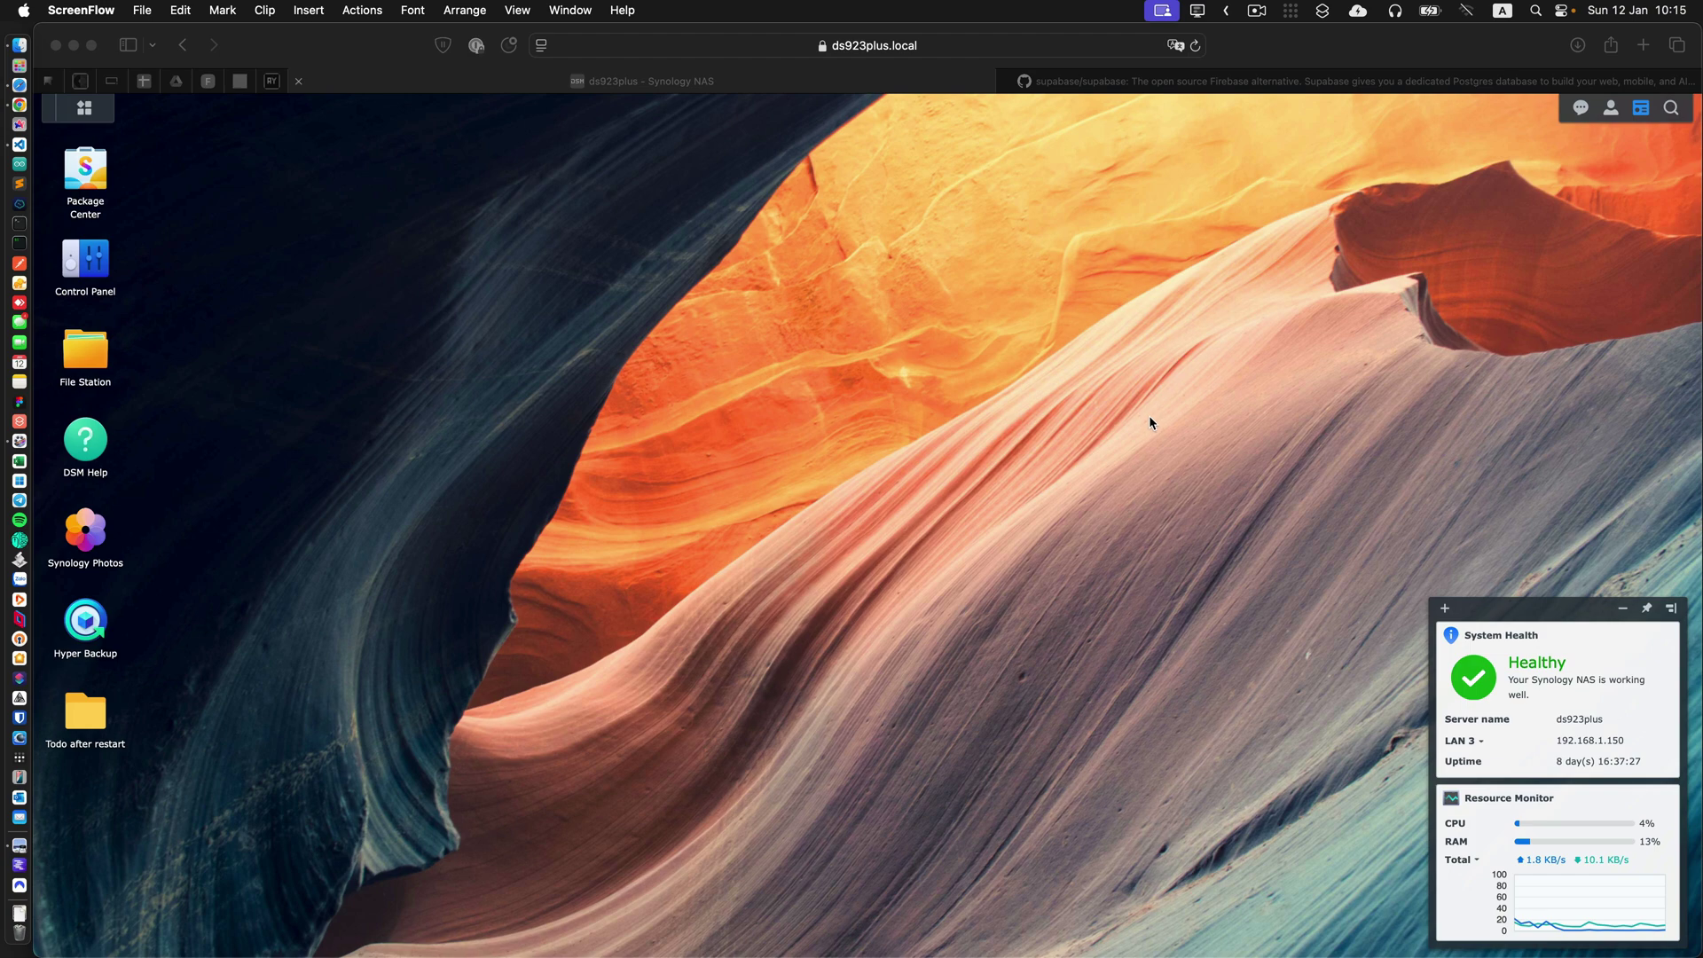
Bring up the supabase/supabase GitHub page and check its Code clone and Download ZIP options.
left_click(1265, 81)
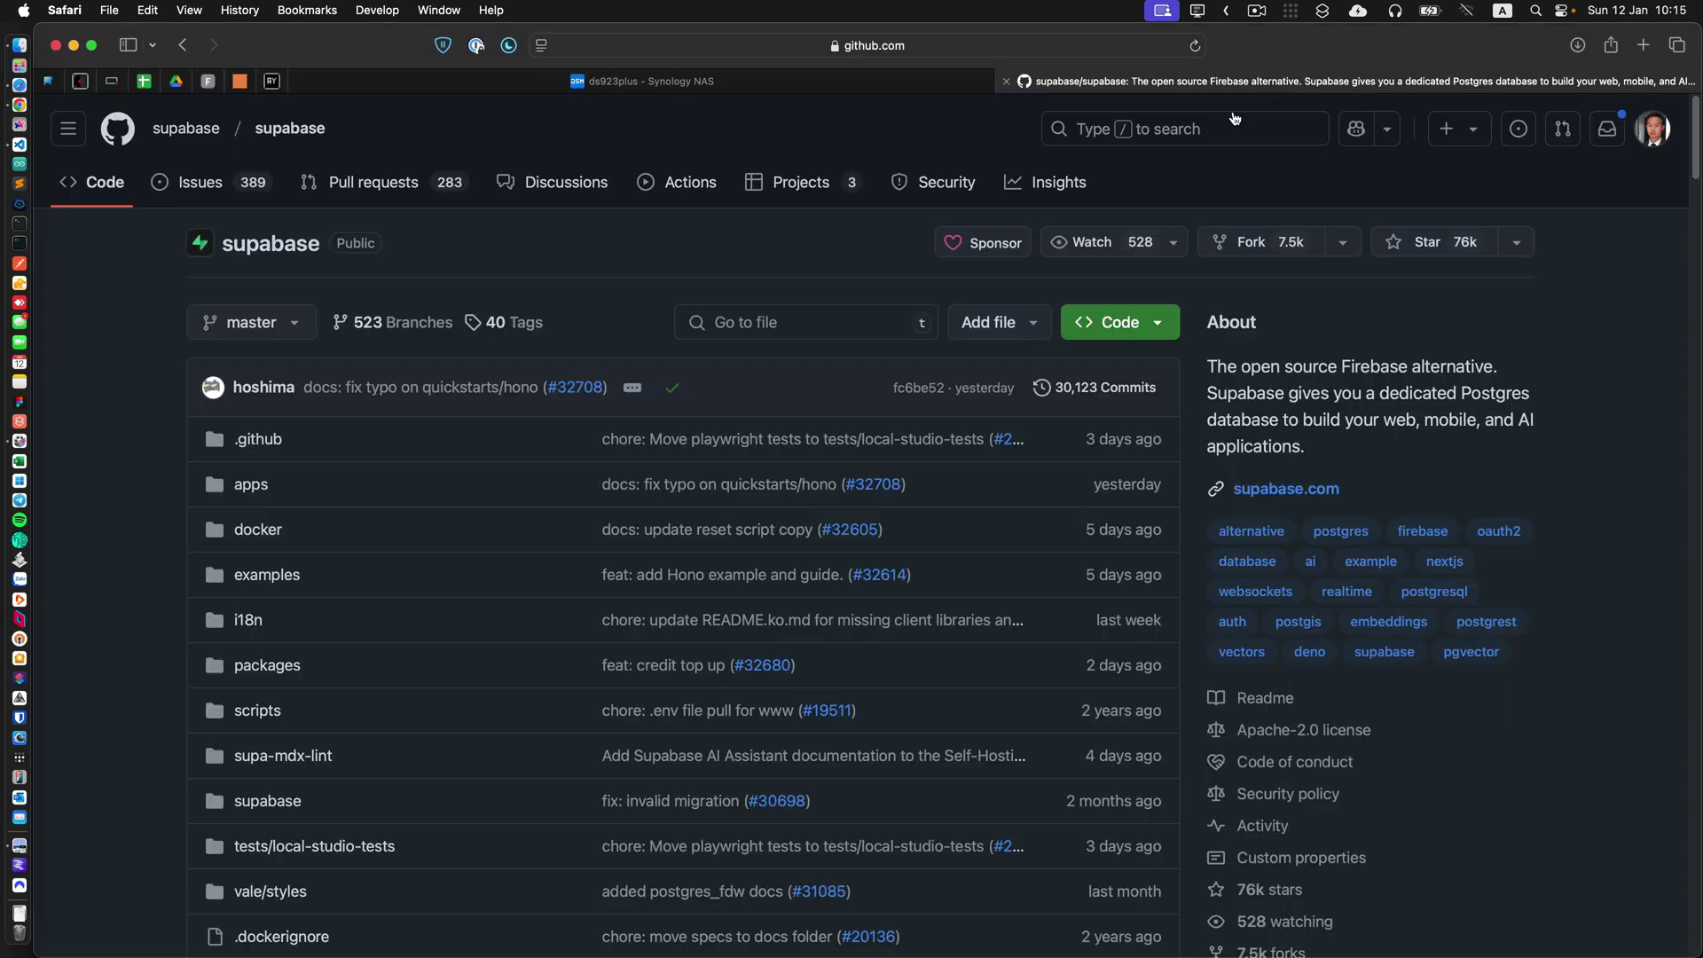
key("super+l")
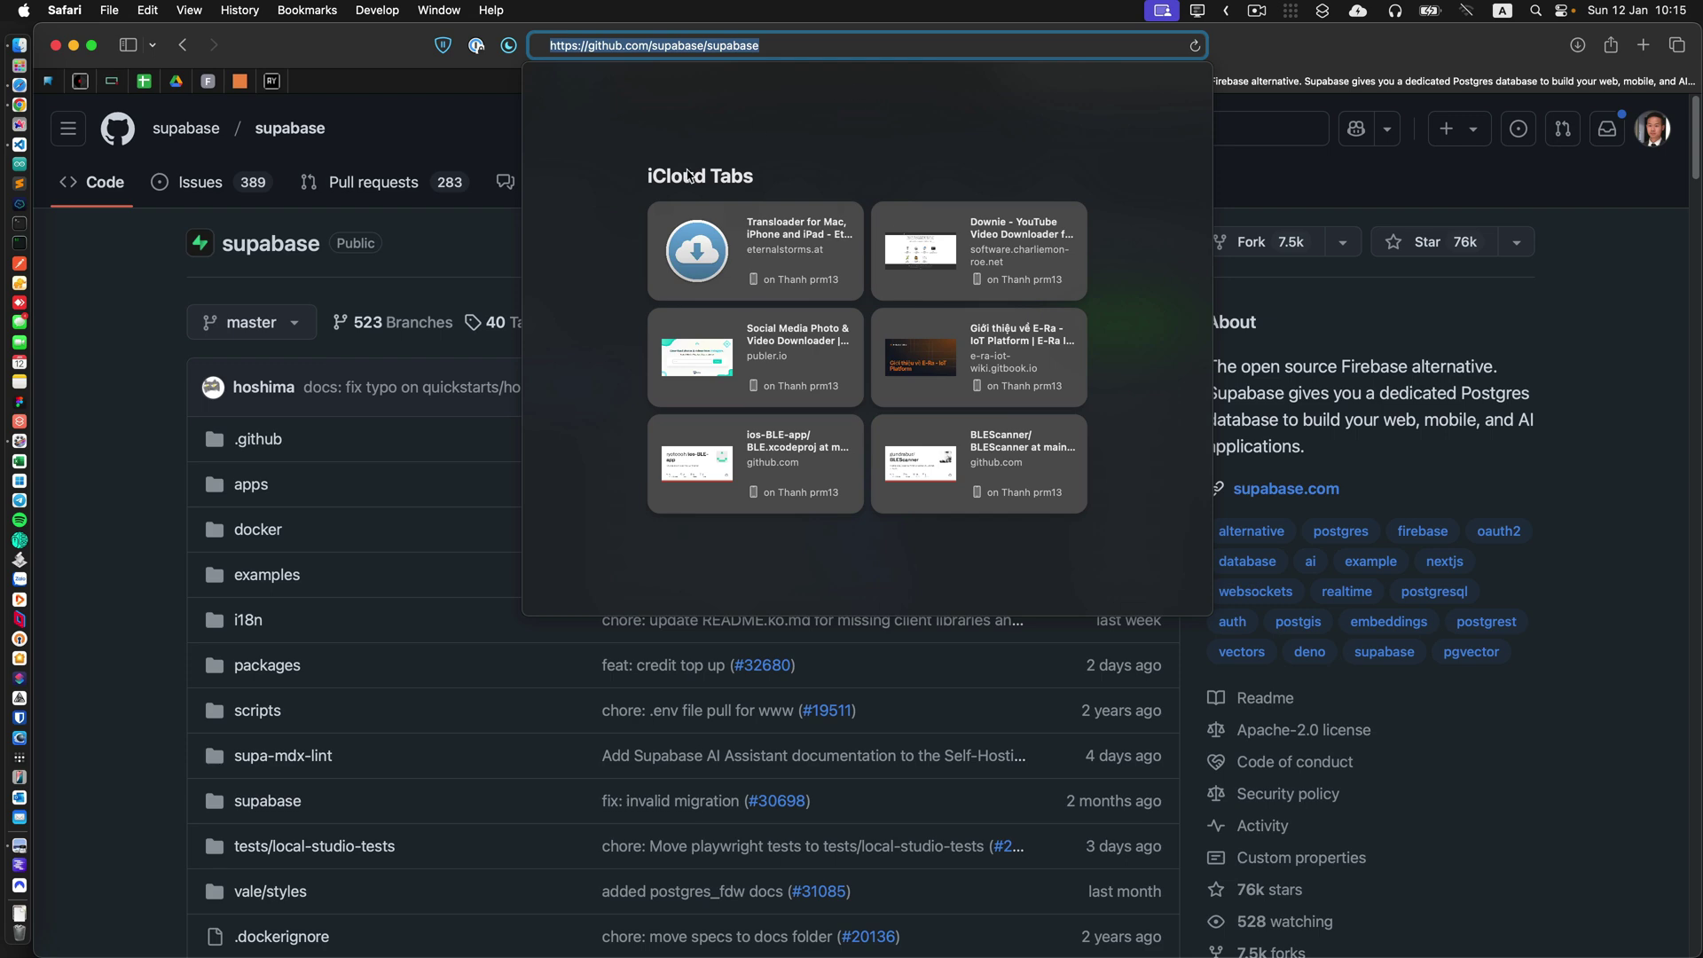
left_click(146, 489)
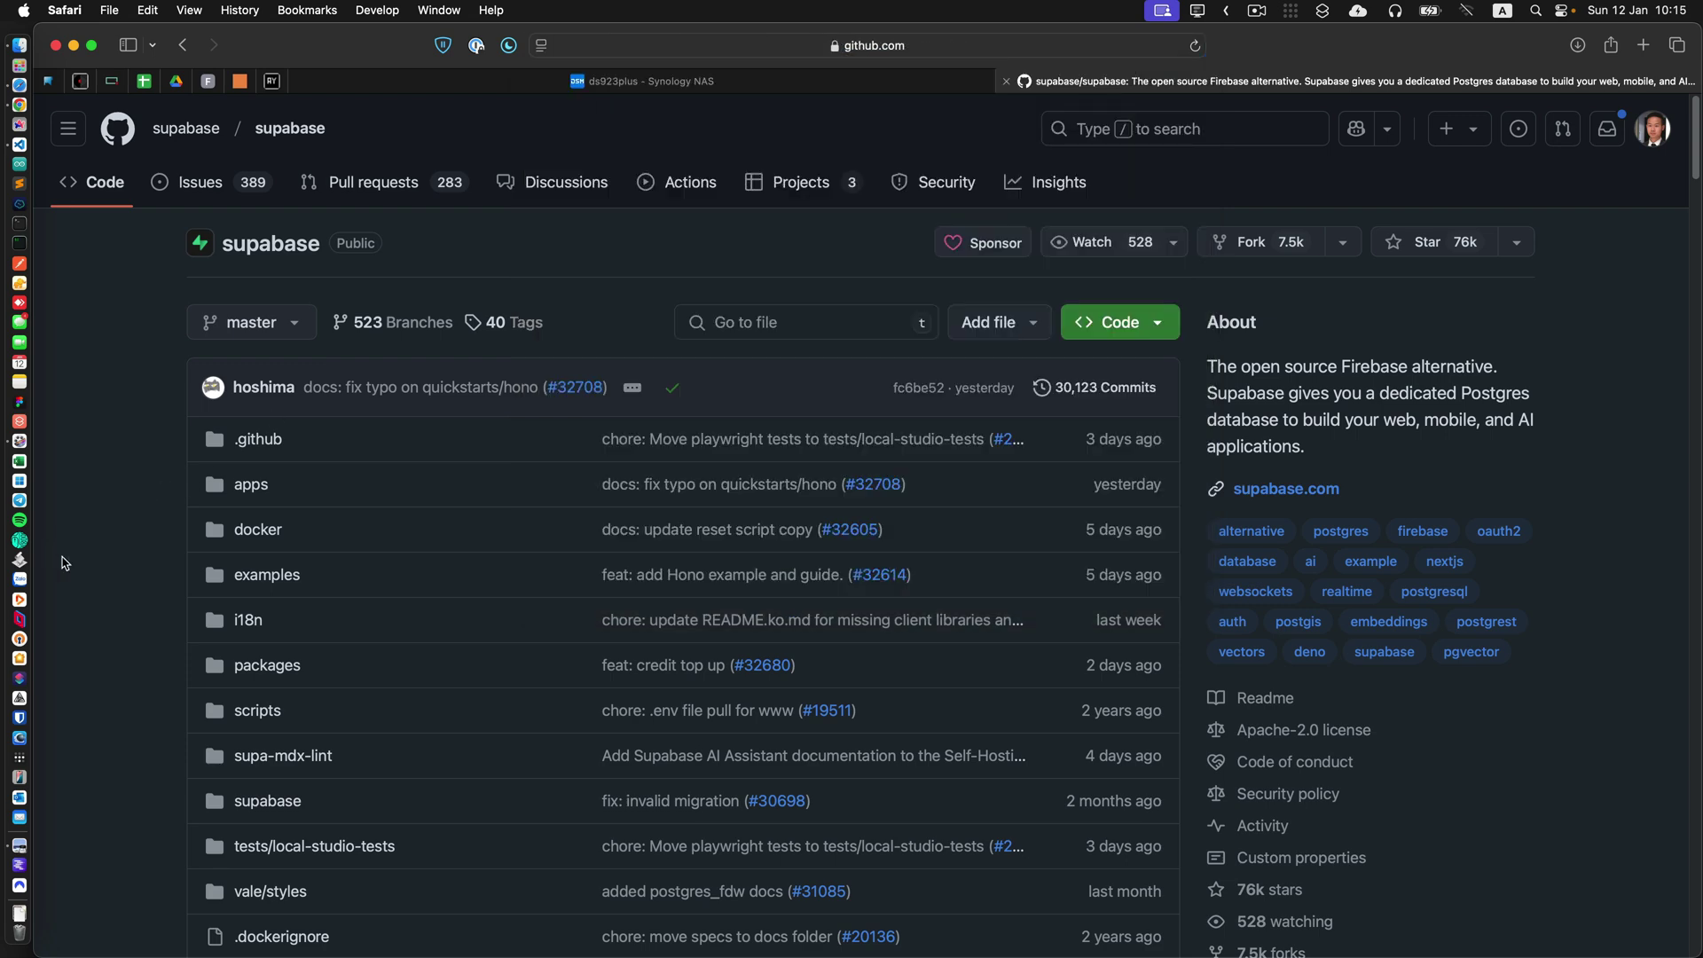
scroll(76, 559, "down", 2)
scroll(77, 558, "up", 2)
left_click(1157, 326)
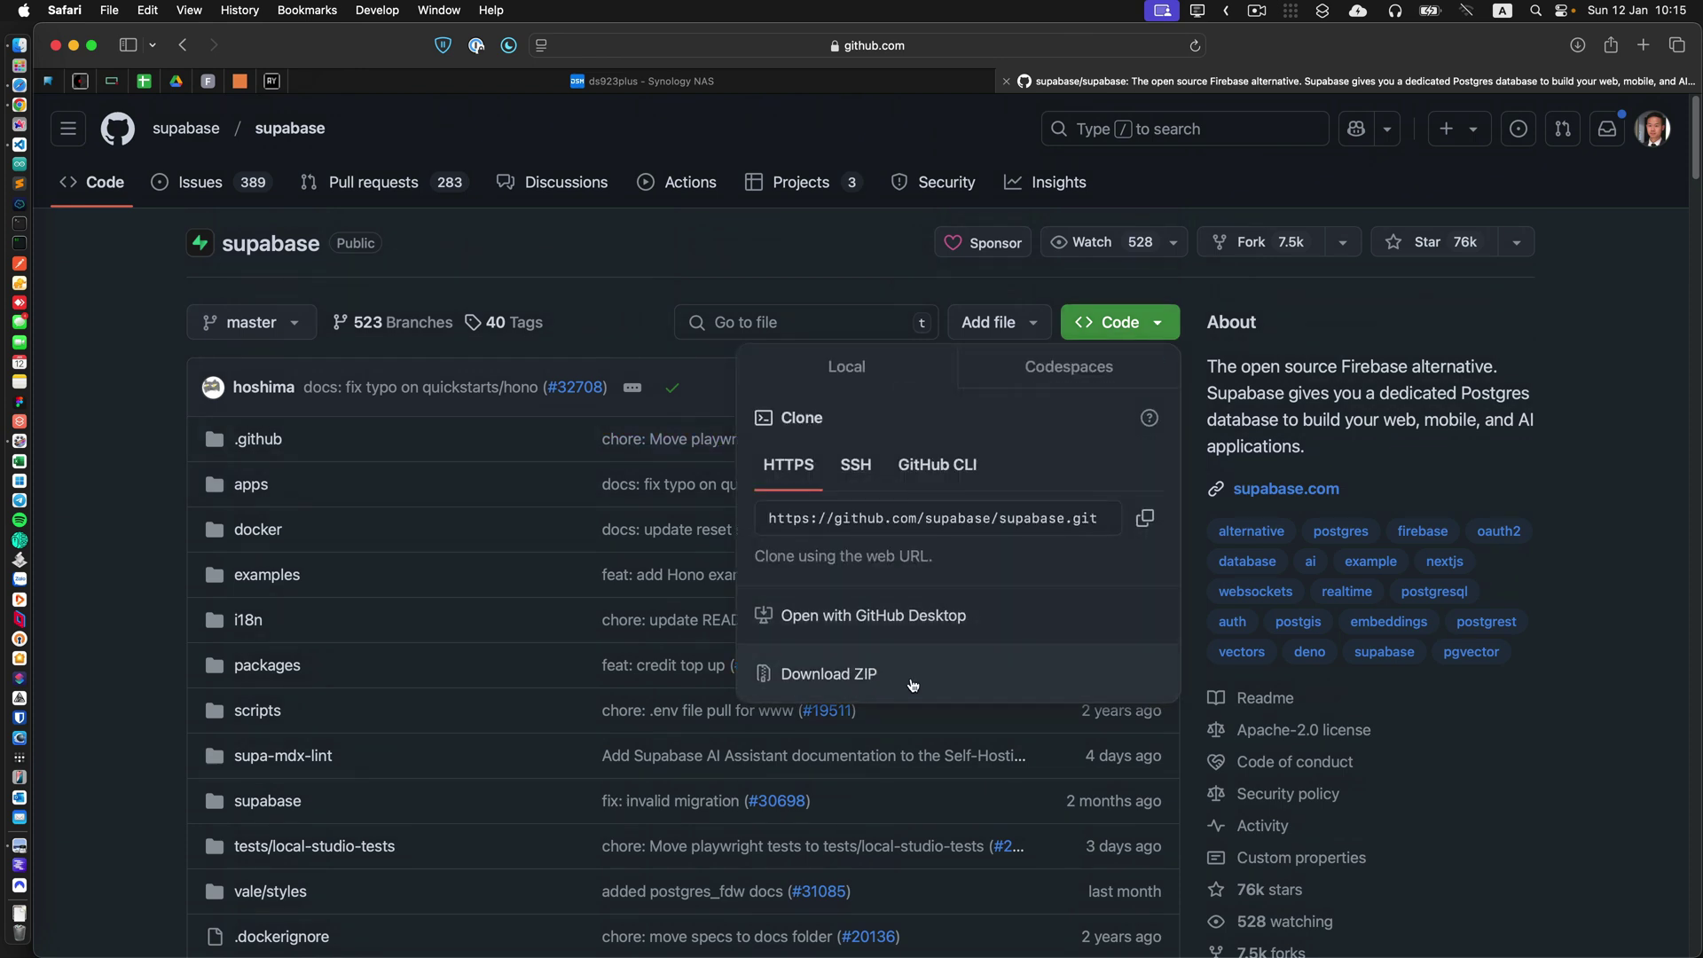
left_click(149, 643)
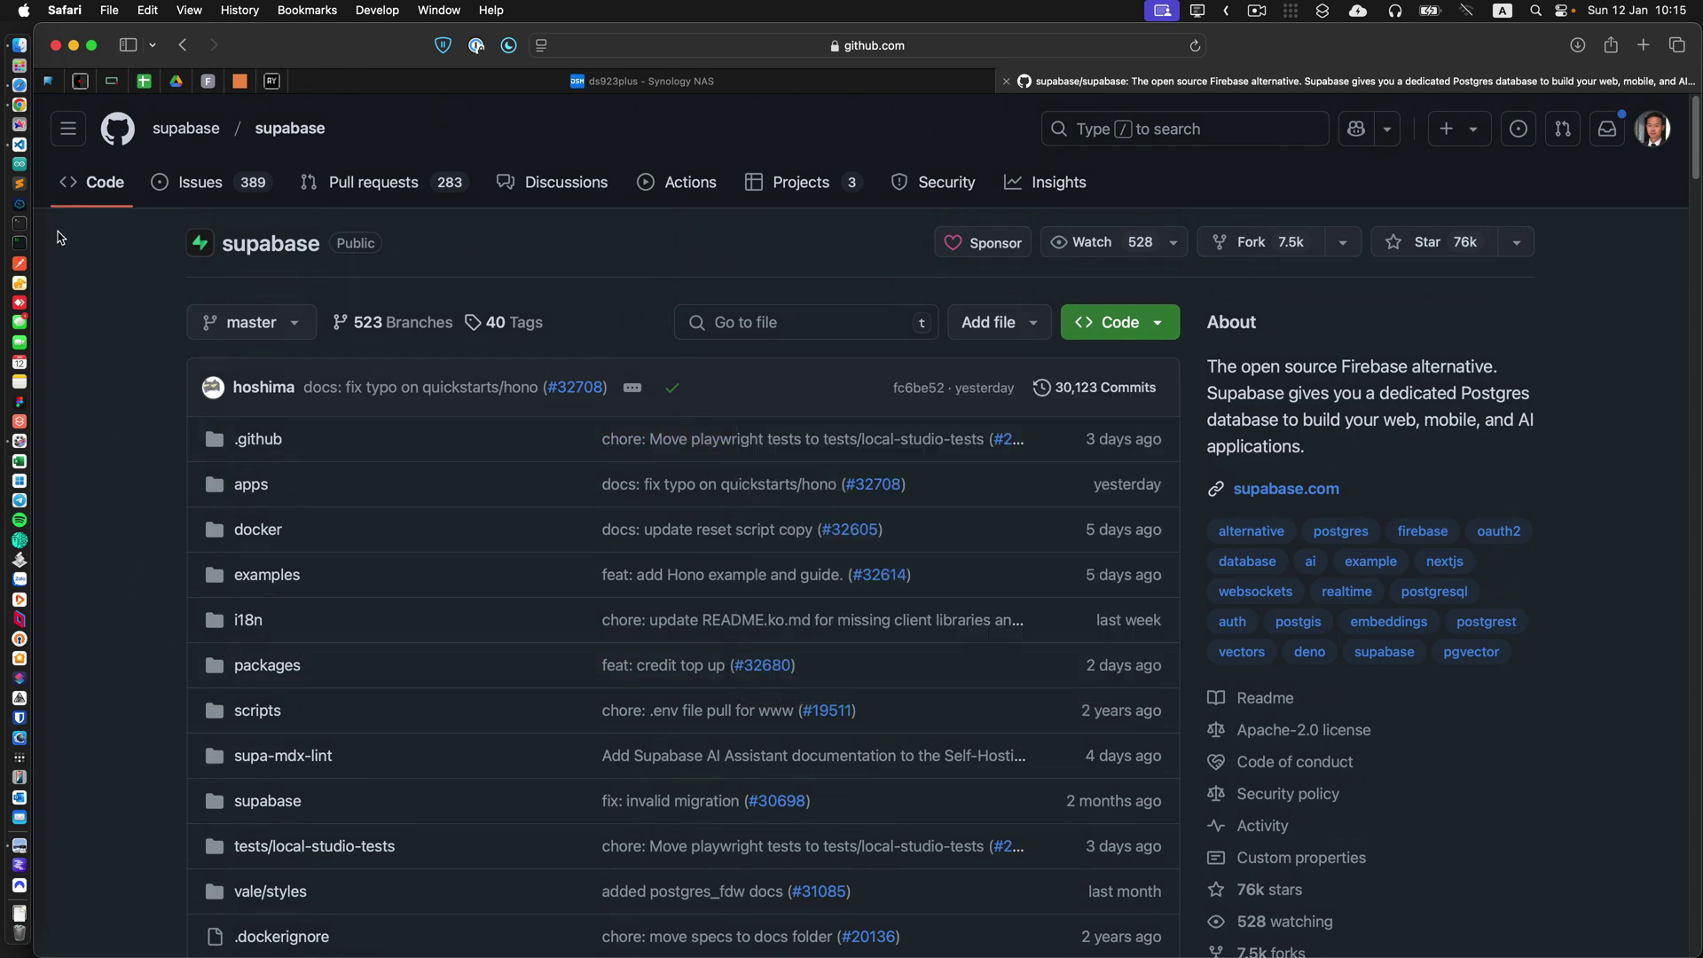
Glance at the supabase-master Finder window, then check the repository's branch list on GitHub.
left_click(19, 45)
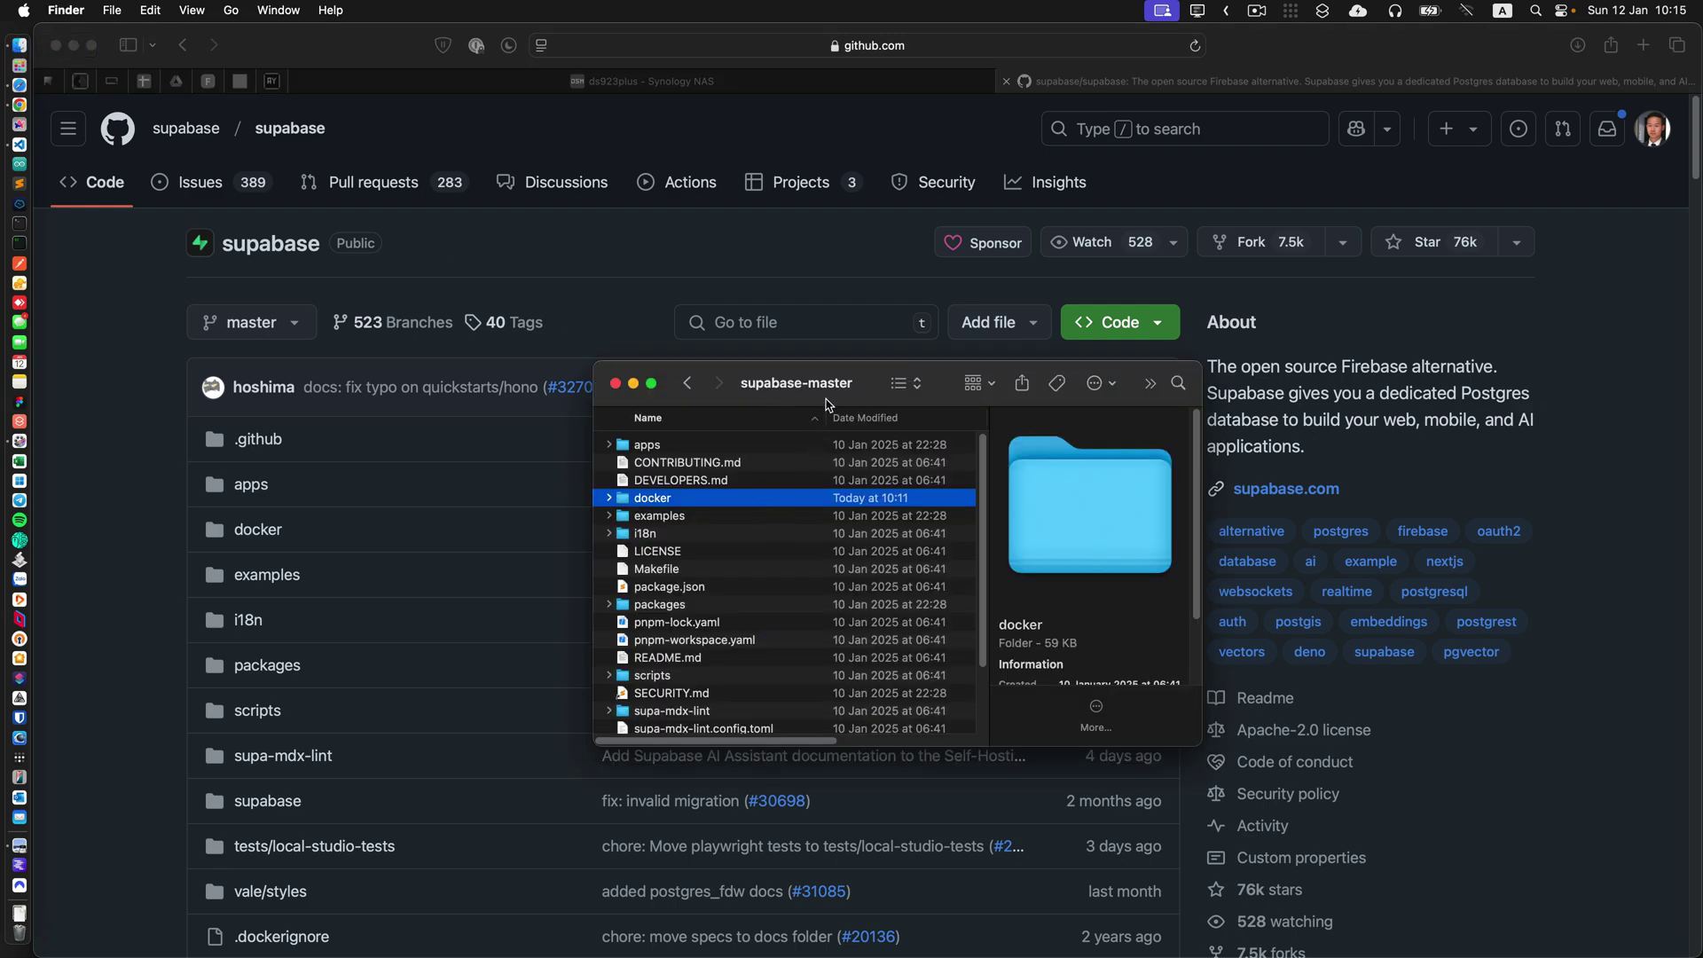
left_click(64, 378)
left_click(294, 329)
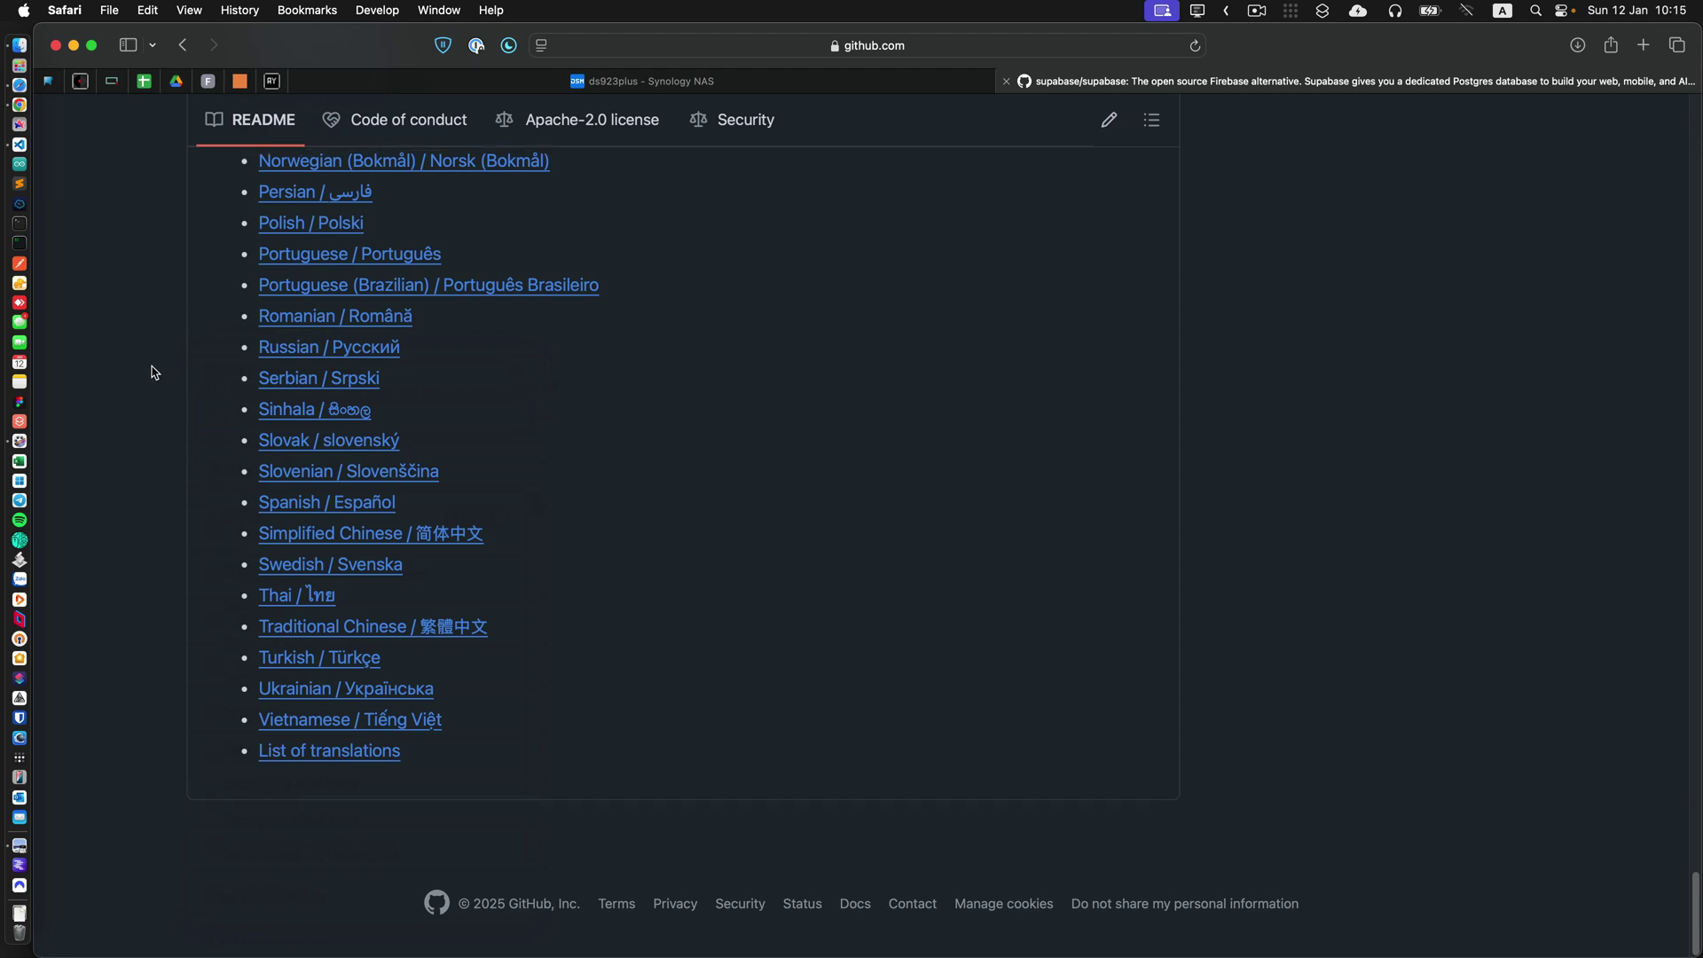
scroll(152, 372, "up", 15)
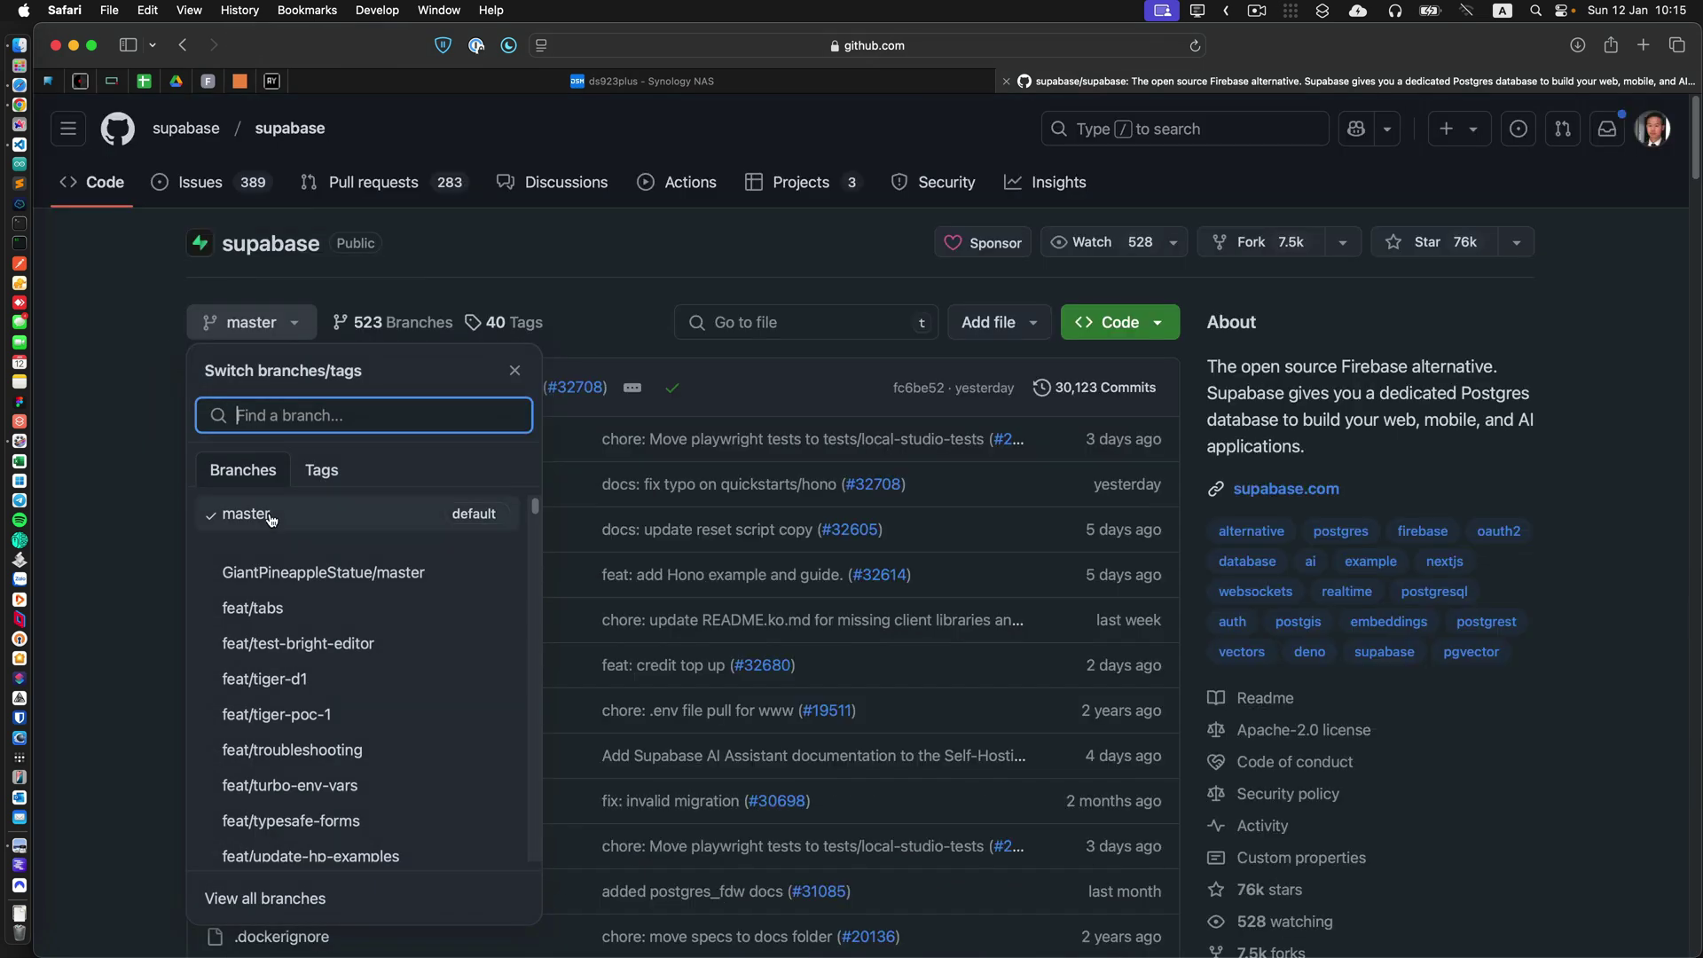
left_click(164, 520)
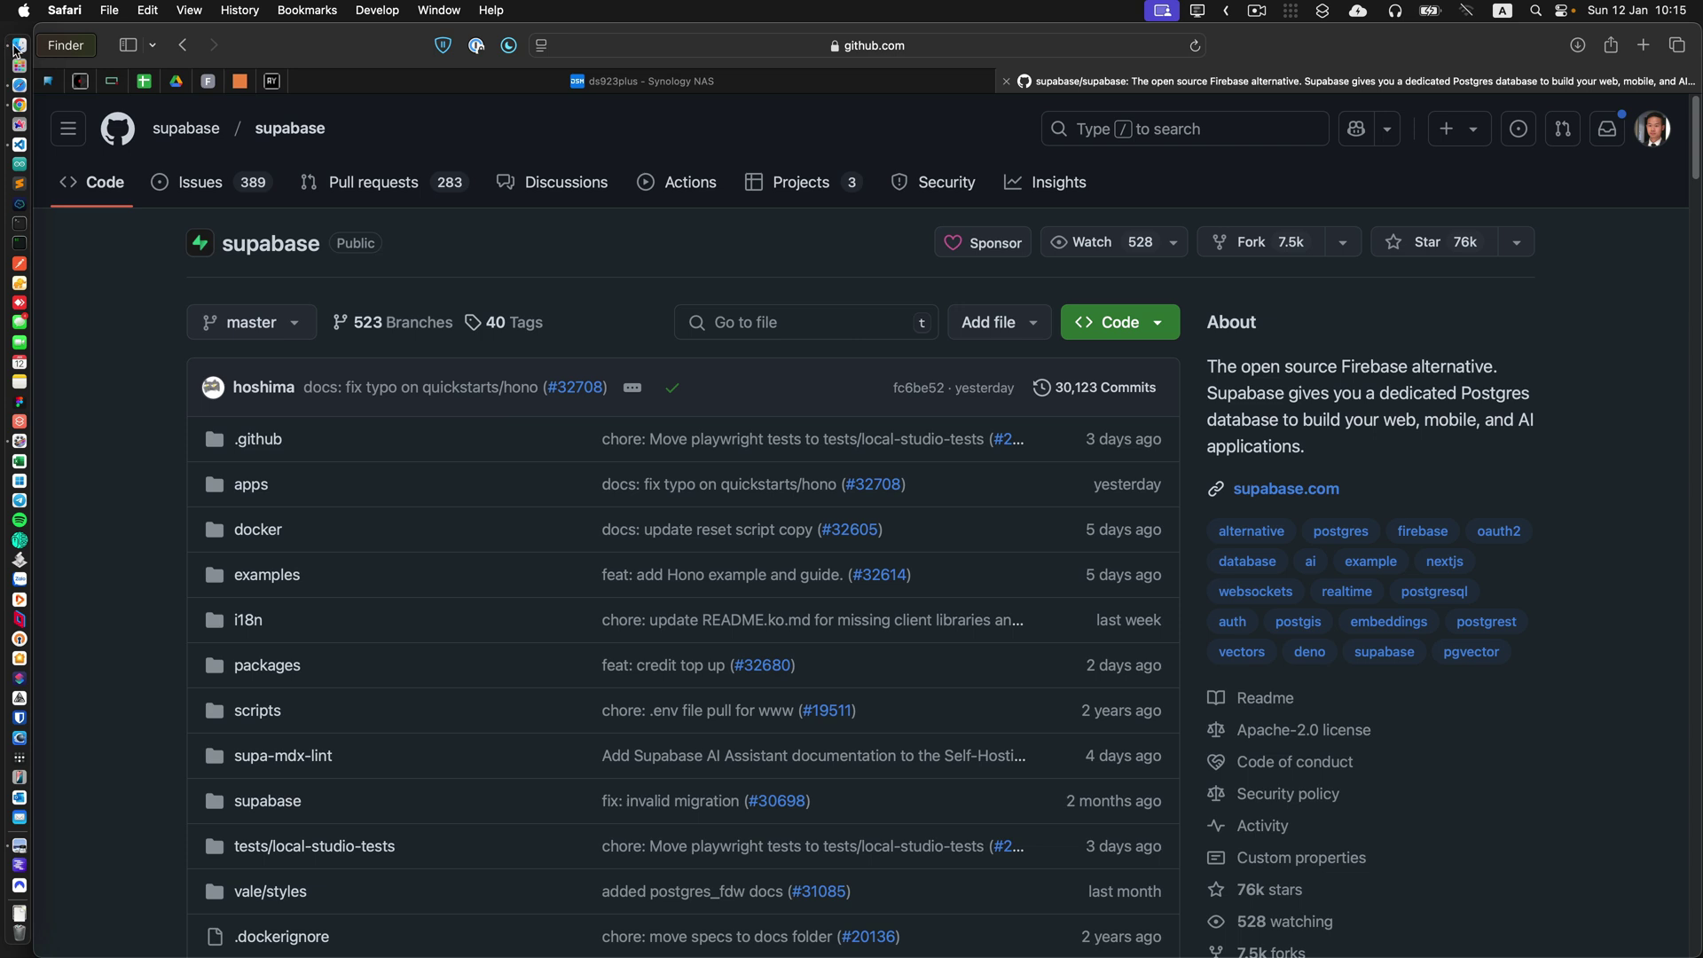
Browse the local docker folder in Finder and return to the supabase-master folder.
left_click(18, 46)
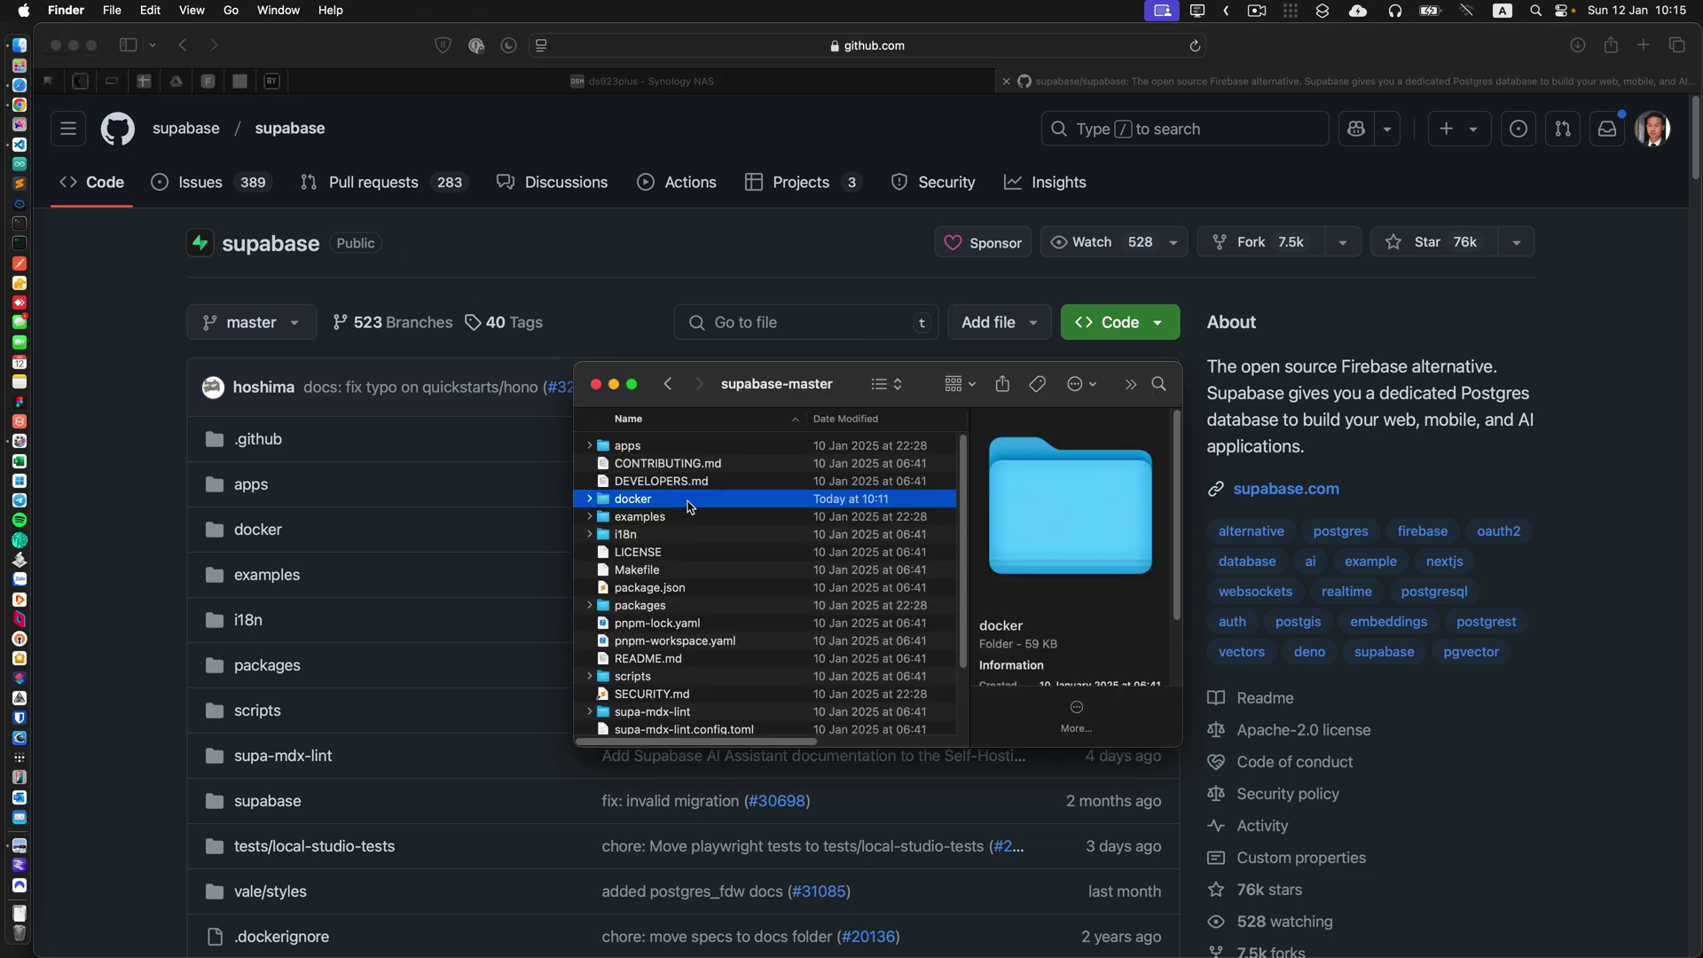
double_click(690, 503)
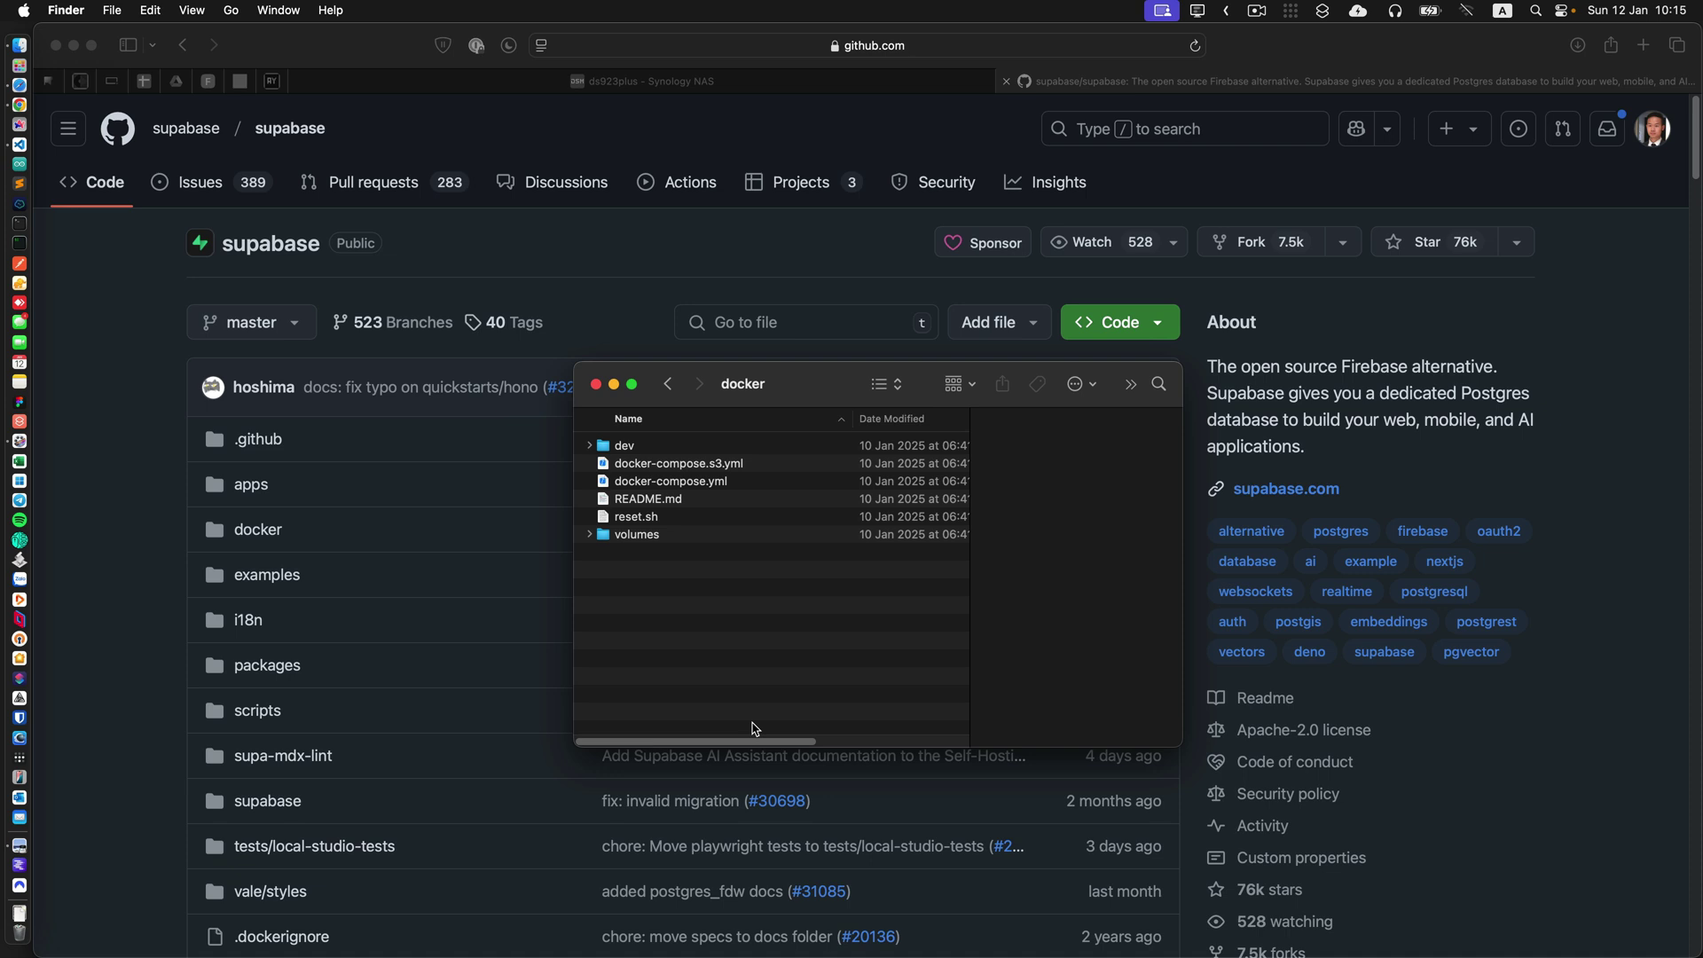
key("super+Up")
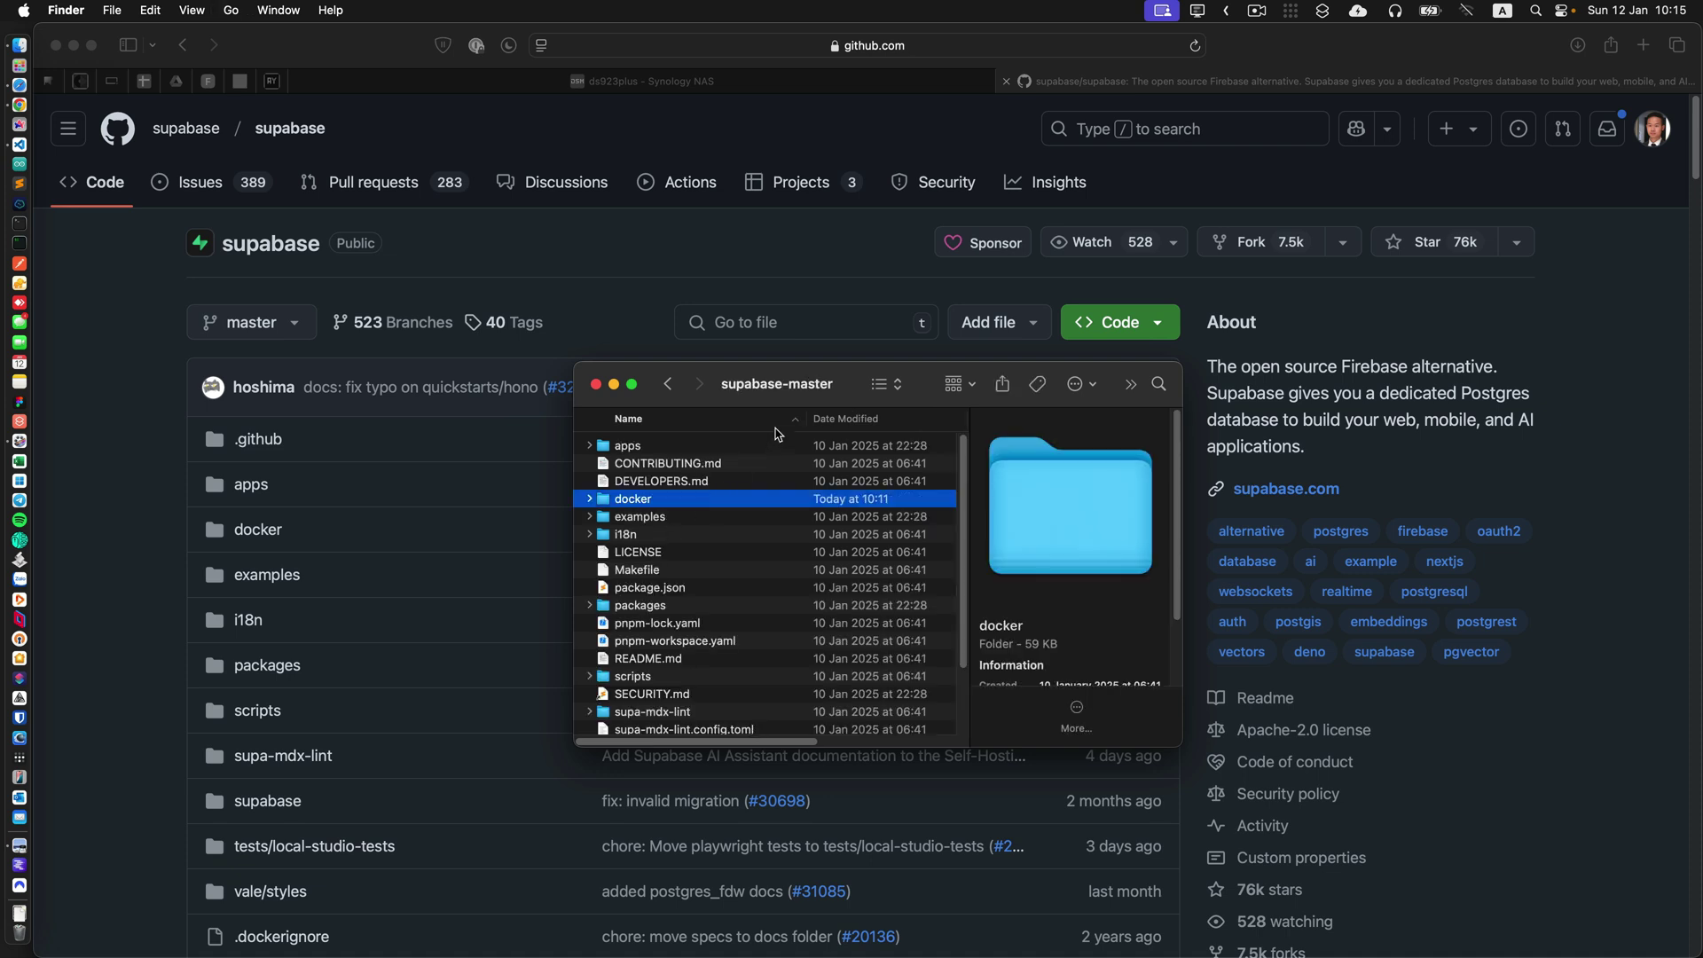
left_click_drag(788, 406, 806, 420)
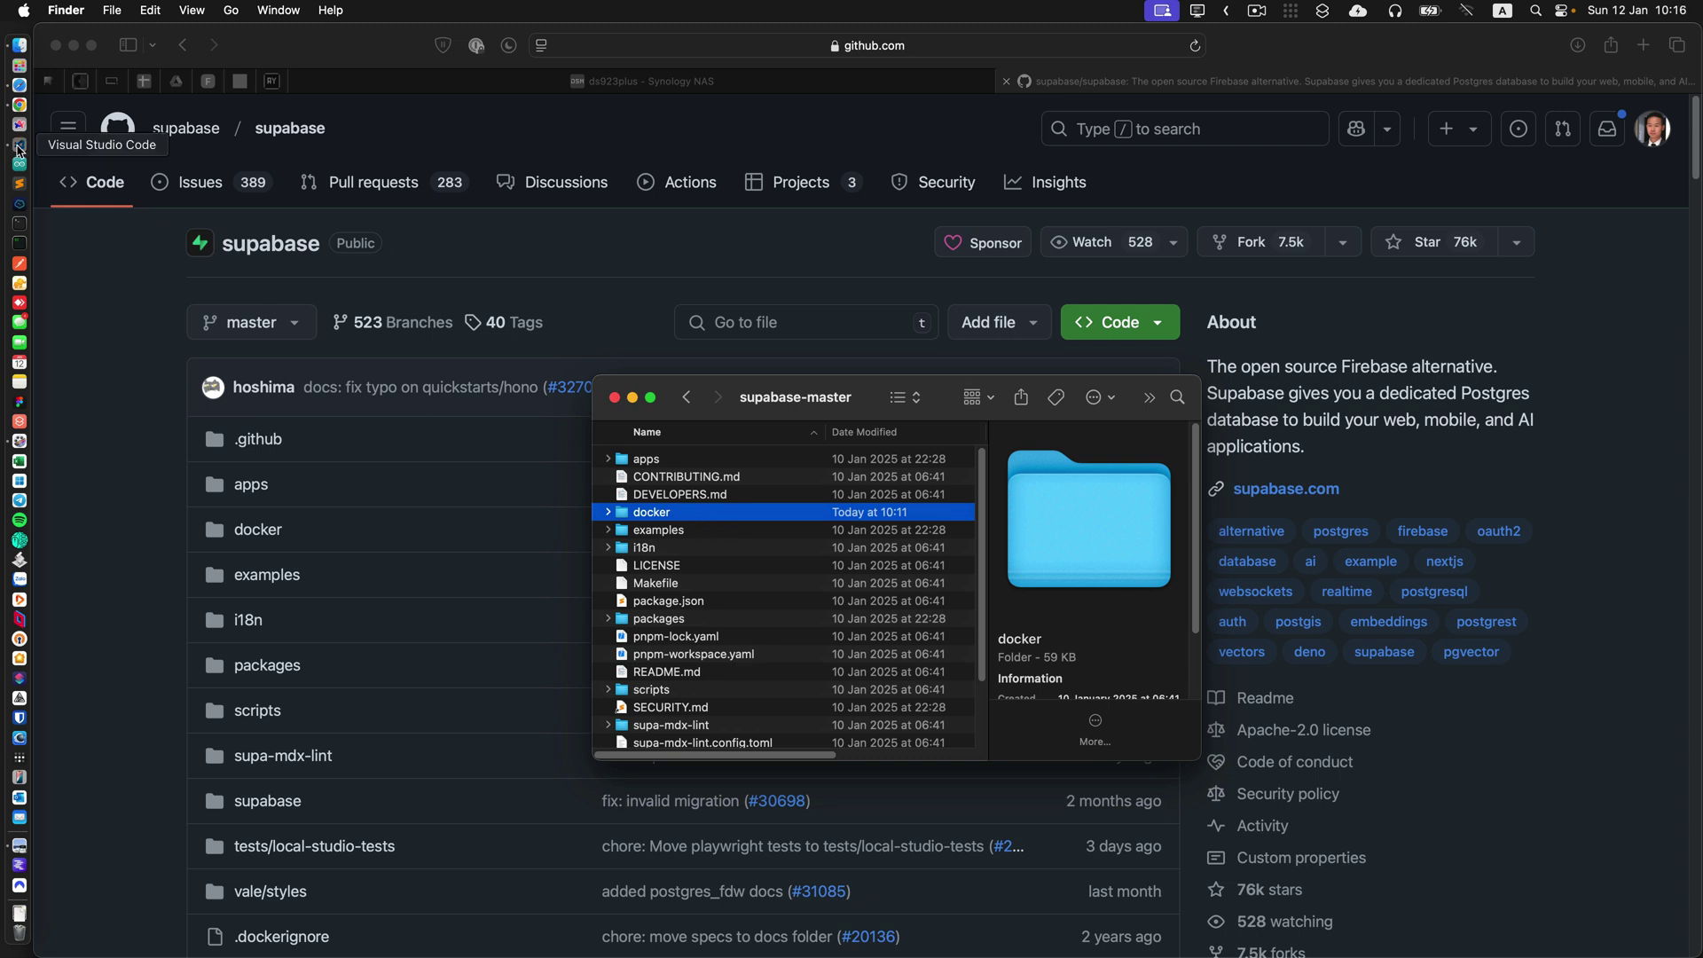
Check the docker project in VS Code, then open the repository's docker folder on GitHub.
left_click(19, 148)
key("super+Tab")
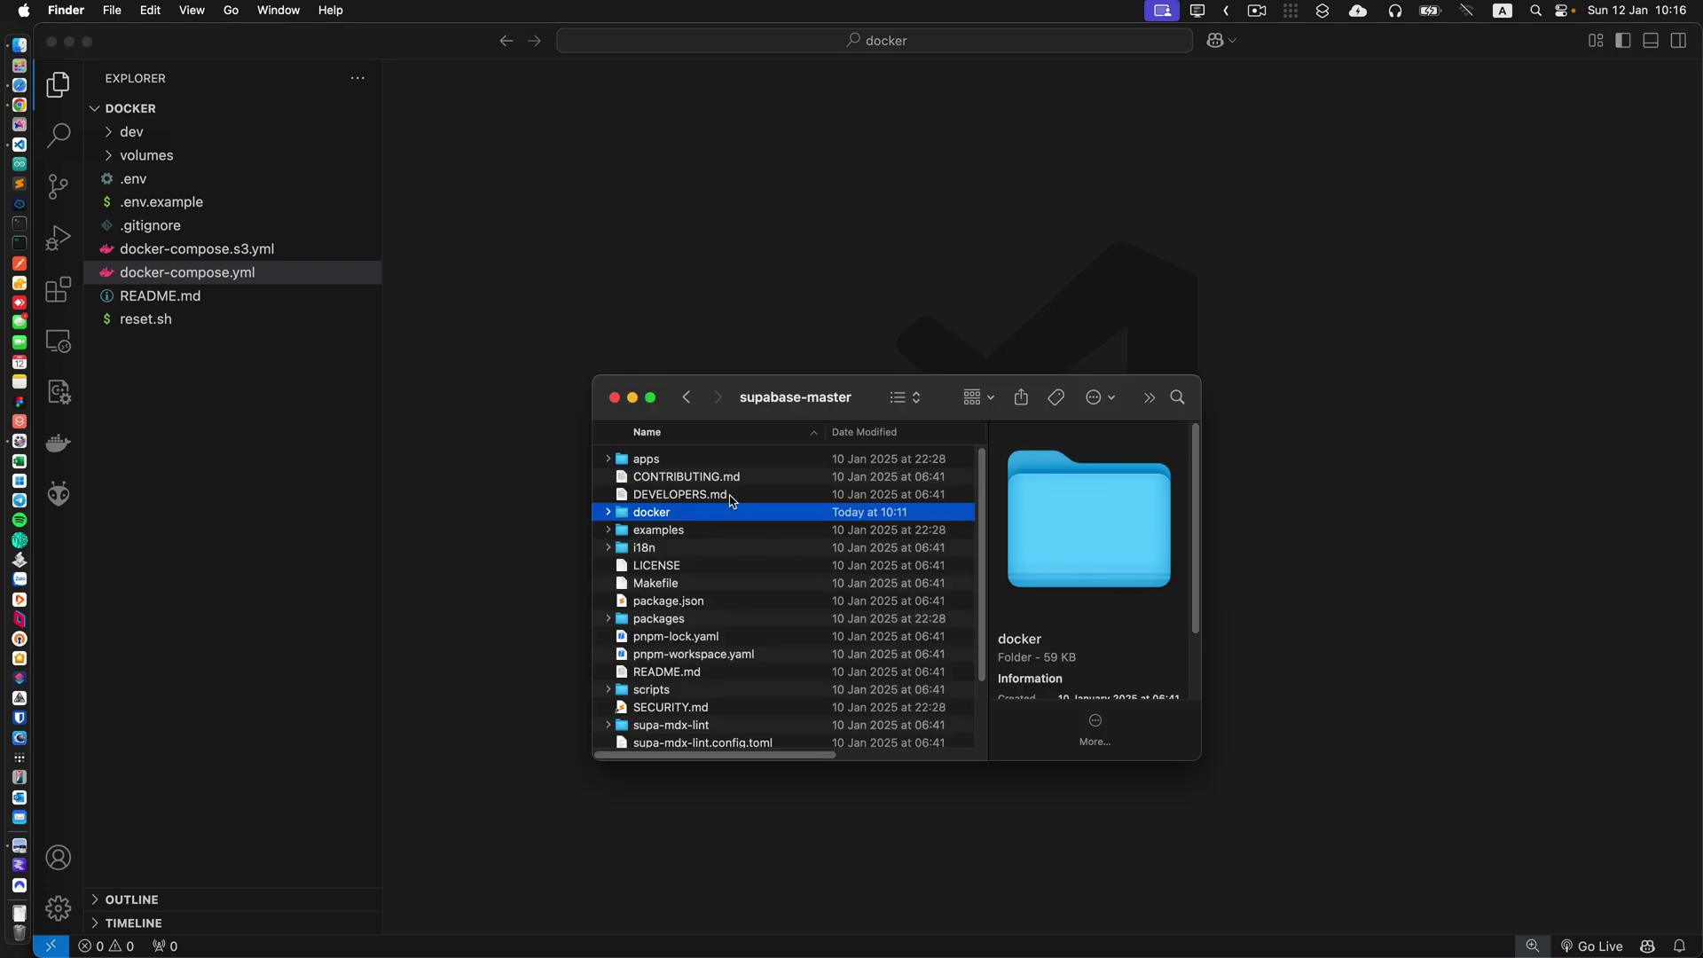
key("super+Tab")
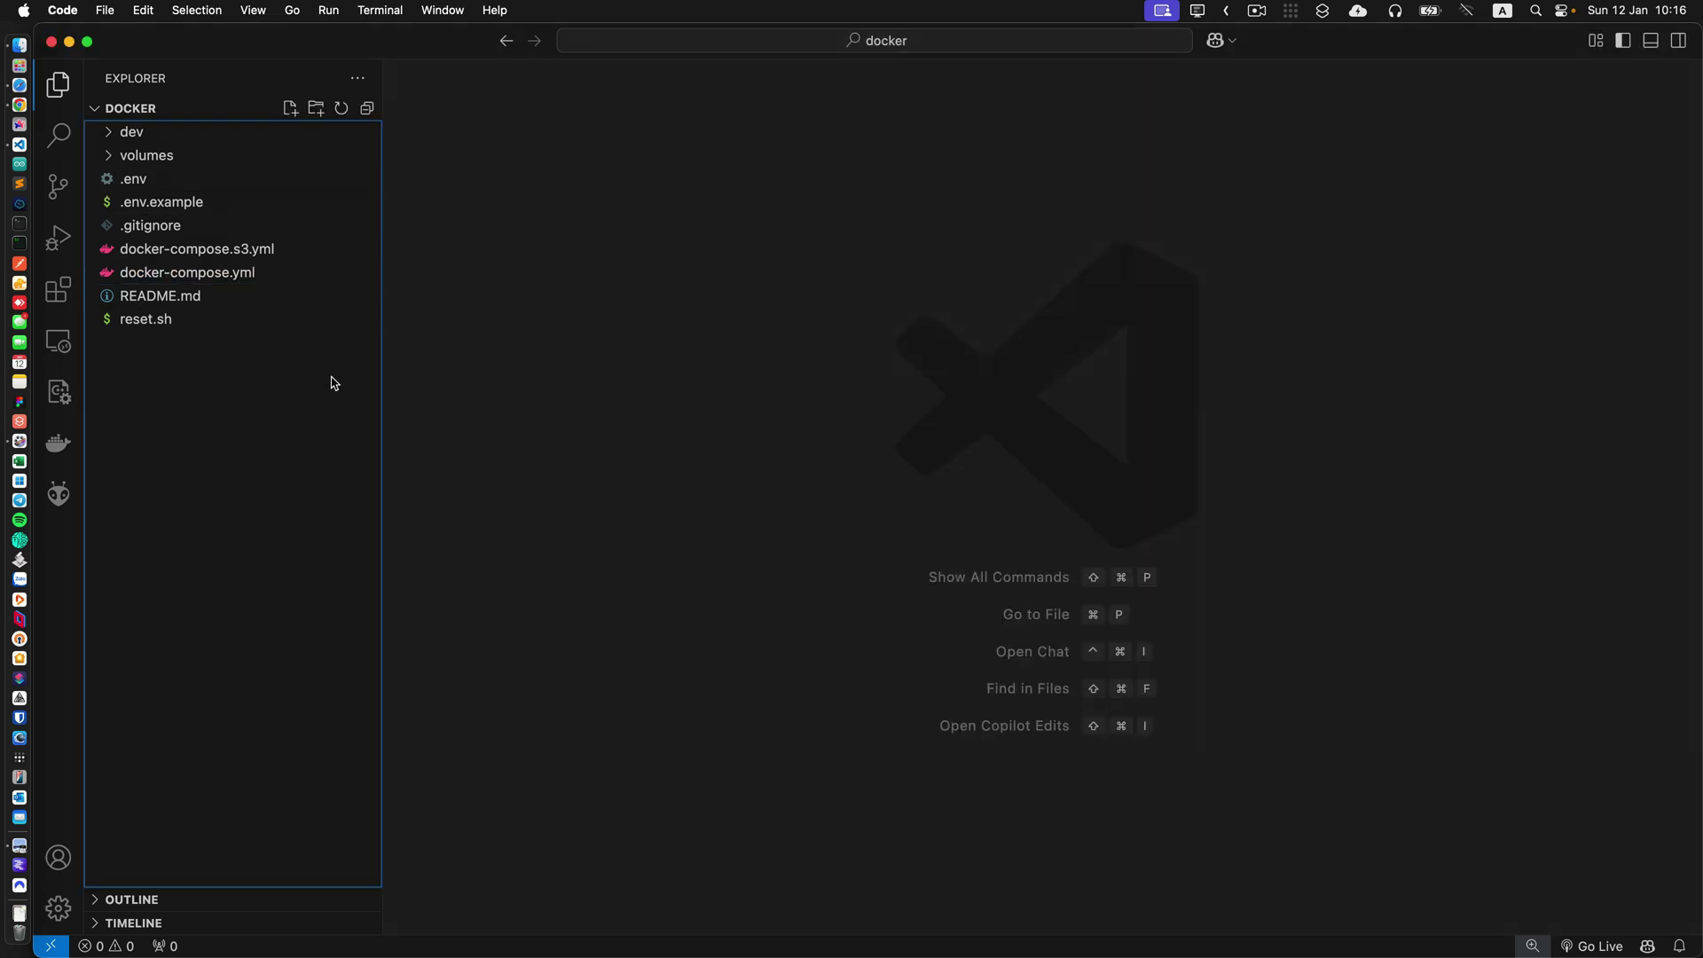
key("super+Tab")
key("super+Tab")
key("super+Tab")
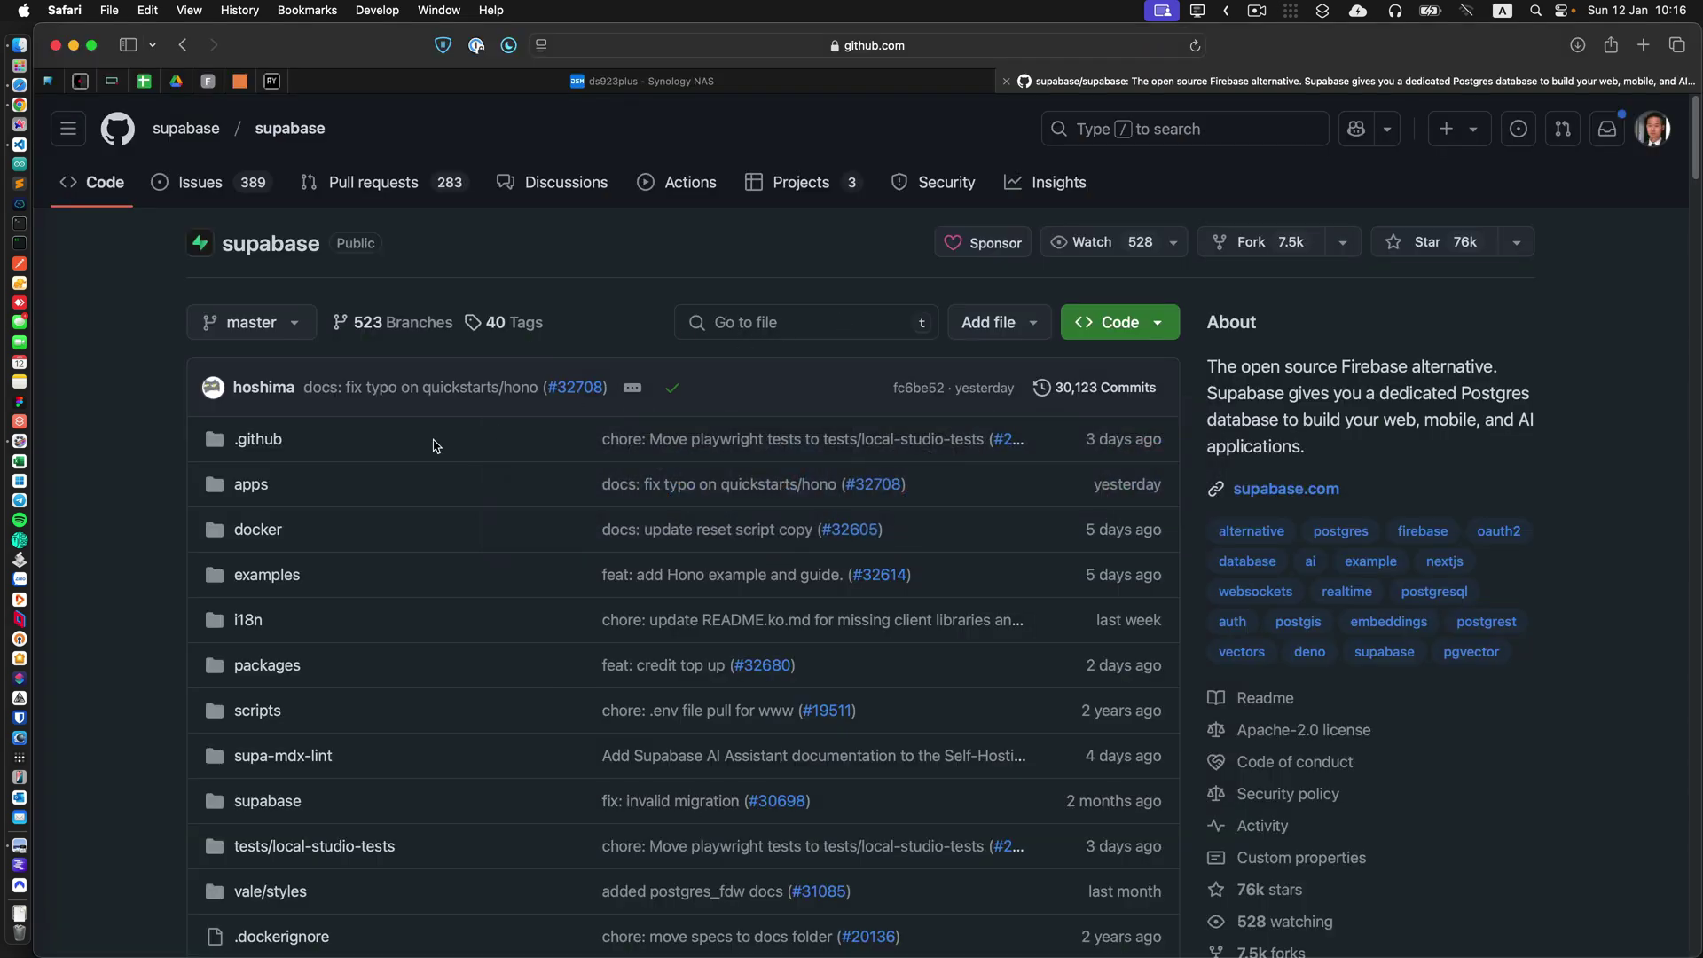
left_click(250, 532)
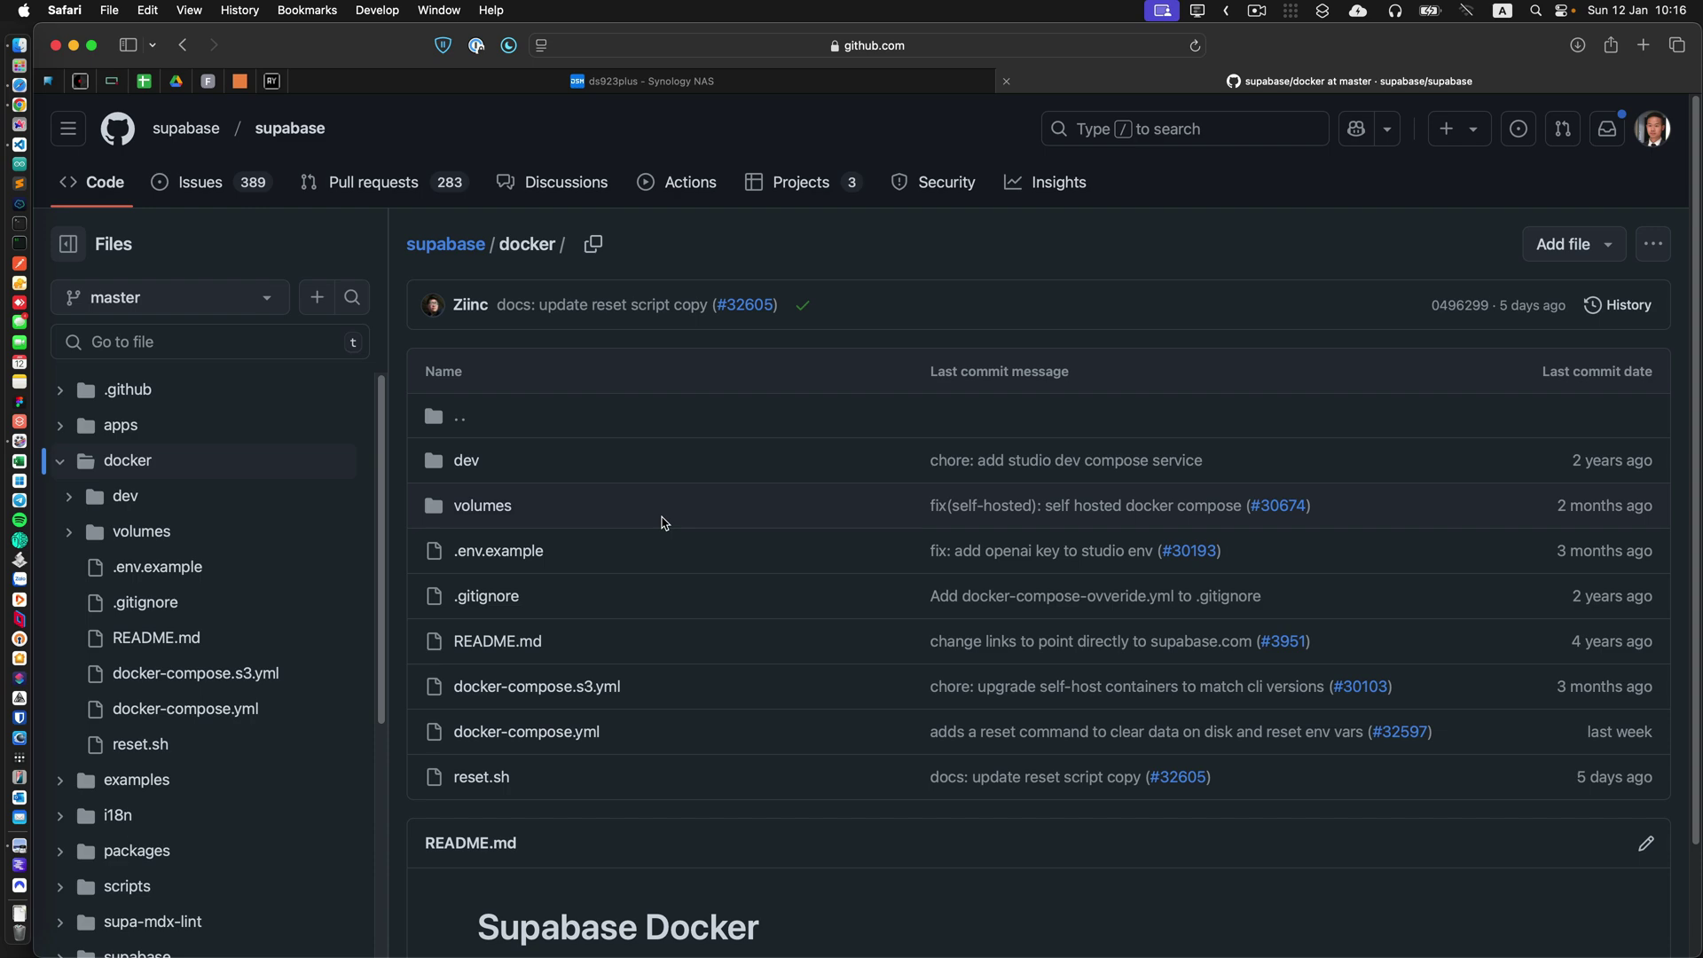
Open the docker folder's .env.example on GitHub and read through its 117 lines.
scroll(664, 523, "down", 1)
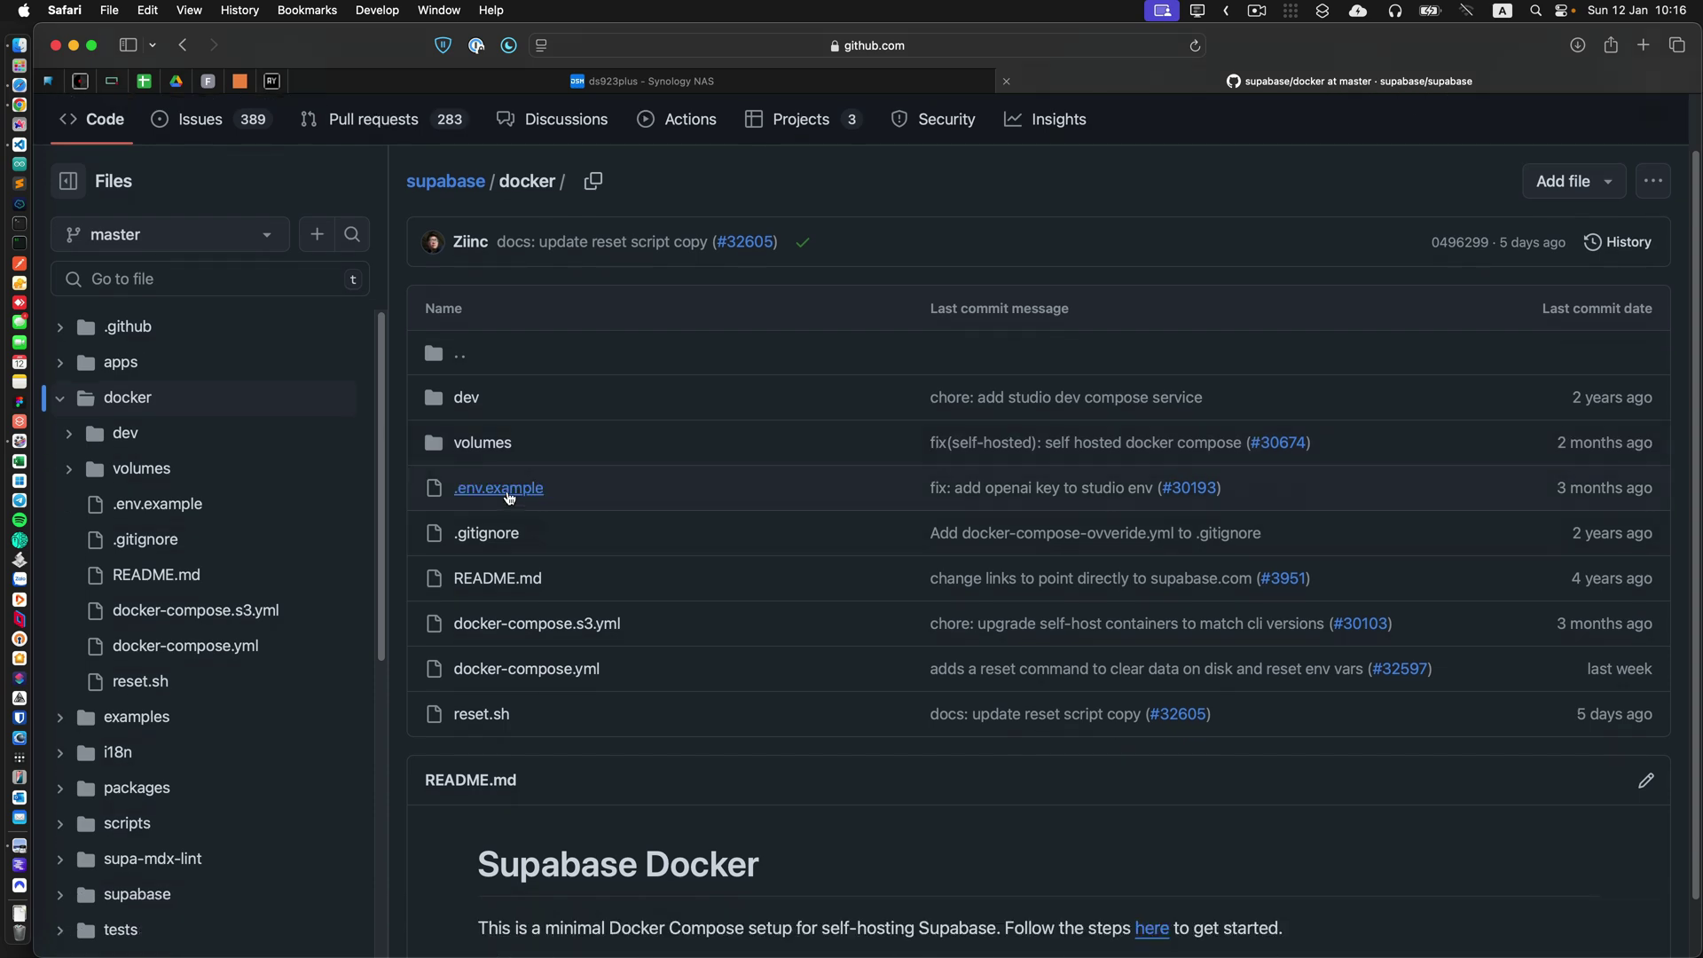
left_click(497, 496)
scroll(969, 551, "down", 10)
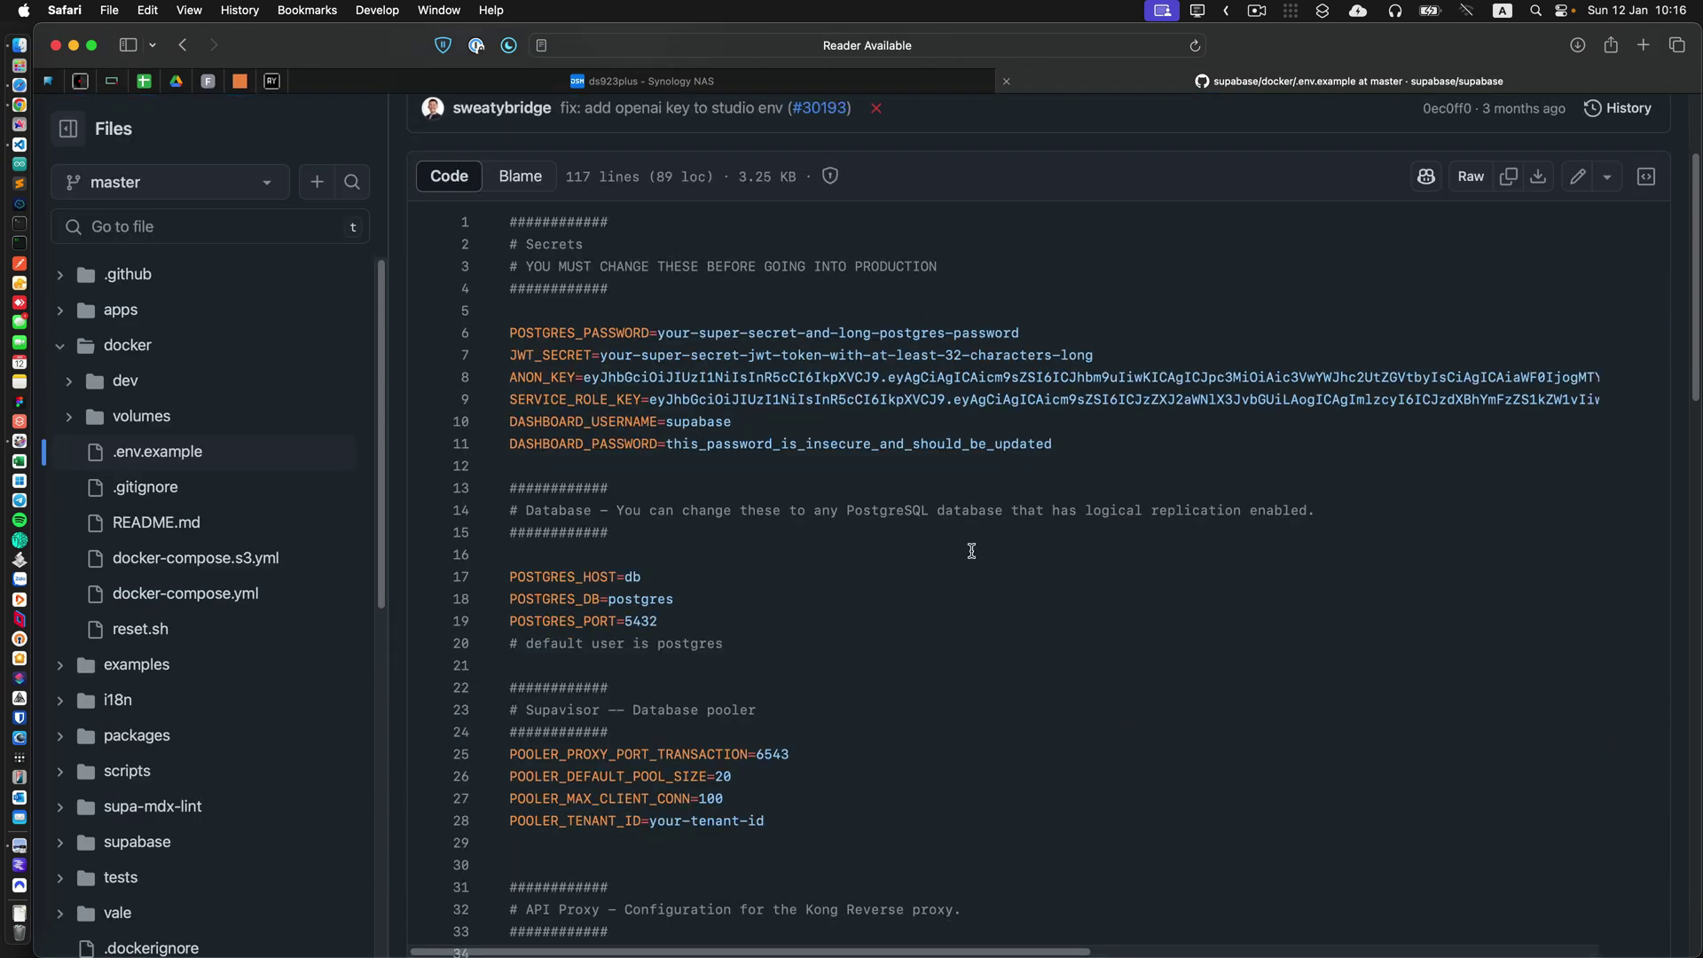
scroll(1082, 557, "down", 5)
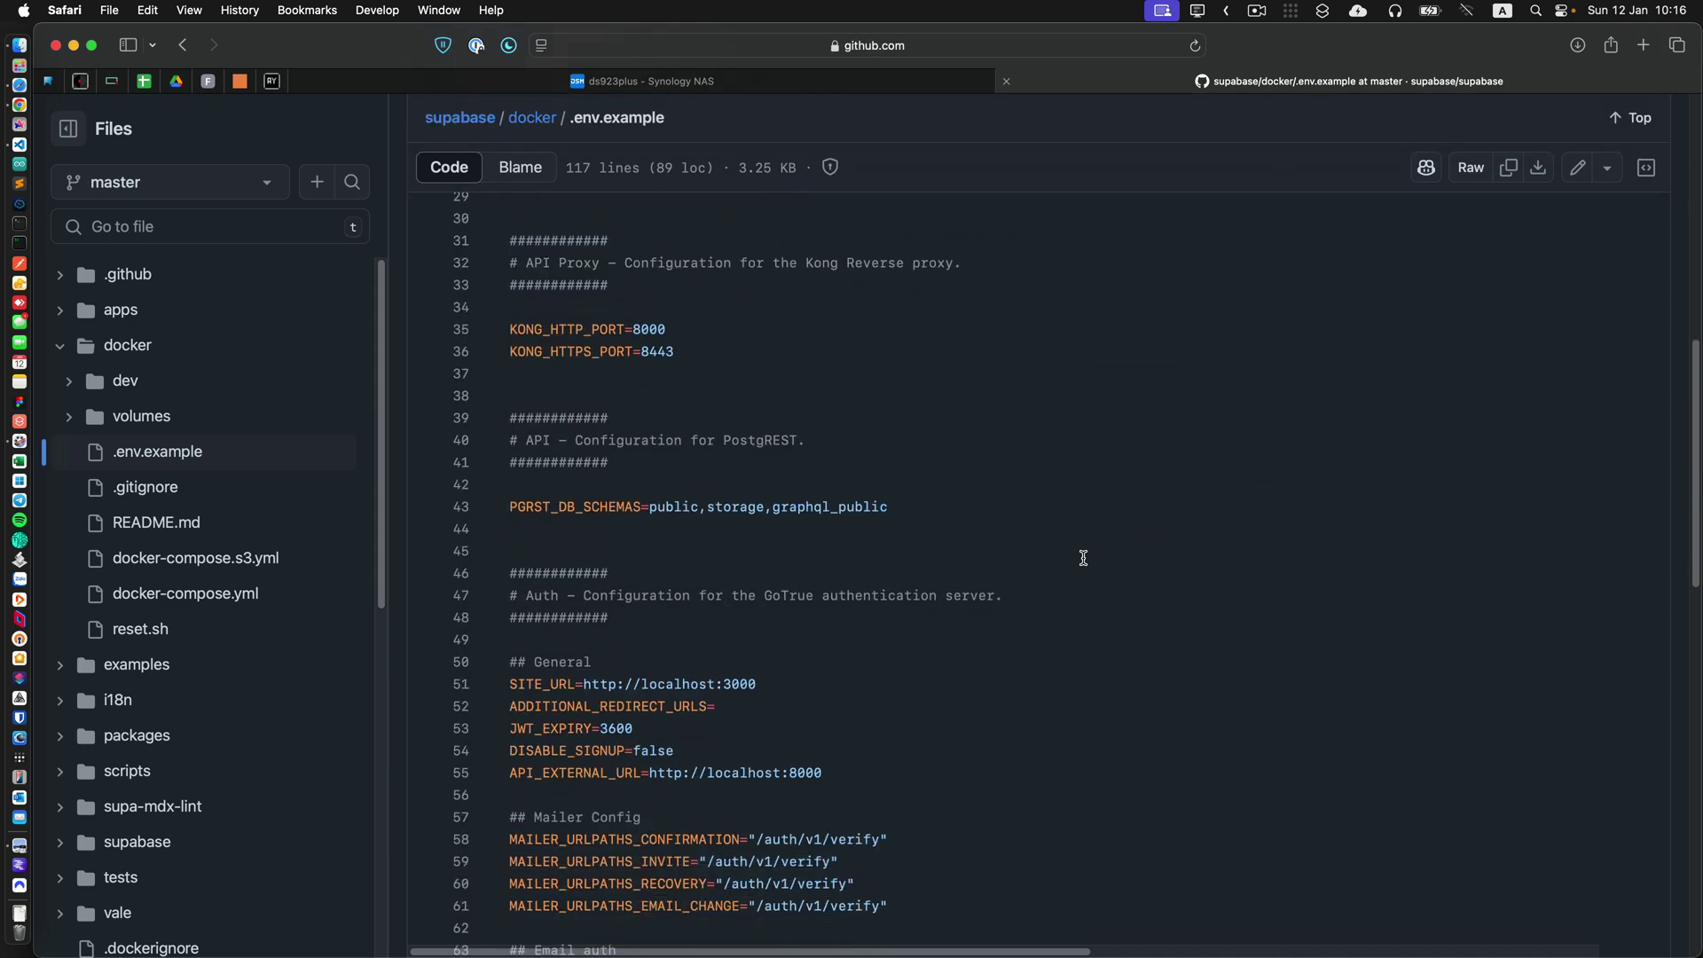
scroll(1141, 555, "up", 20)
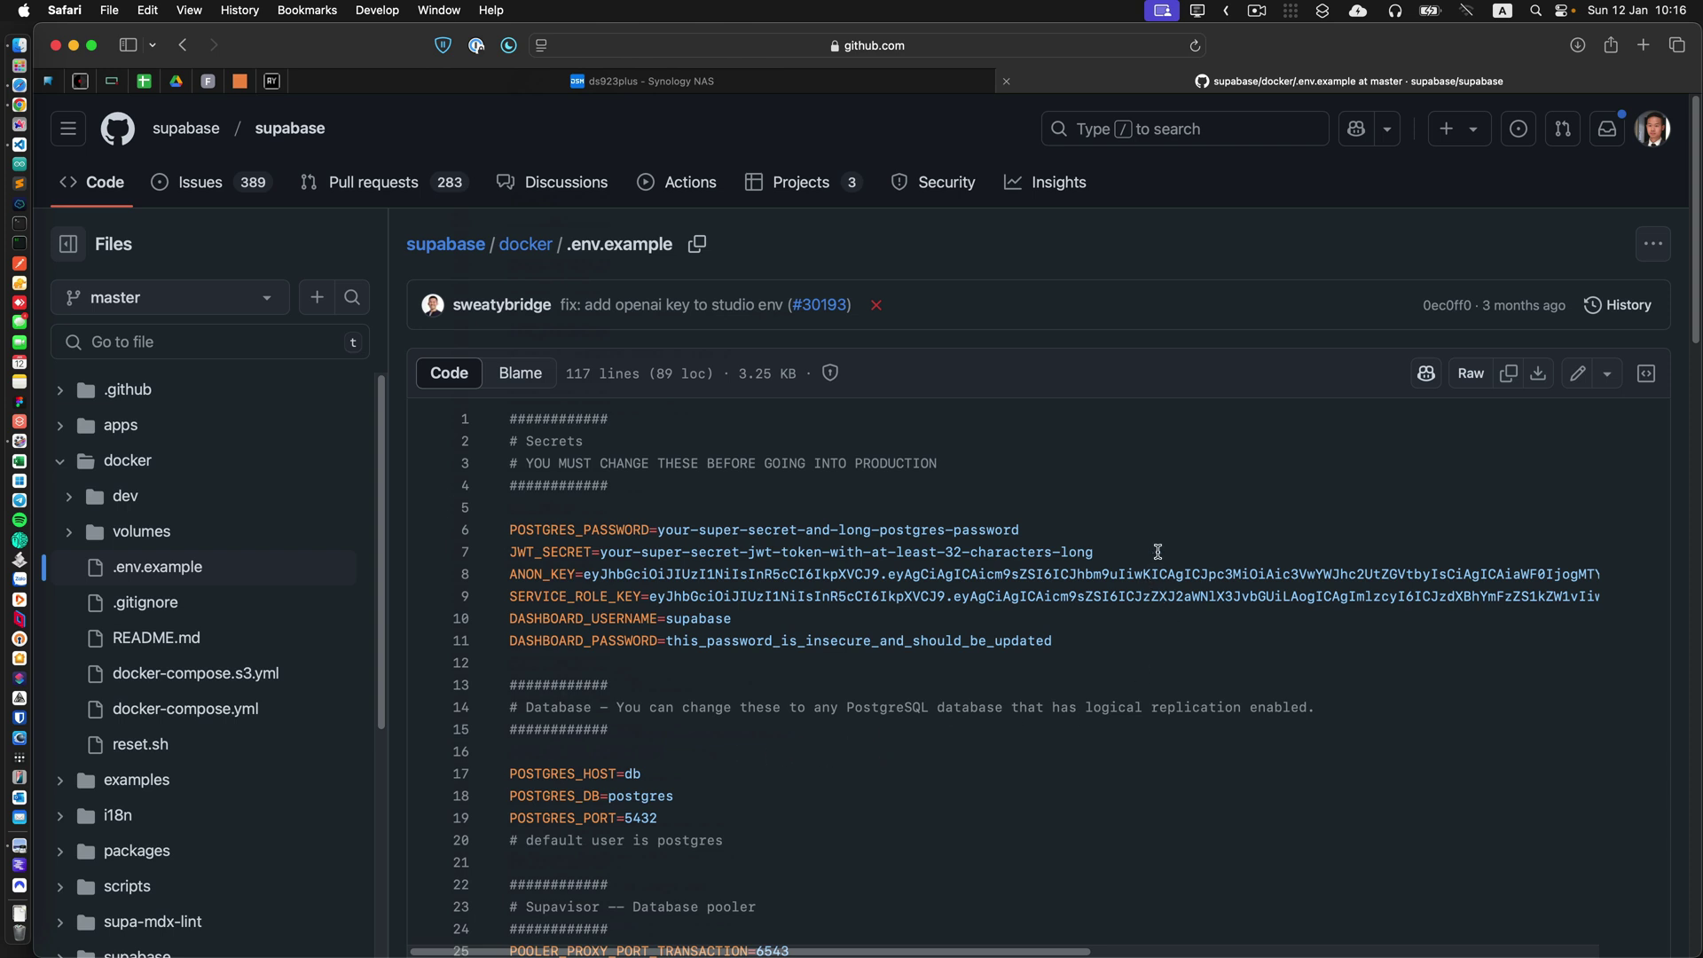
key("super+Tab")
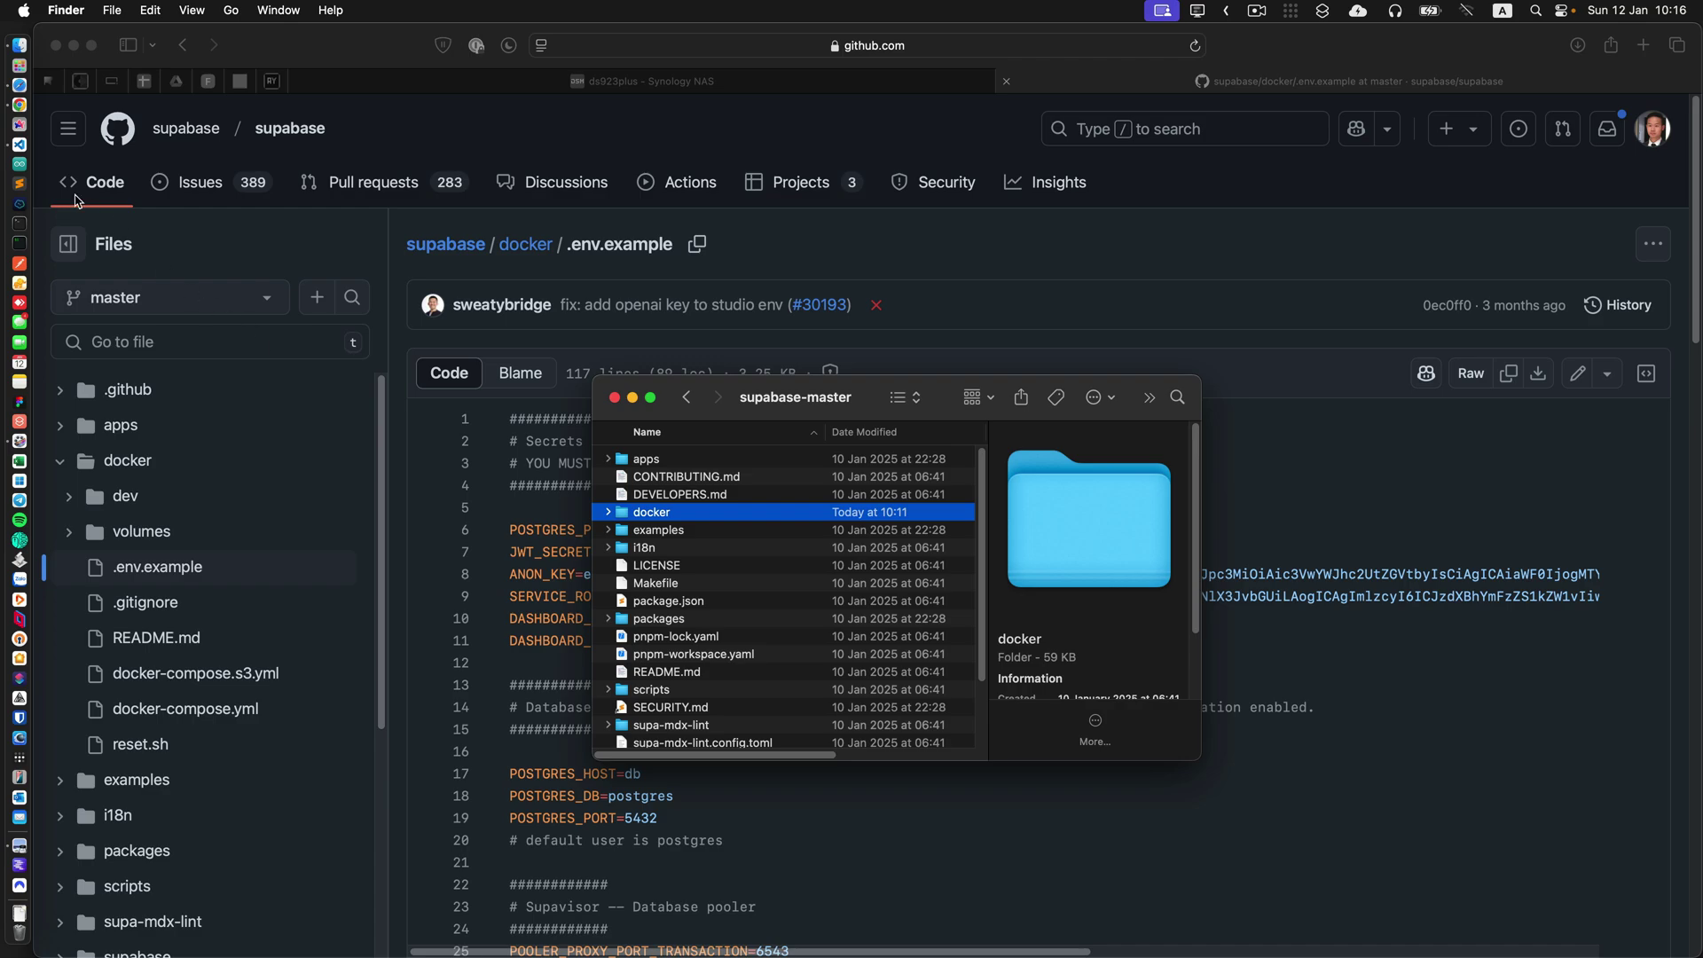
Create the .env file by running 'touch .env' in the VS Code terminal.
left_click(19, 145)
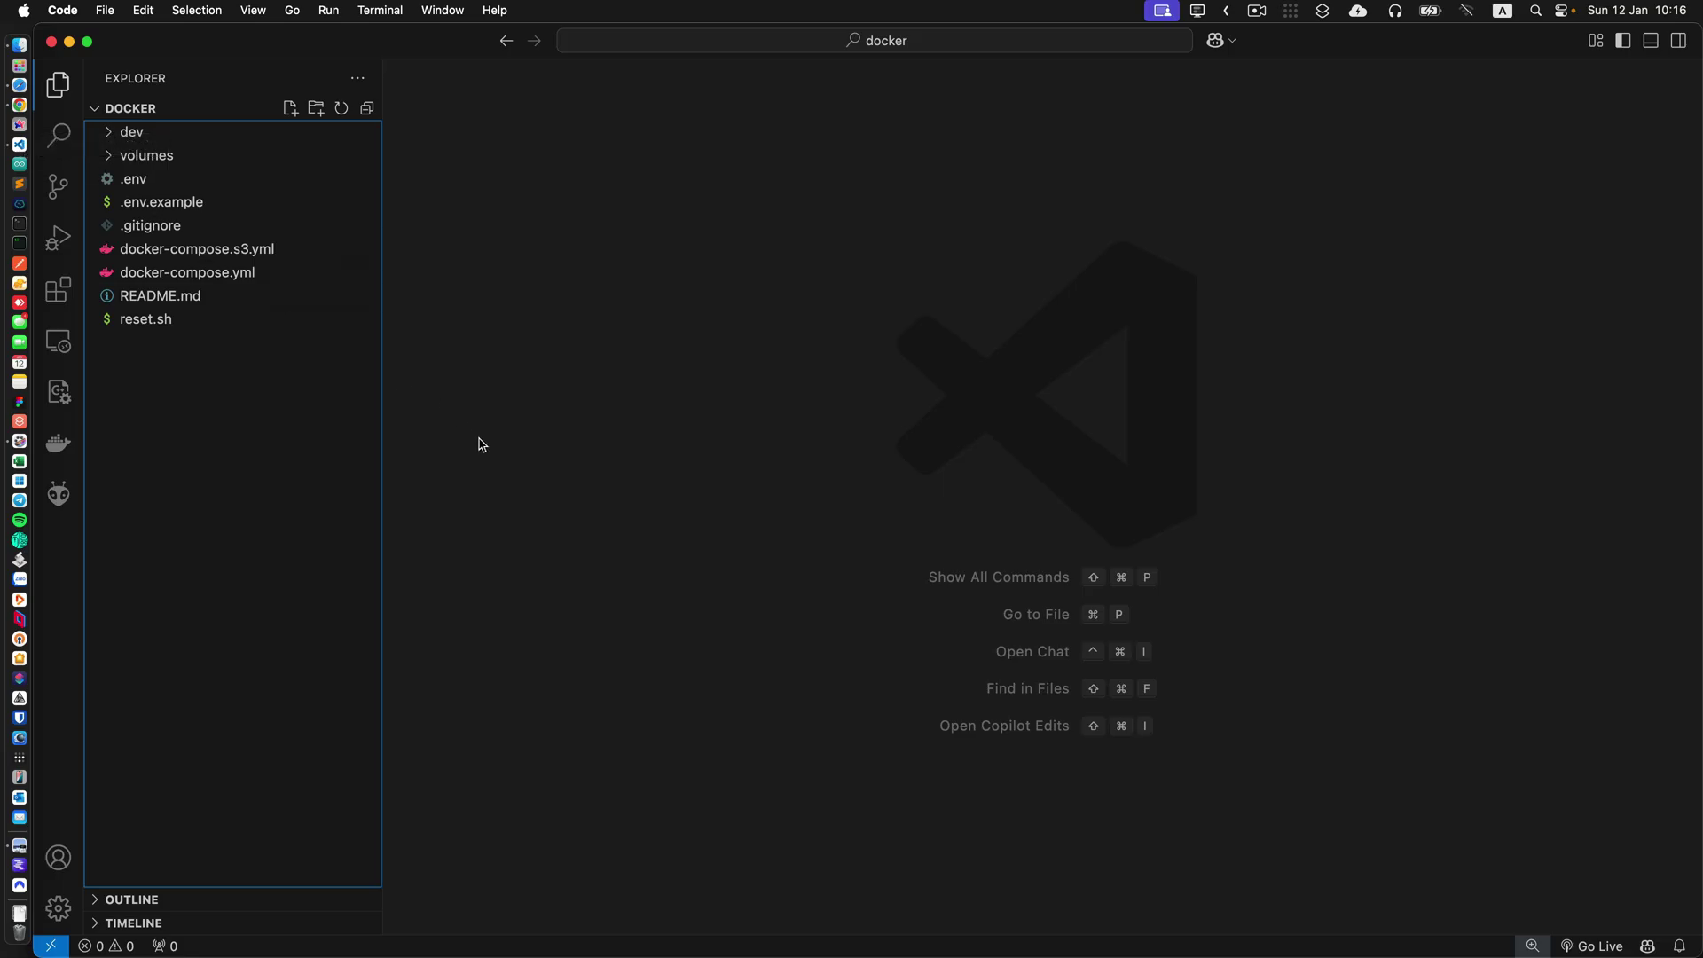
left_click(107, 945)
left_click(452, 528)
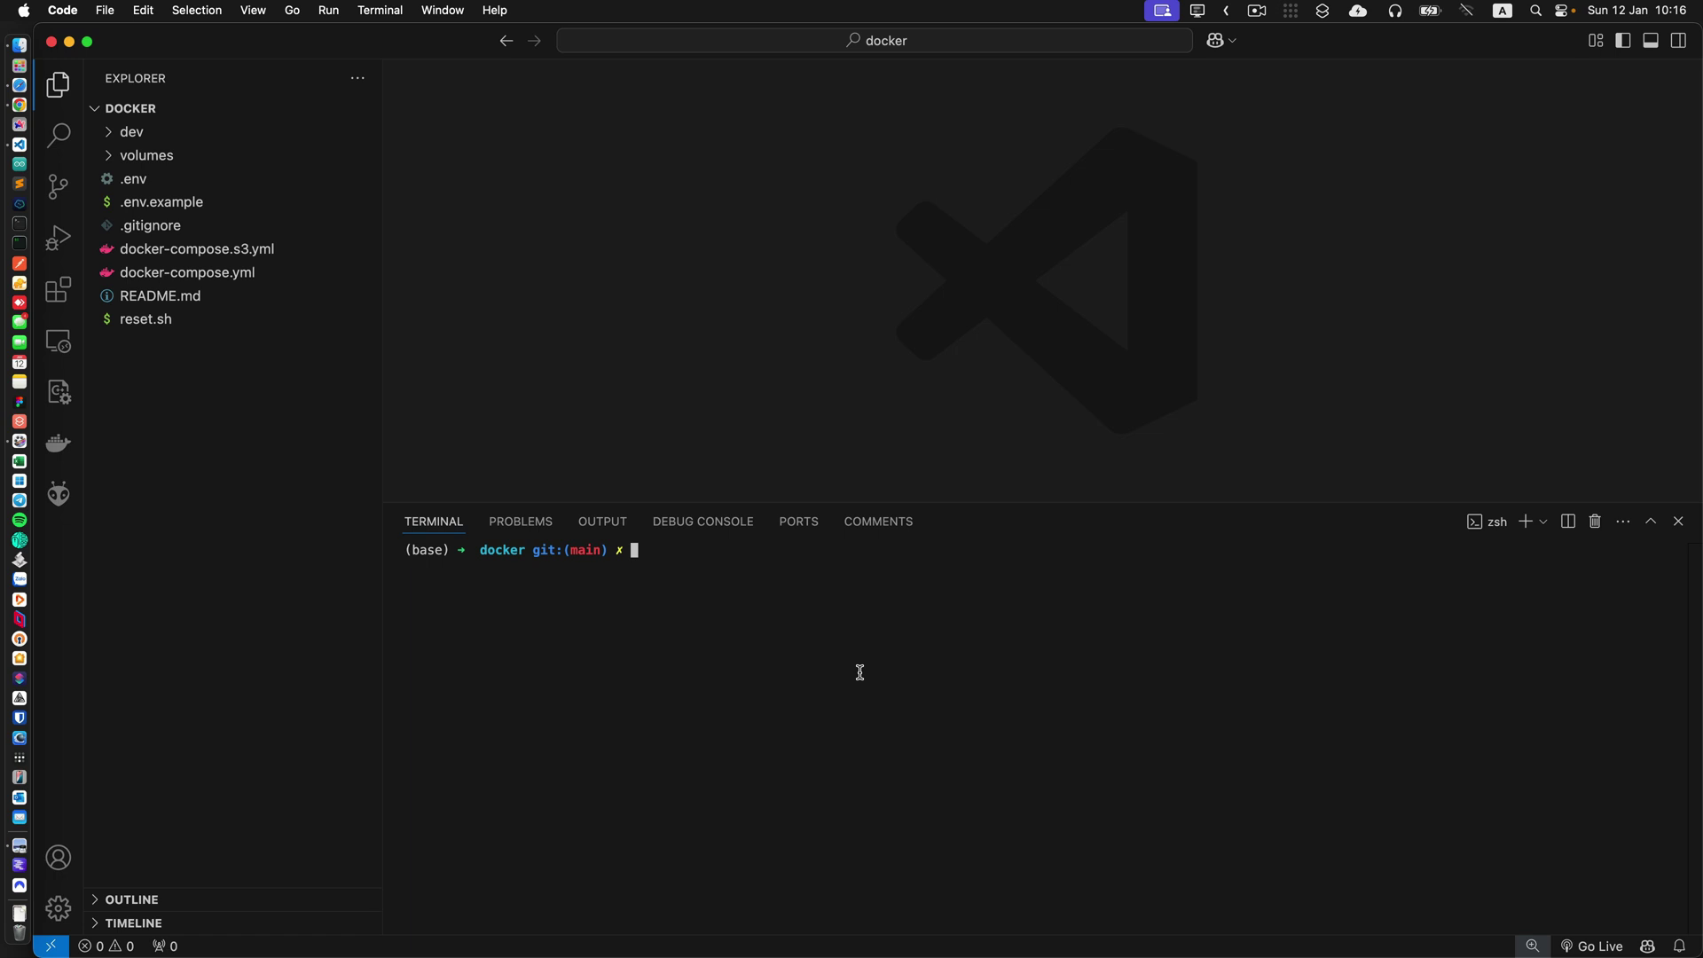
type("touch .env")
key("Return")
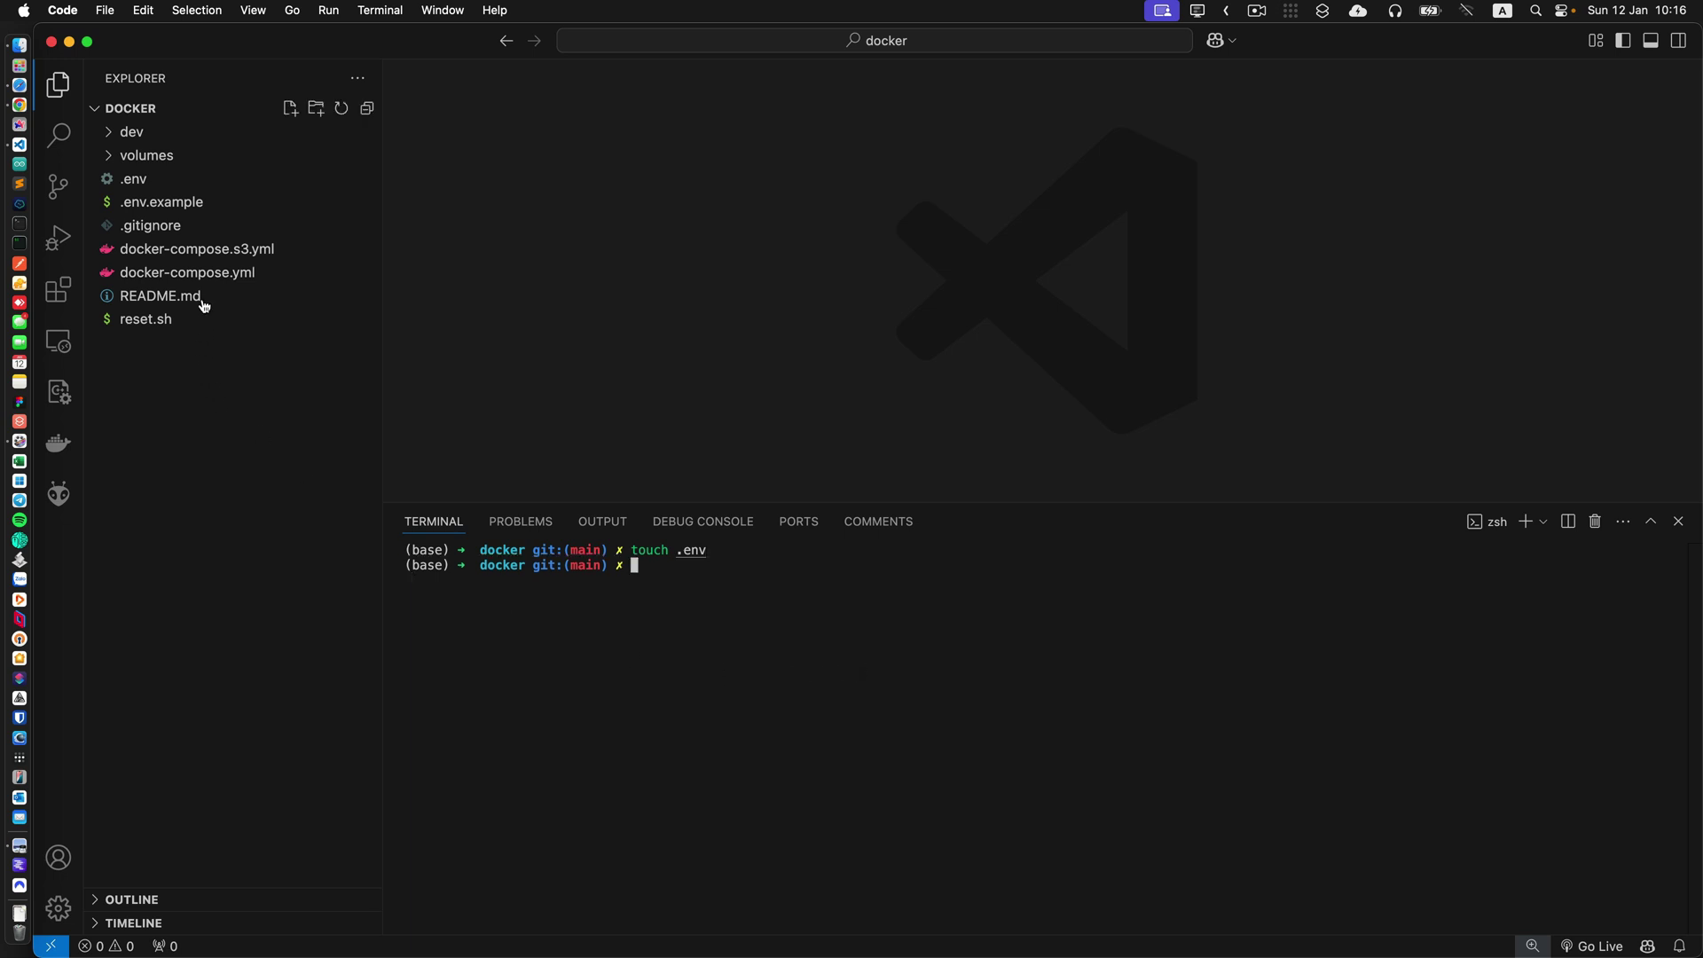
Open the empty .env file in the editor.
left_click(290, 108)
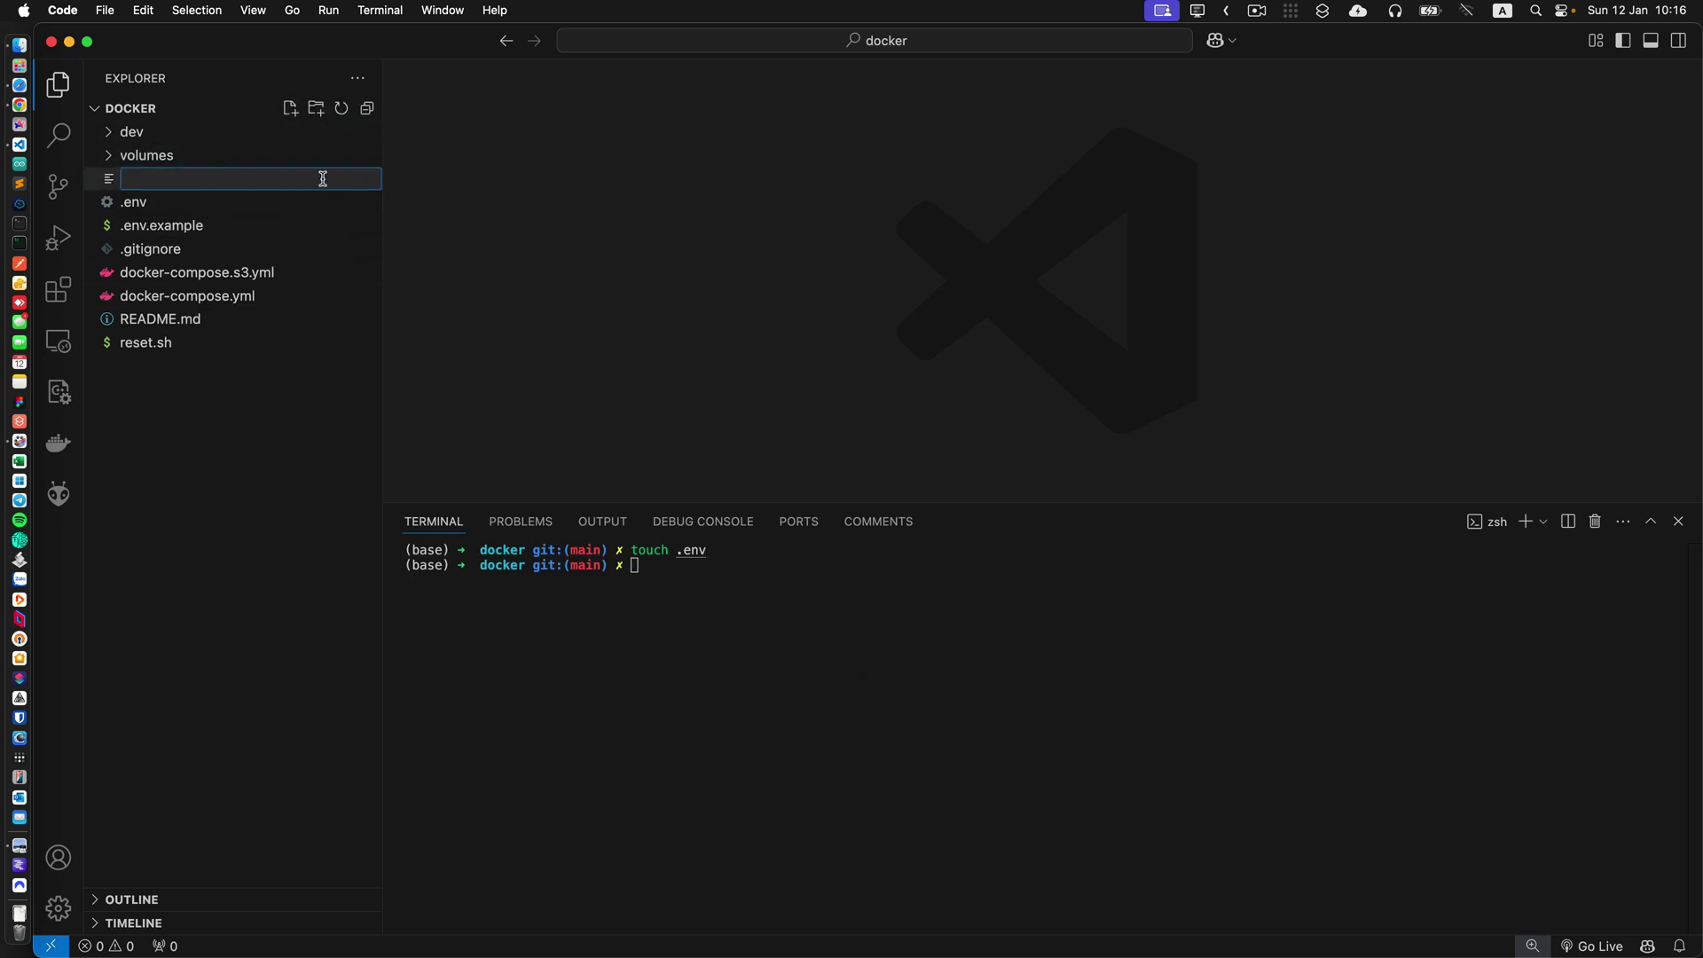
left_click(286, 387)
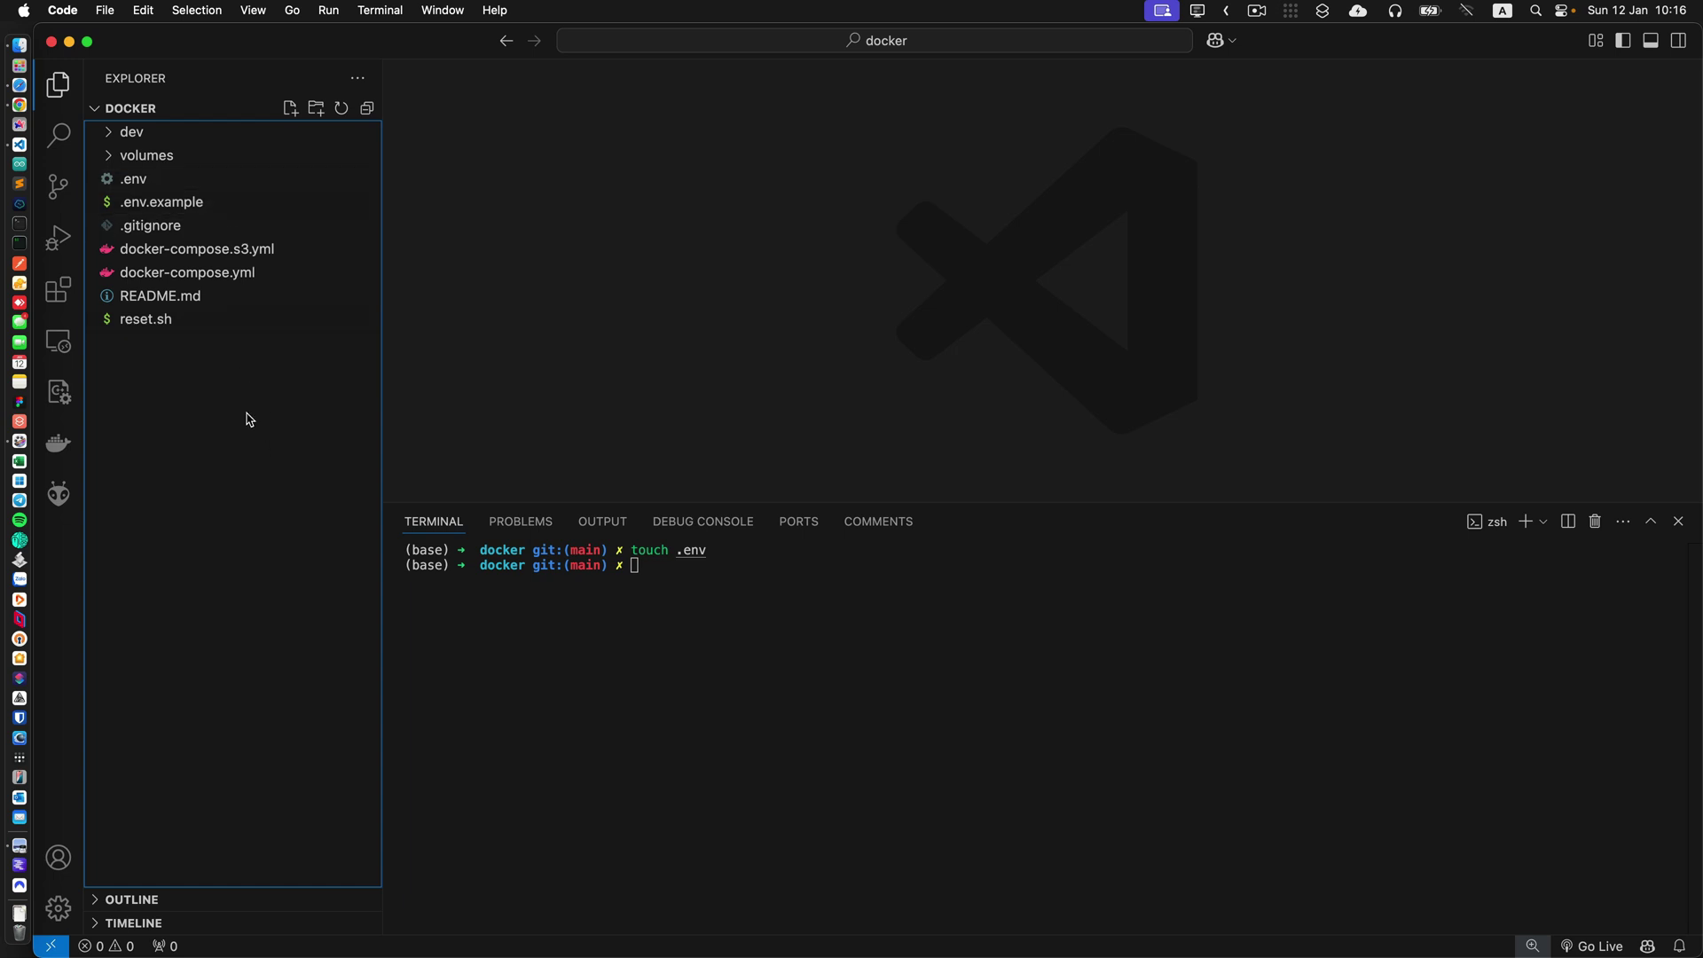
left_click(149, 180)
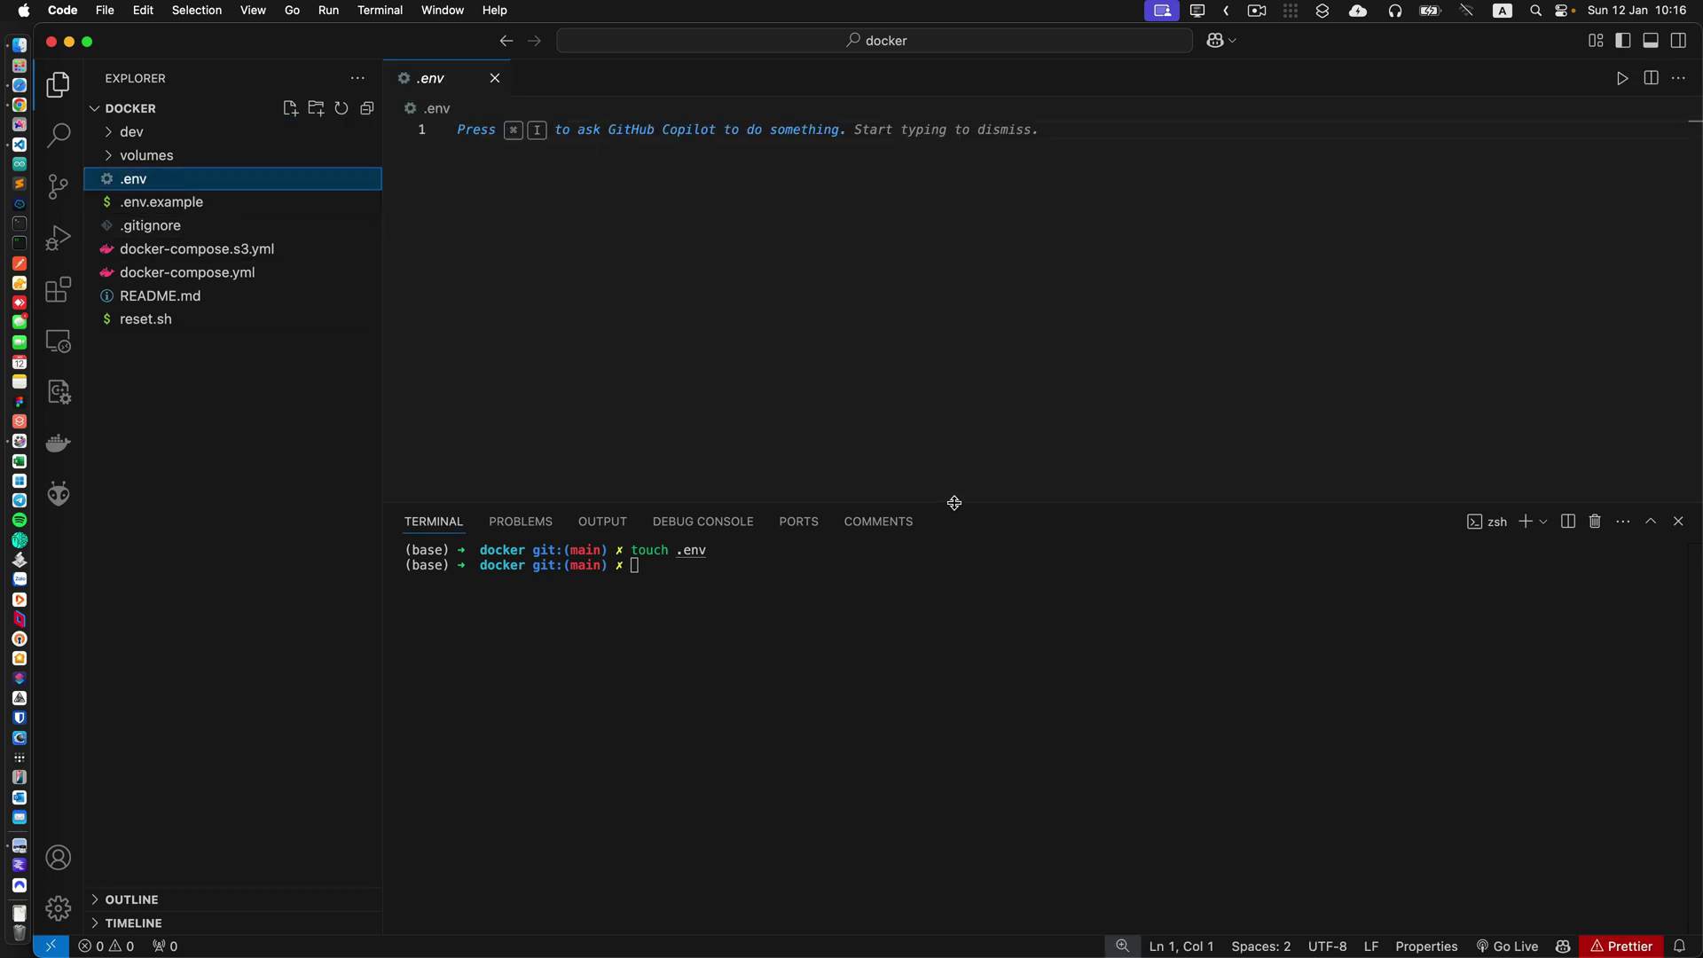
Shrink the terminal and copy the entire contents of .env.example.
left_click_drag(956, 503, 992, 627)
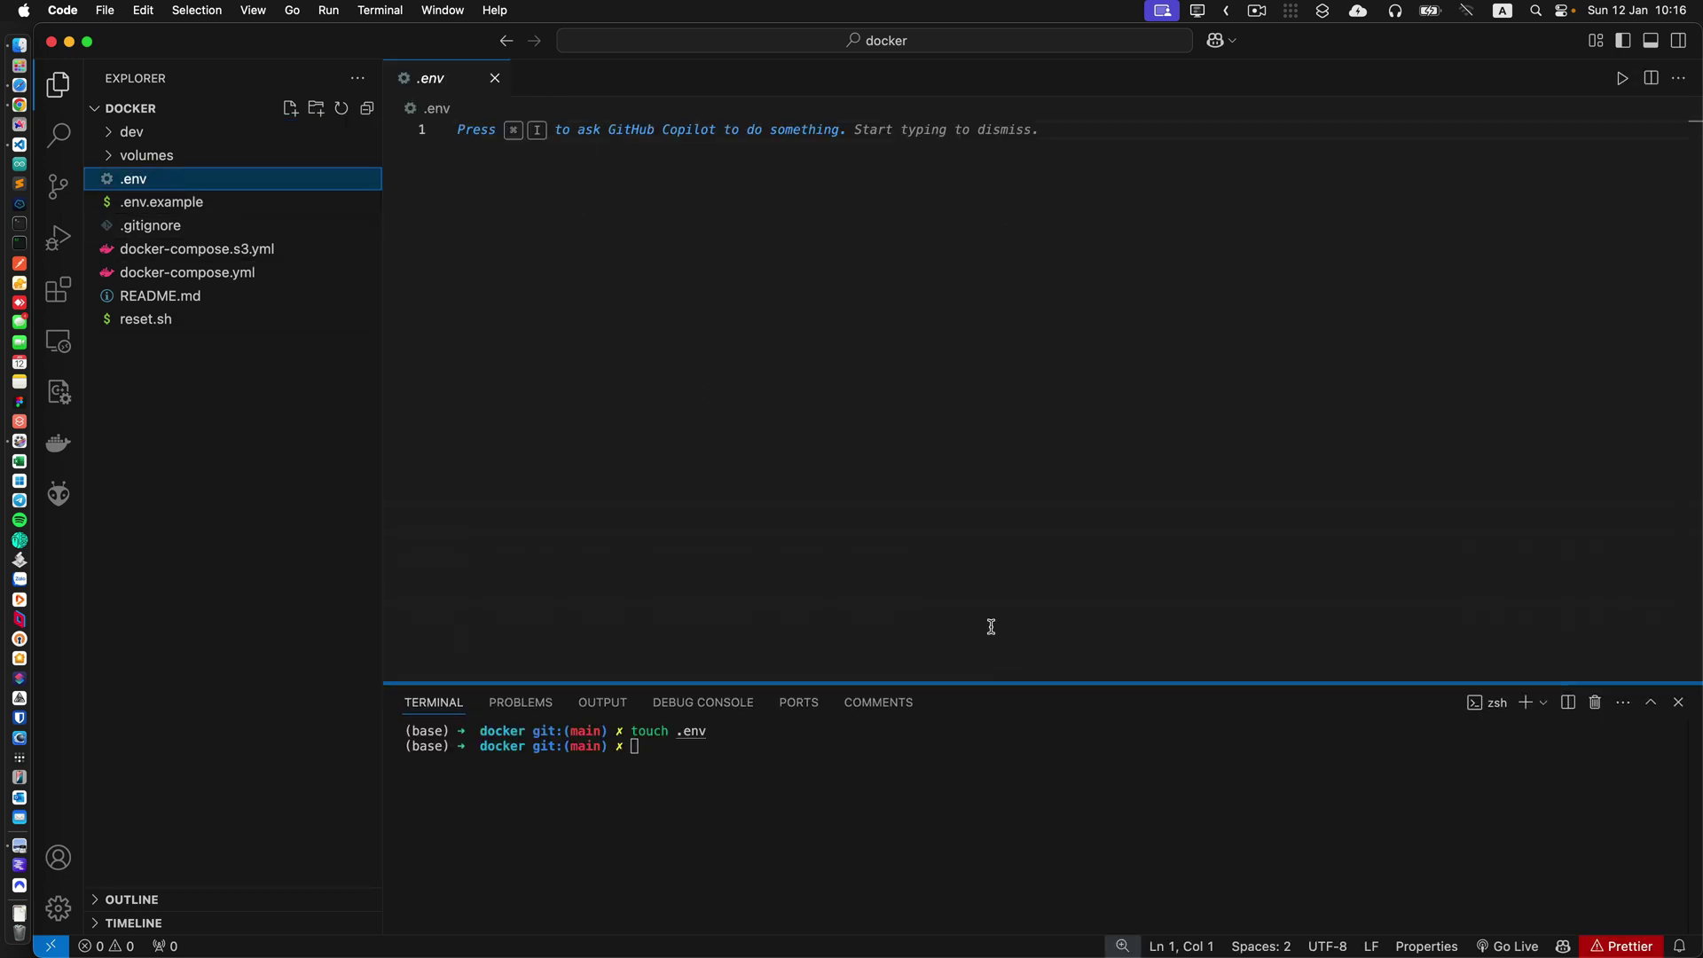
left_click(221, 201)
scroll(884, 520, "down", 20)
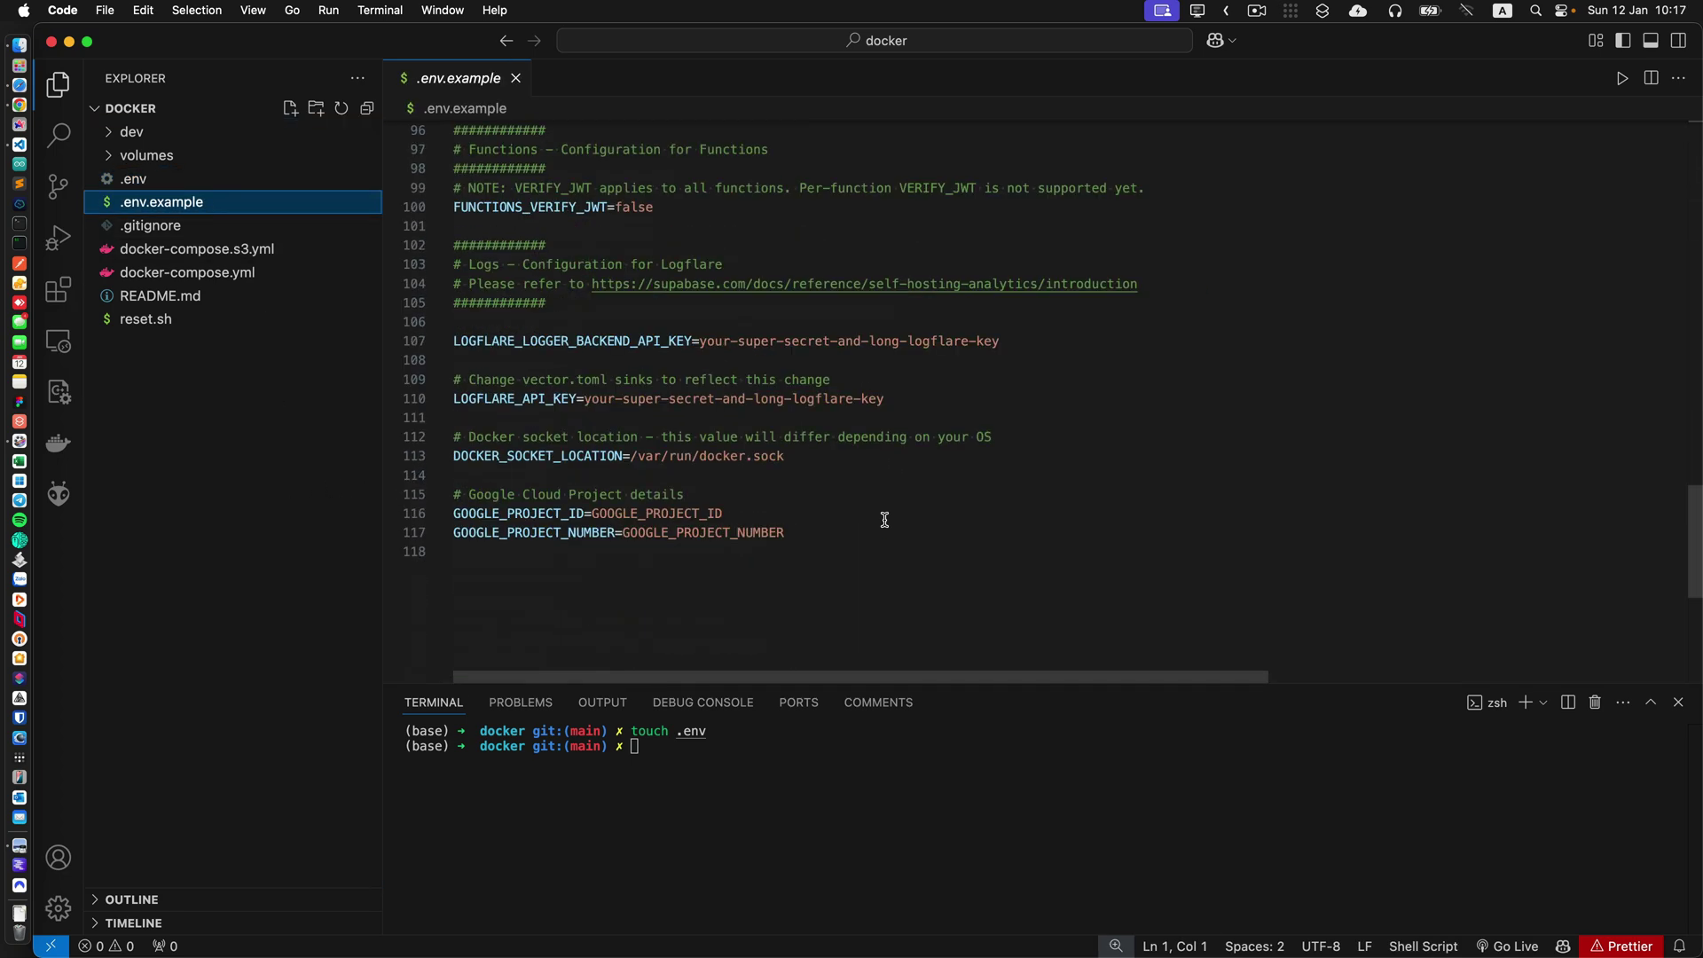
scroll(884, 519, "up", 20)
left_click(865, 453)
key("super+a")
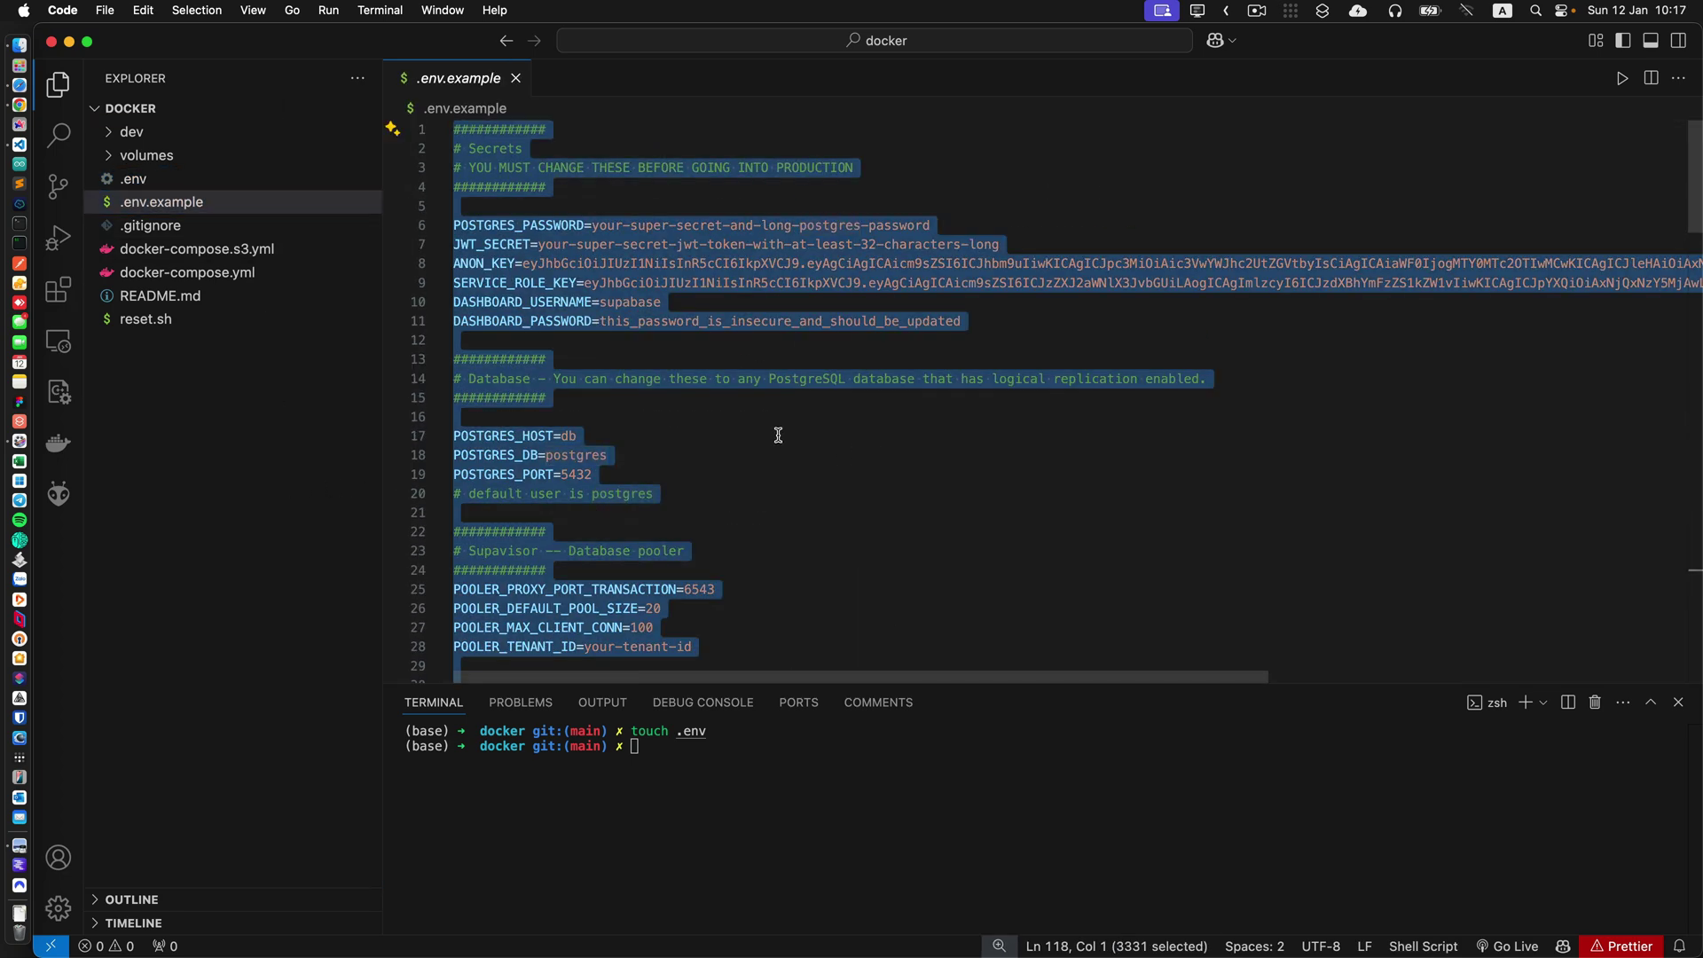
Paste the example settings into .env and place the caret after port 5432.
left_click(152, 180)
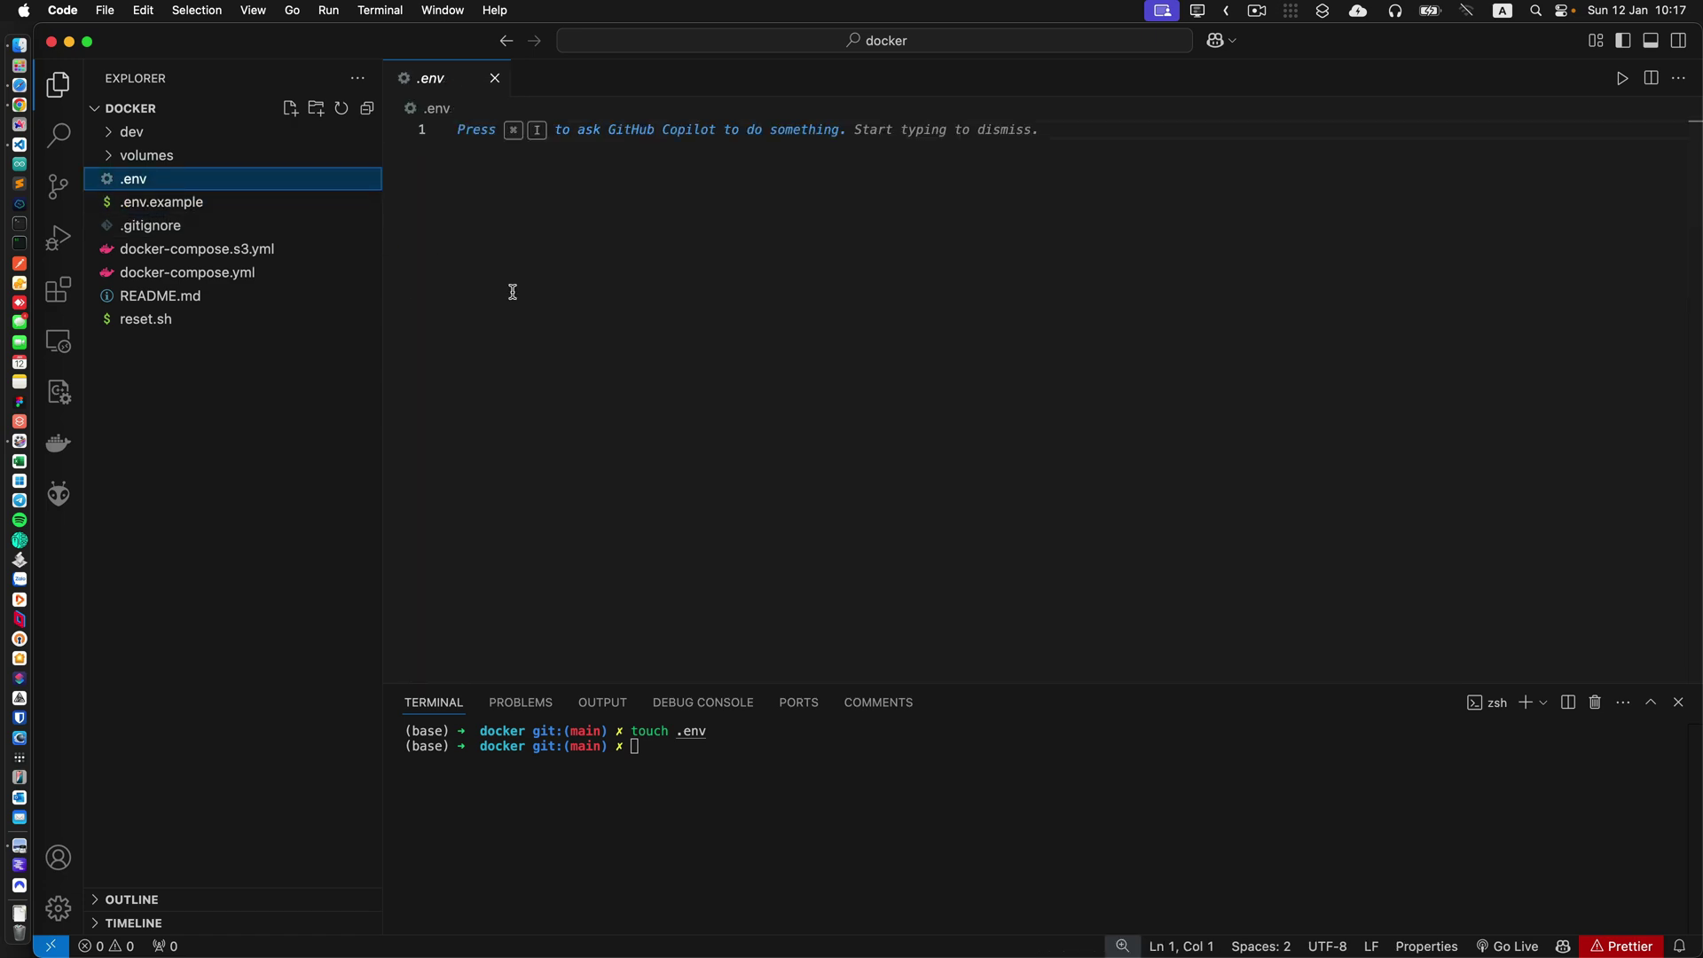
key("super+v")
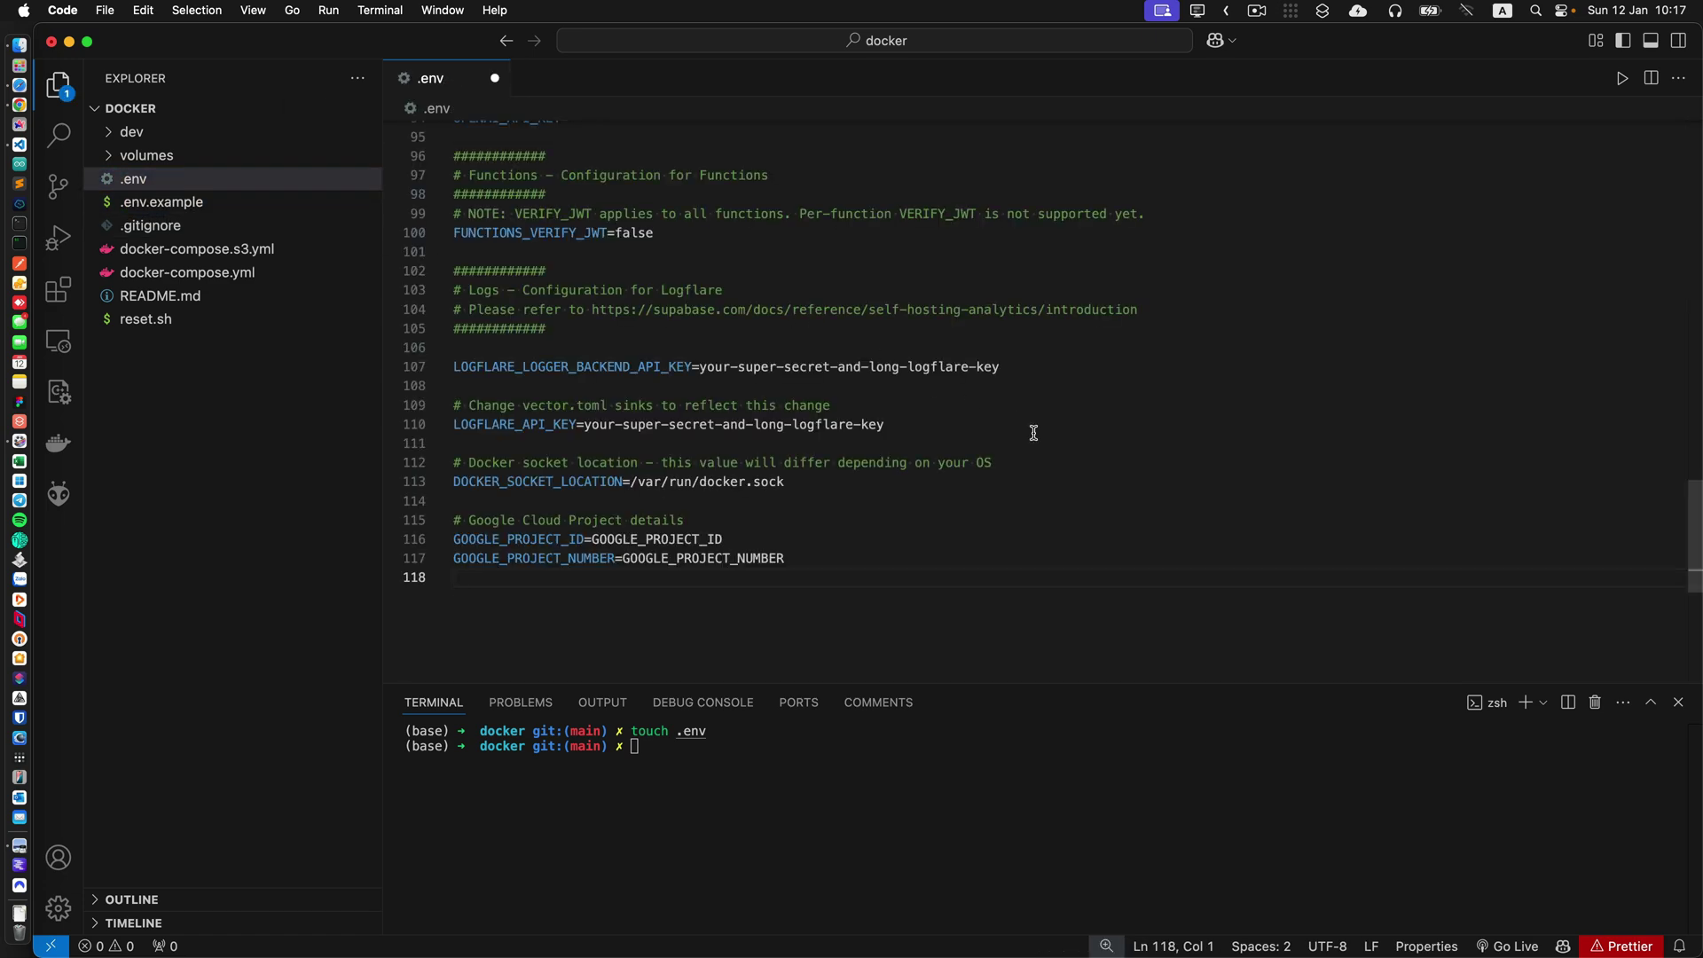
scroll(1026, 503, "up", 5)
scroll(1026, 503, "up", 10)
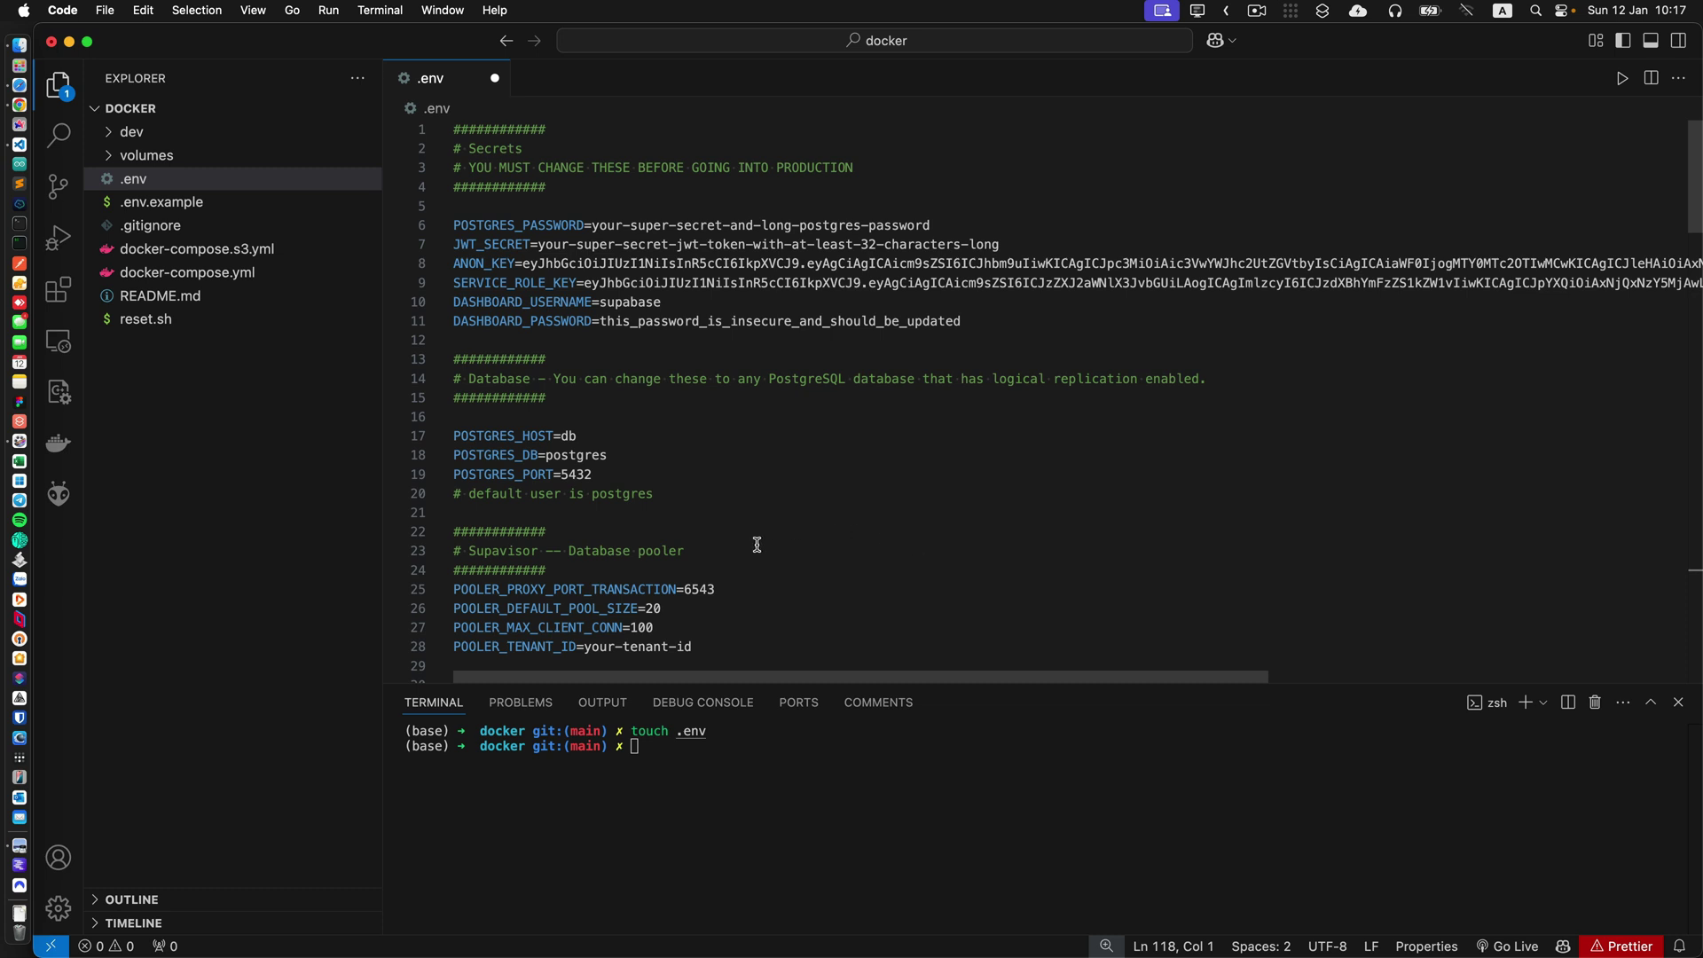
left_click(615, 476)
scroll(807, 512, "down", 1)
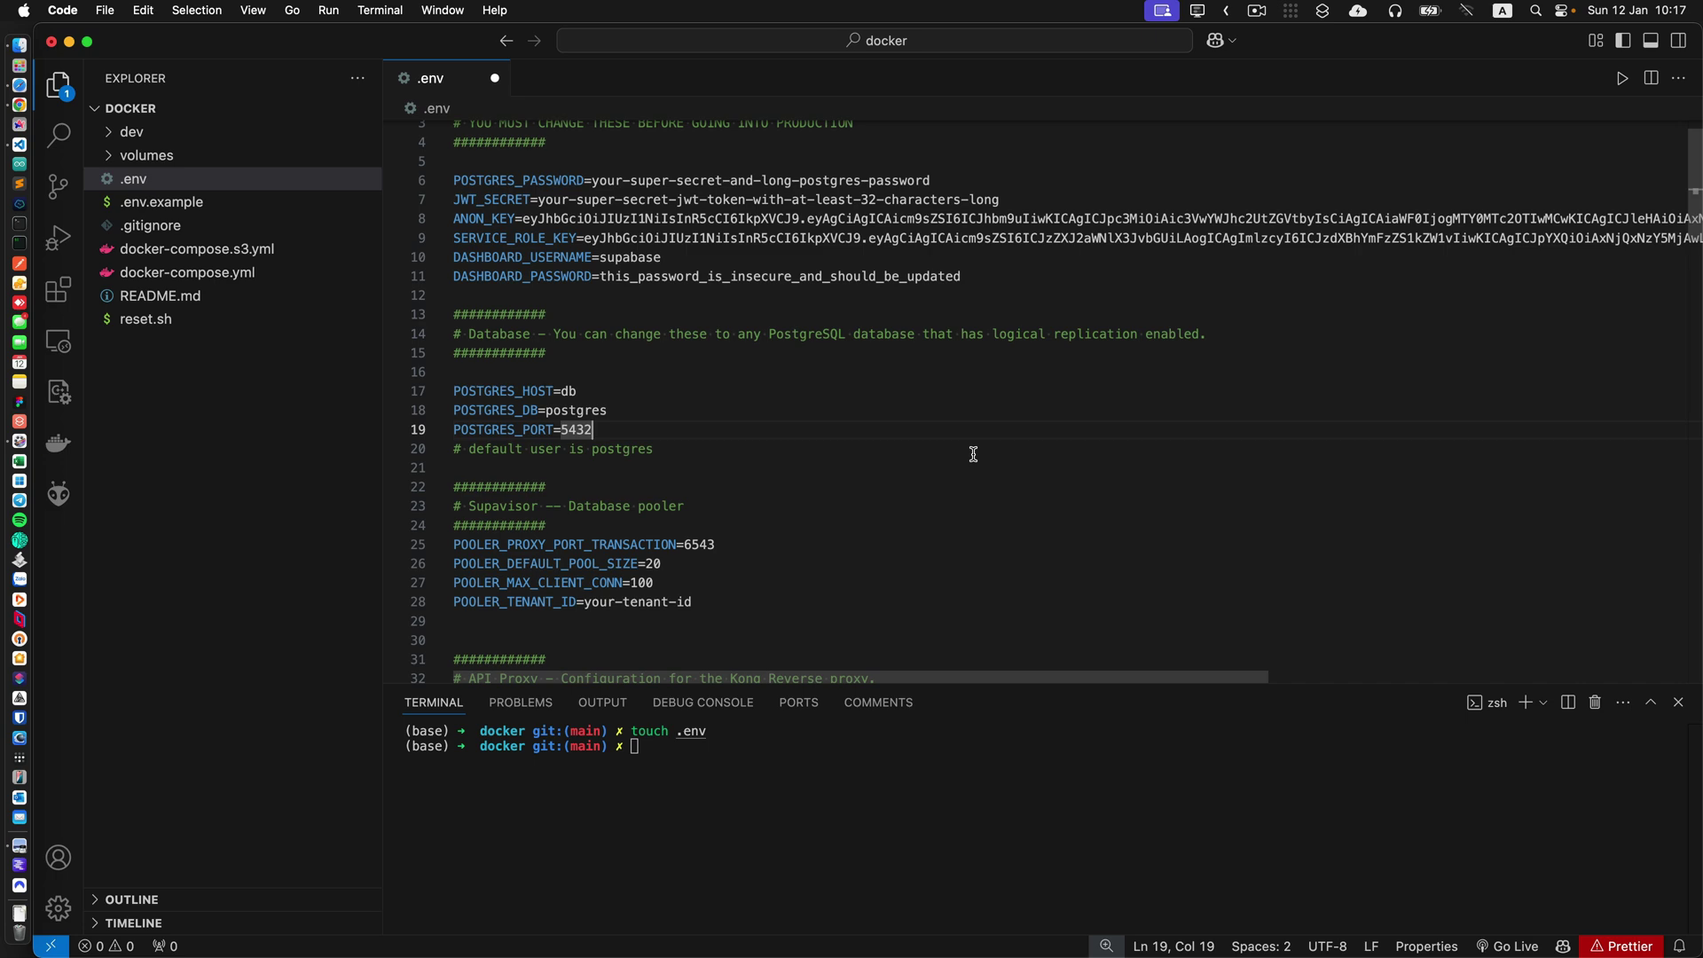
Change POSTGRES_PORT to 54325 and look over the secret settings on lines 6–11.
type("5")
key("super+equal")
key("super+equal")
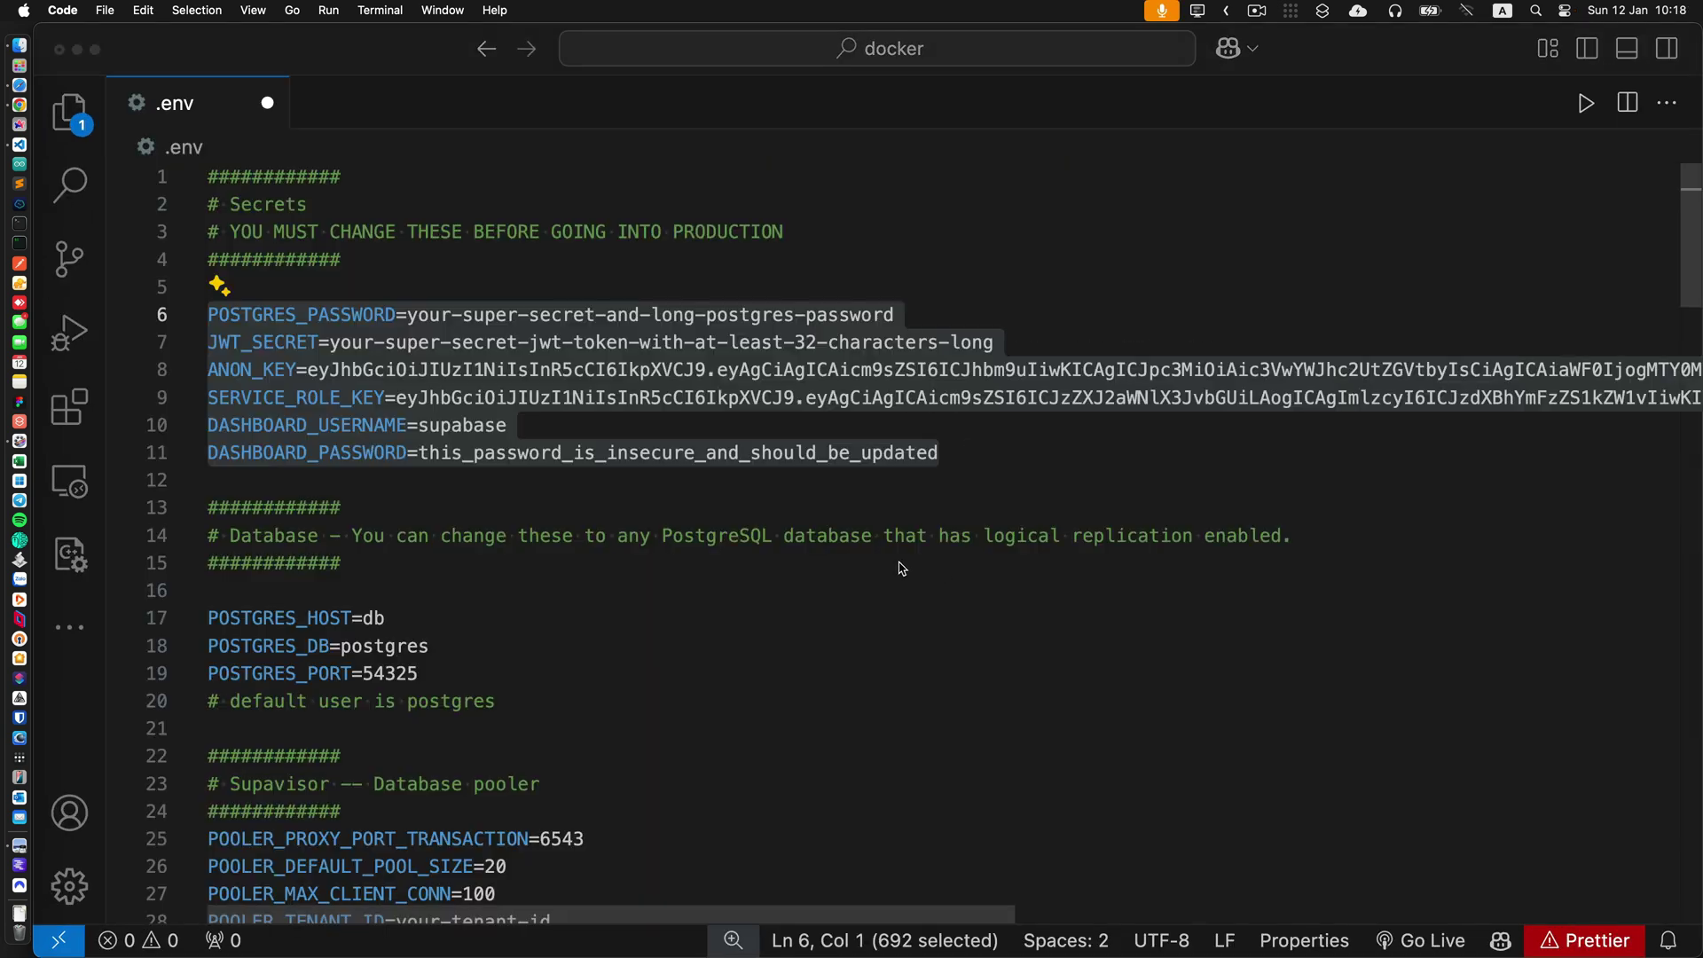
left_click_drag(976, 460, 201, 309)
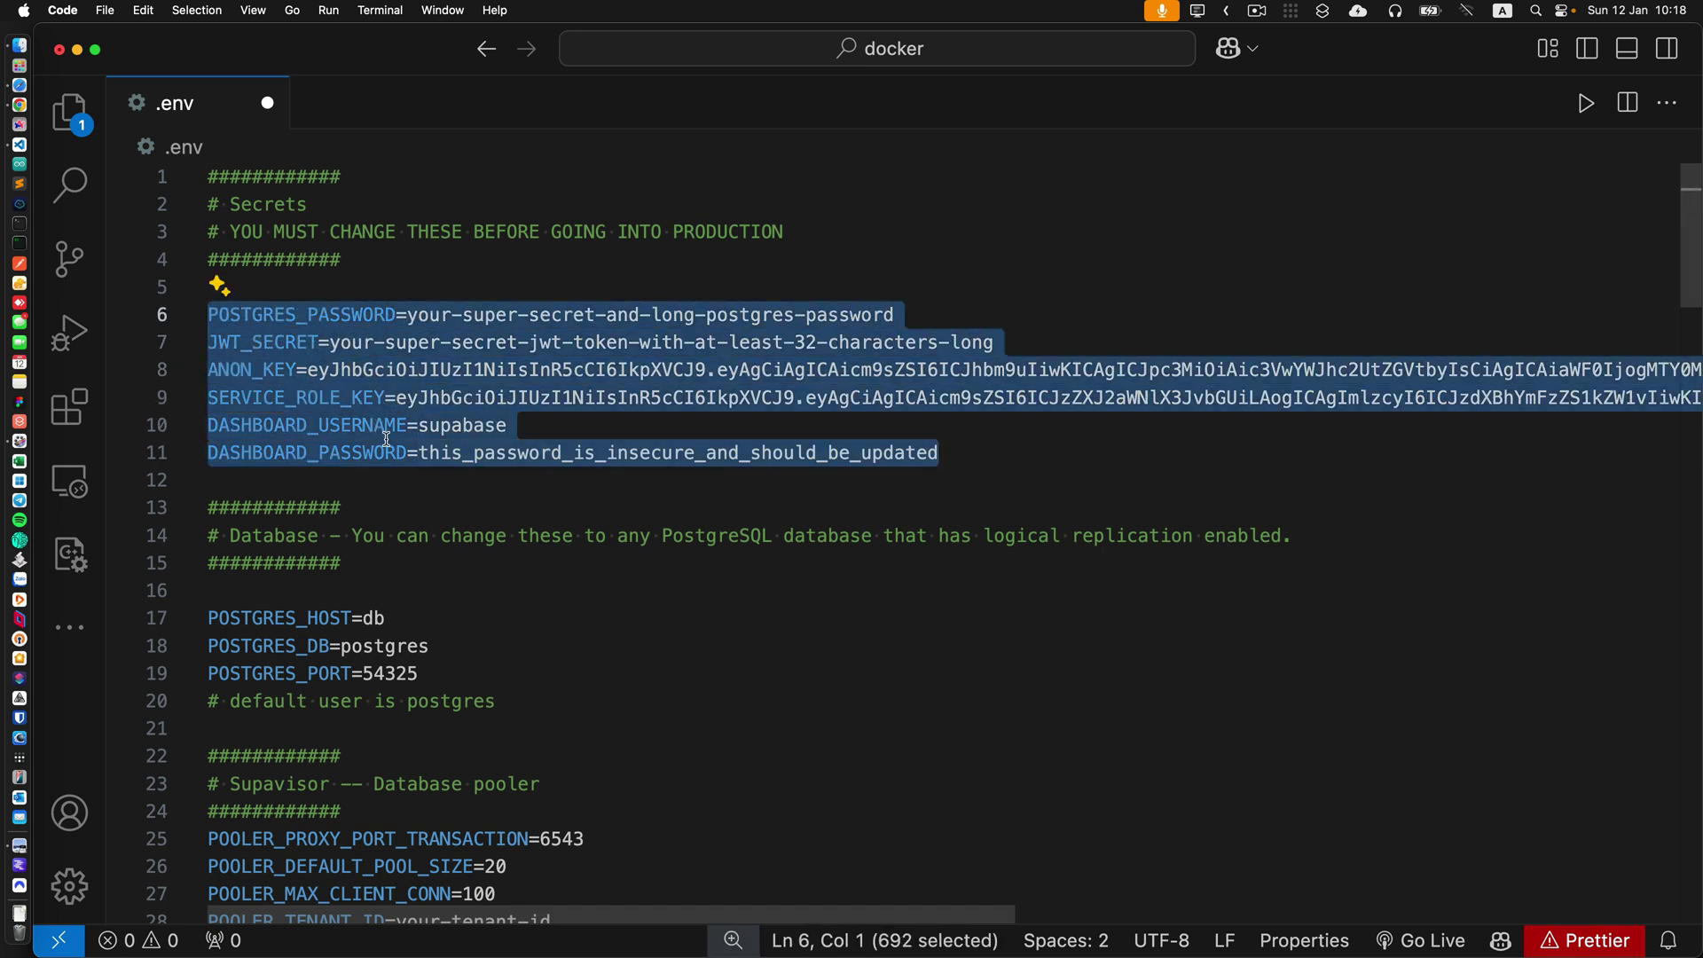
left_click(758, 287)
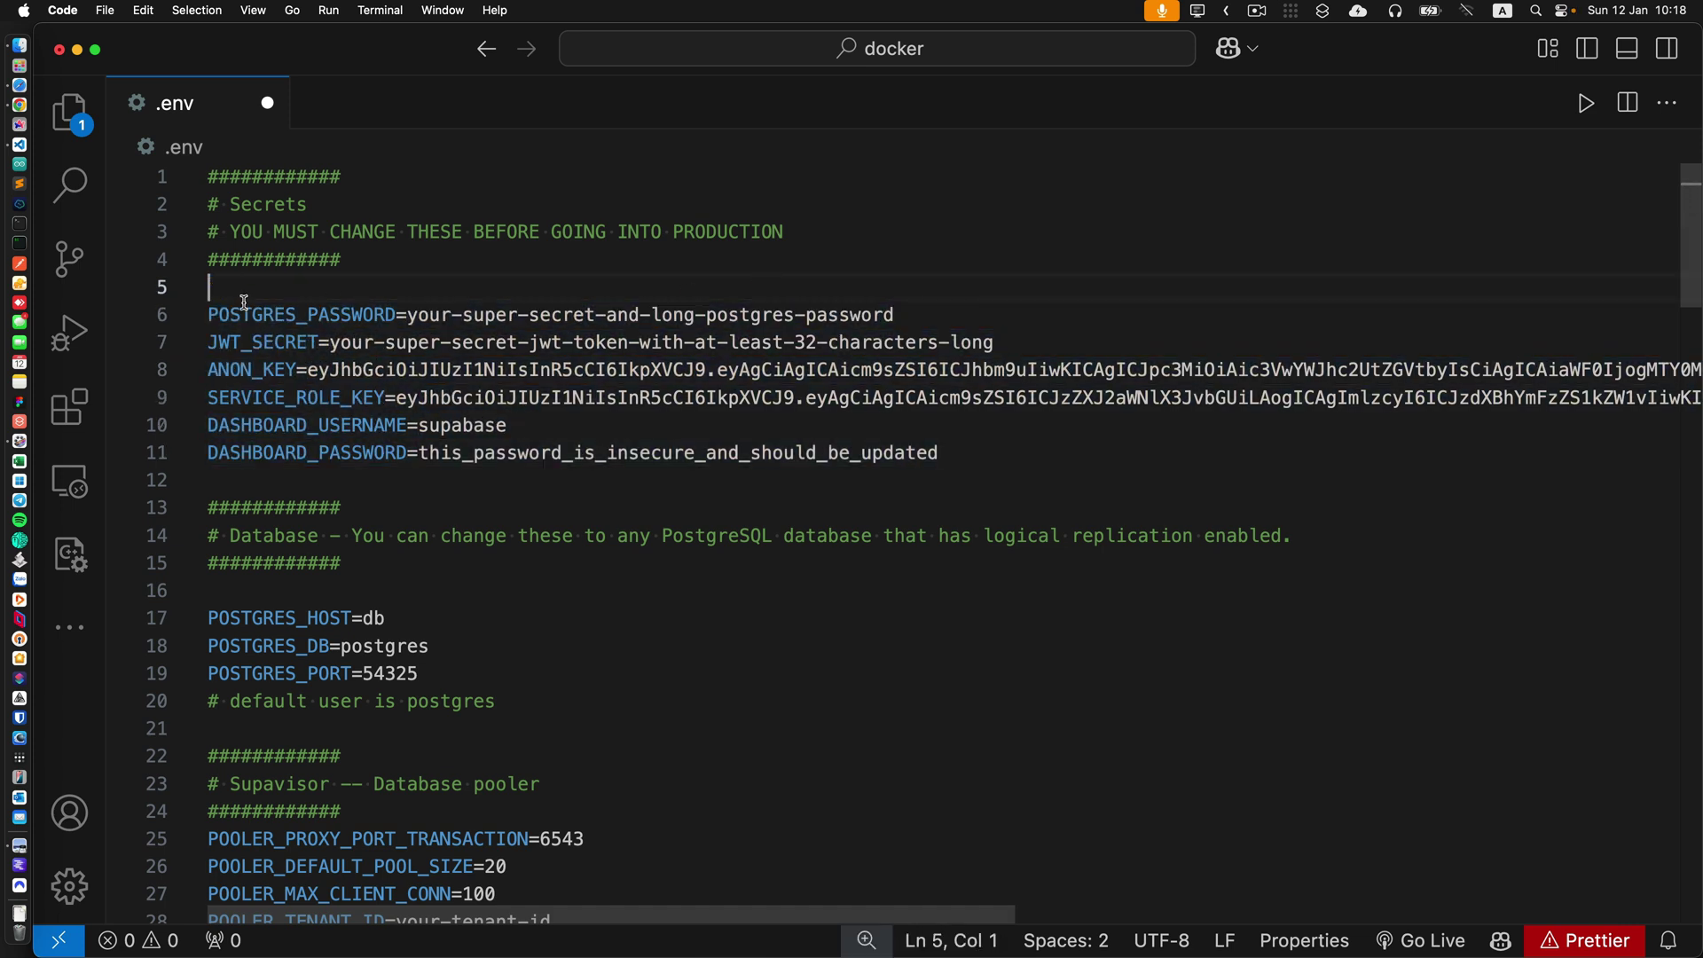
double_click(340, 316)
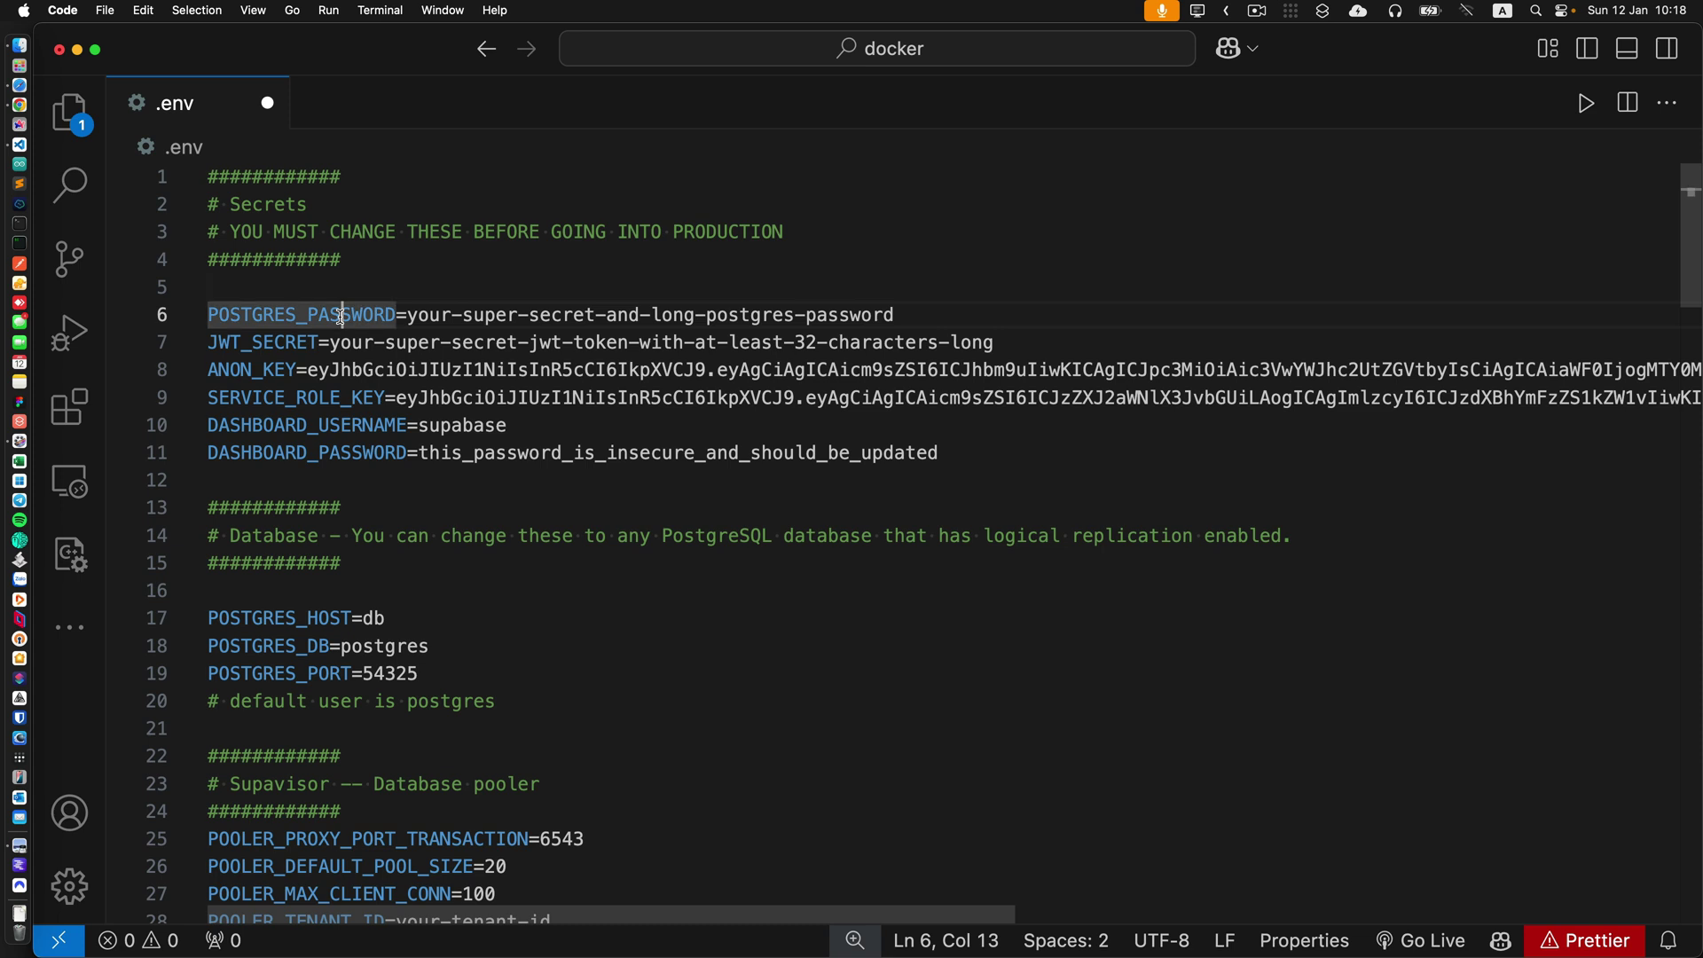
double_click(275, 344)
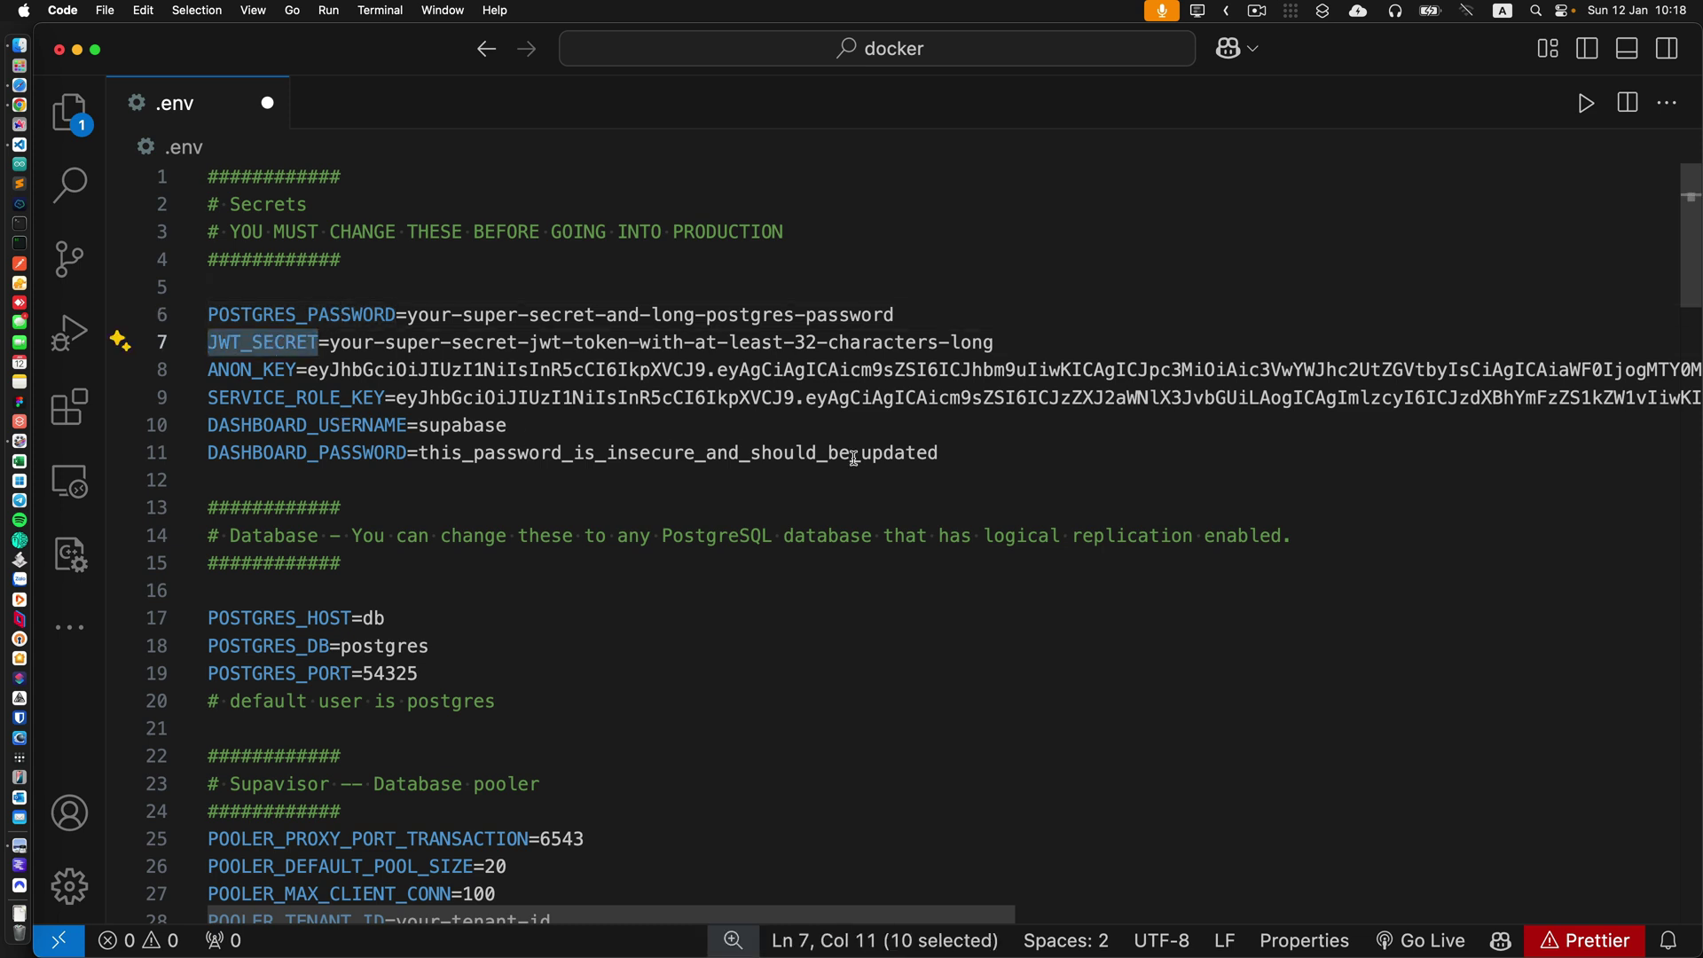
left_click(986, 458)
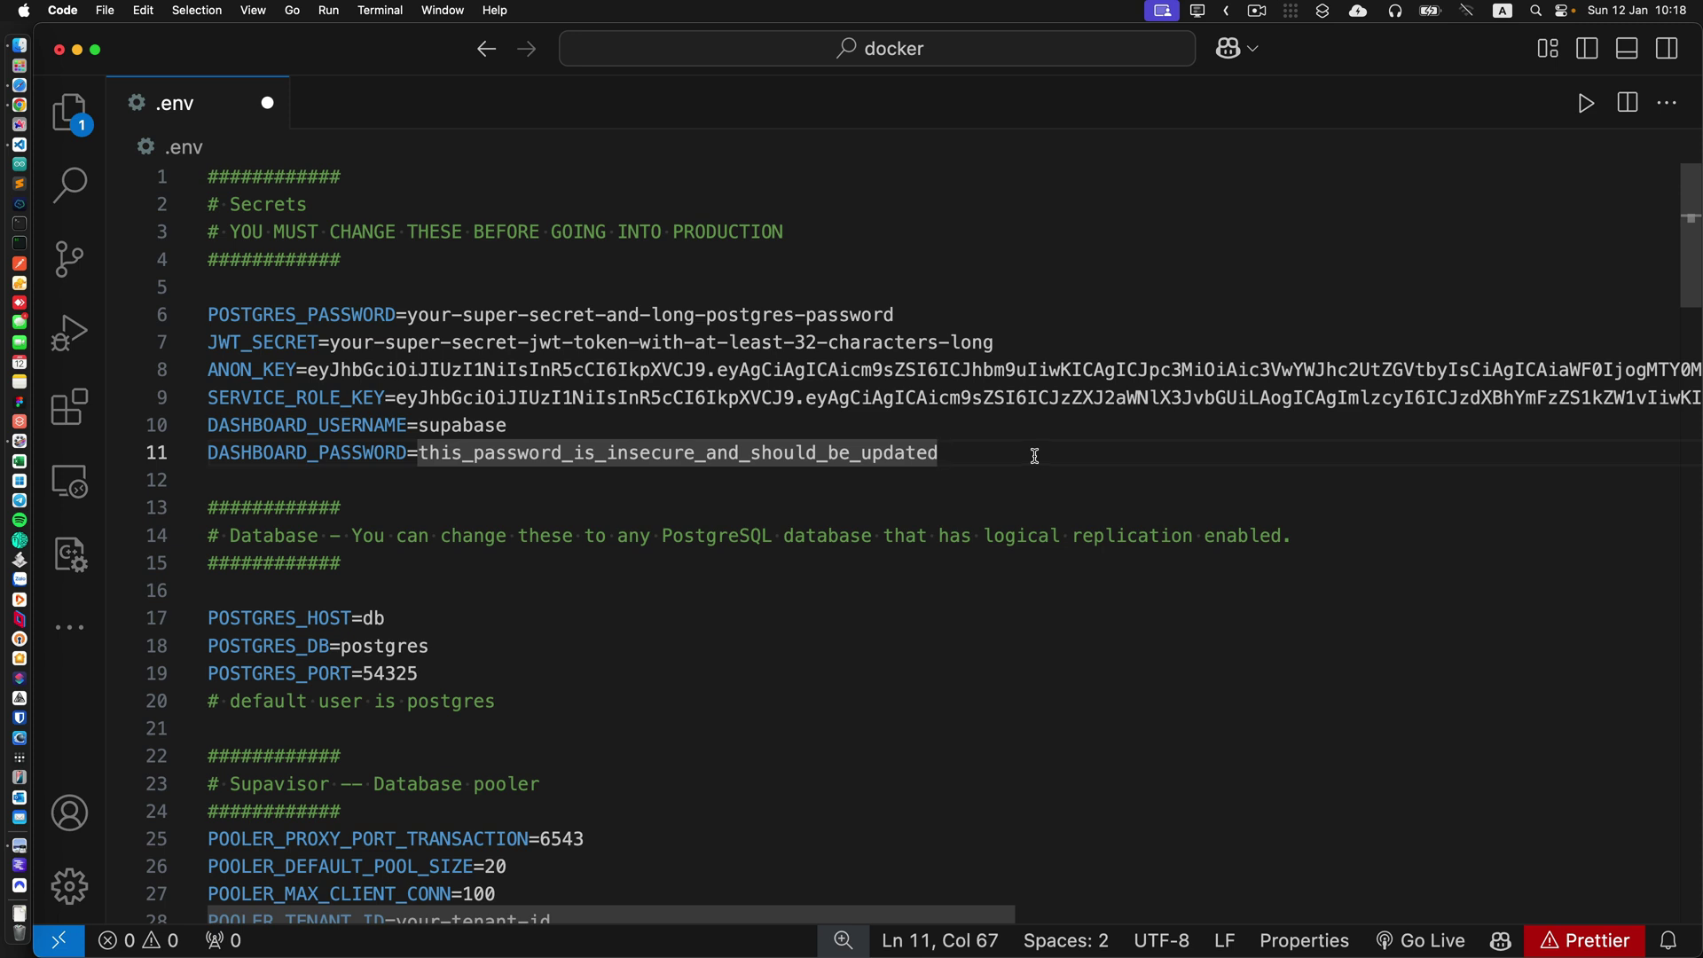
Review the secret lines and the POSTGRES_HOST, POSTGRES_DB and POSTGRES_PORT settings.
left_click_drag(1043, 457, 208, 317)
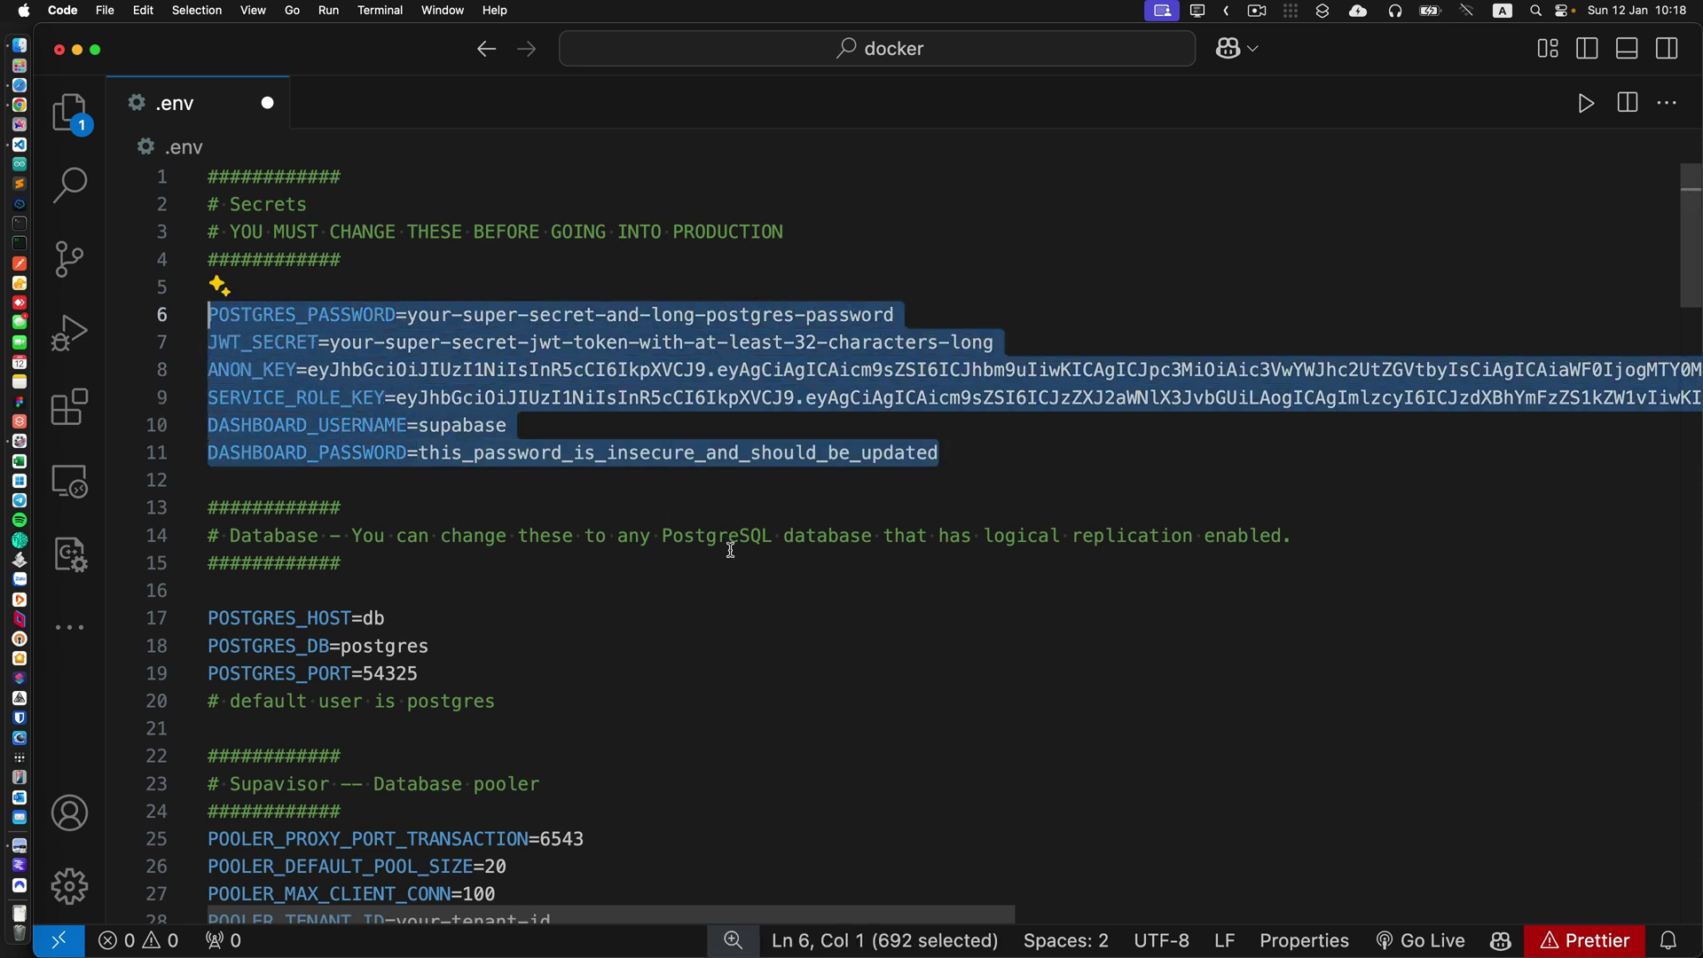
scroll(740, 561, "down", 3)
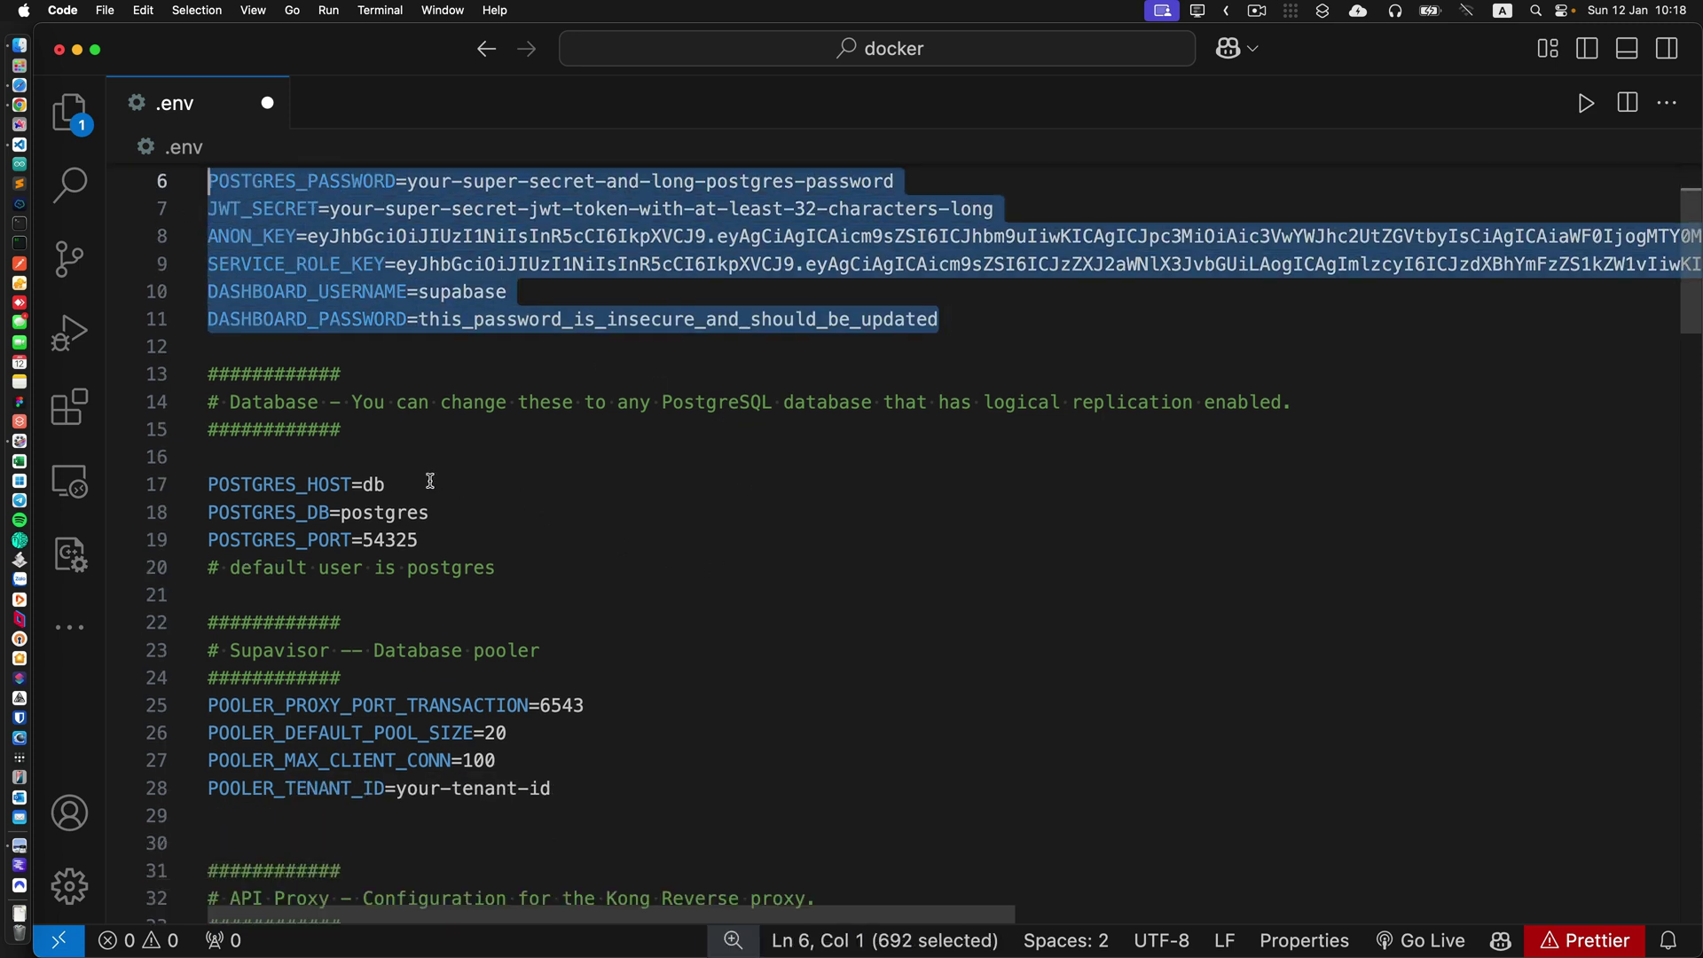
left_click_drag(387, 484, 209, 484)
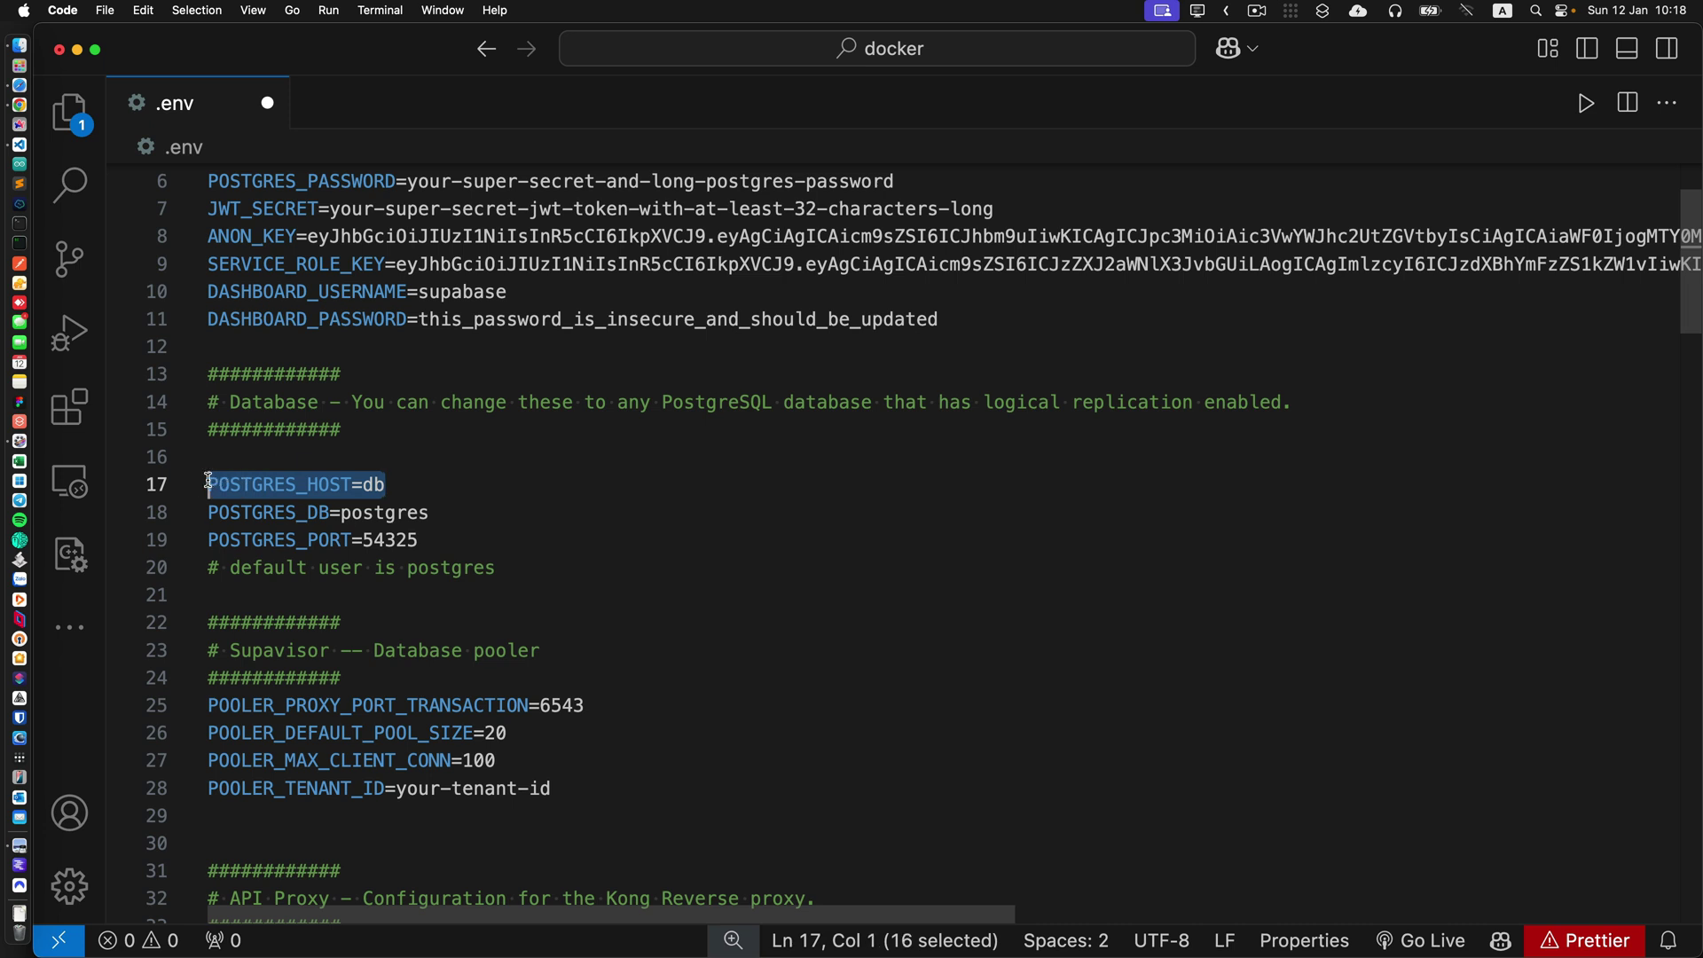
left_click(480, 512)
key("Down")
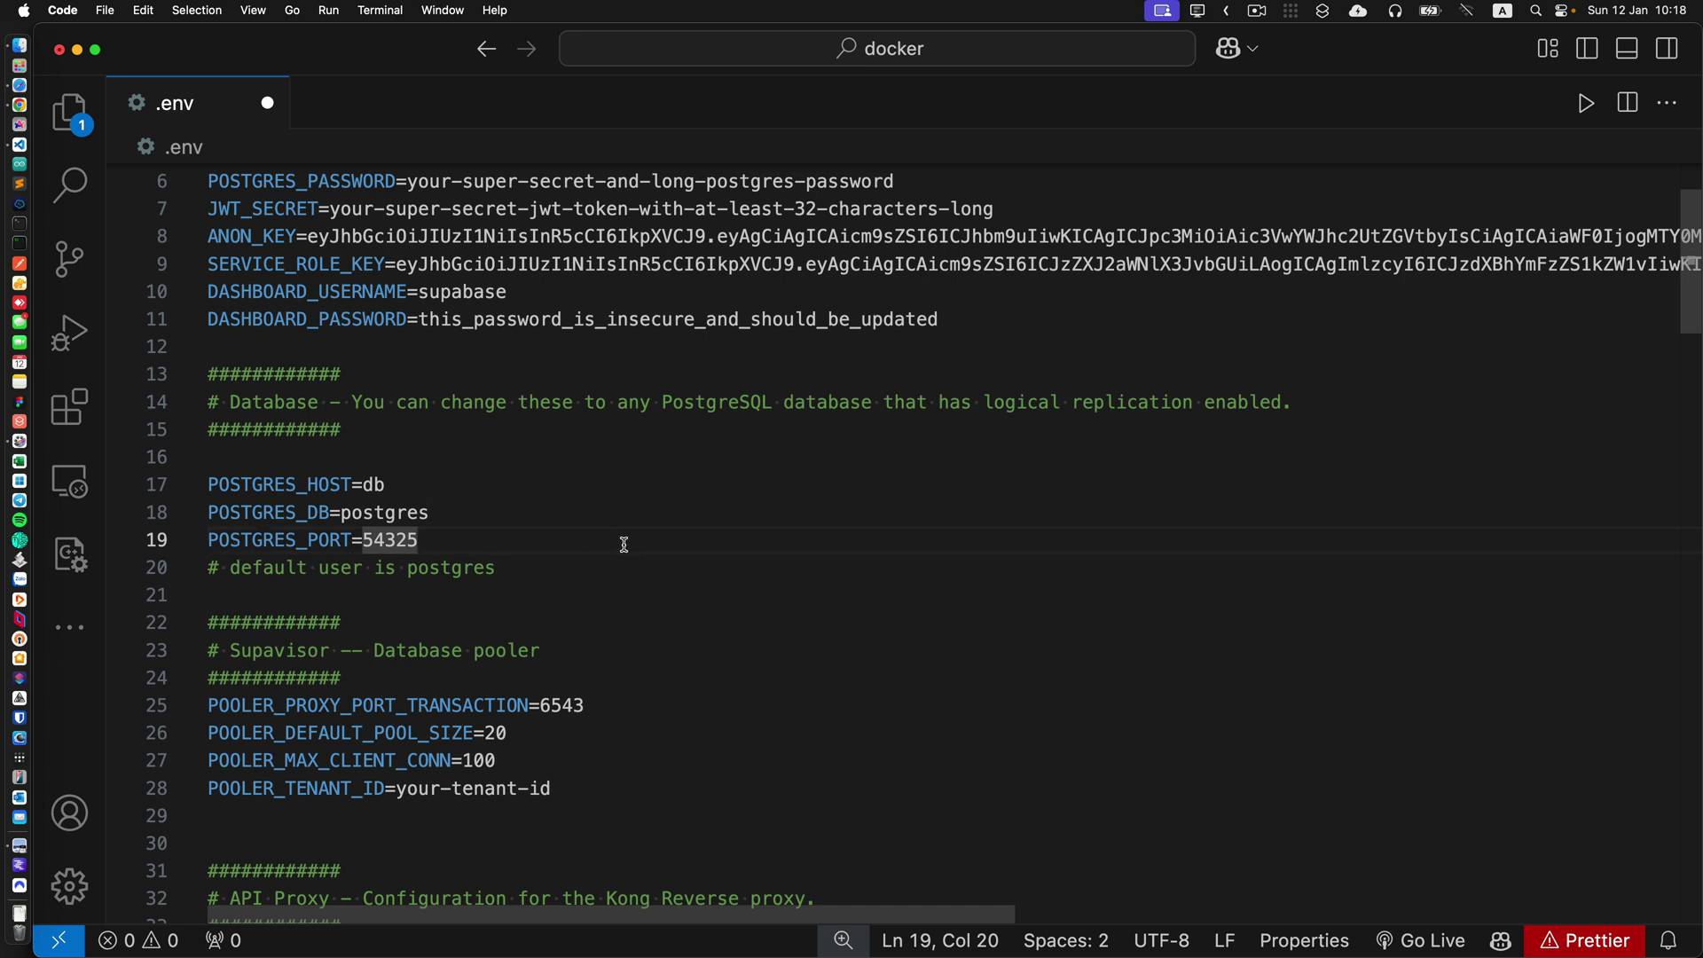
key("super+shift+Left")
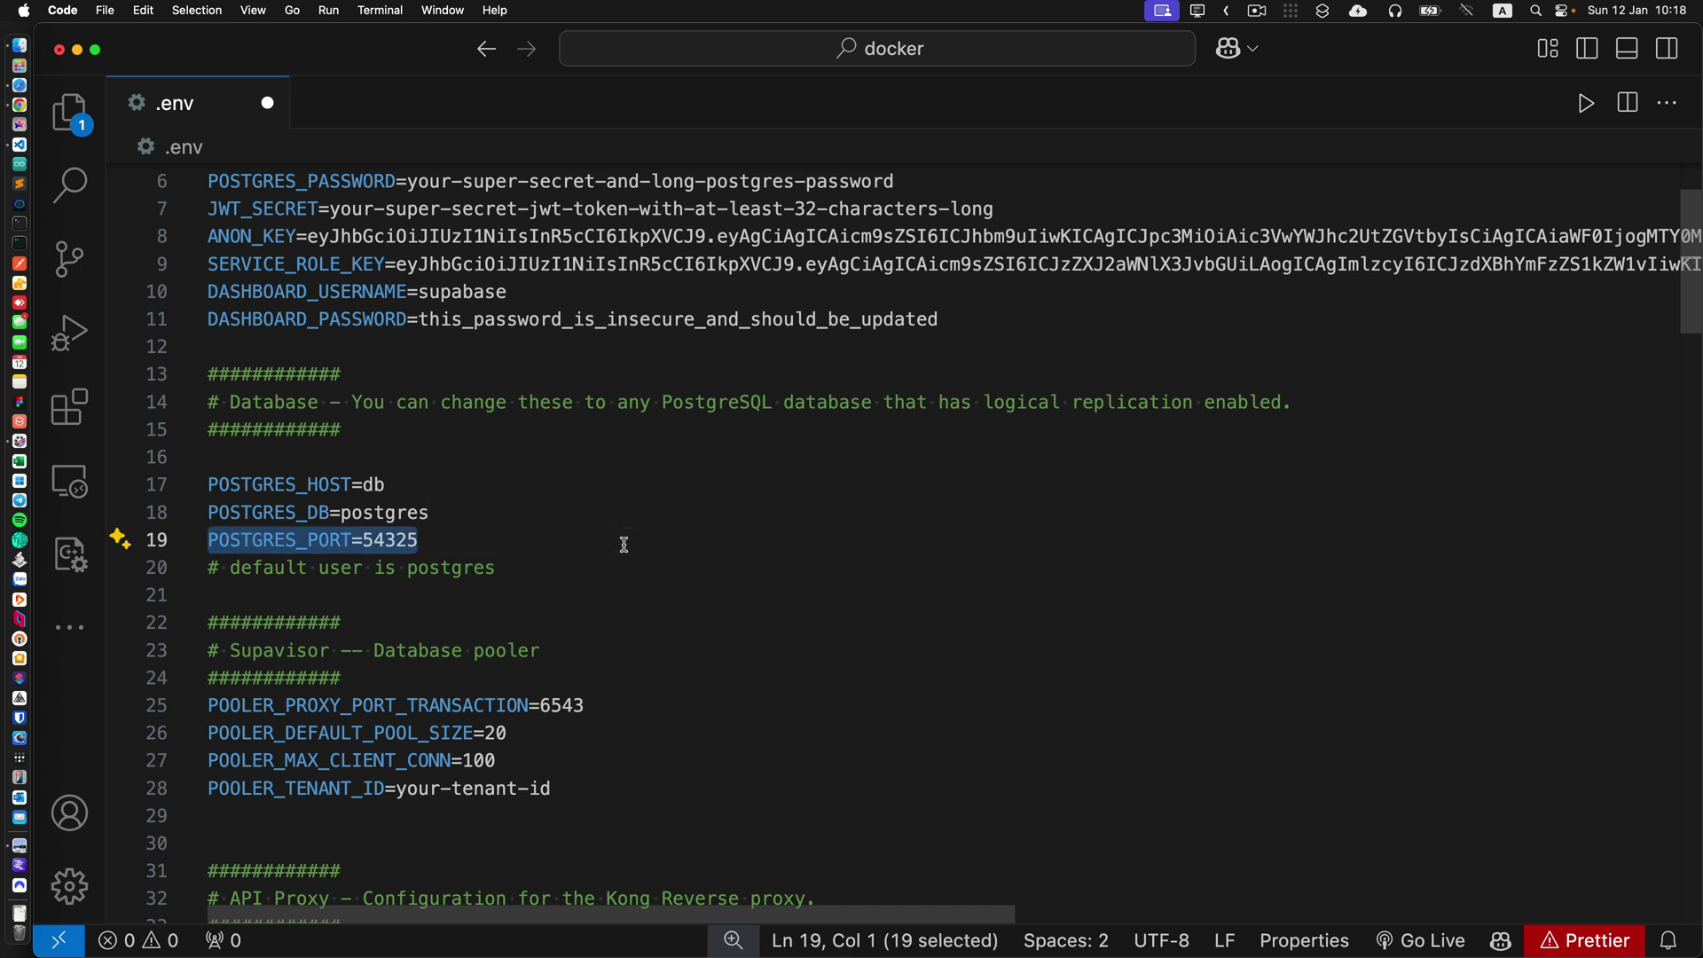
scroll(643, 547, "down", 3)
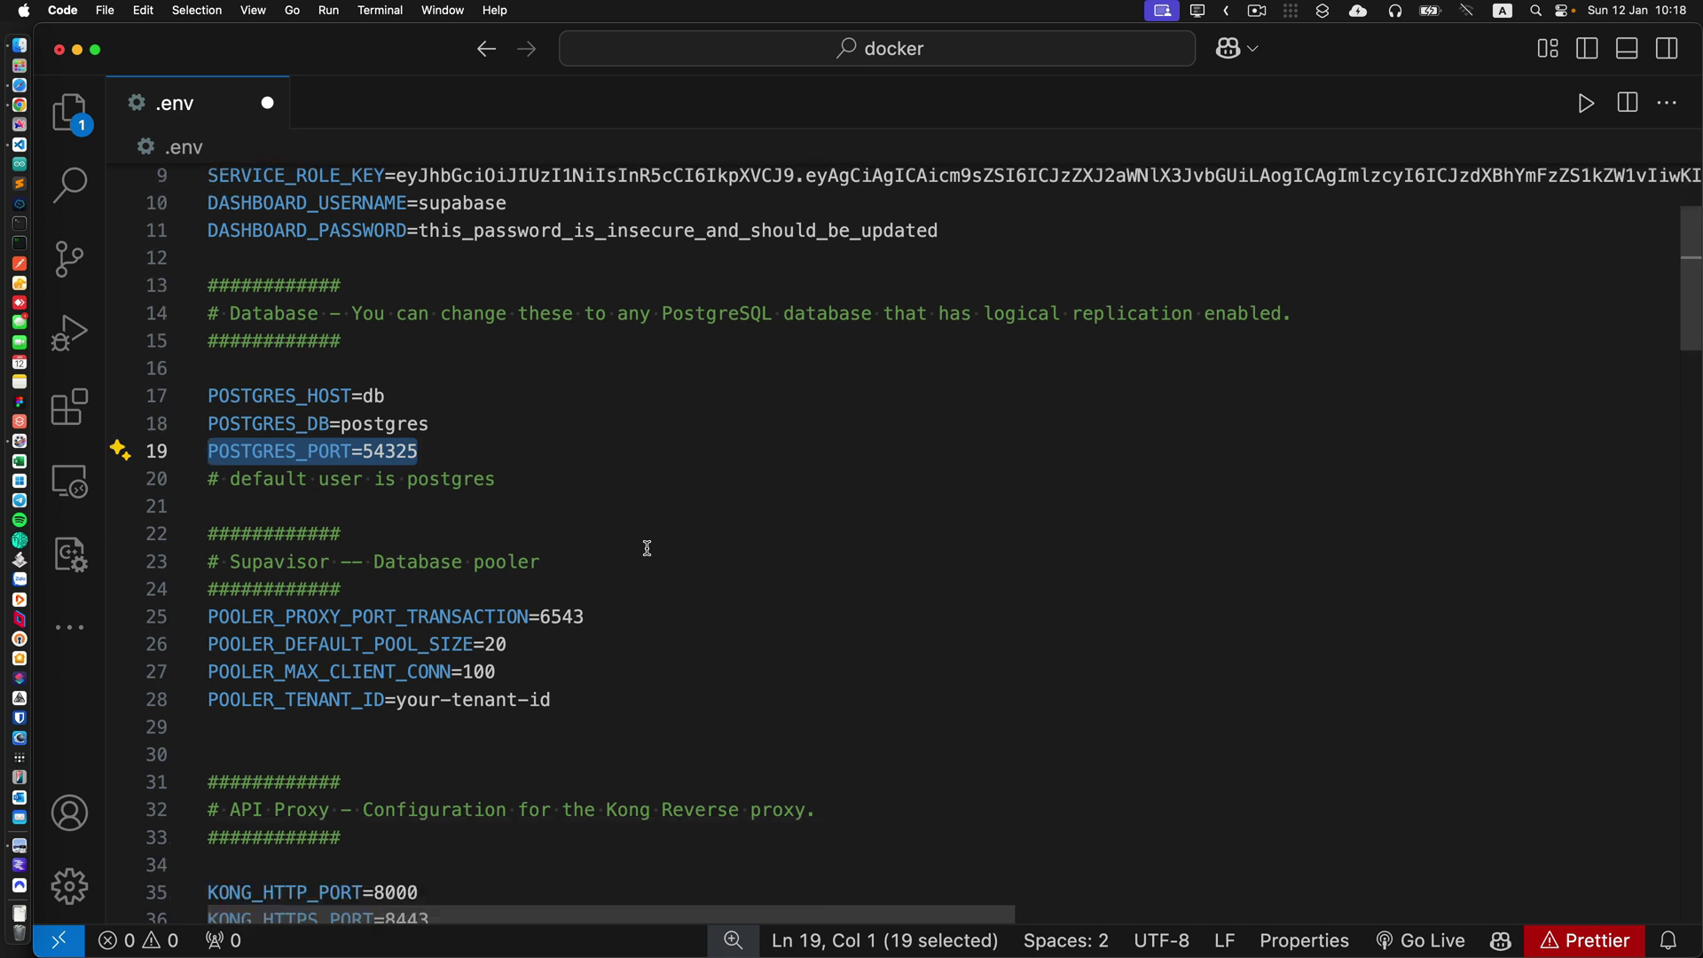
Change POOLER_PROXY_PORT_TRANSACTION from 6543 to 65436.
left_click(643, 614)
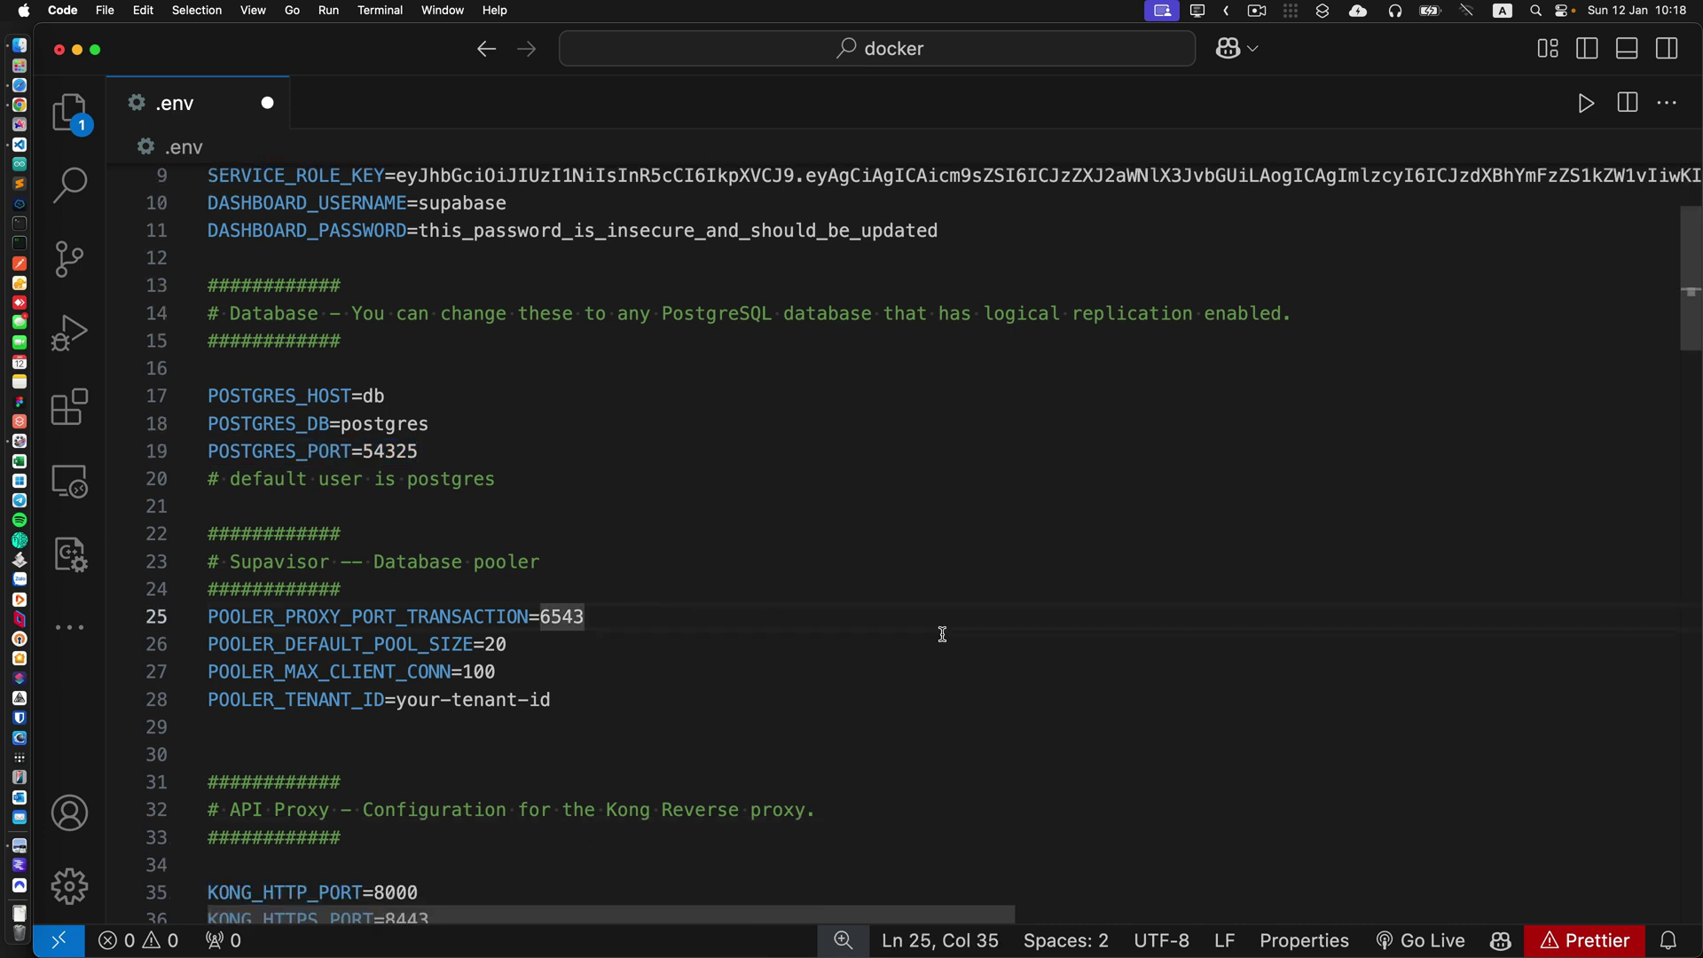
key("alt+shift+Left")
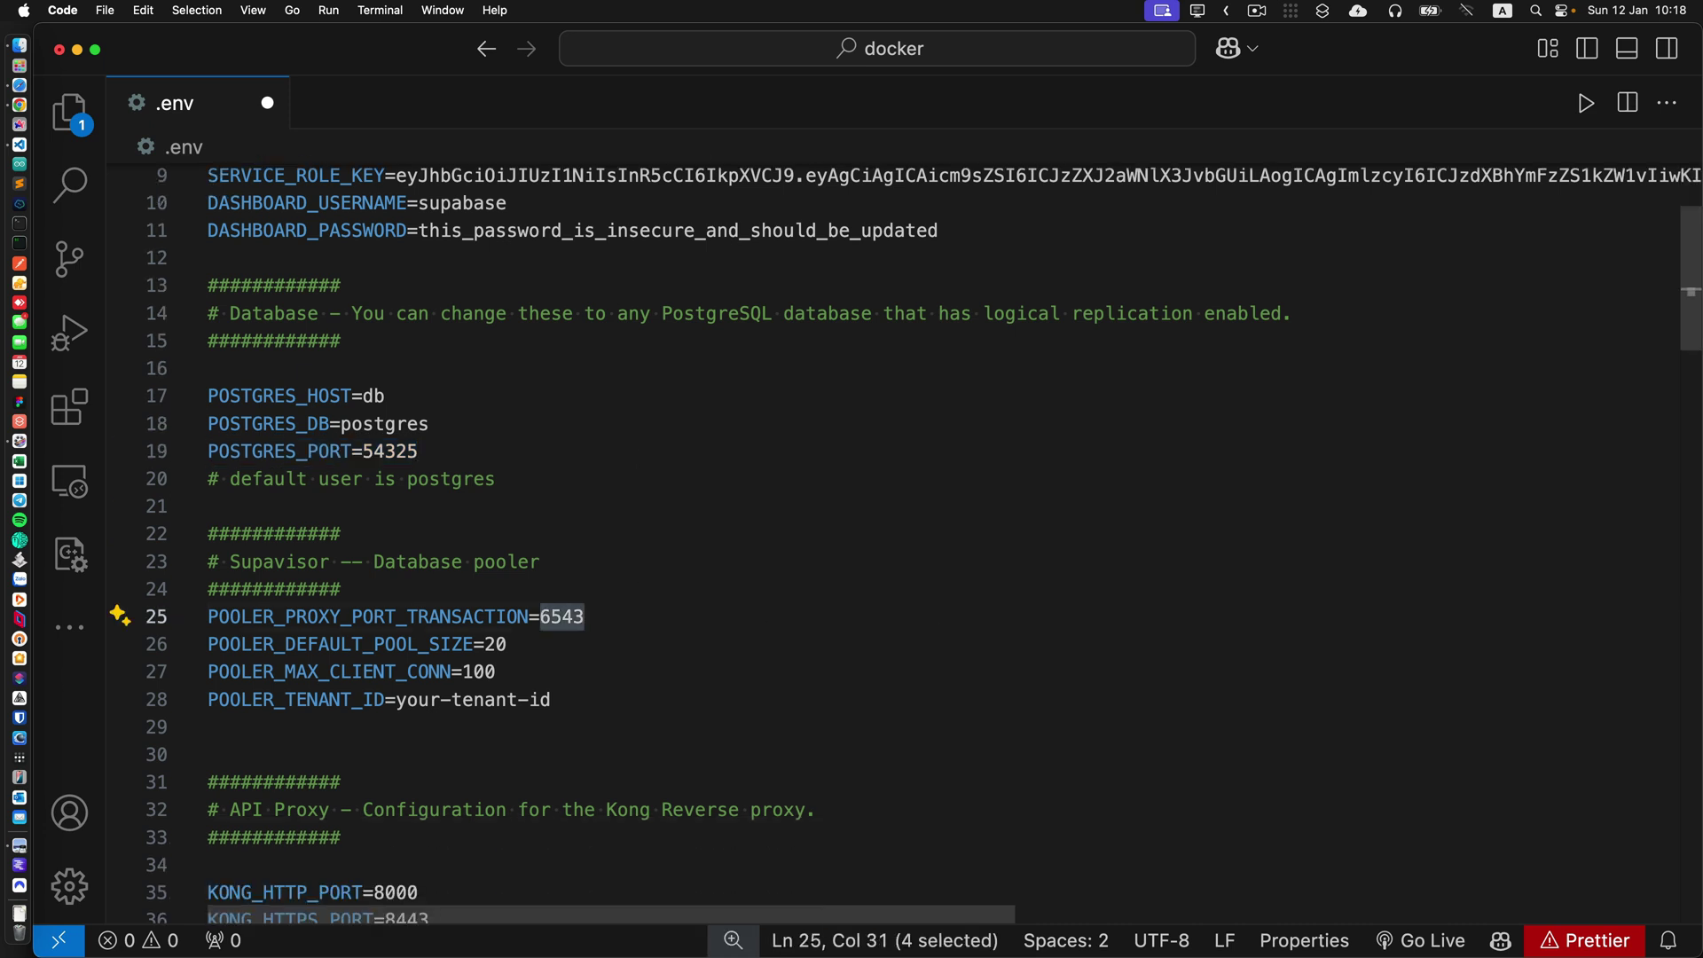
key("Right")
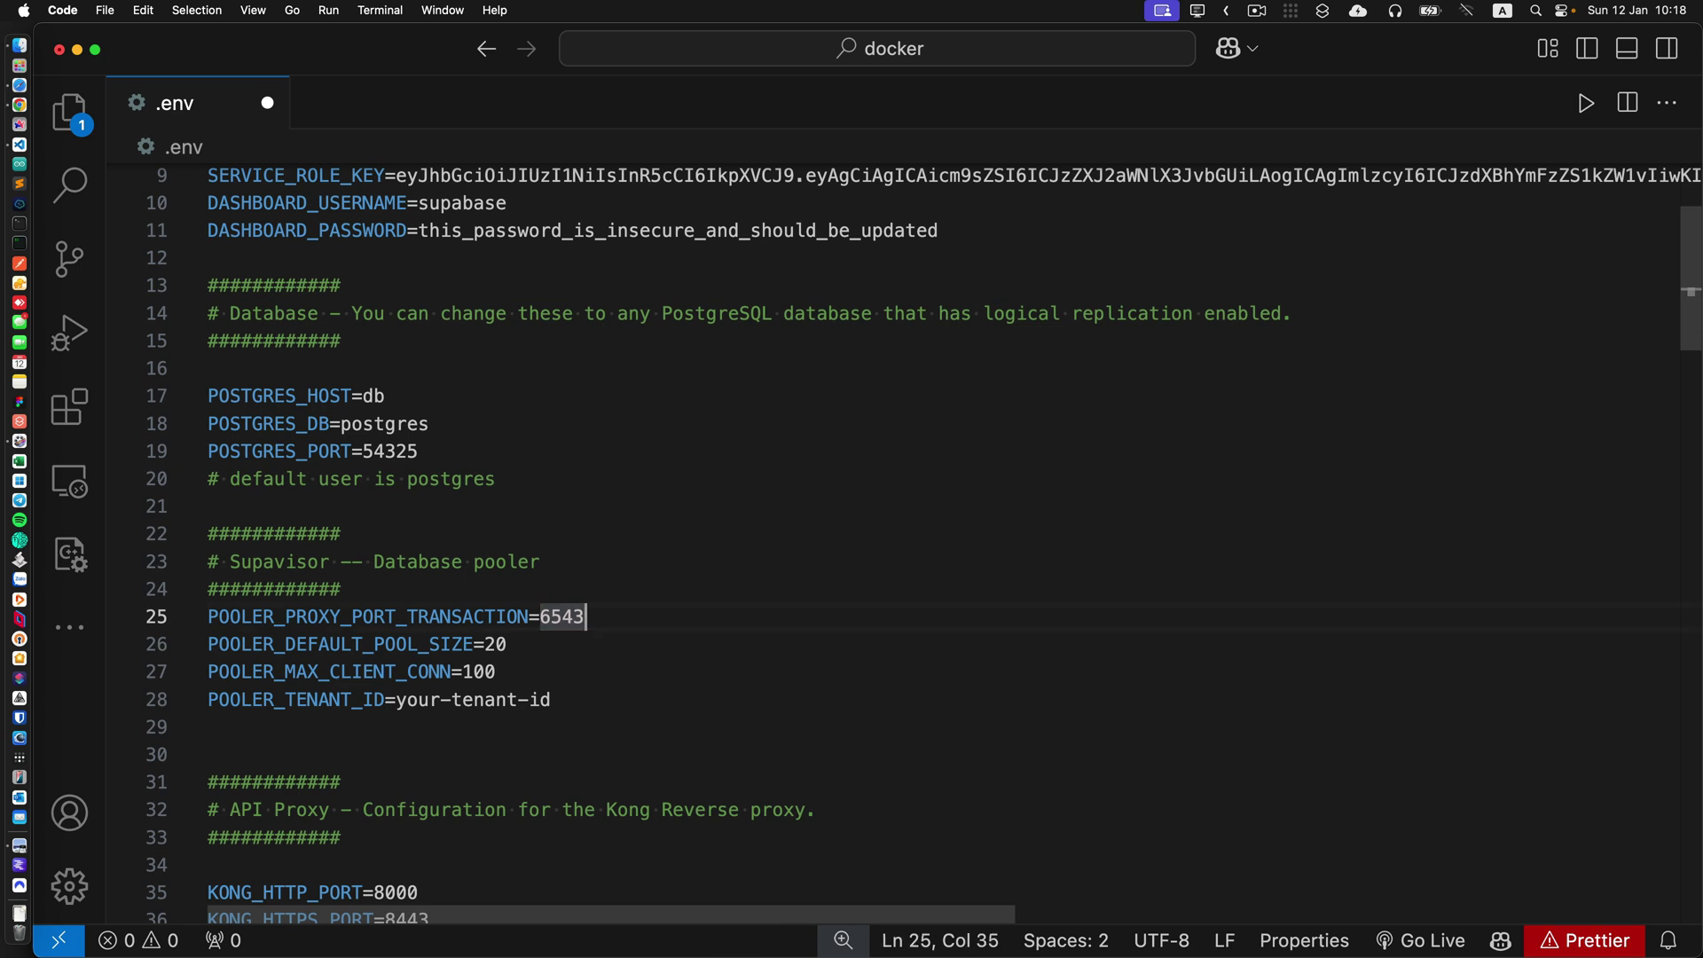
type("6")
scroll(789, 632, "down", 3)
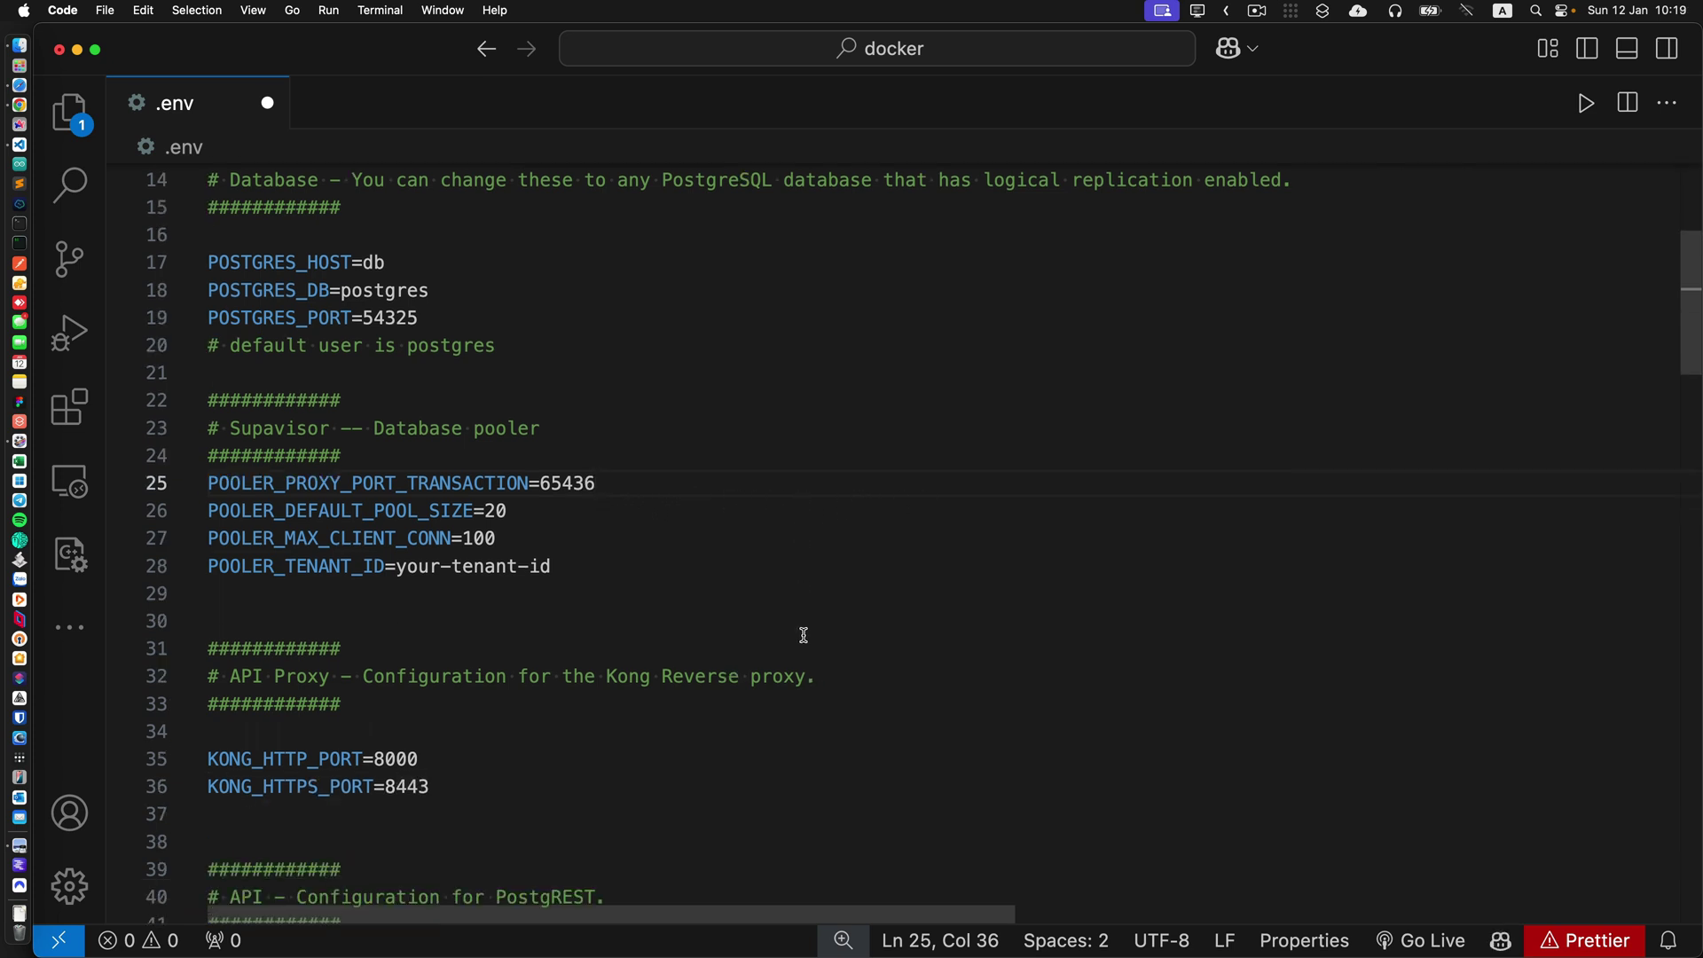
scroll(804, 635, "down", 3)
scroll(762, 637, "down", 2)
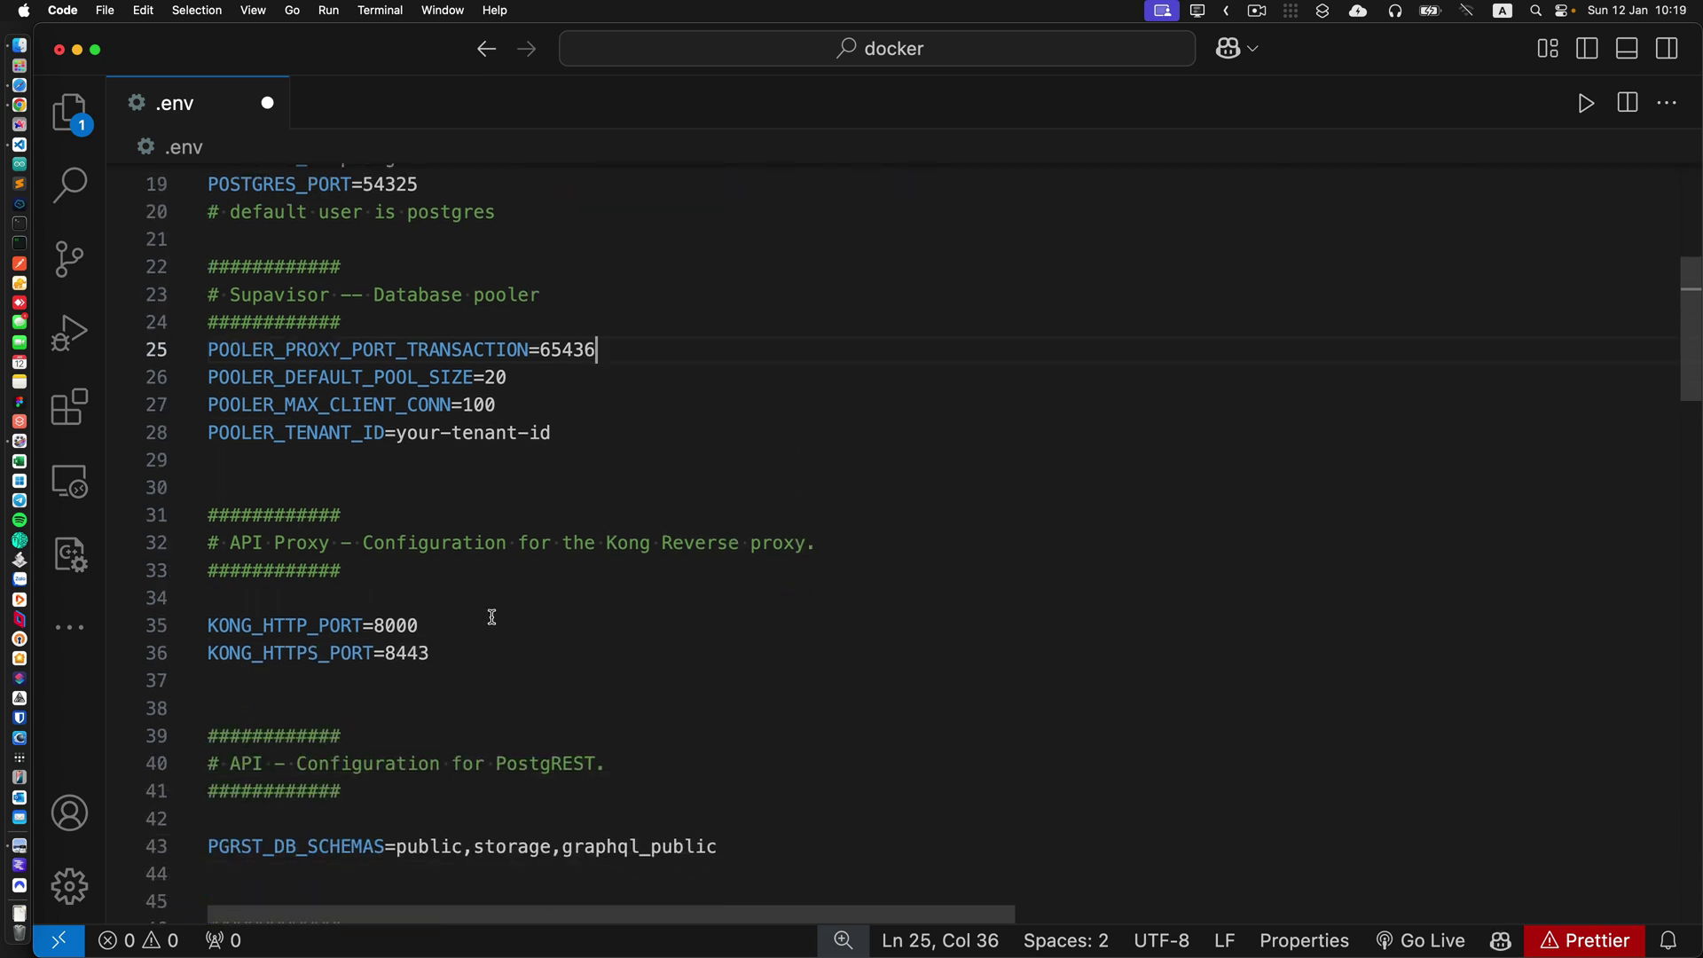
Change KONG_HTTP_PORT from 8000 to 8008 and KONG_HTTPS_PORT from 8443 to 8449.
double_click(397, 627)
key("Escape")
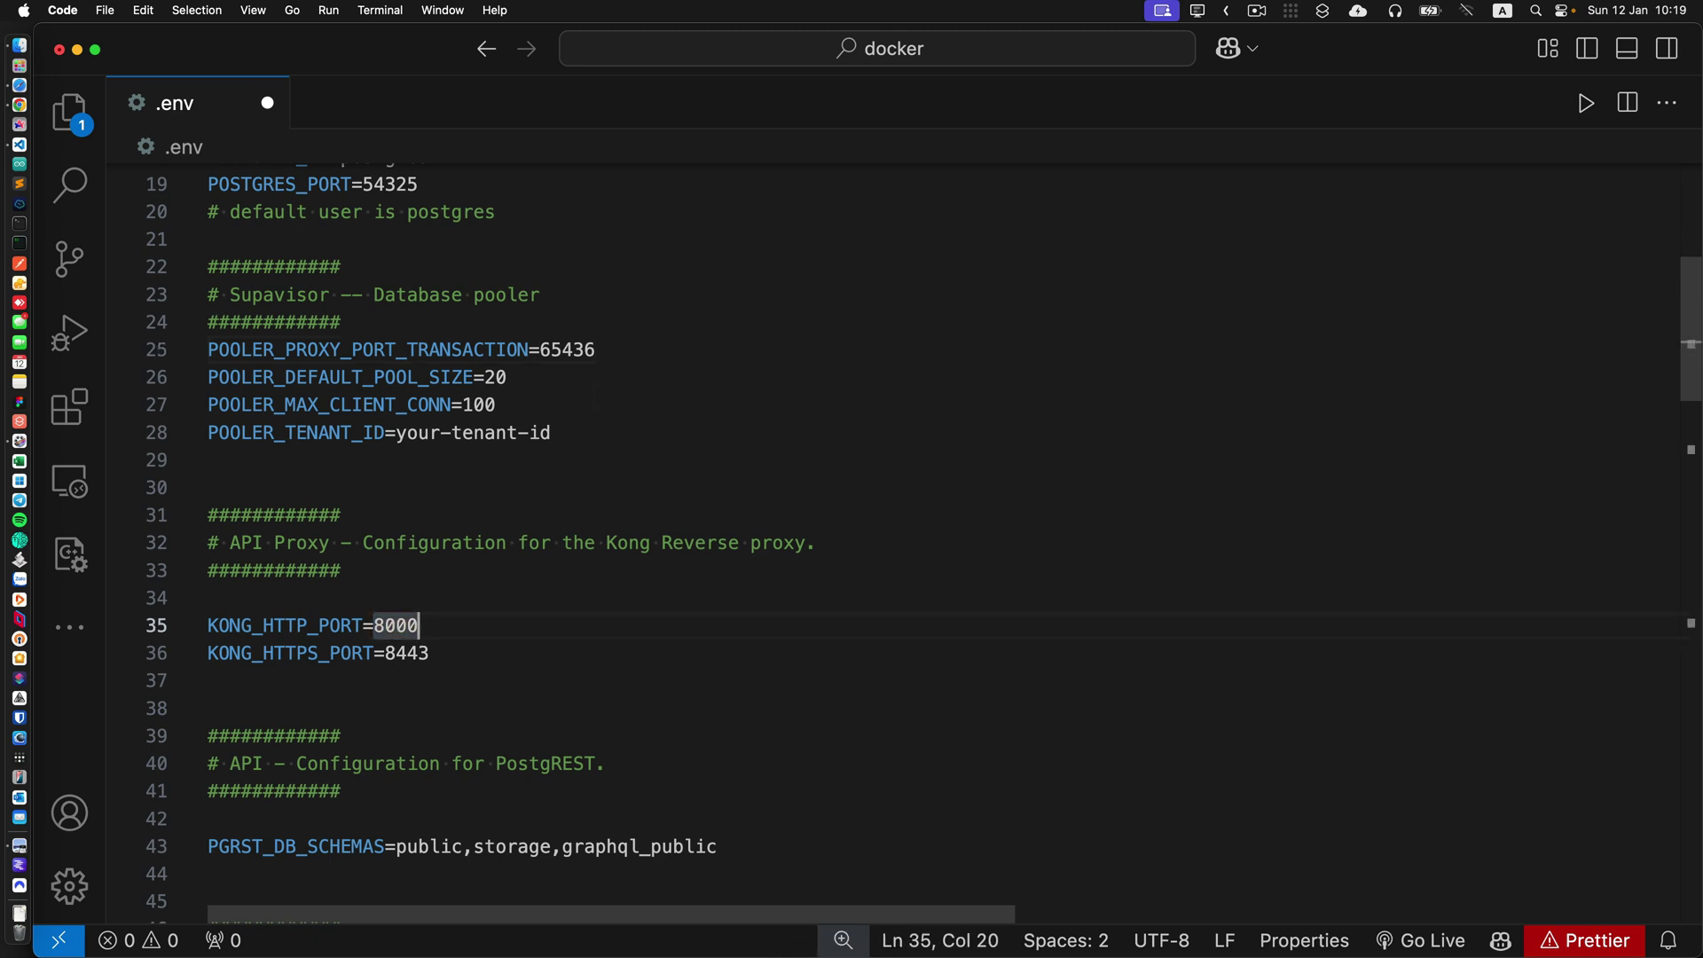
key("BackSpace")
type("8")
left_click(430, 652)
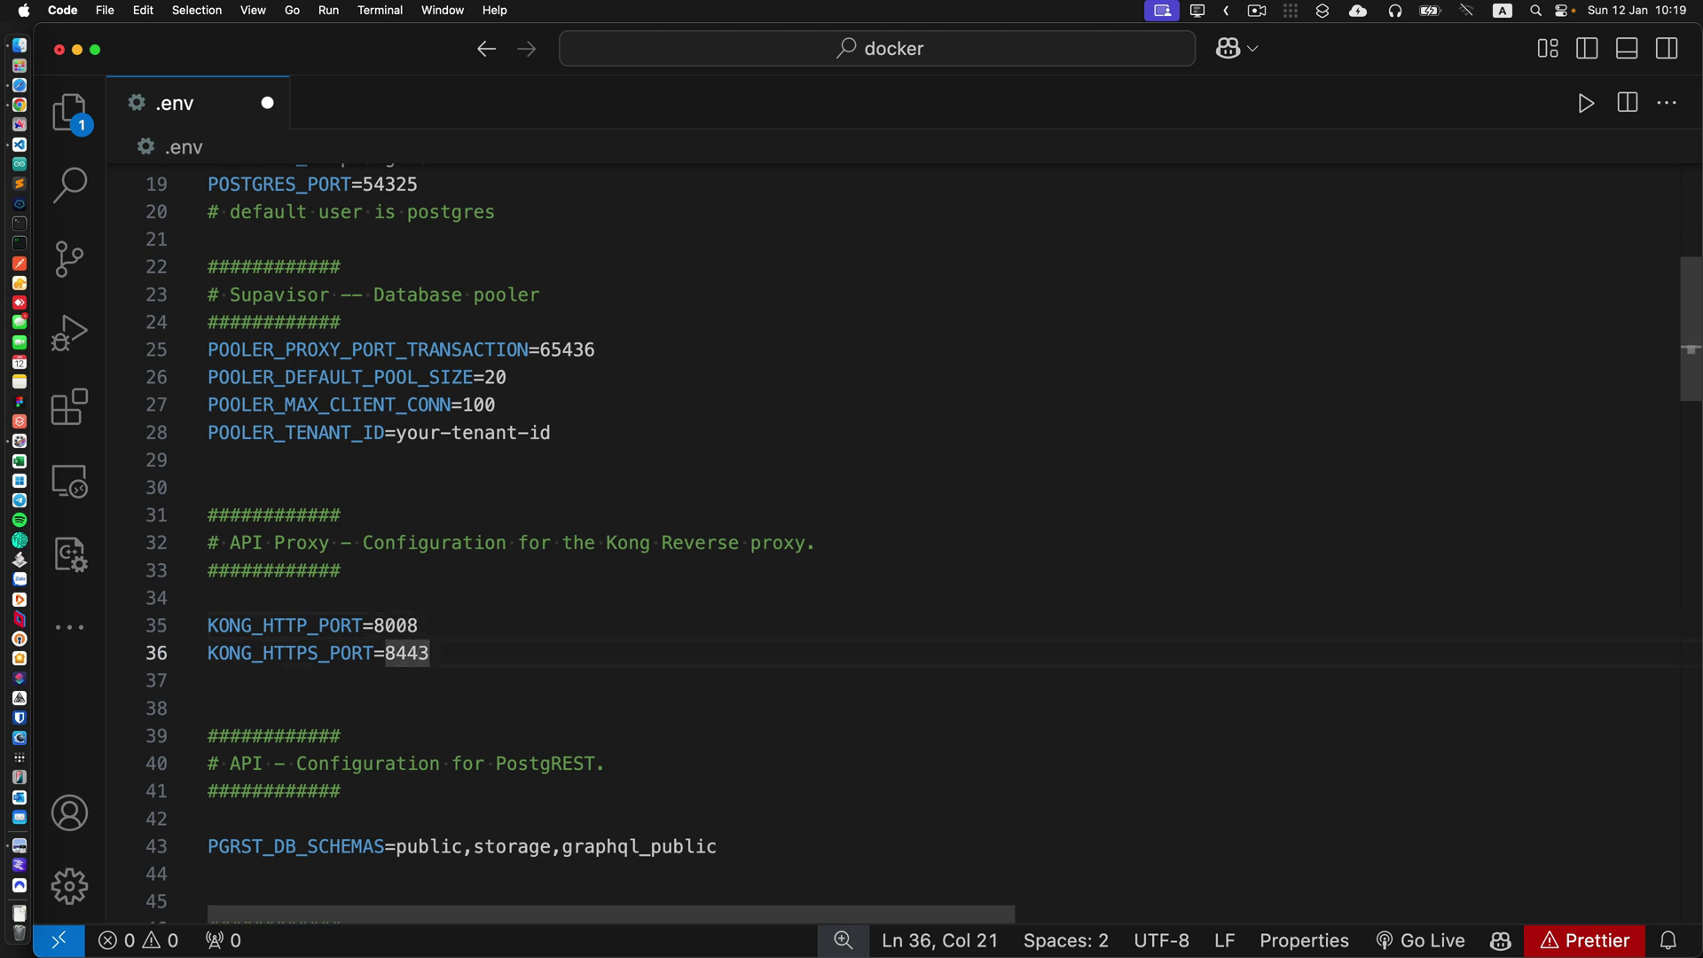
key("BackSpace")
type("9")
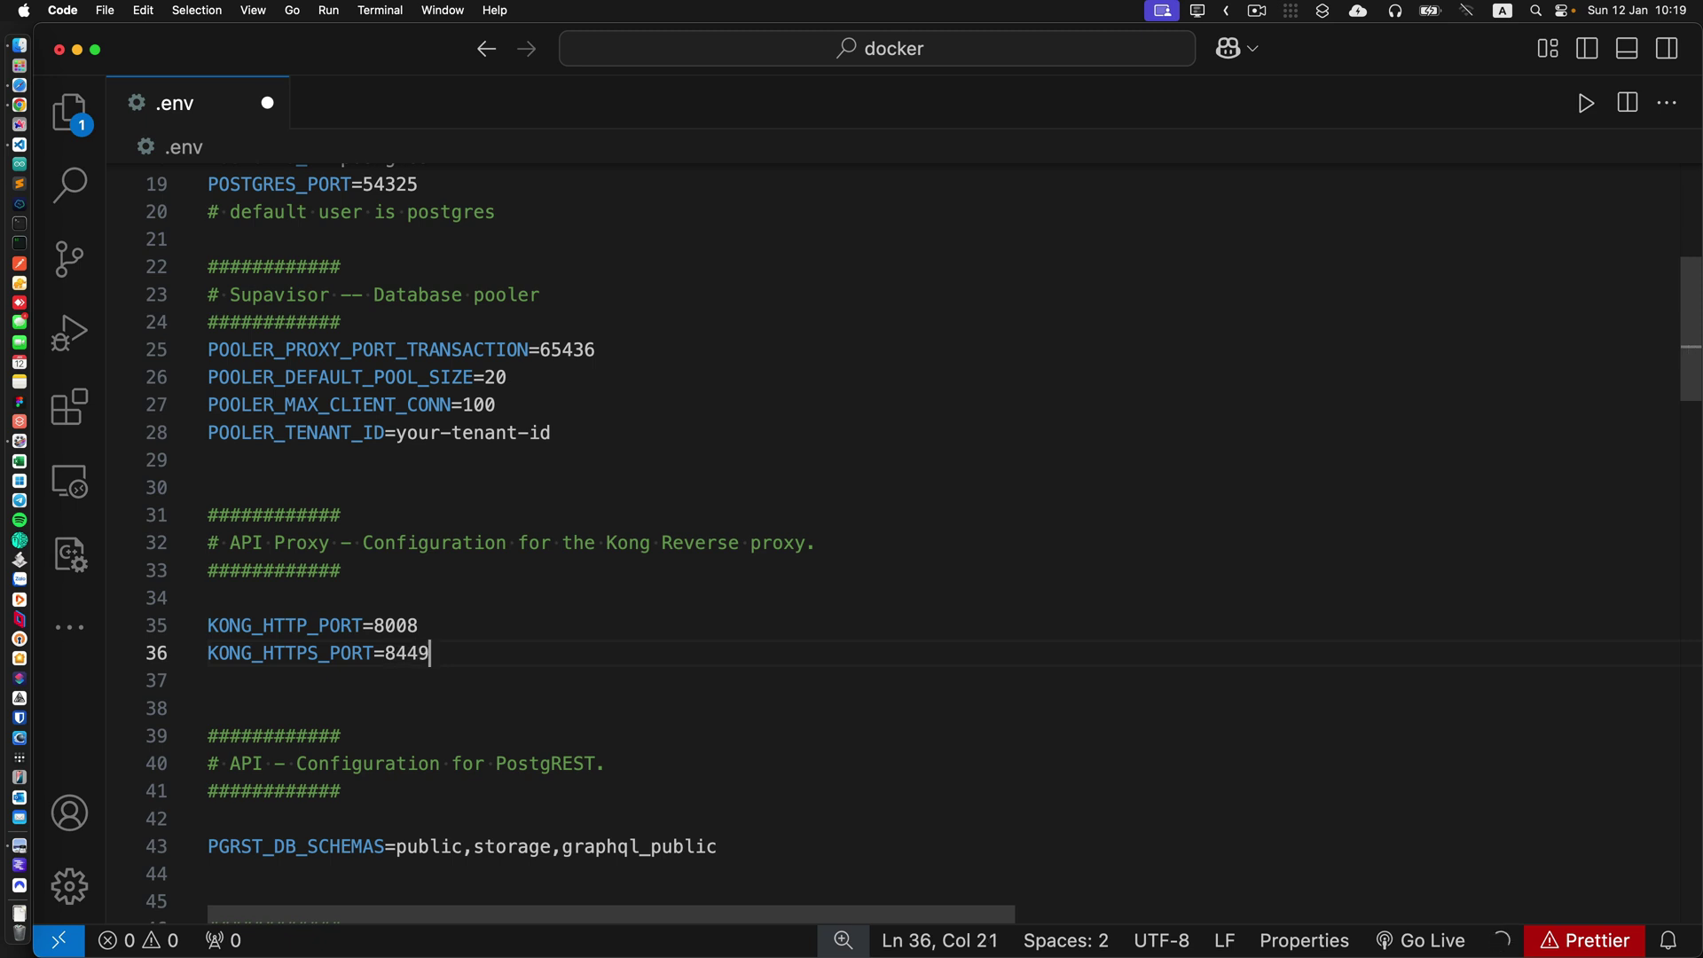
scroll(871, 568, "down", 4)
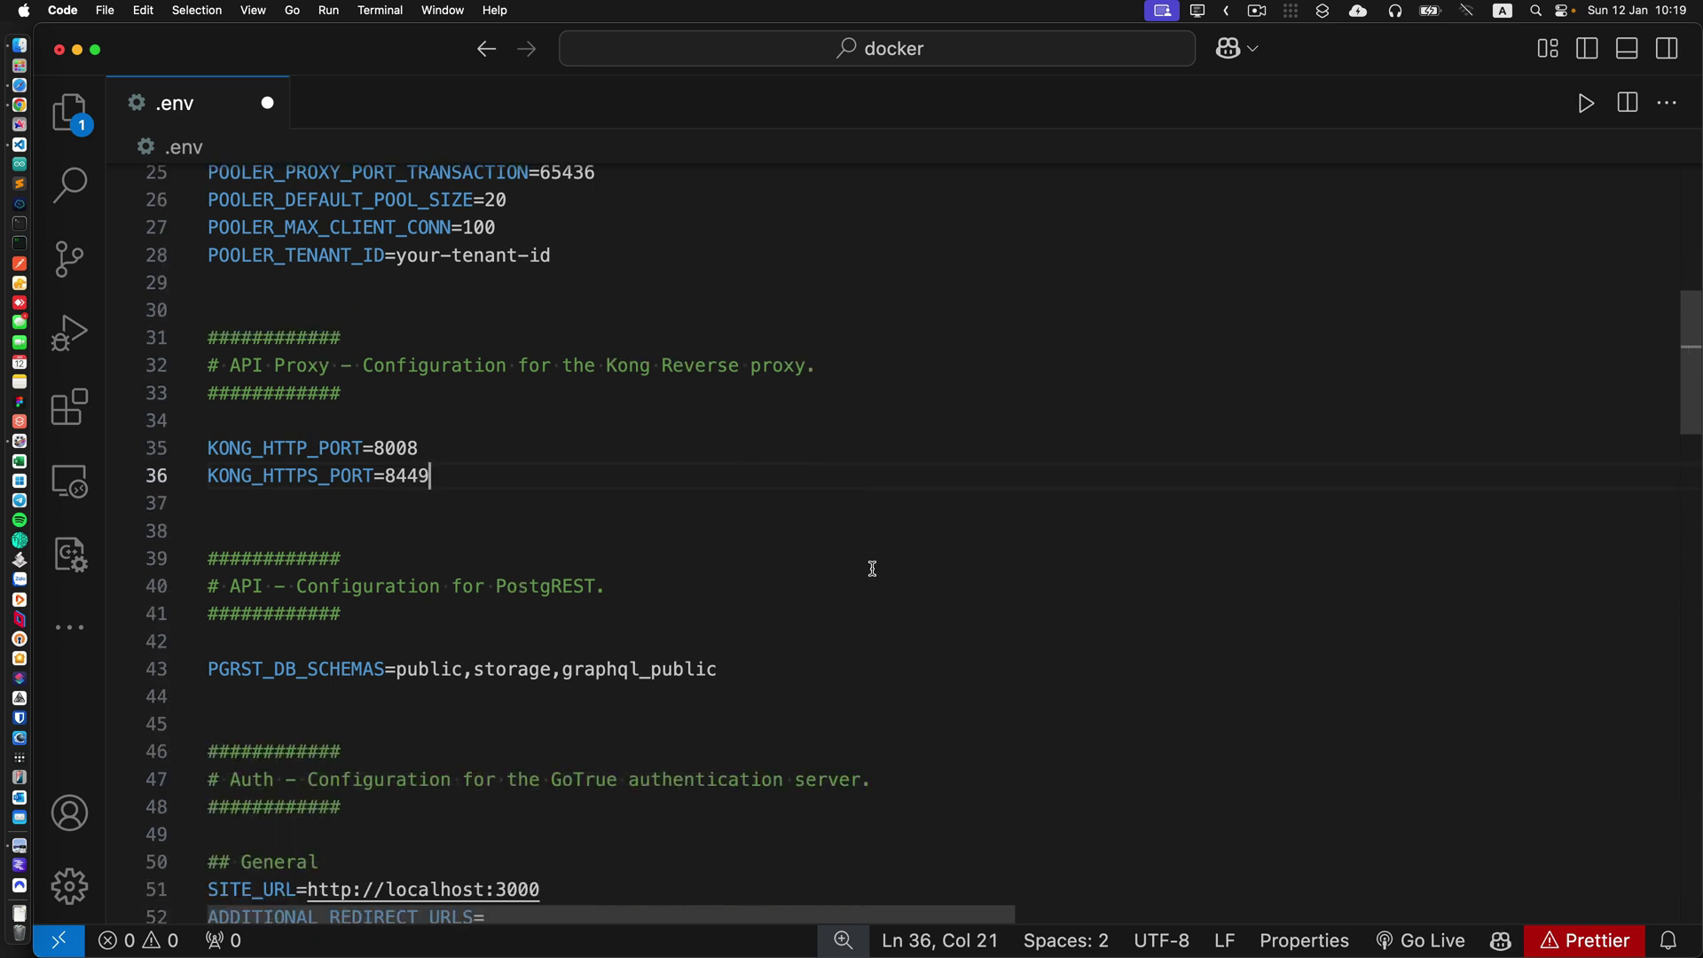
scroll(917, 568, "down", 1)
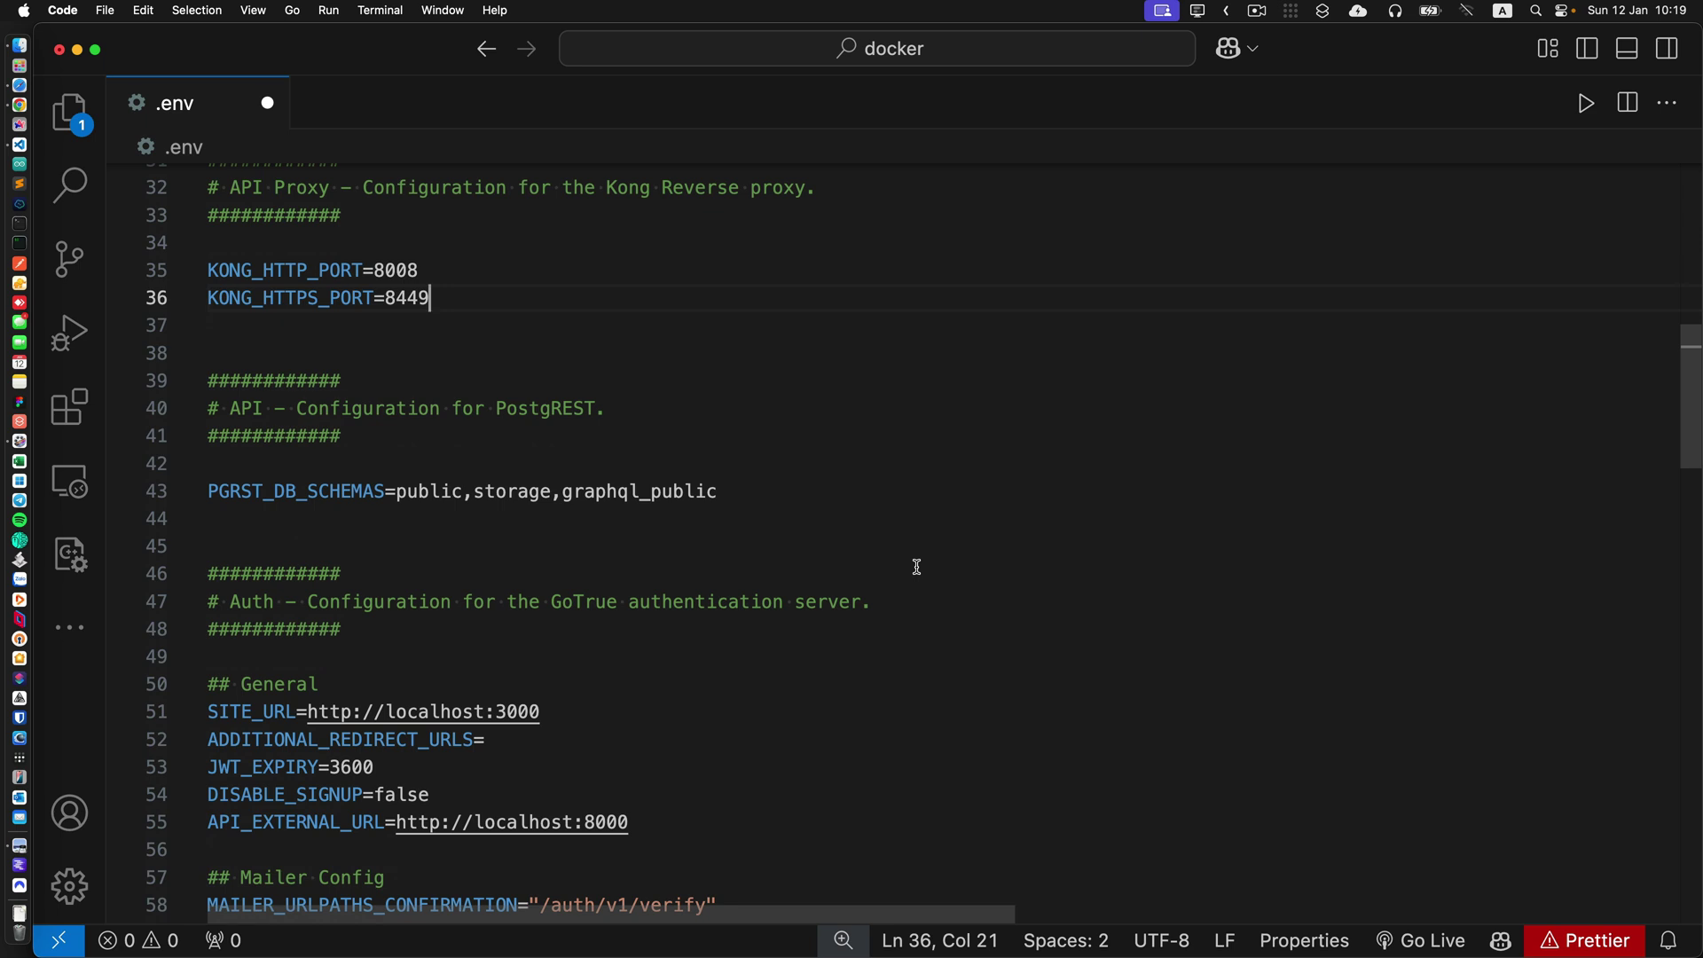
Replace localhost with 192.168.1.190 in both SITE_URL and API_EXTERNAL_URL.
left_click(429, 712)
double_click(429, 712)
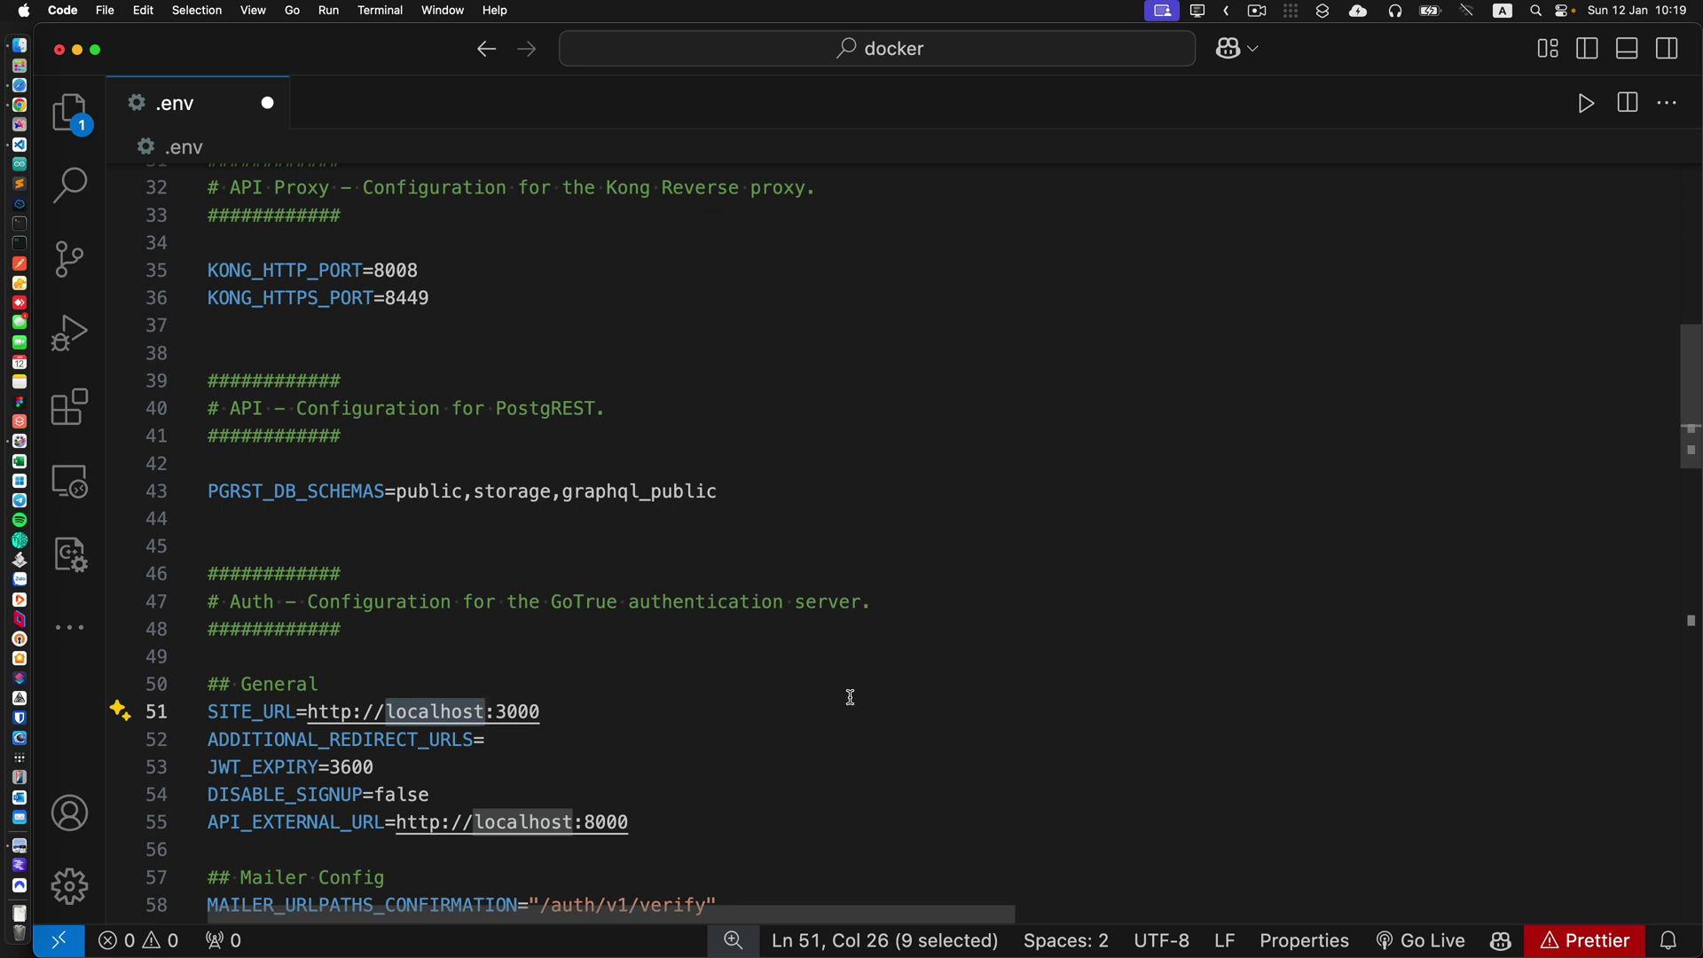
type("192.")
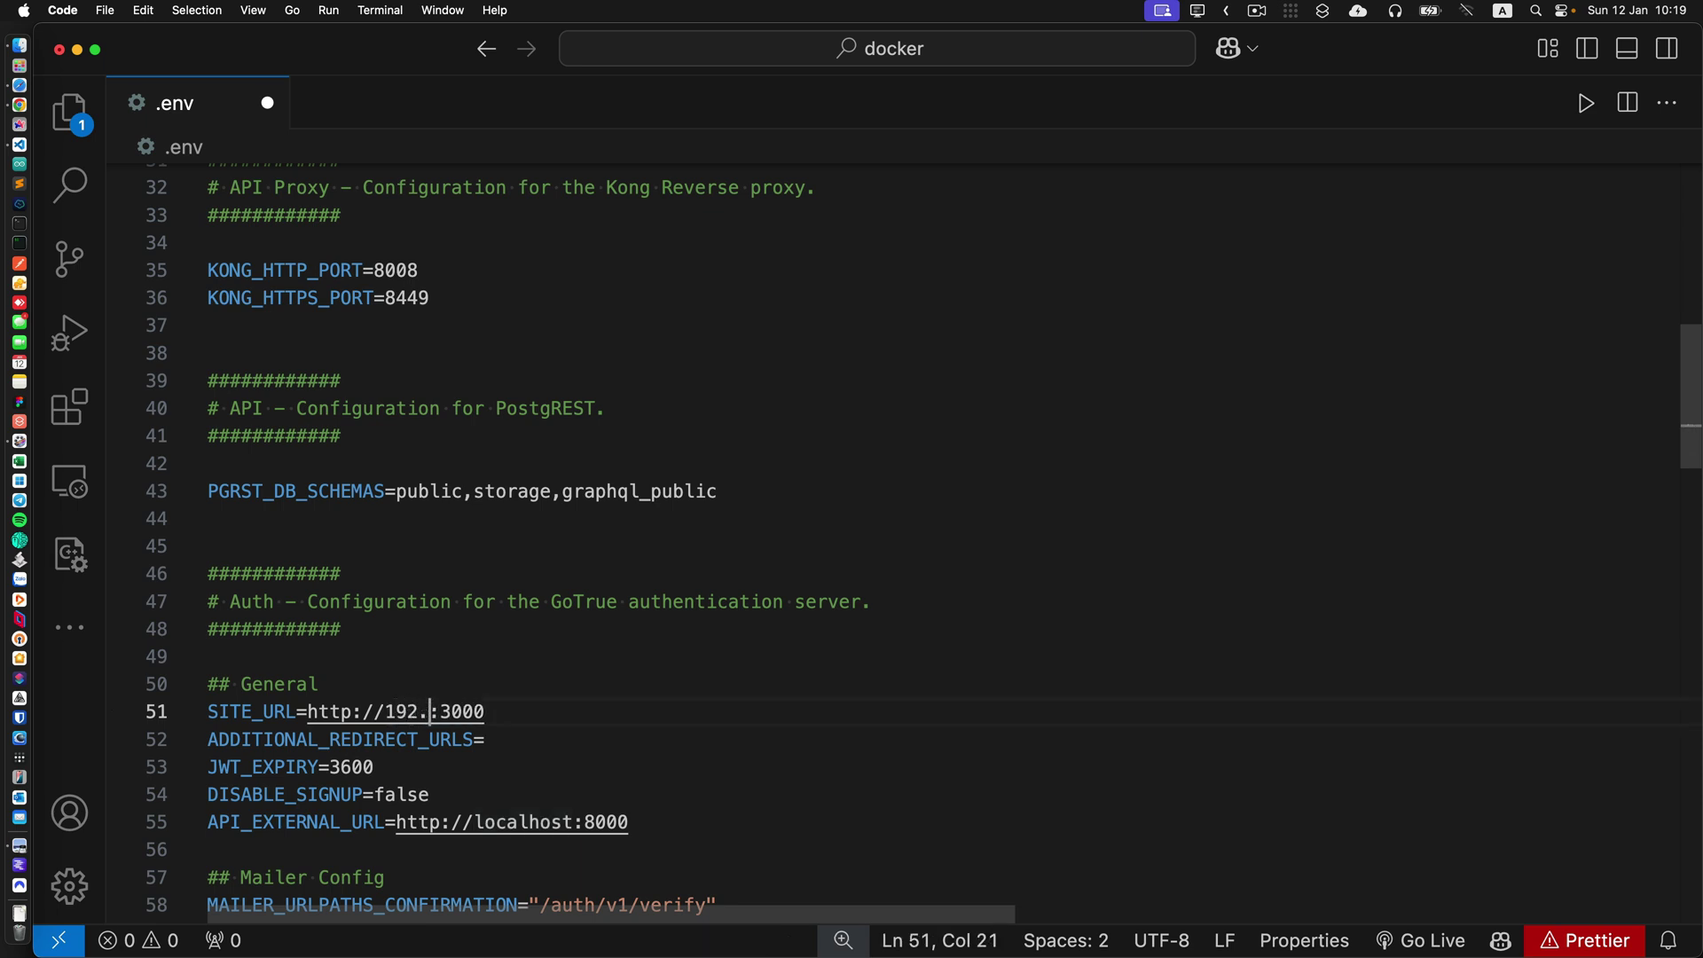
type("168.1.190")
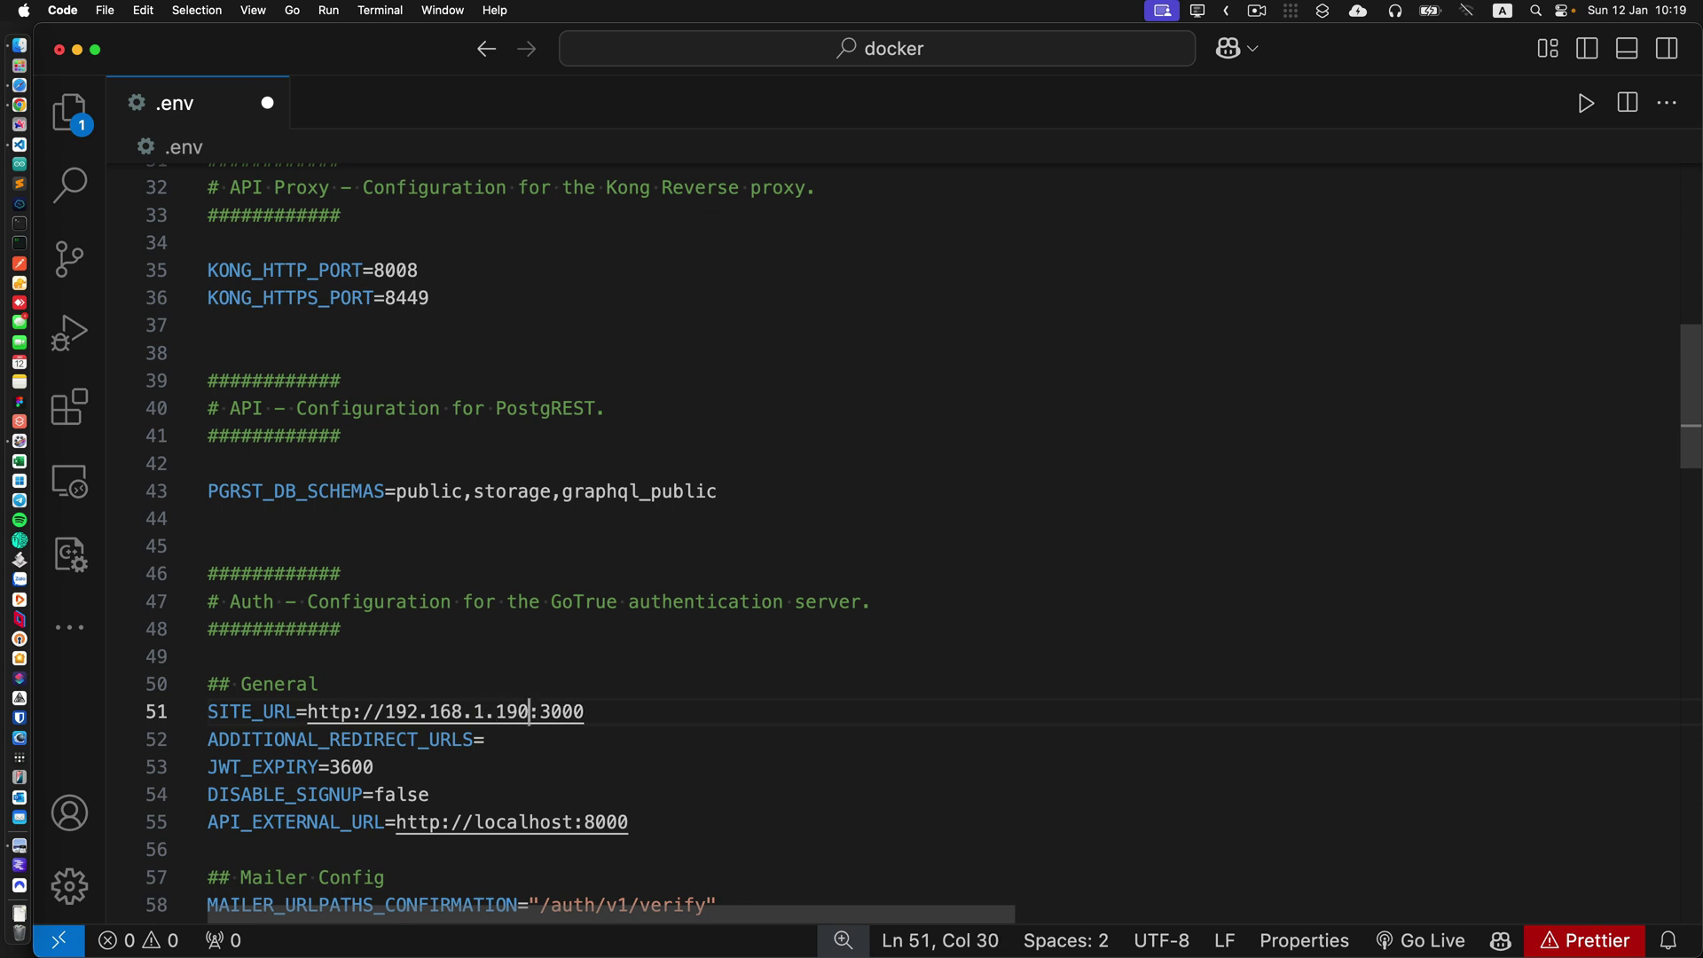
key("shift+alt+Left")
key("shift+alt+Left")
key("shift+alt+Left")
key("shift+alt+Left")
key("cmd+c")
scroll(858, 694, "down", 2)
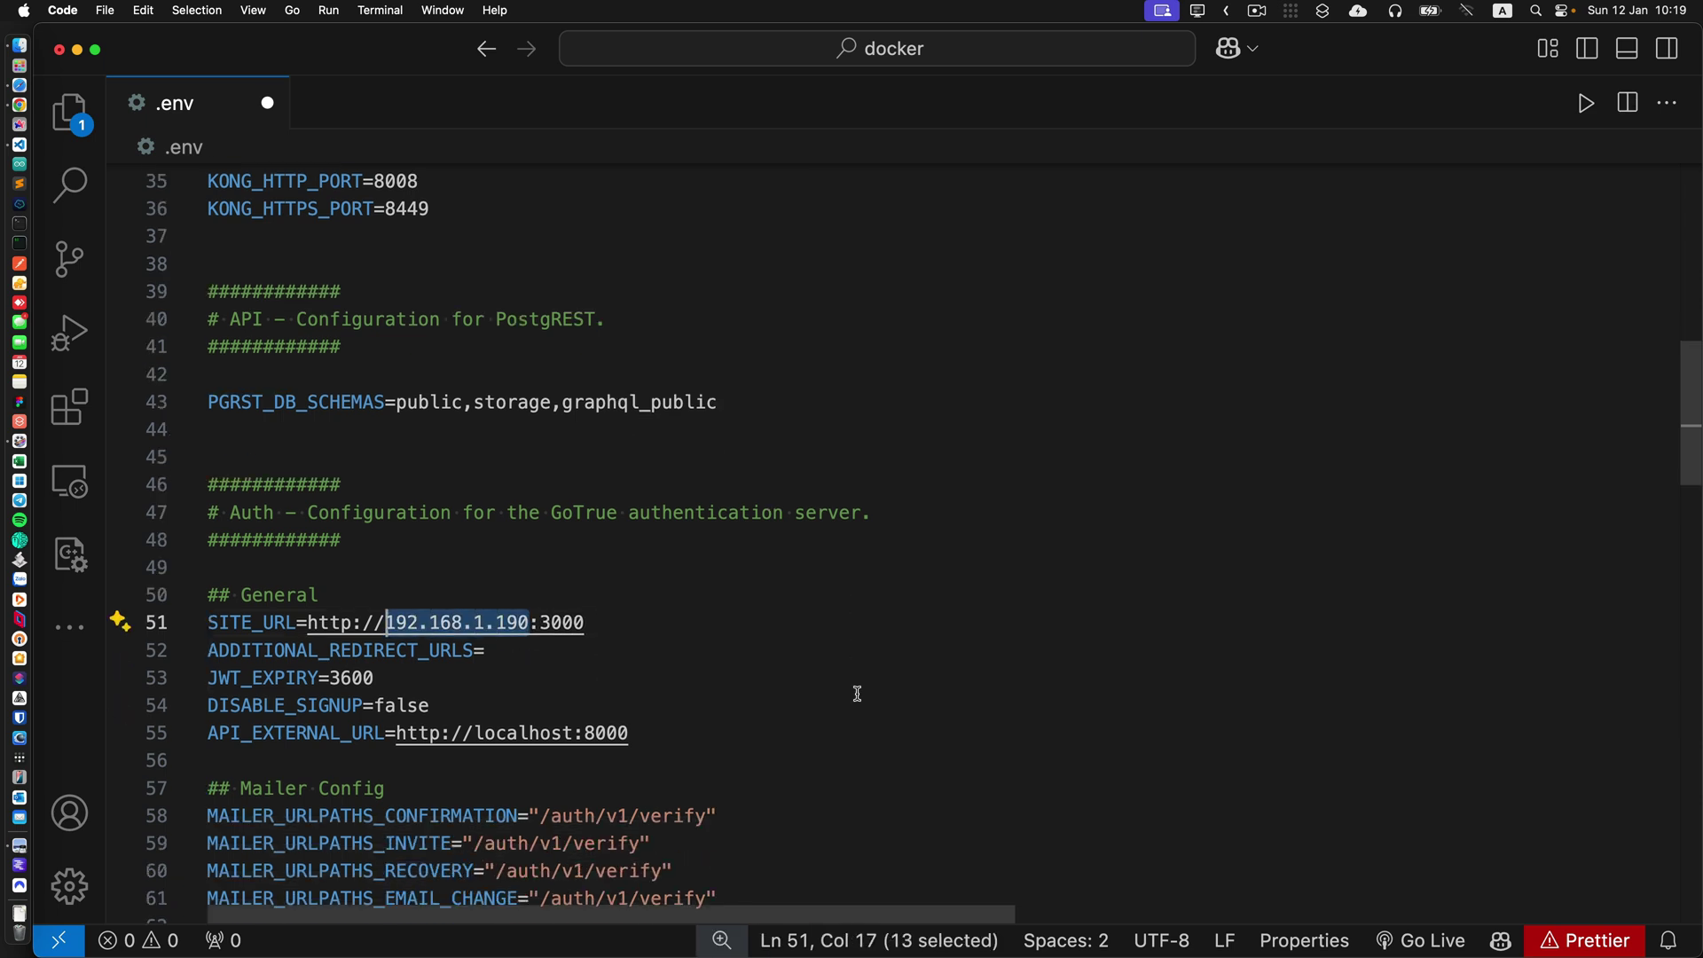
scroll(858, 693, "down", 3)
double_click(523, 644)
key("cmd+v")
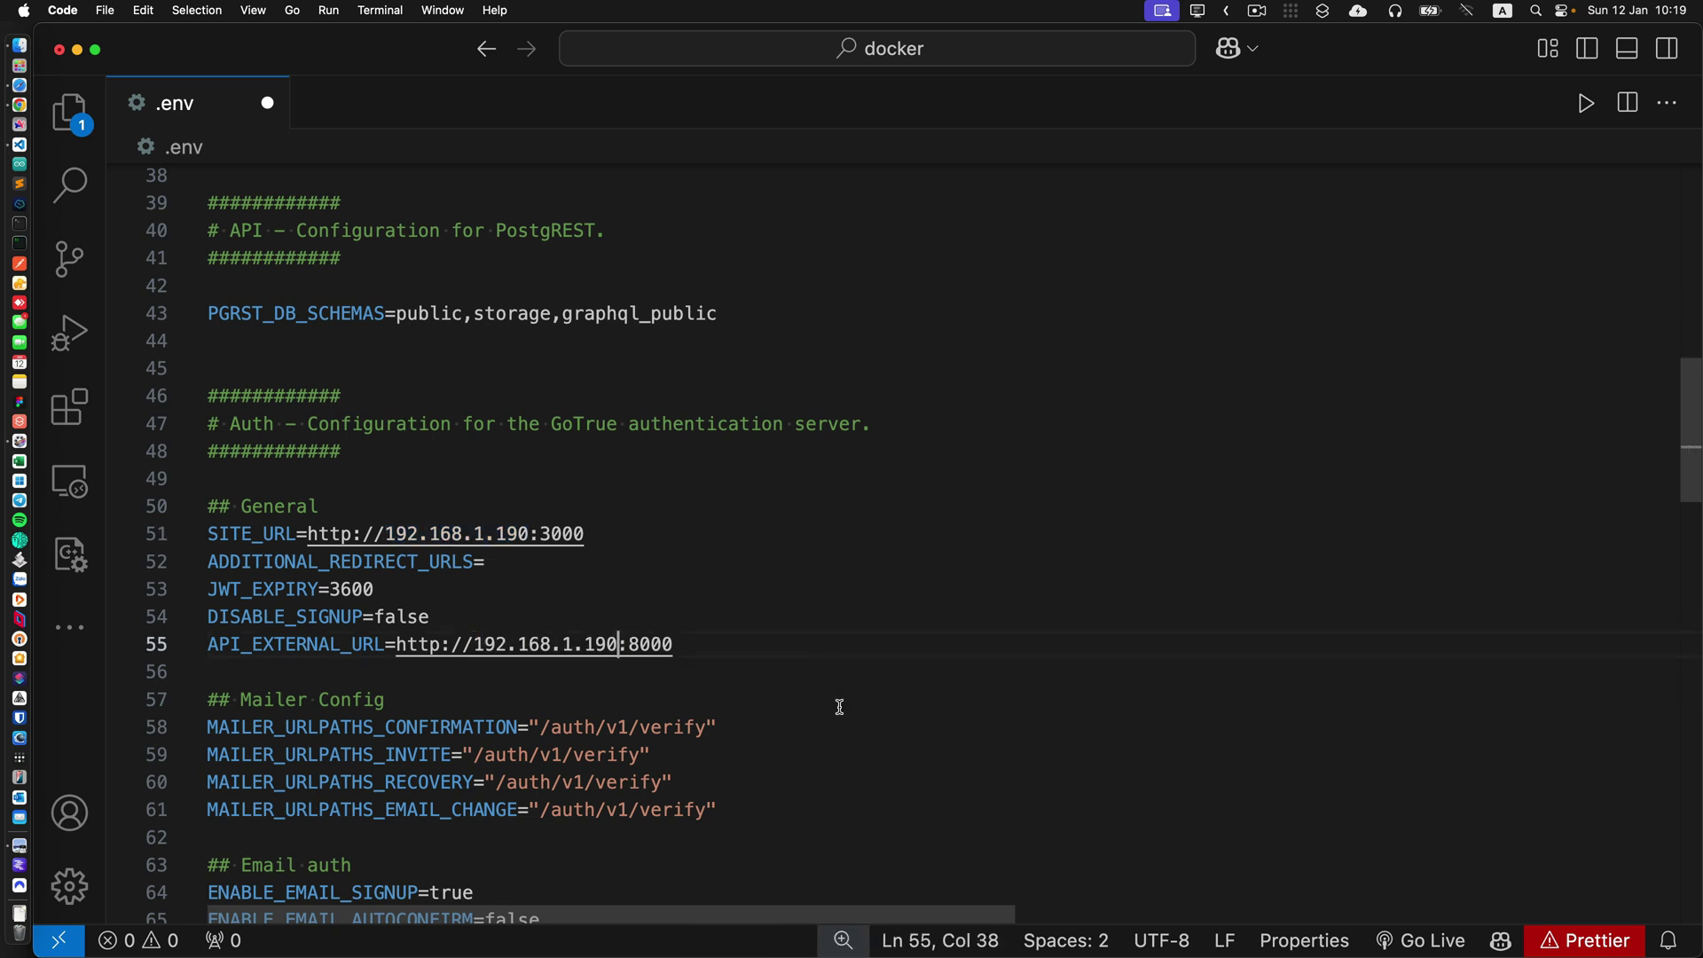
Change the API_EXTERNAL_URL port from 8000 to 8008, matching the Kong HTTP port.
scroll(840, 707, "up", 2)
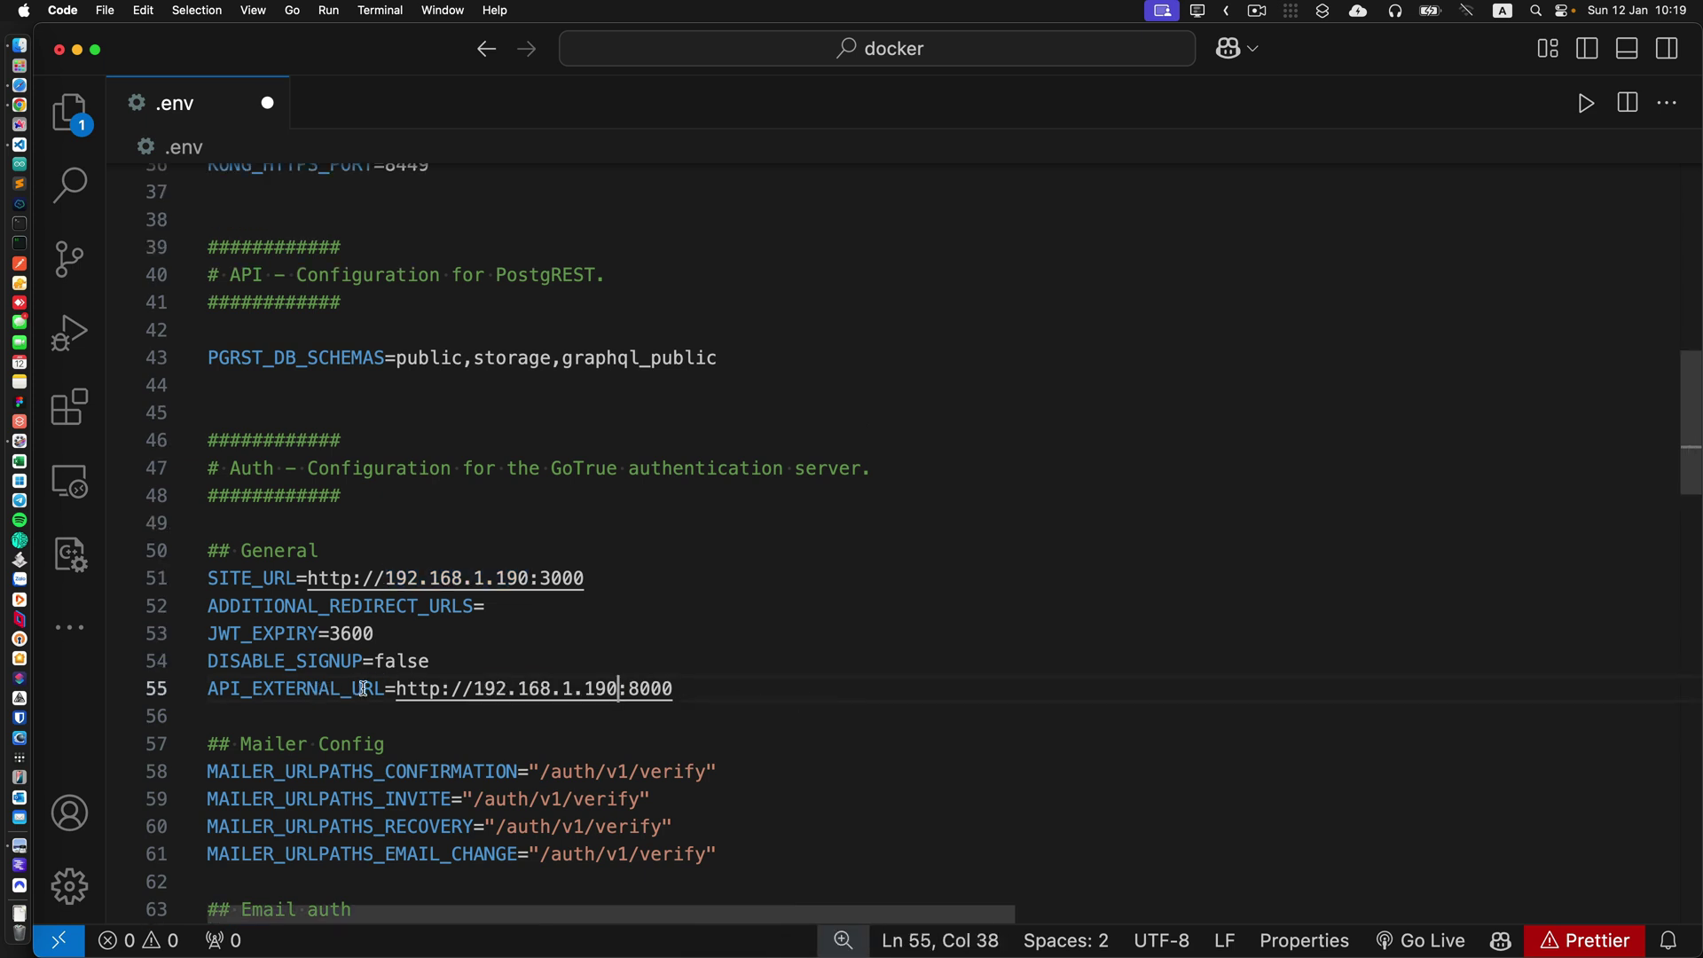
scroll(695, 693, "up", 3)
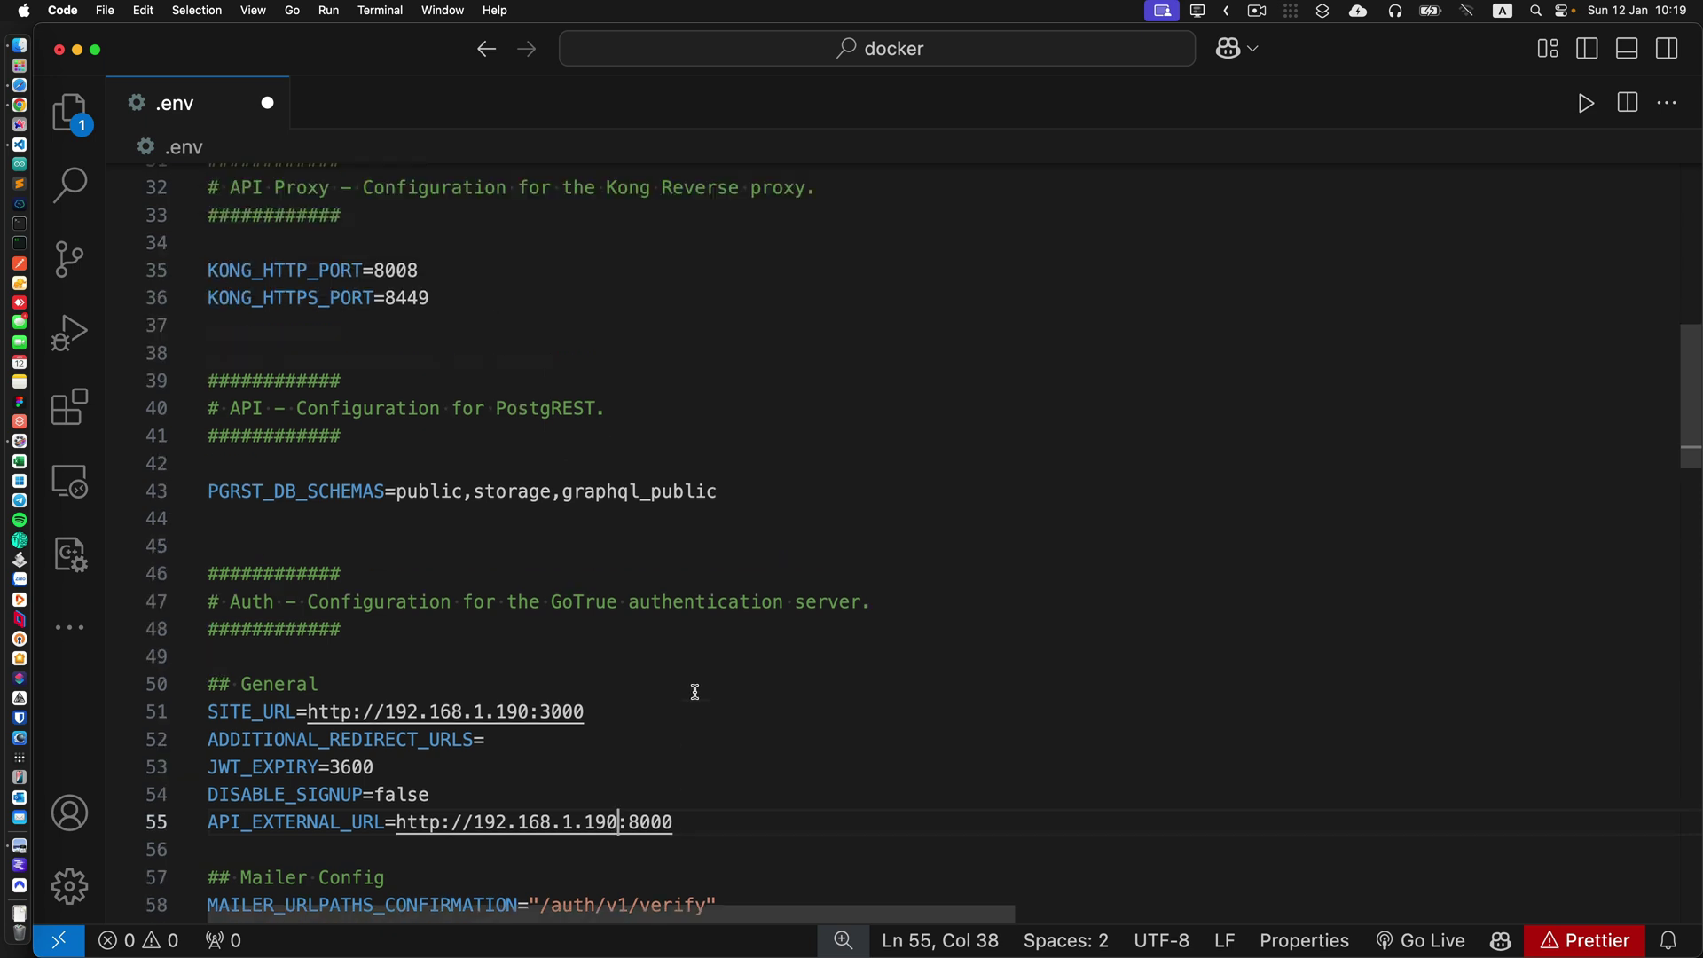
double_click(402, 270)
scroll(756, 629, "down", 3)
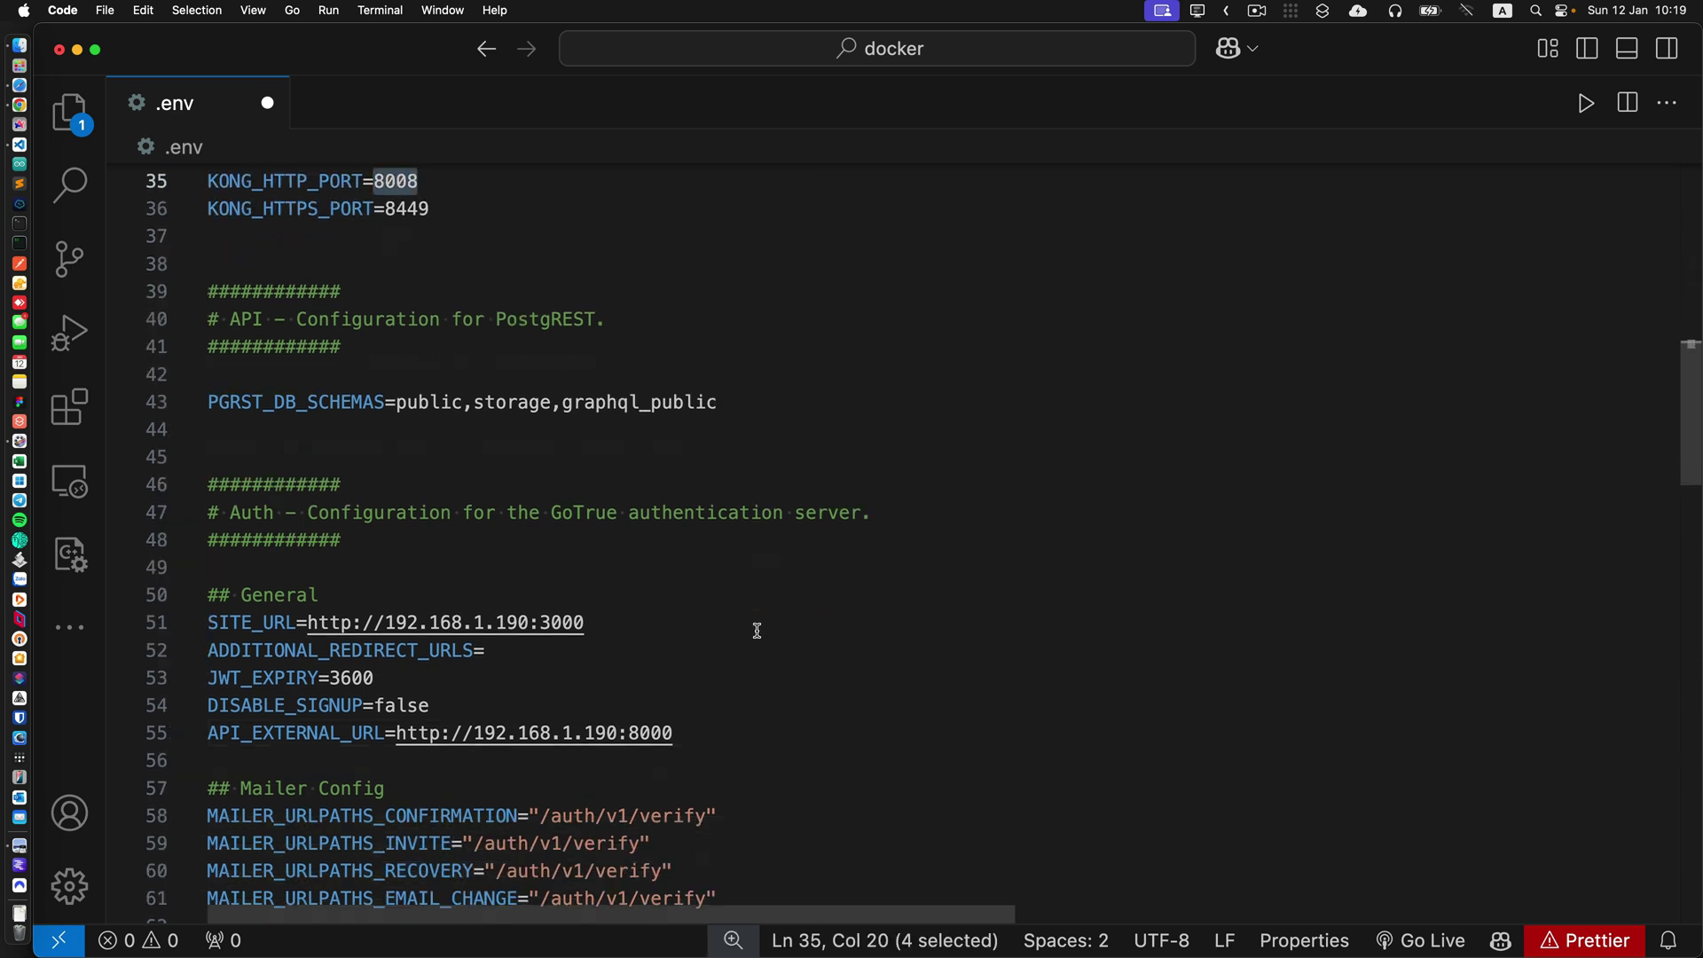
left_click(705, 732)
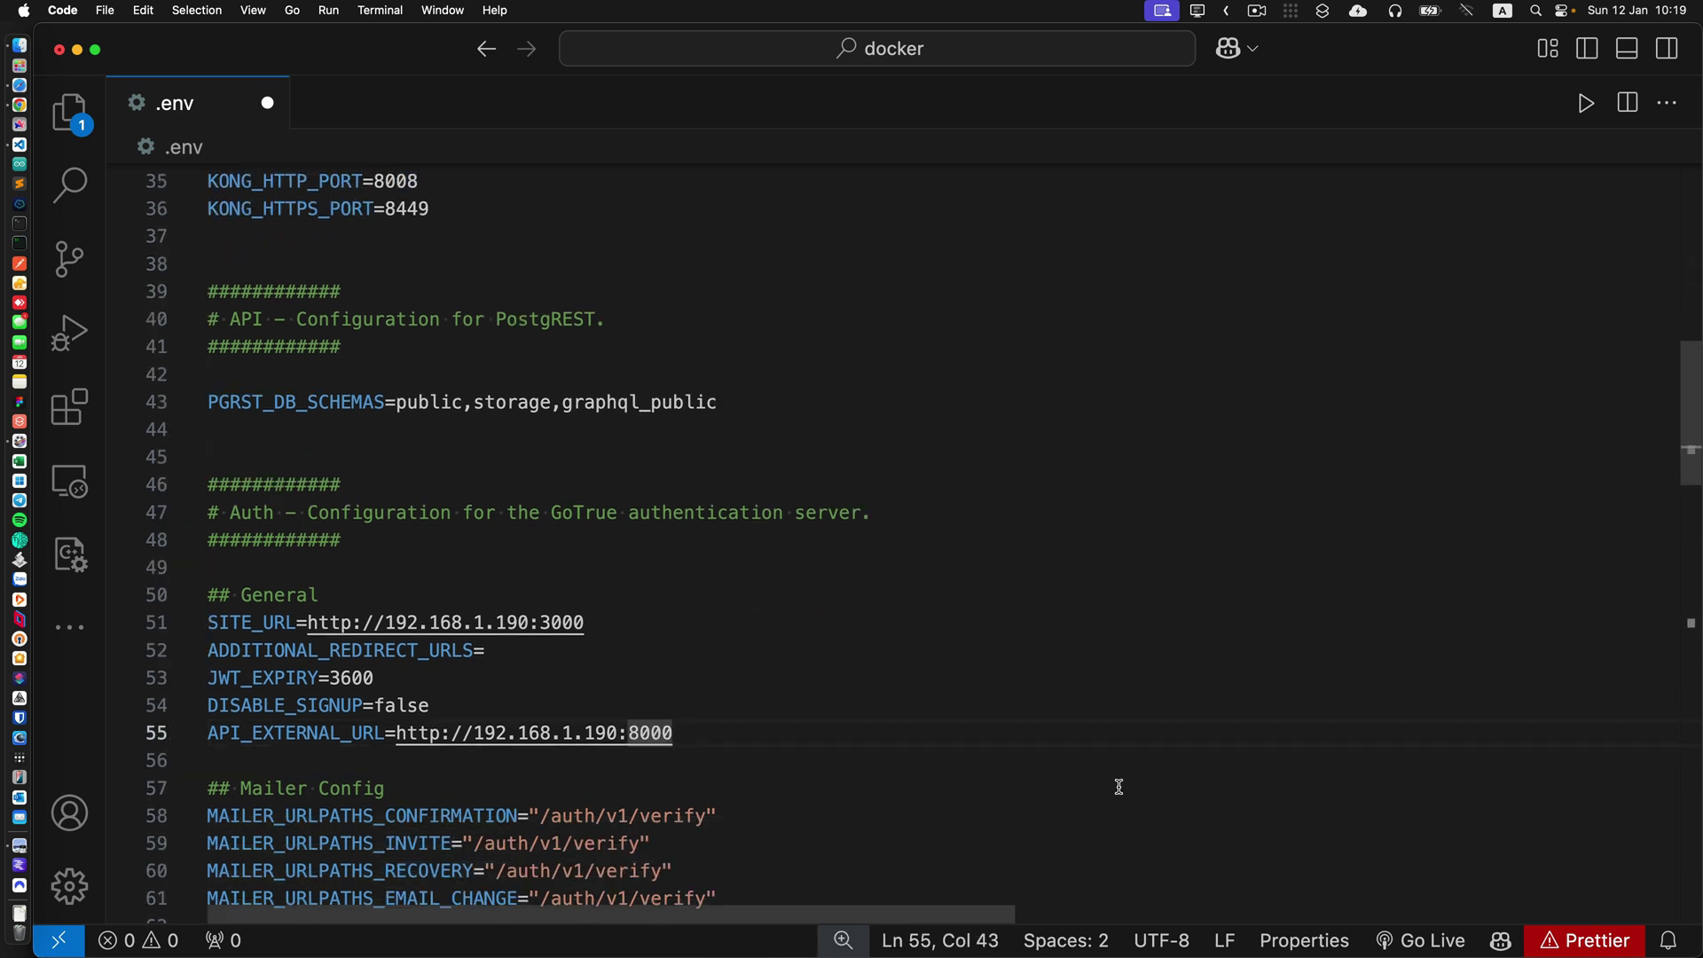
key("BackSpace")
type("8")
scroll(1120, 787, "down", 4)
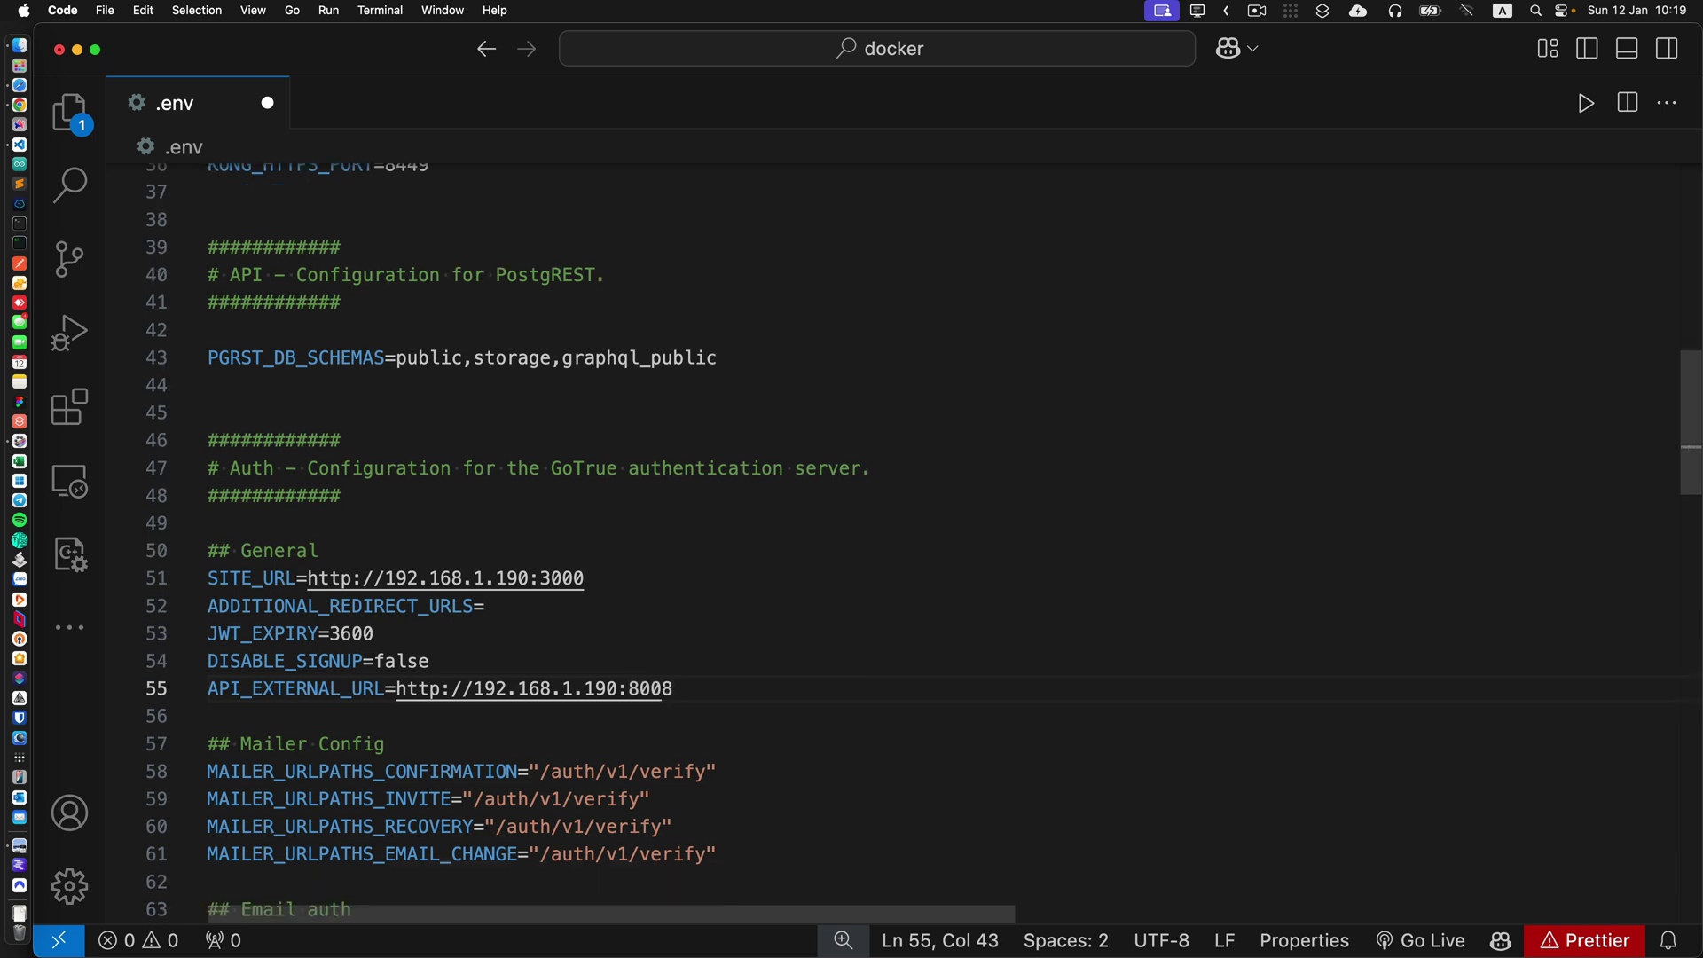
scroll(979, 790, "down", 5)
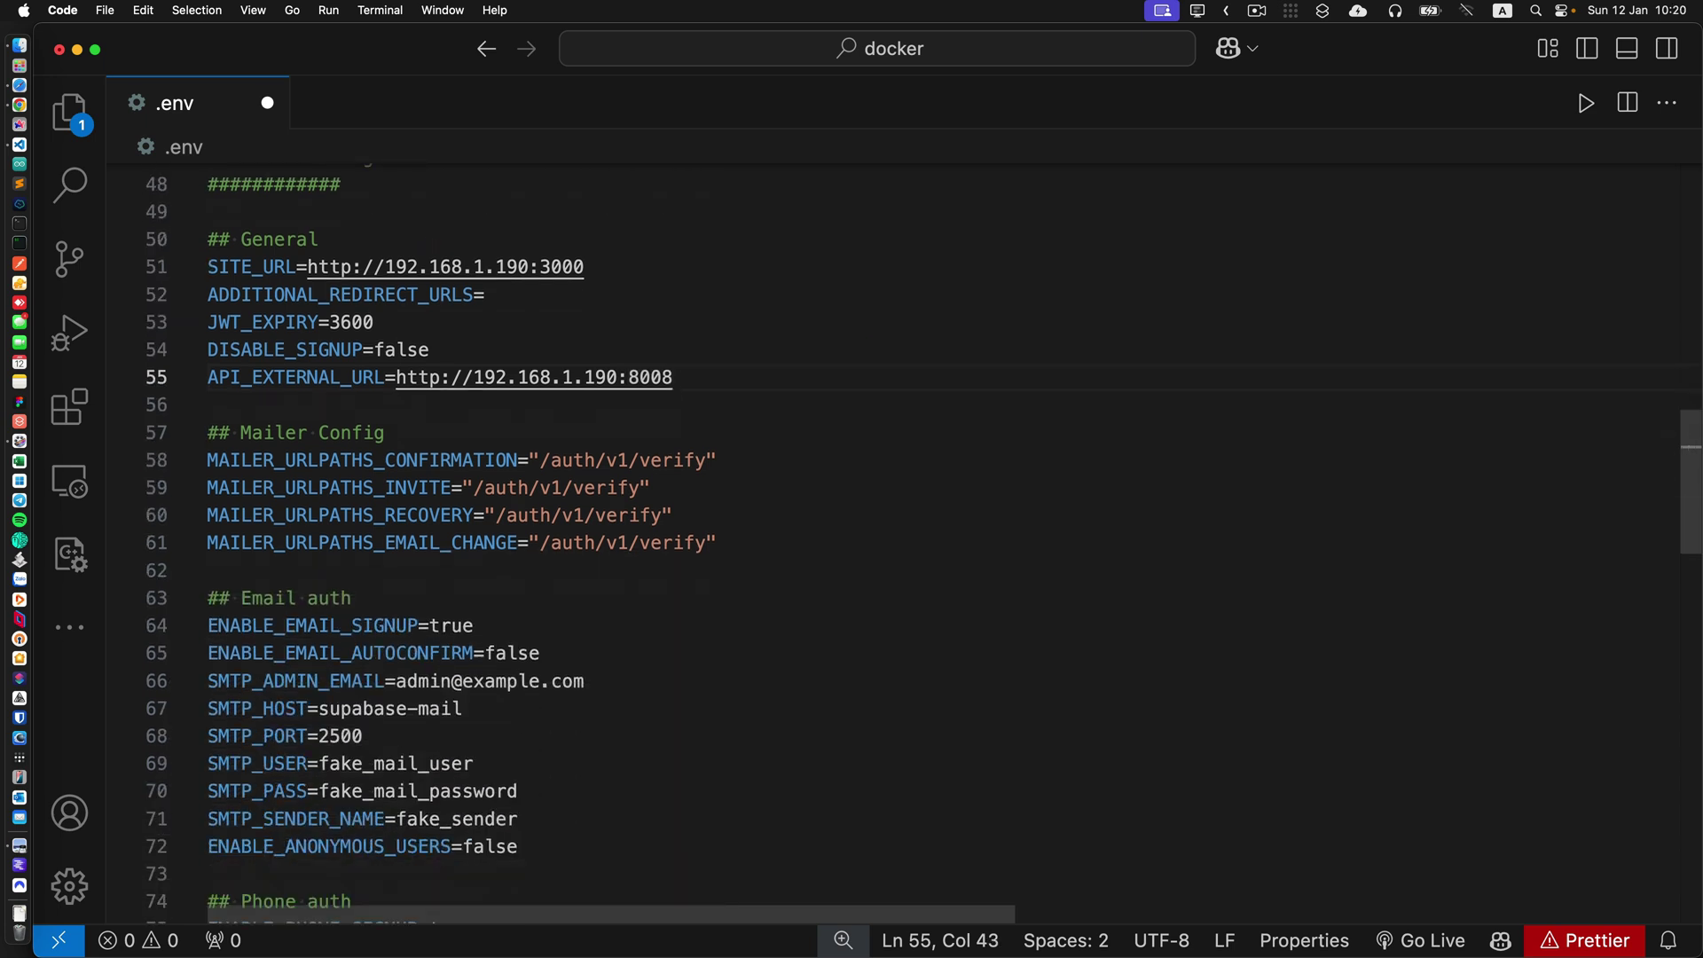
left_click_drag(539, 768, 190, 528)
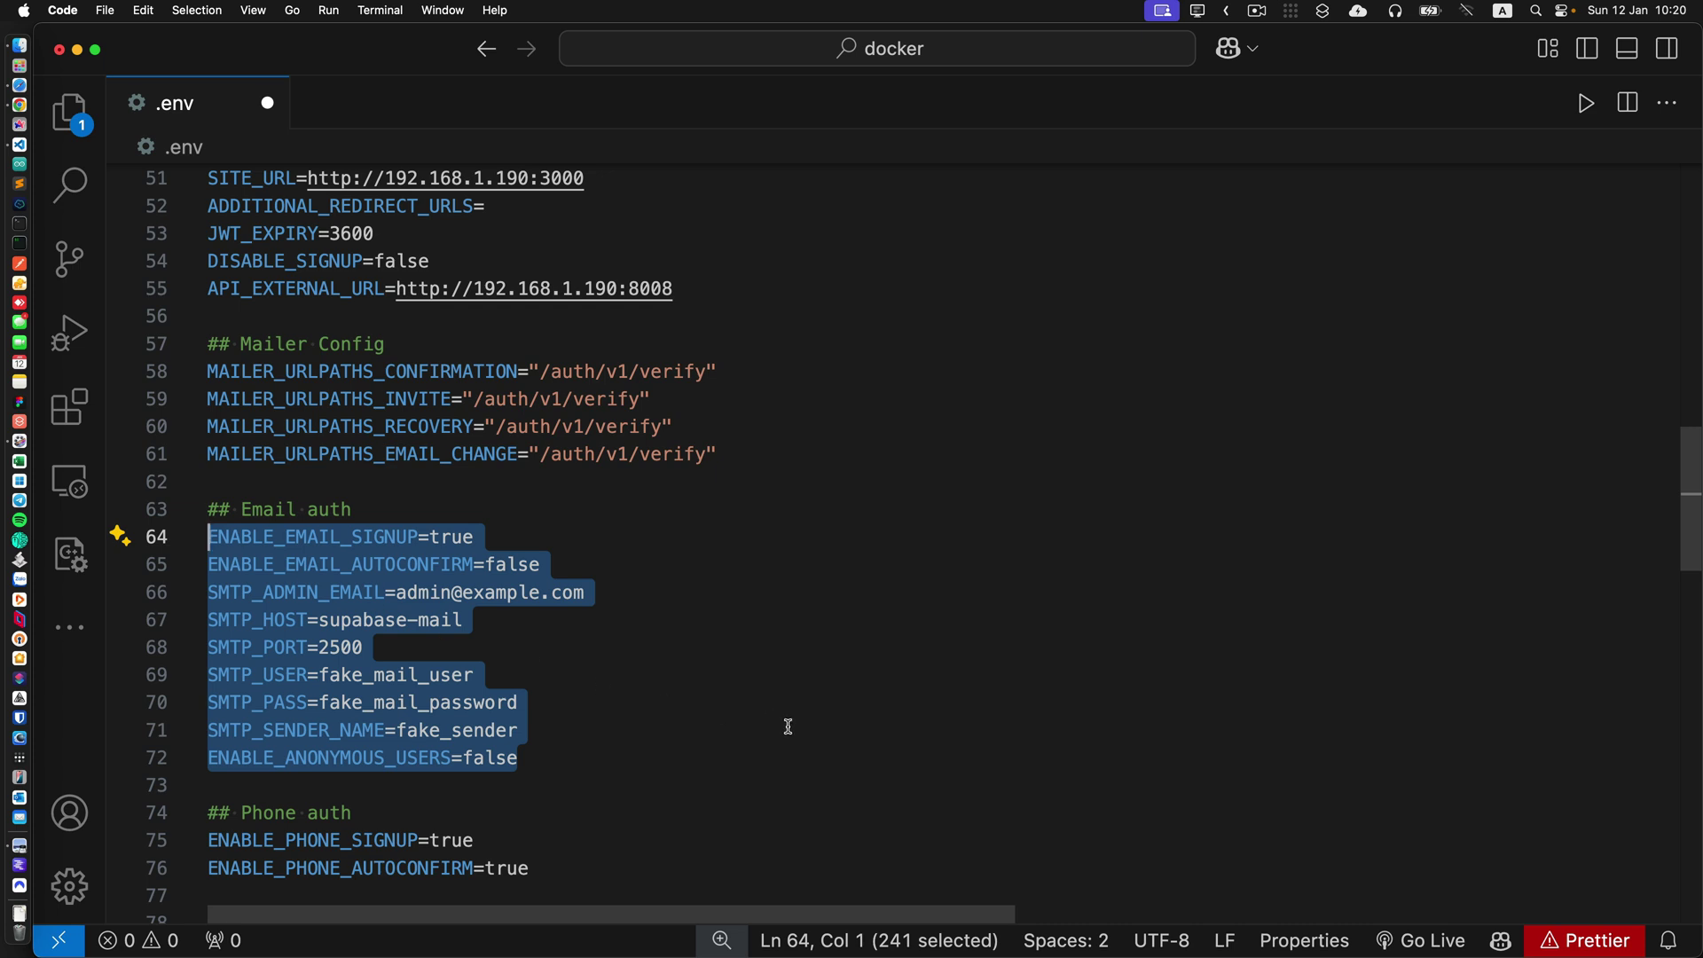
scroll(788, 727, "down", 5)
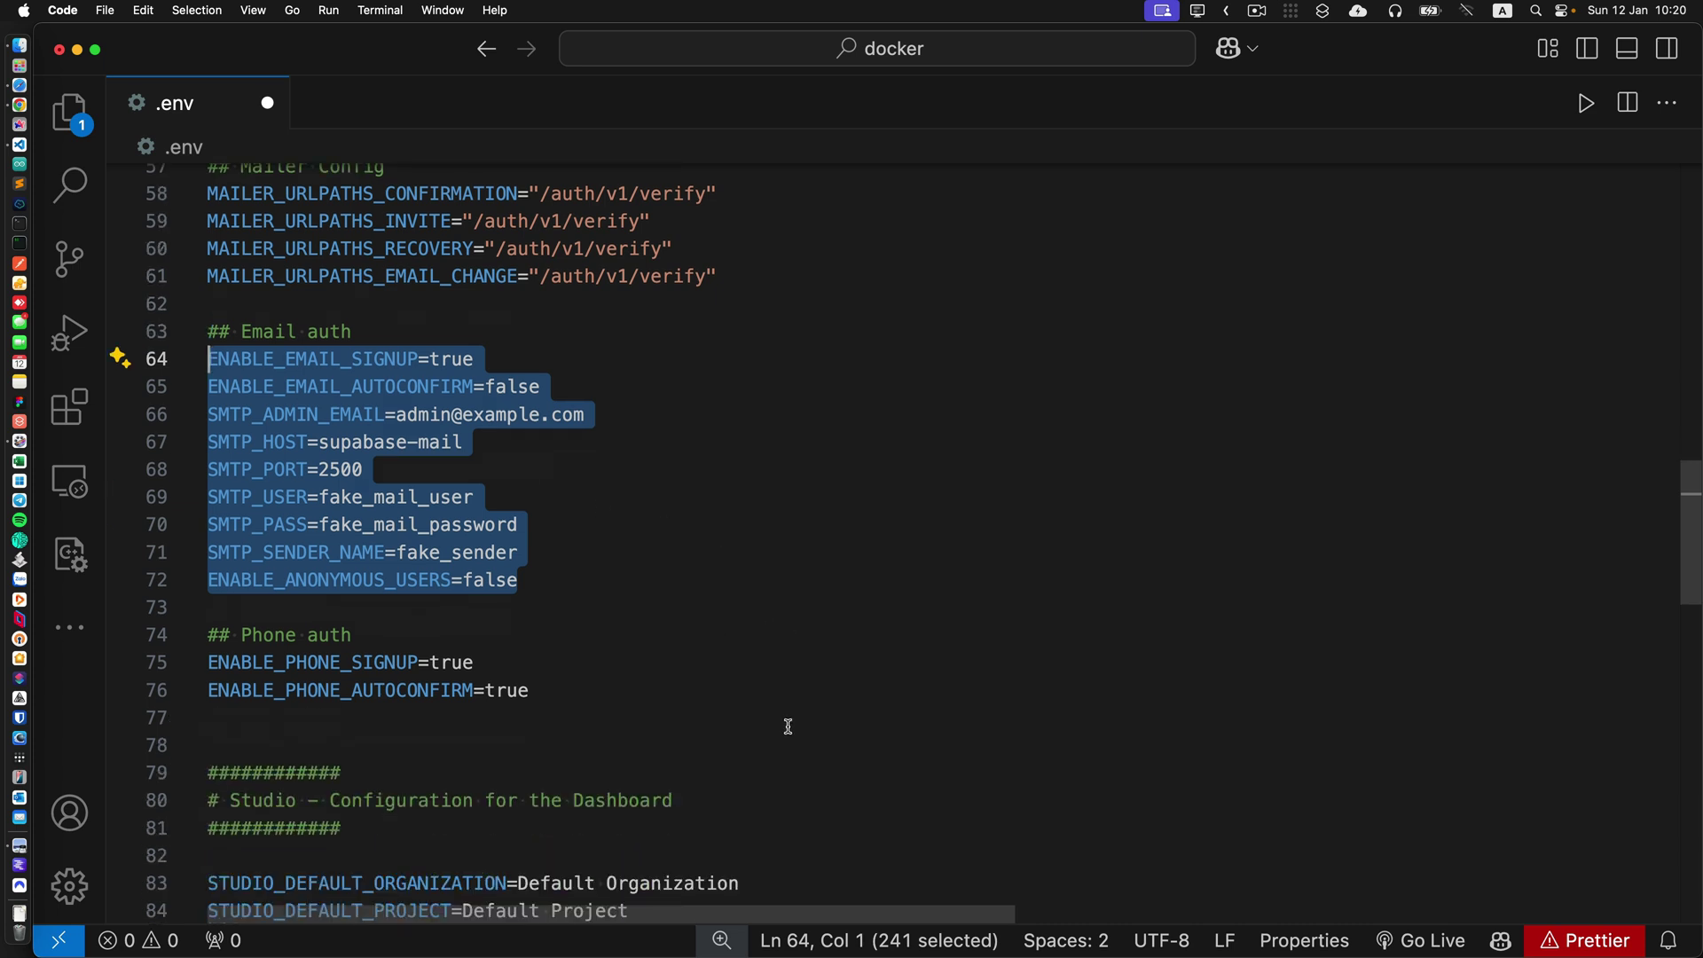
scroll(882, 723, "down", 4)
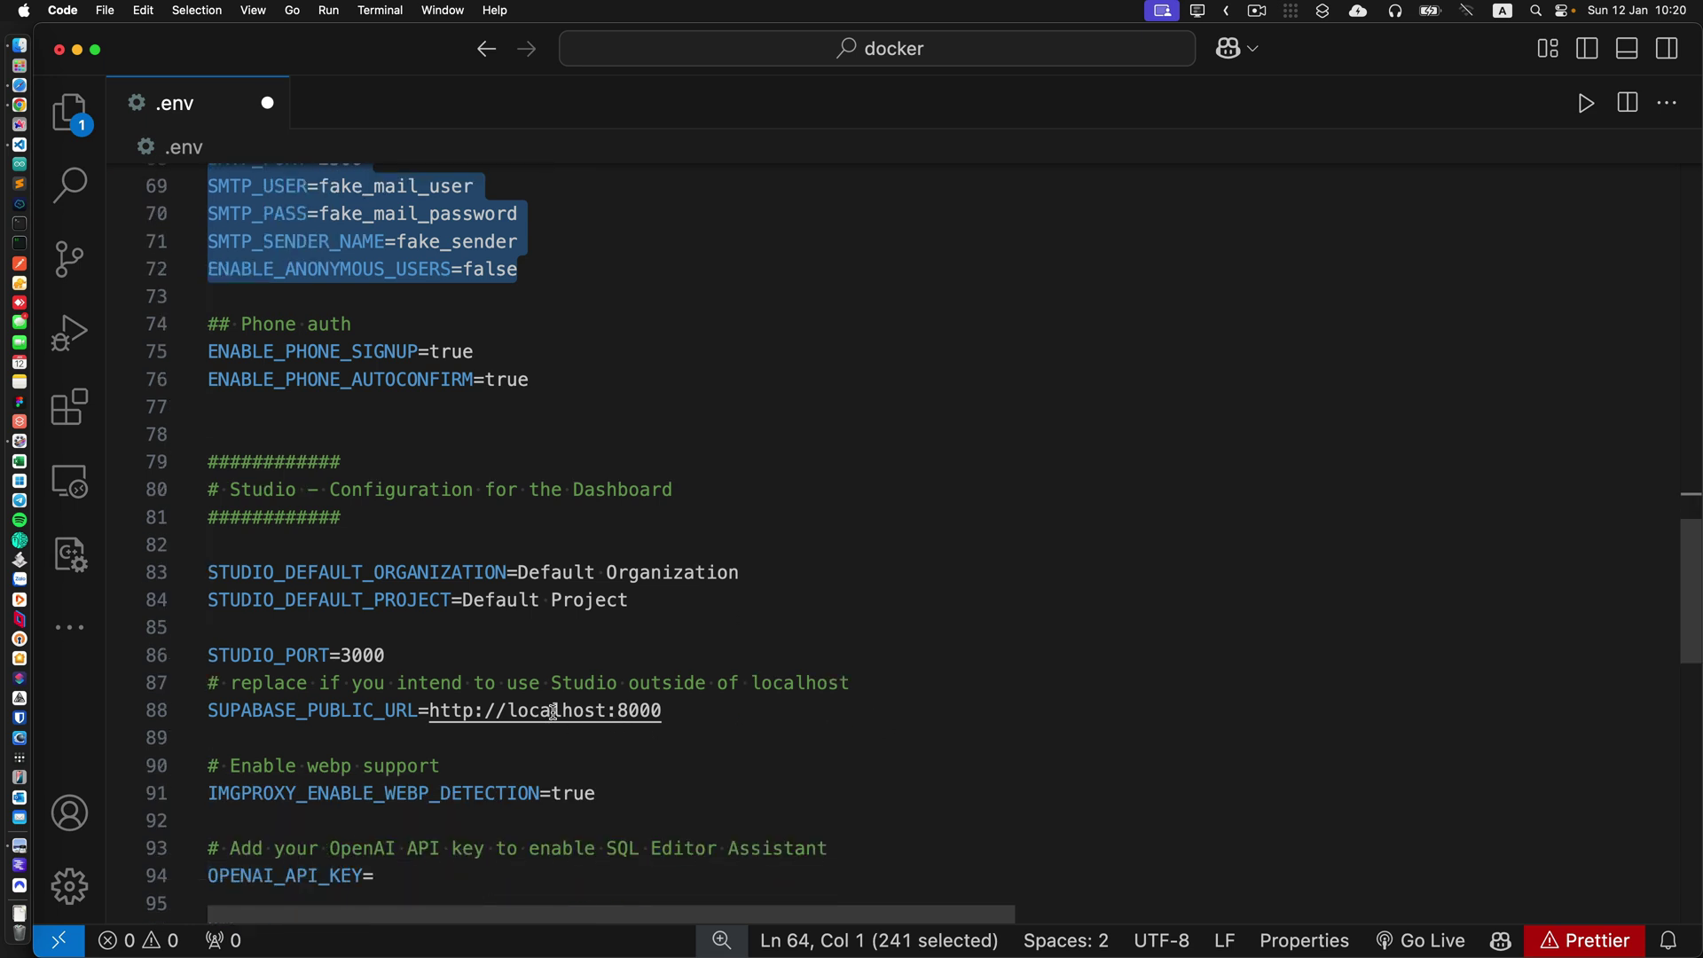
double_click(548, 714)
type("192.168.1.190")
left_click(943, 714)
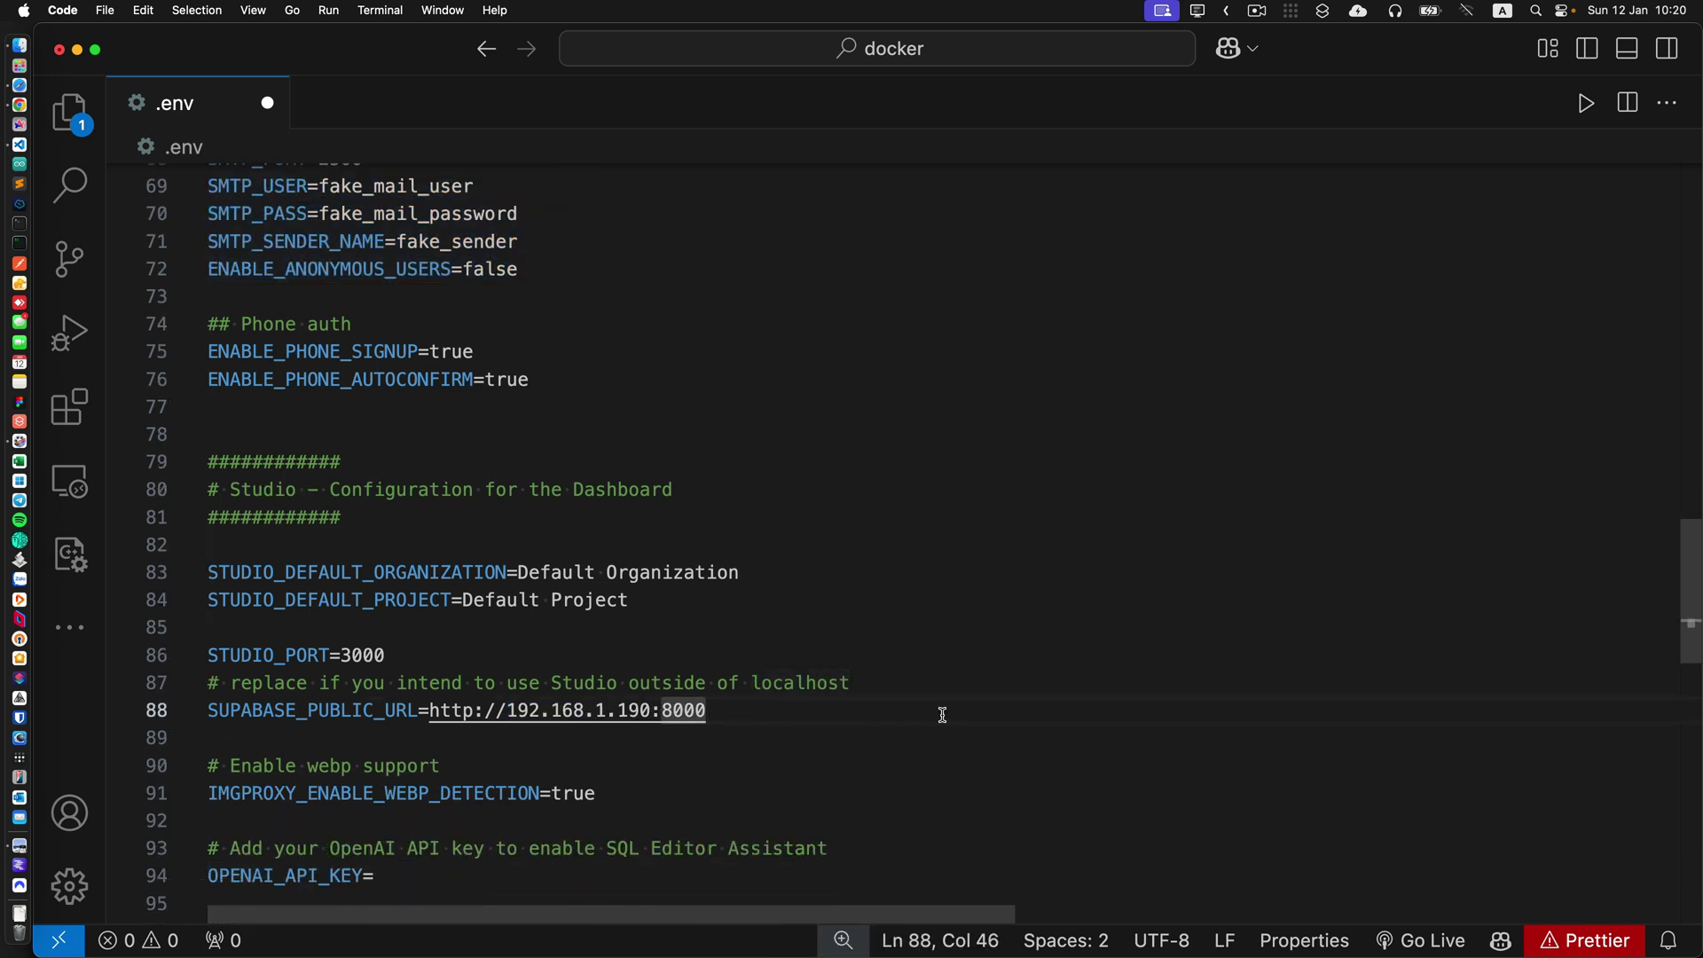
key("BackSpace")
type("8")
Look over the remaining settings, including the empty OpenAI API key, and save .env.
scroll(984, 712, "down", 5)
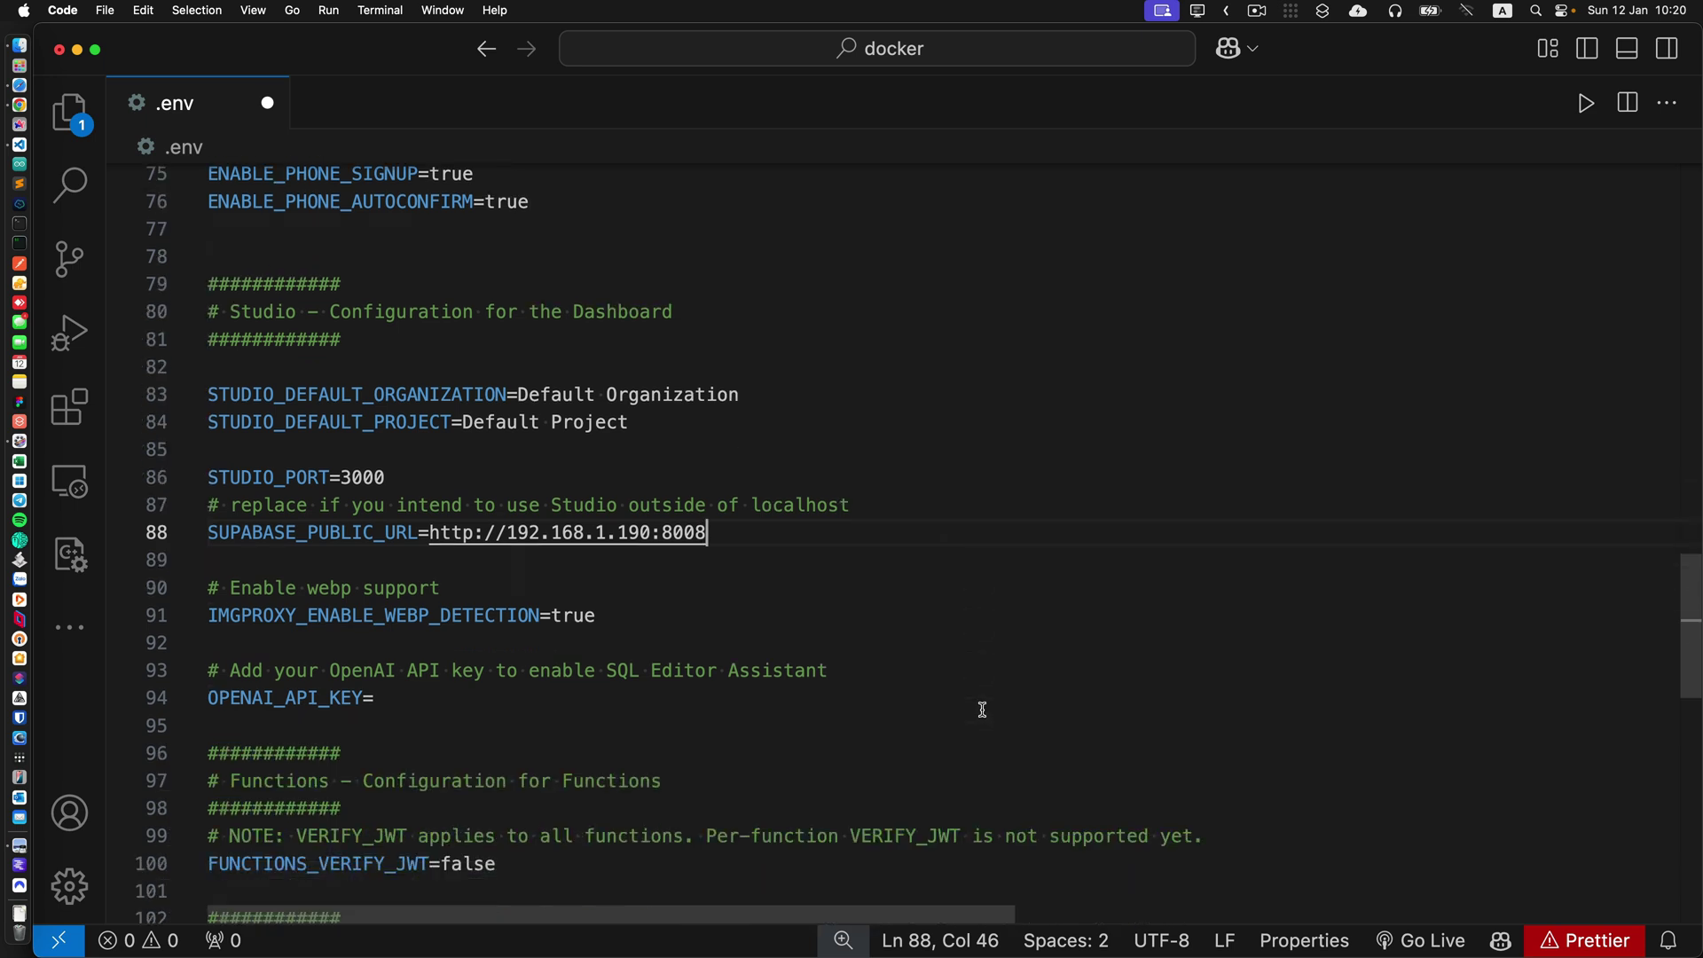
scroll(983, 709, "down", 1)
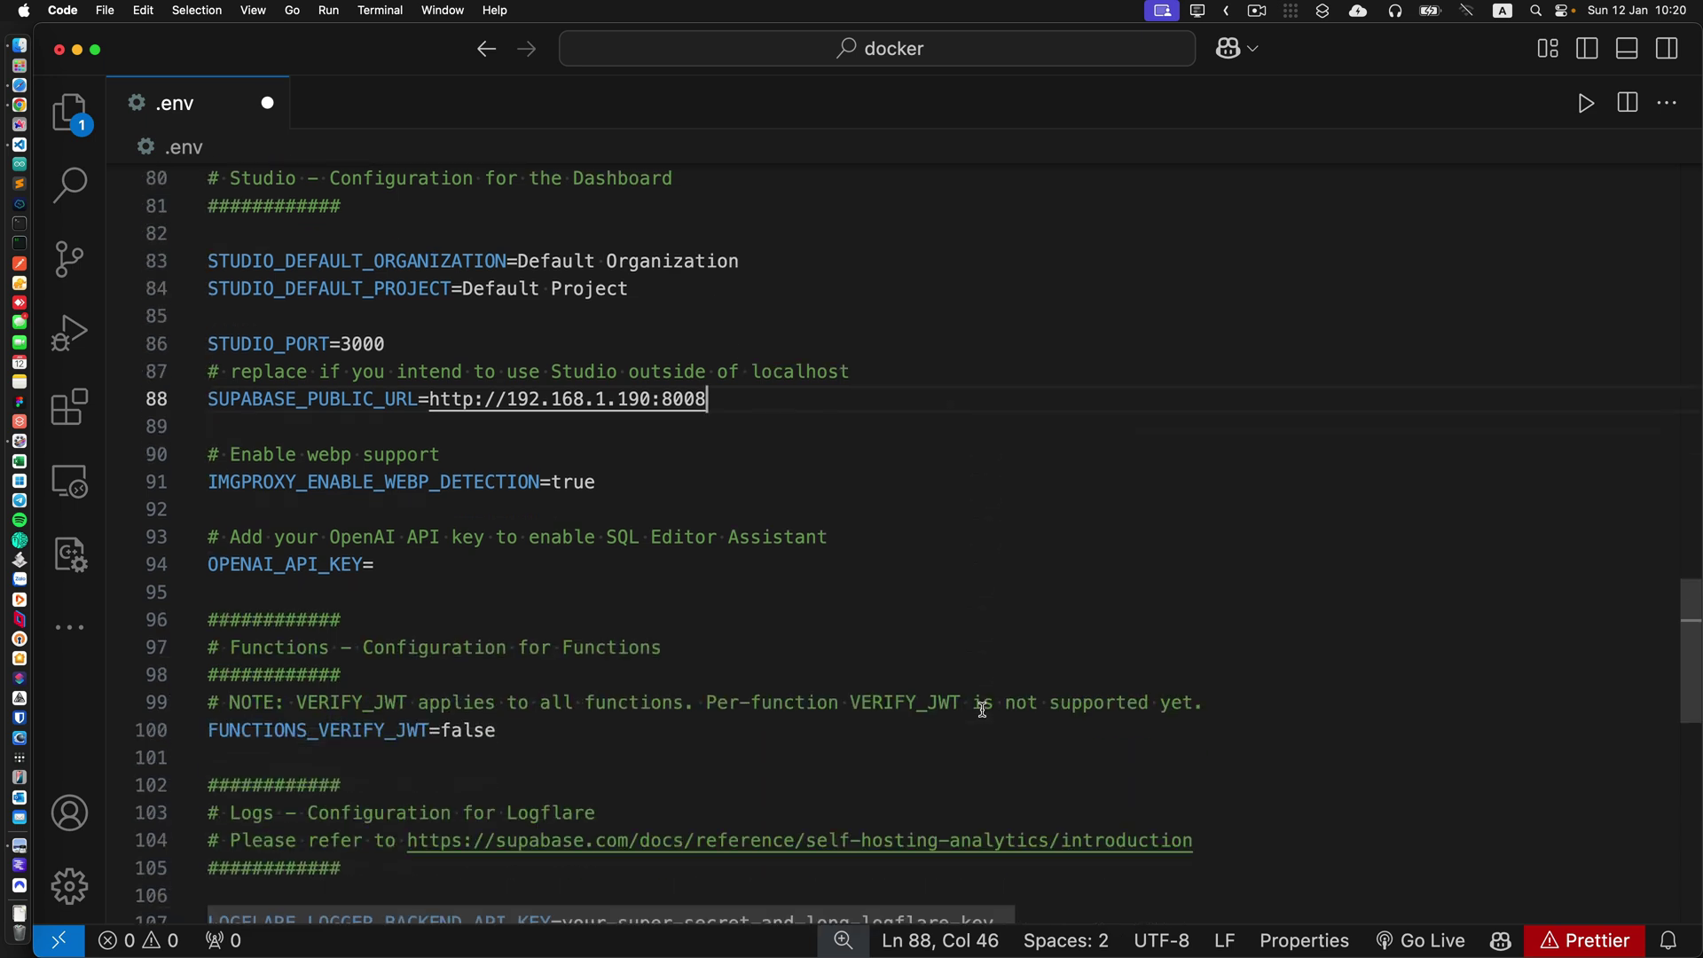
left_click(414, 567)
scroll(1074, 588, "down", 5)
scroll(1074, 588, "down", 3)
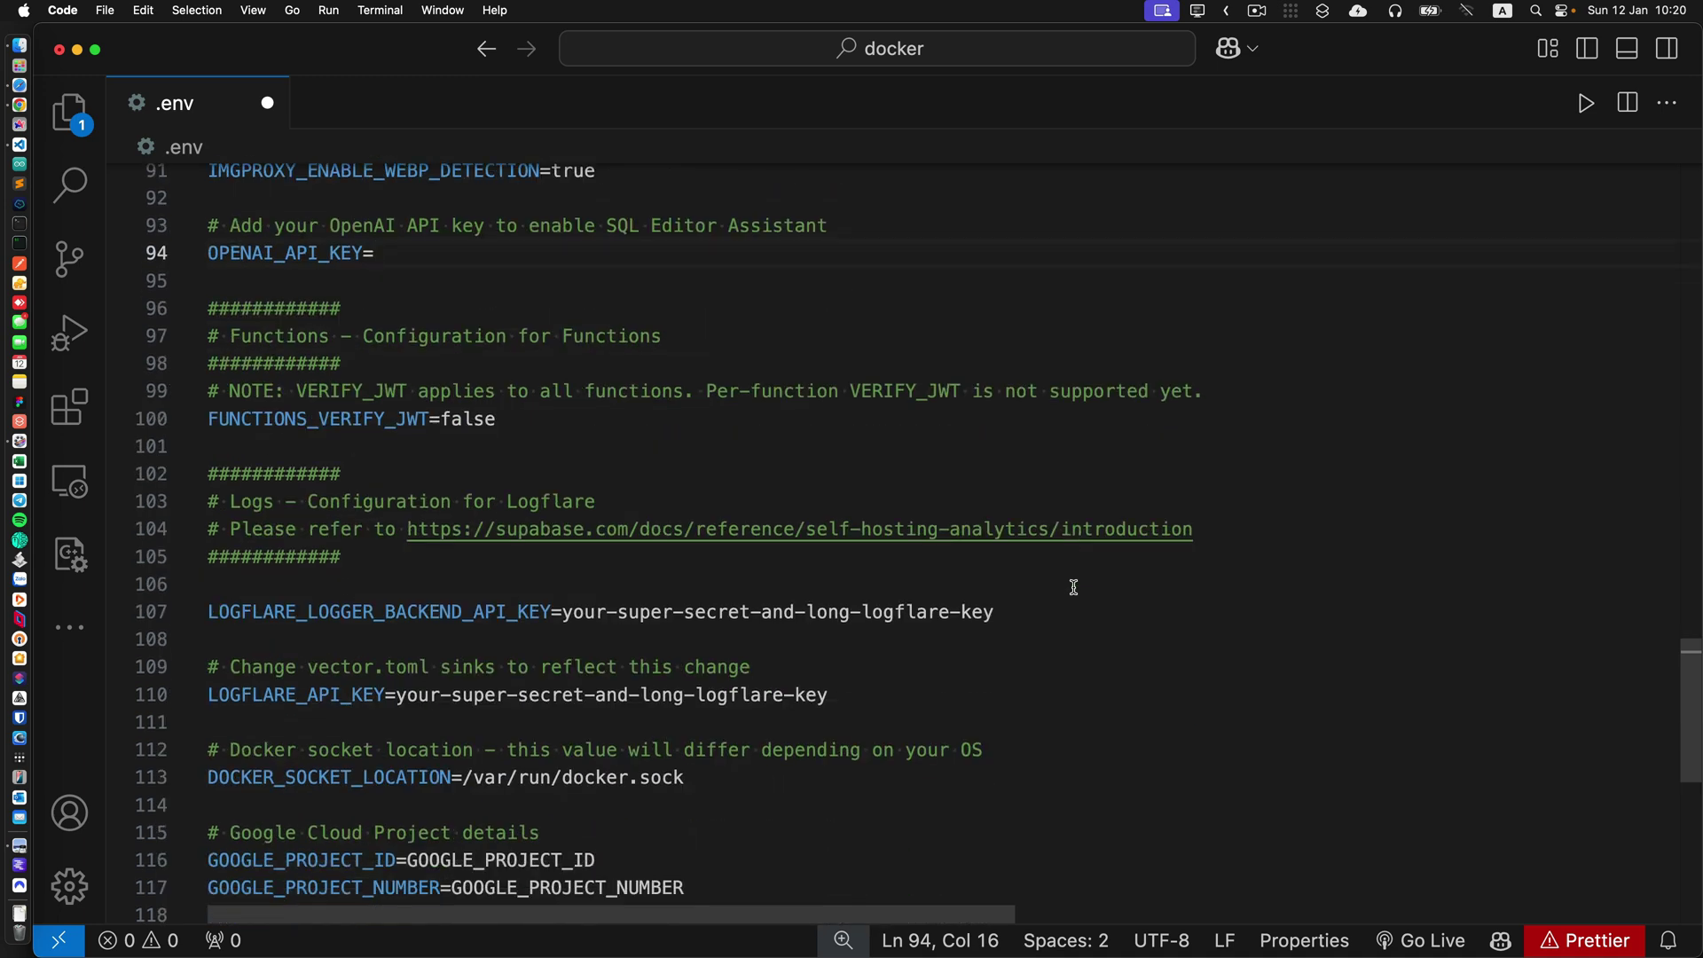
scroll(1074, 588, "down", 4)
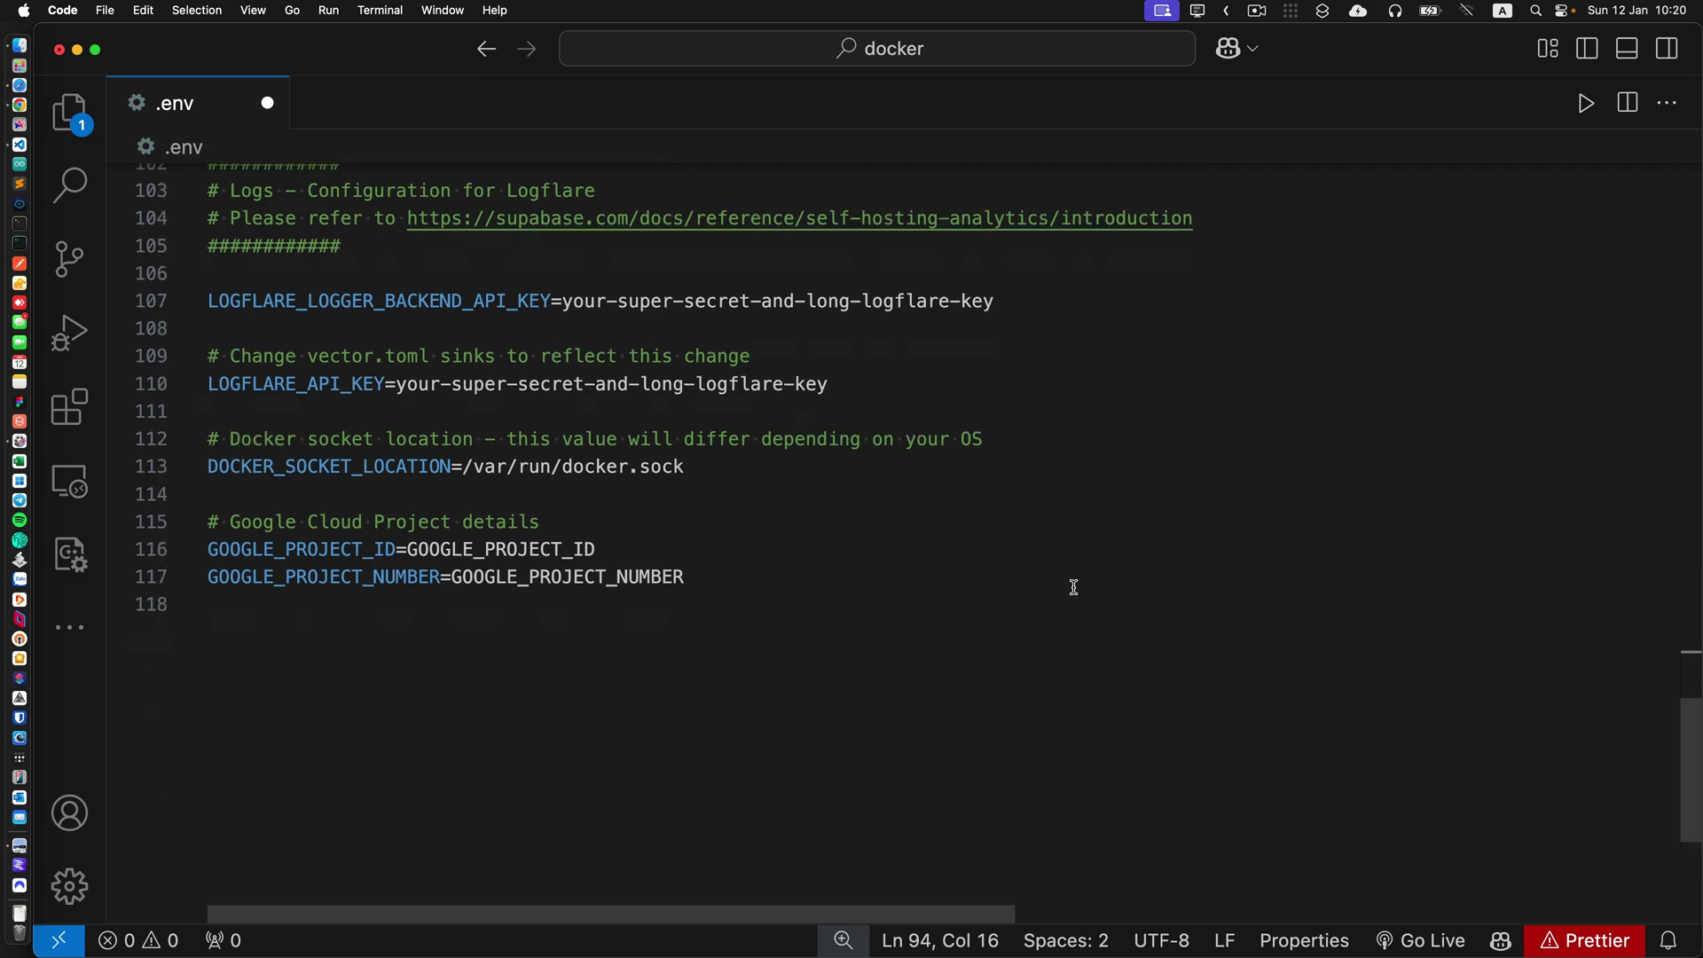
scroll(1074, 588, "up", 20)
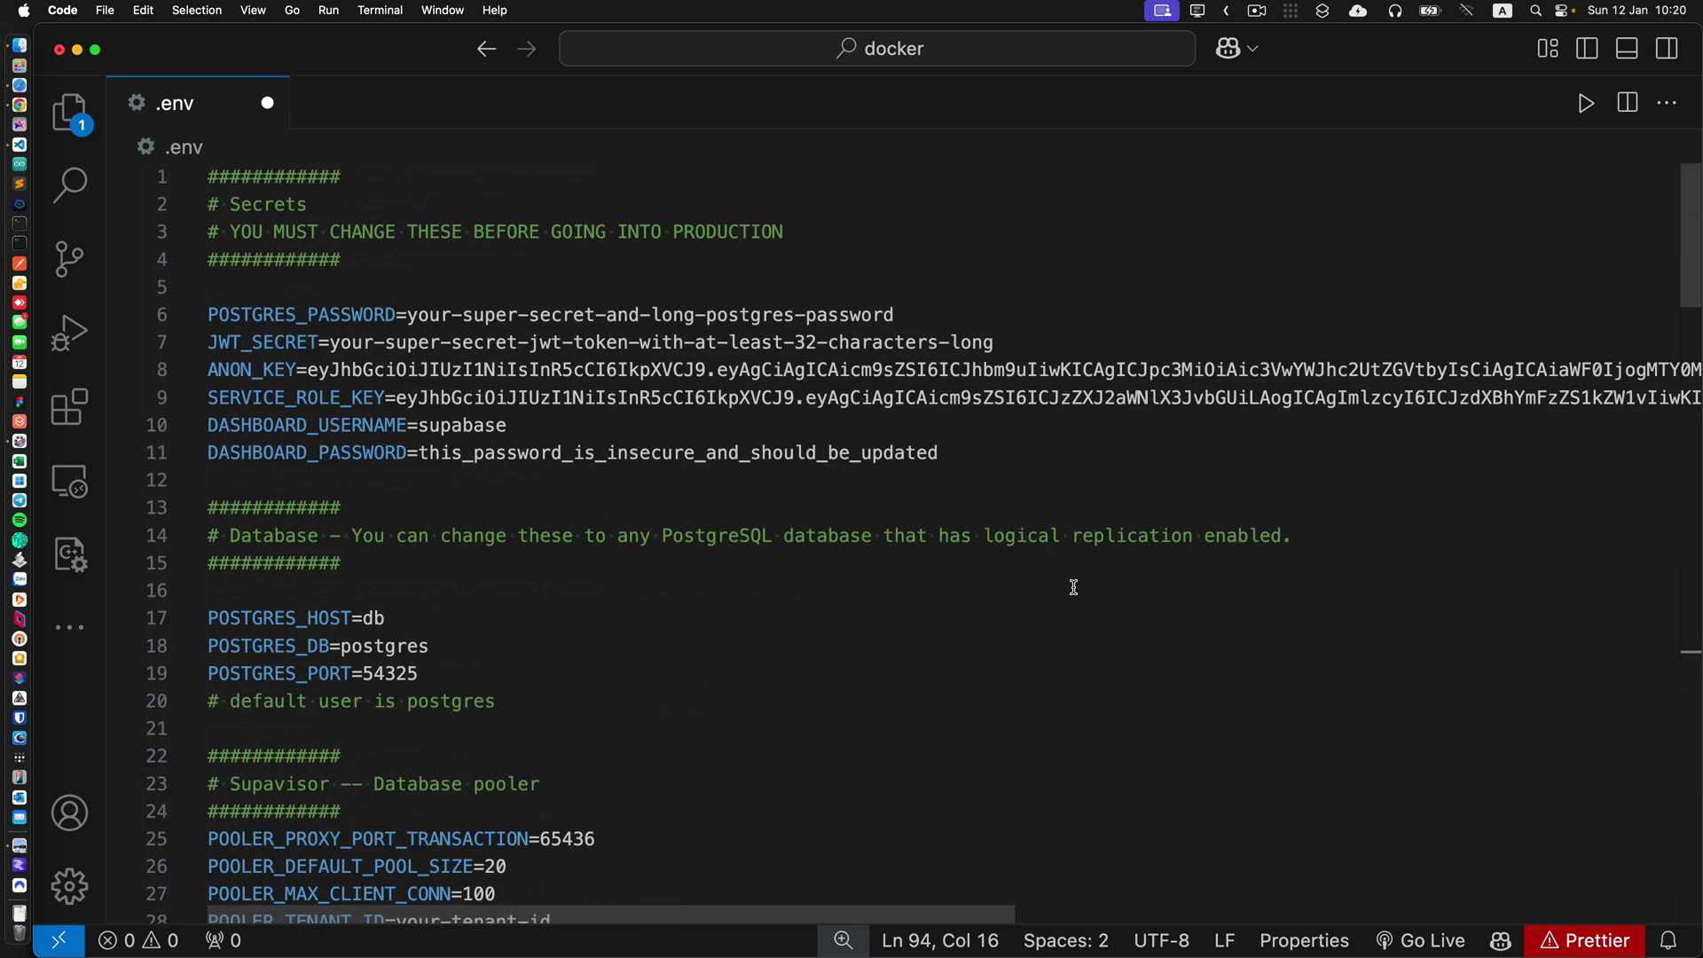
key("super+s")
Back on the Synology page, make a new 'sb' folder under the docker share and open it.
left_click(18, 86)
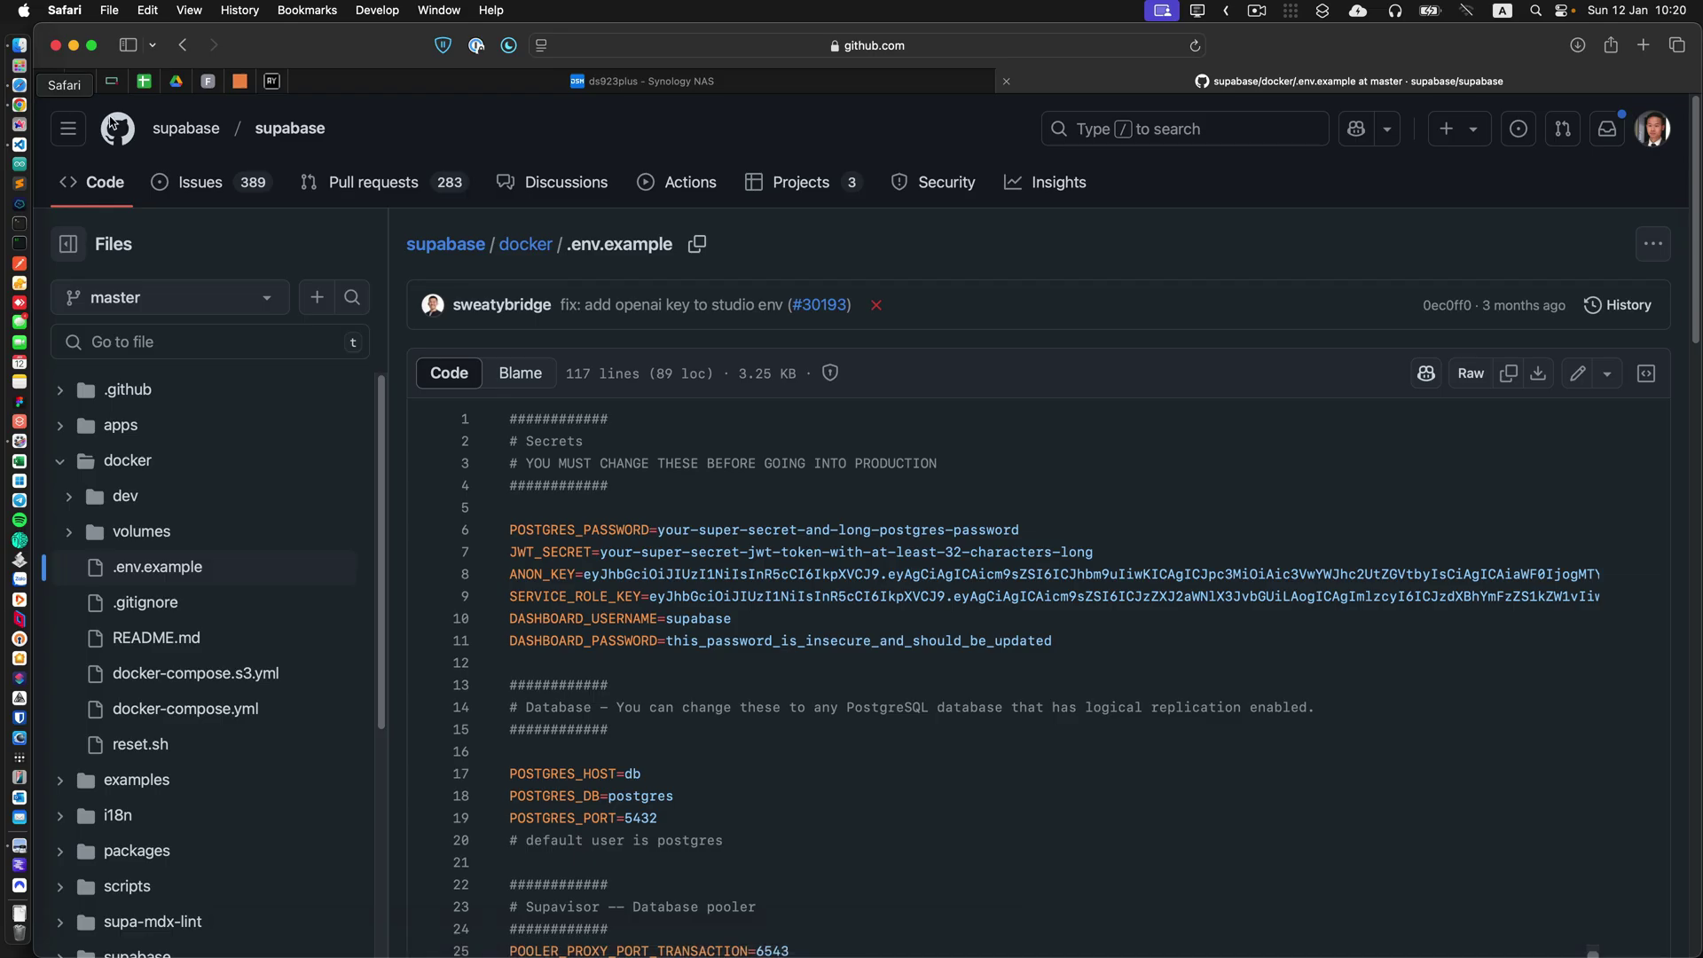
left_click(720, 86)
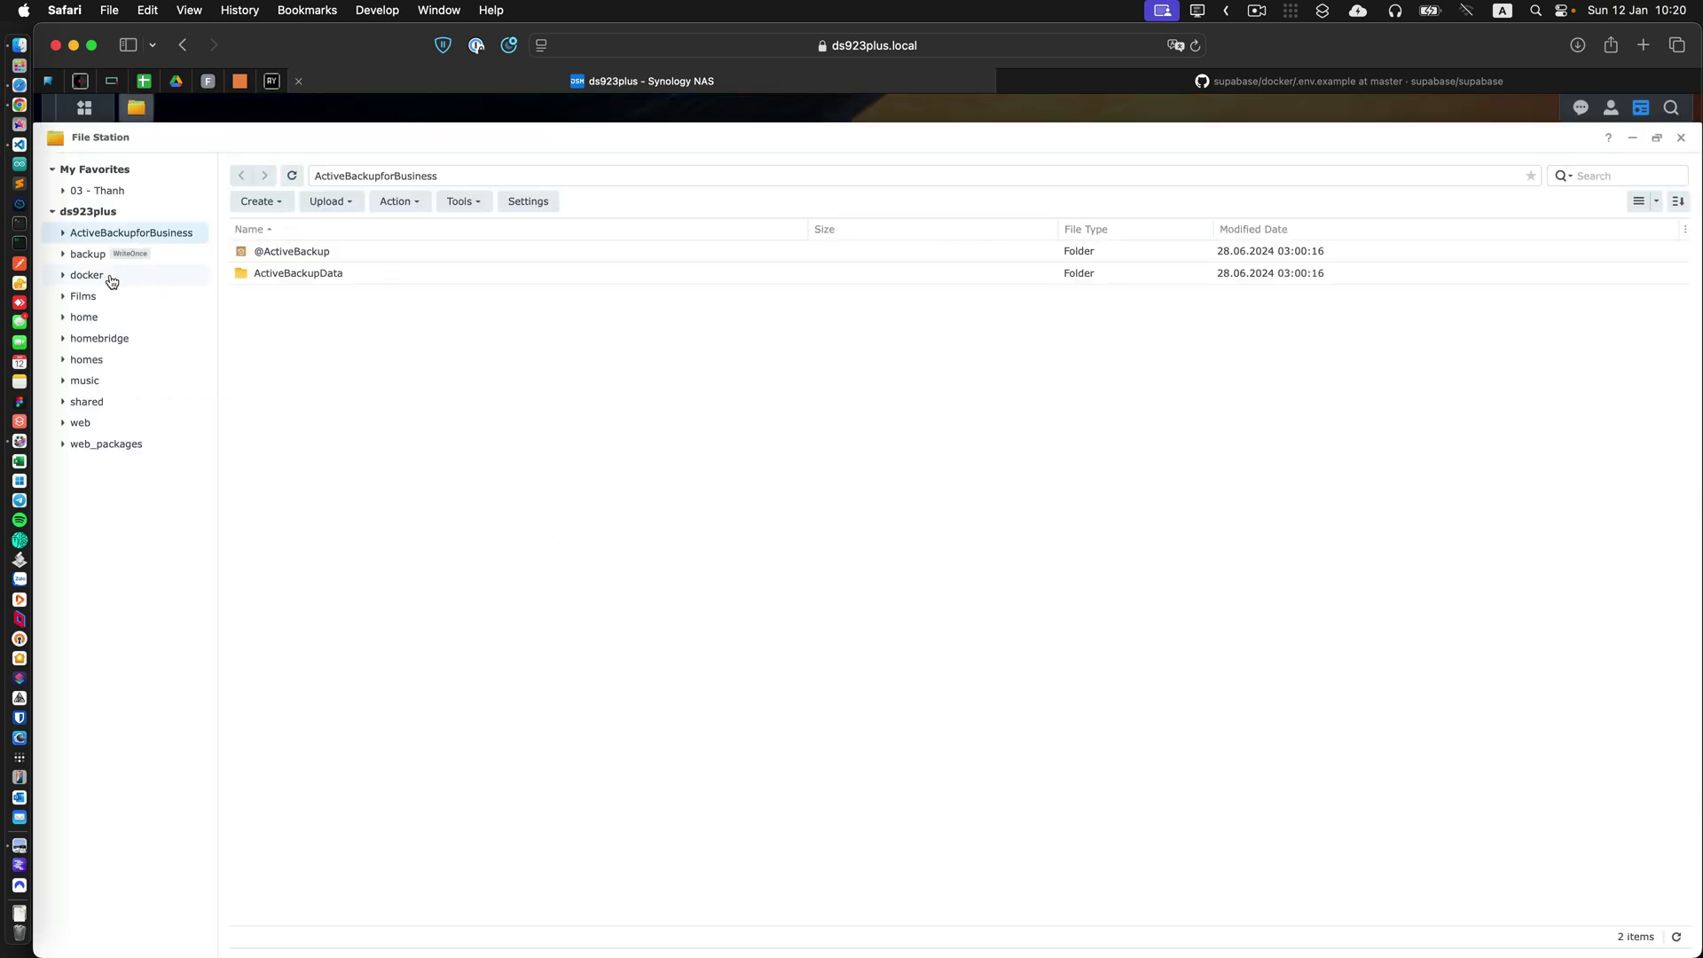
left_click(110, 276)
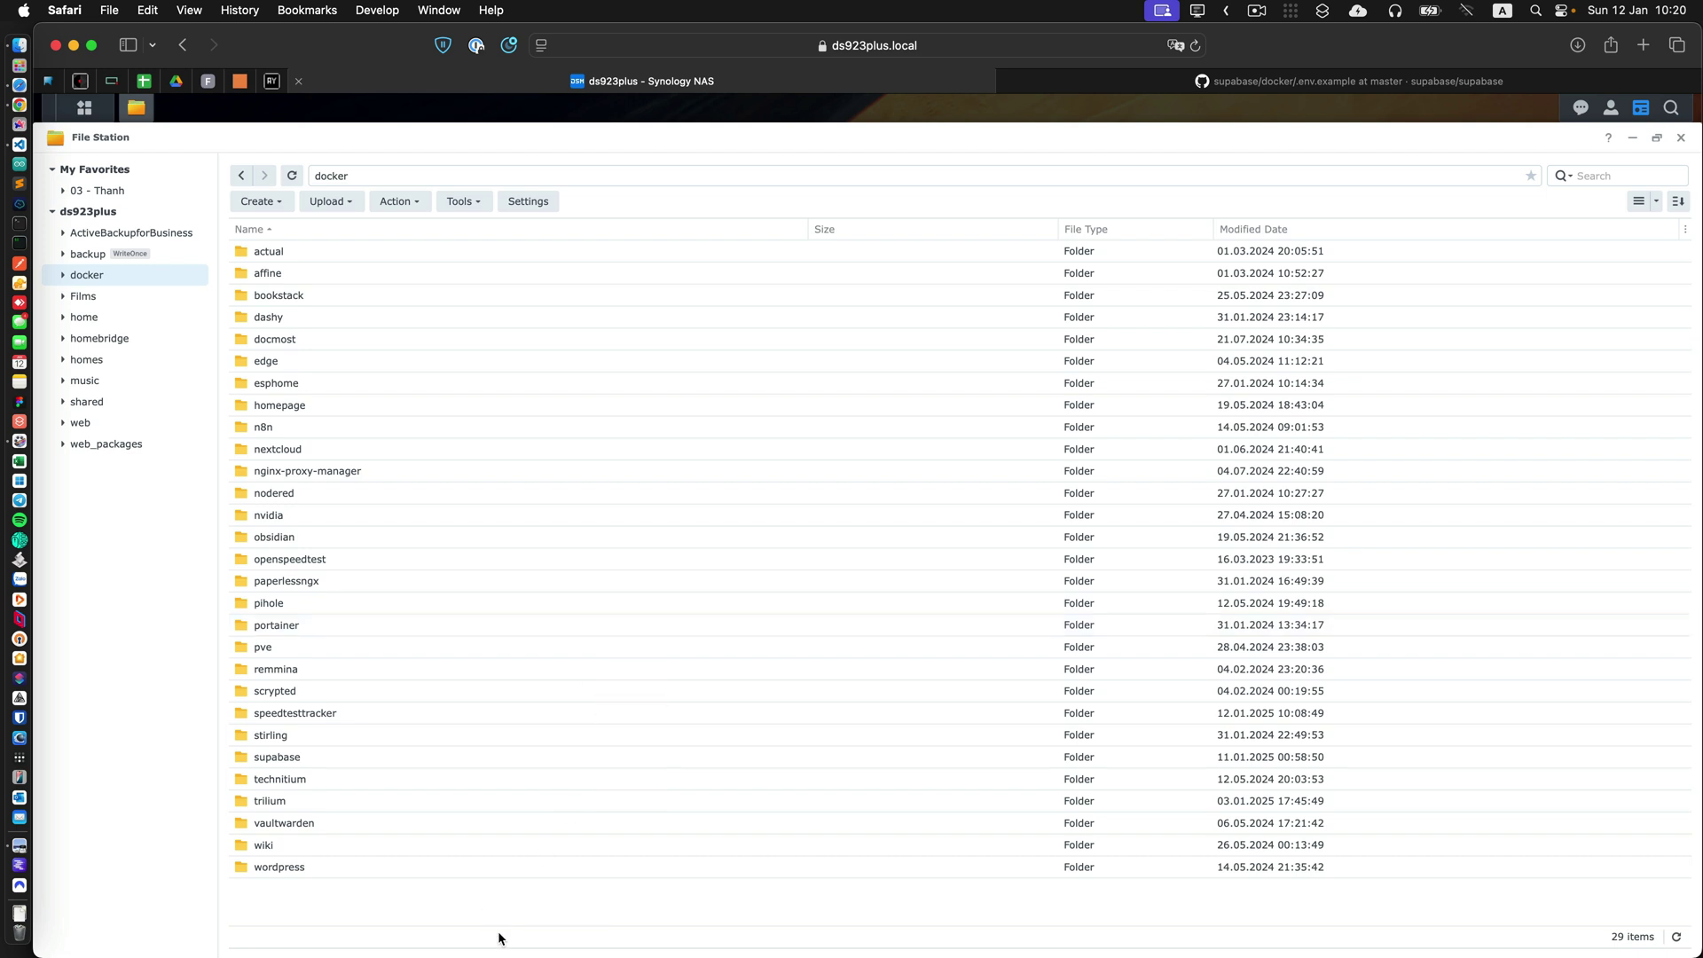
left_click(272, 204)
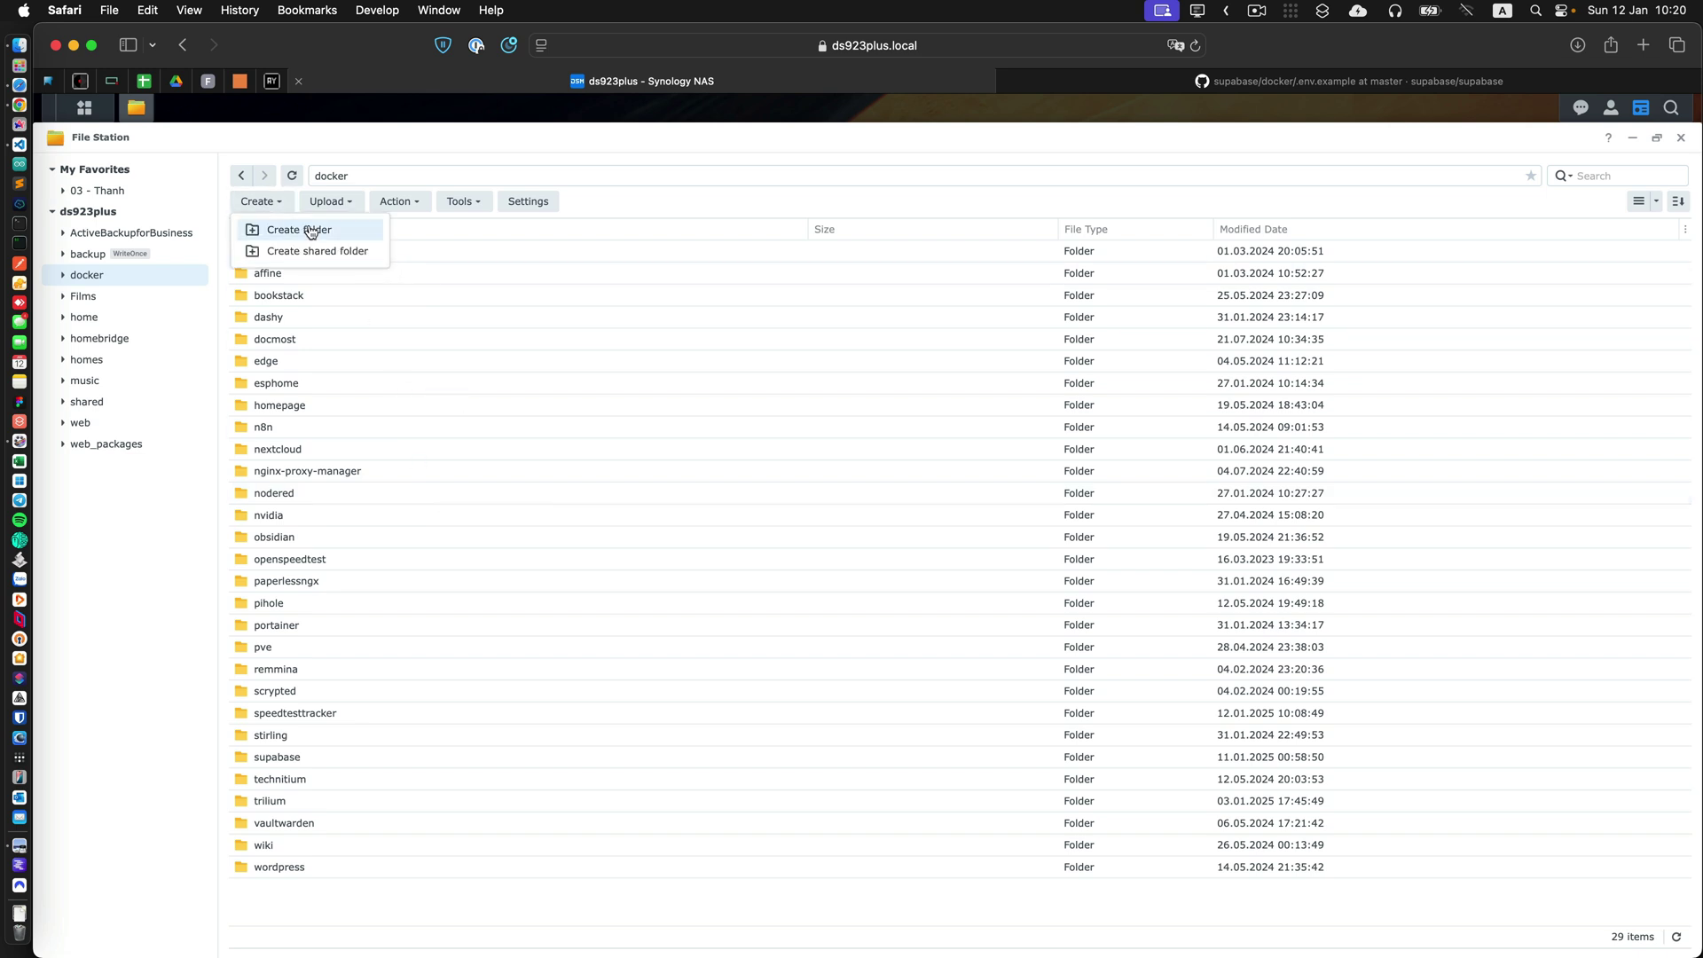
left_click(302, 229)
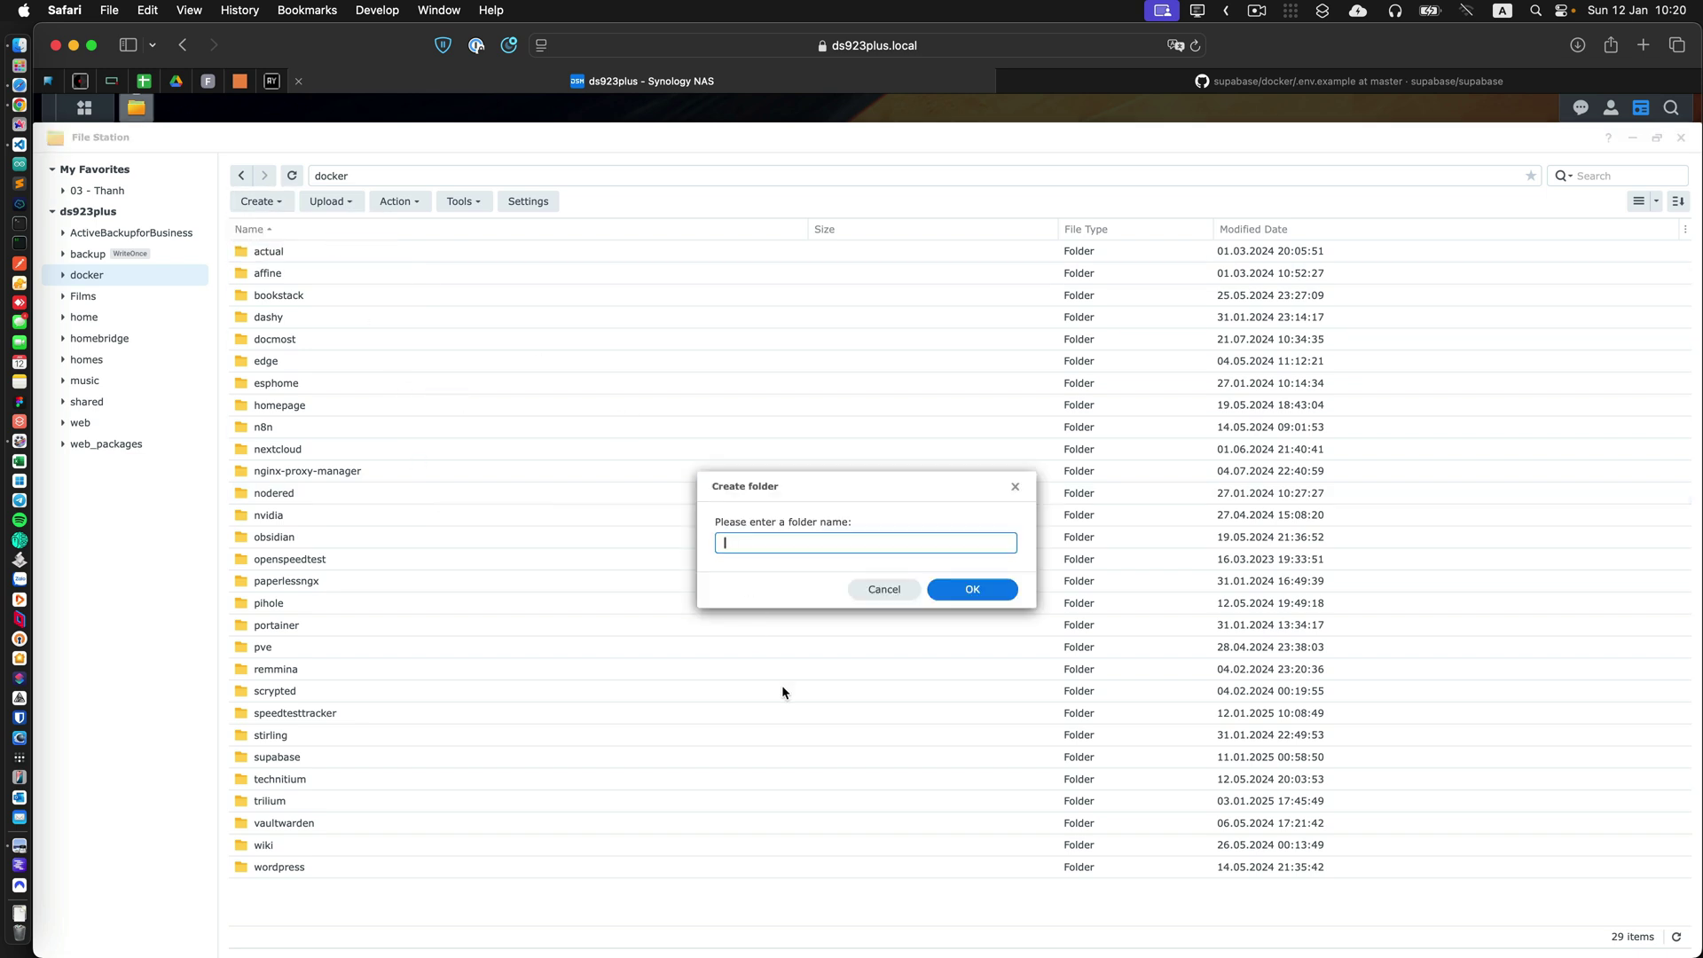
type("sb")
left_click(970, 591)
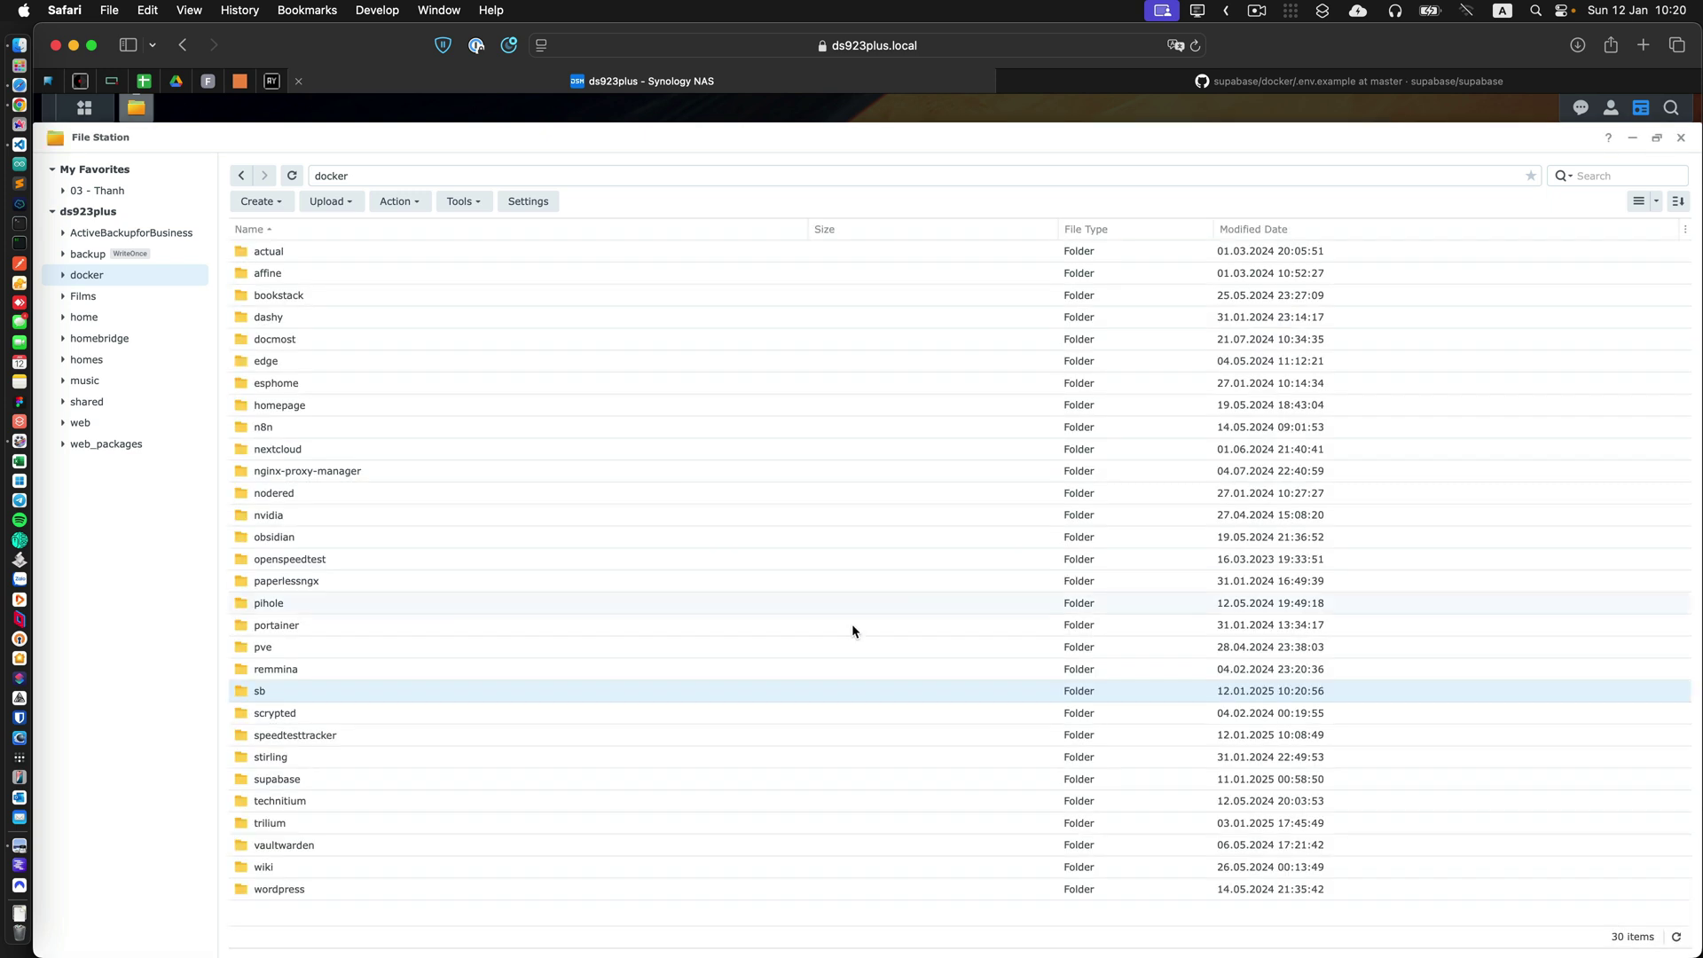
double_click(275, 697)
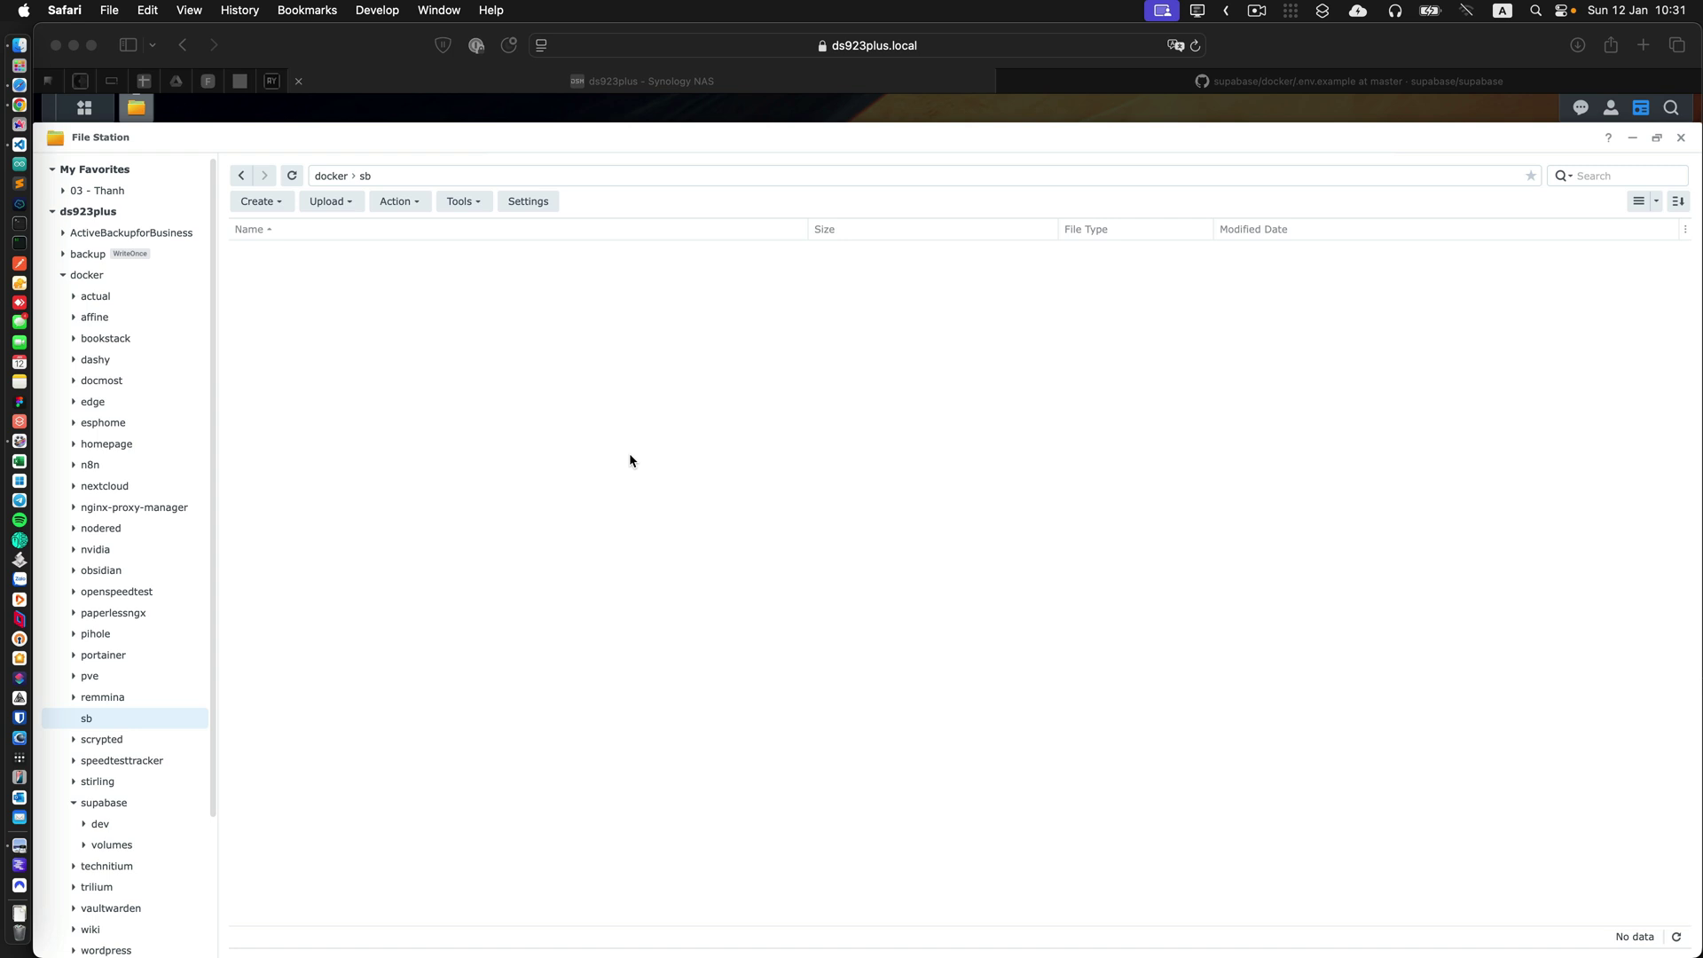
Upload dev, volumes, both compose files, README.md and reset.sh into docker/sb, overwriting duplicates, then return to .env.
key("super+Tab")
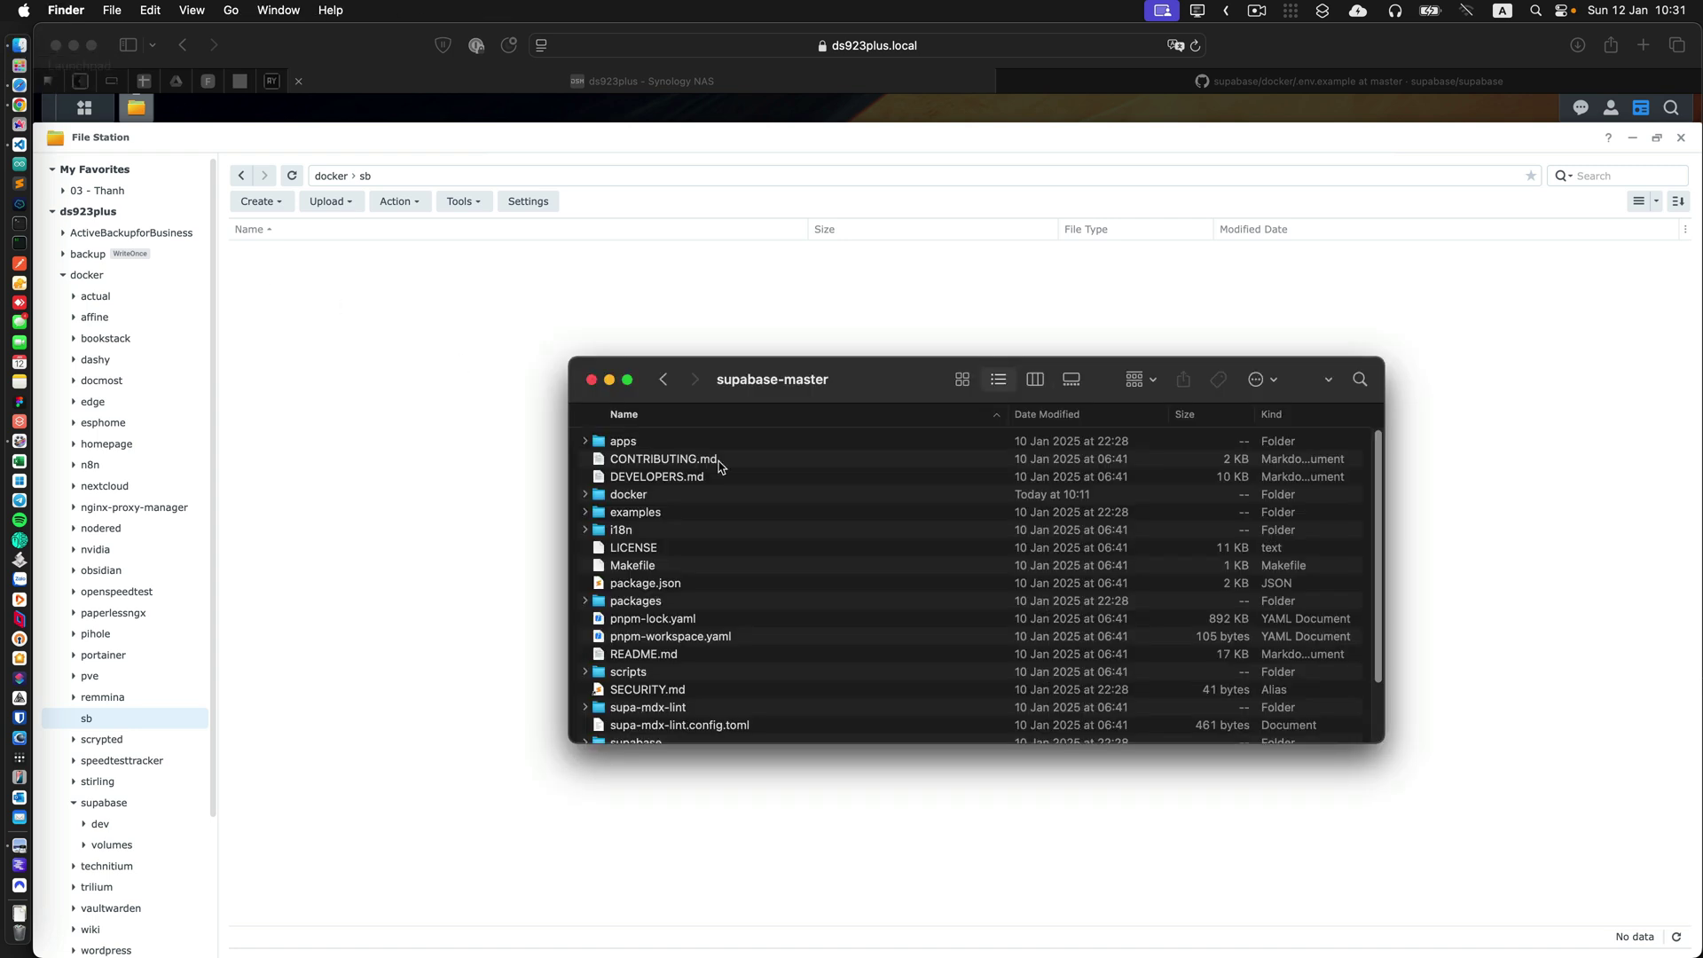
double_click(628, 495)
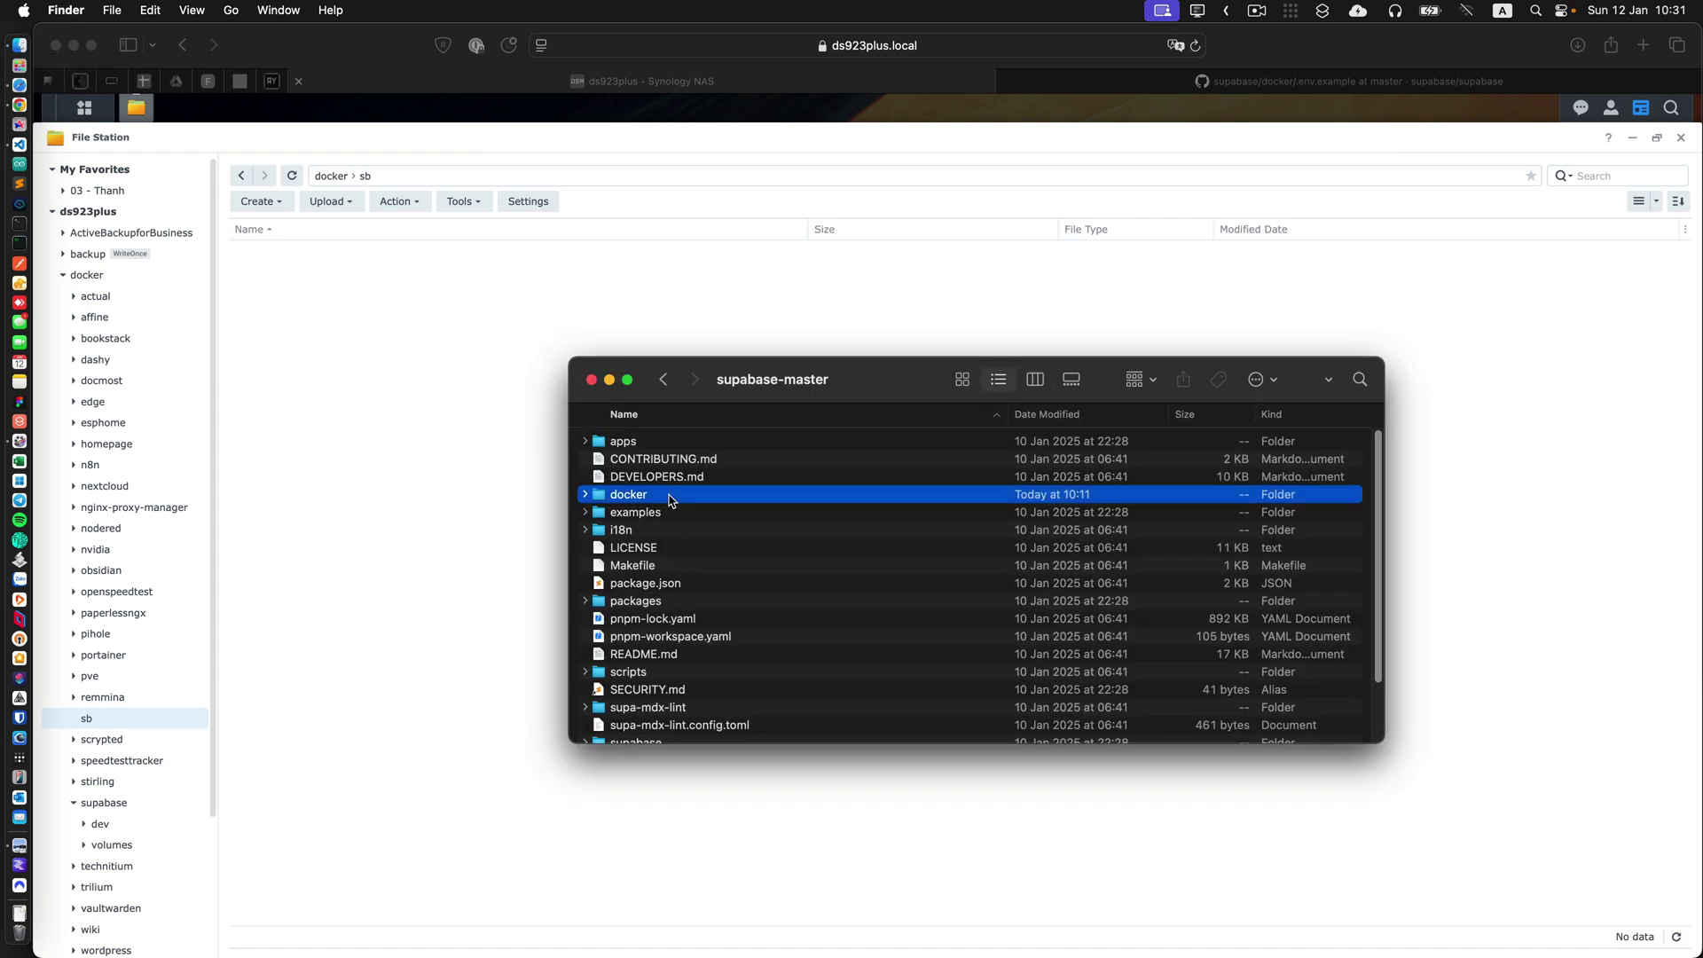
left_click_drag(819, 385, 1079, 389)
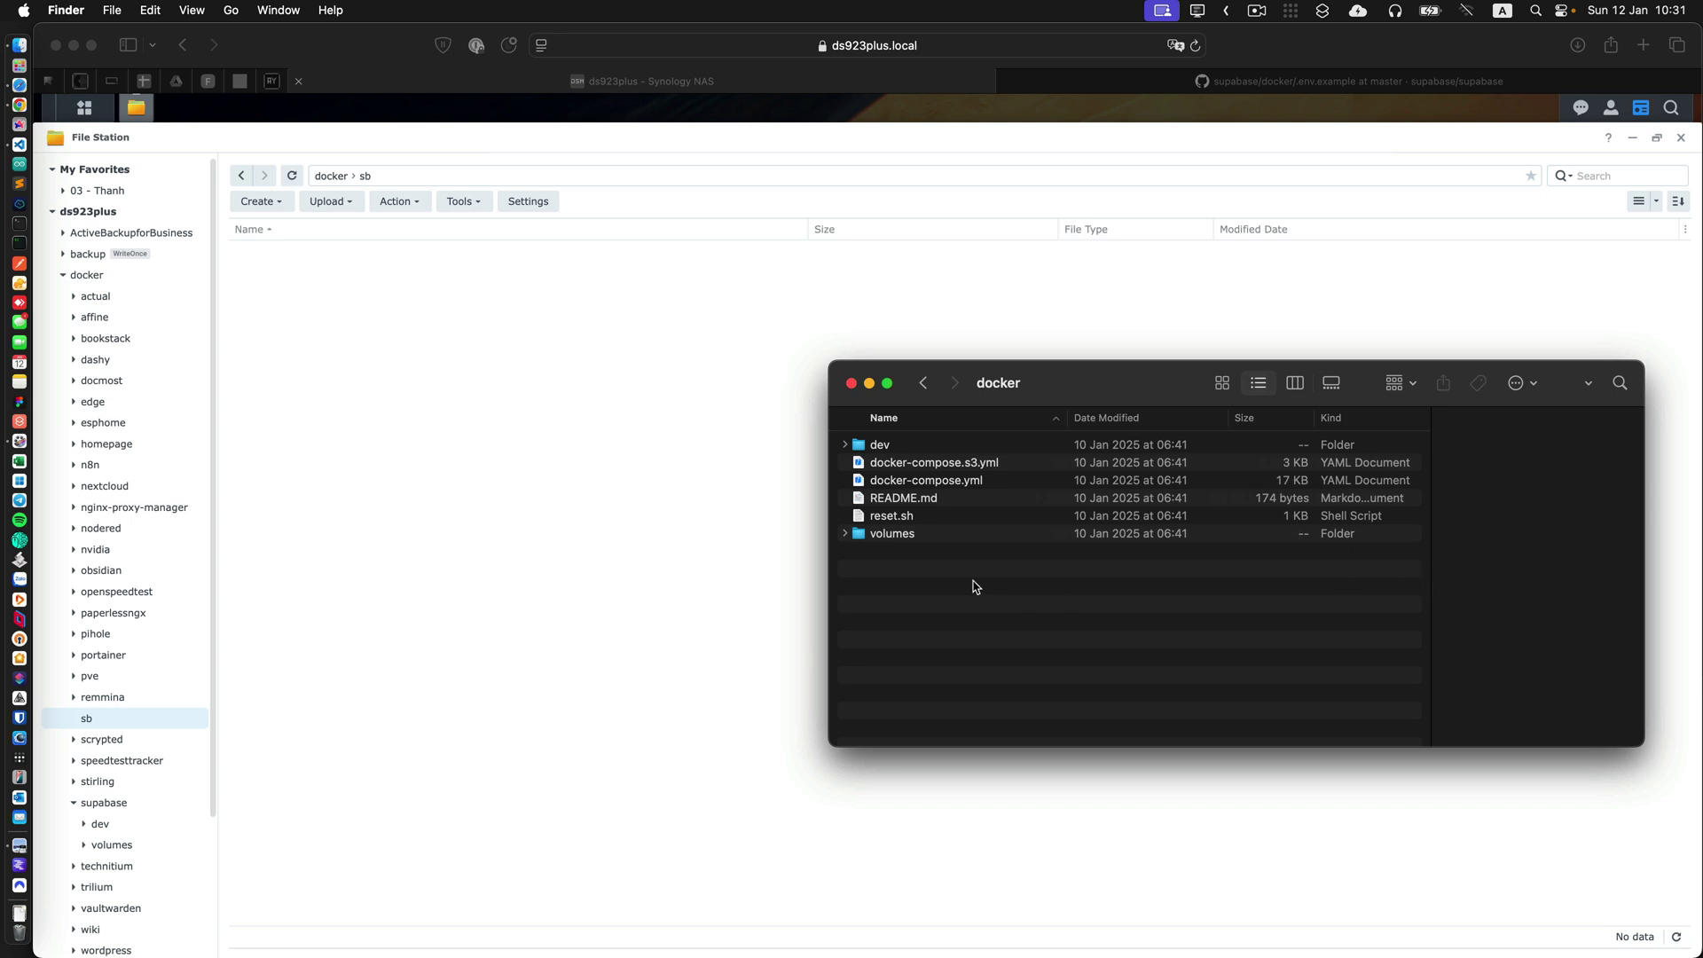
left_click_drag(1030, 619, 909, 442)
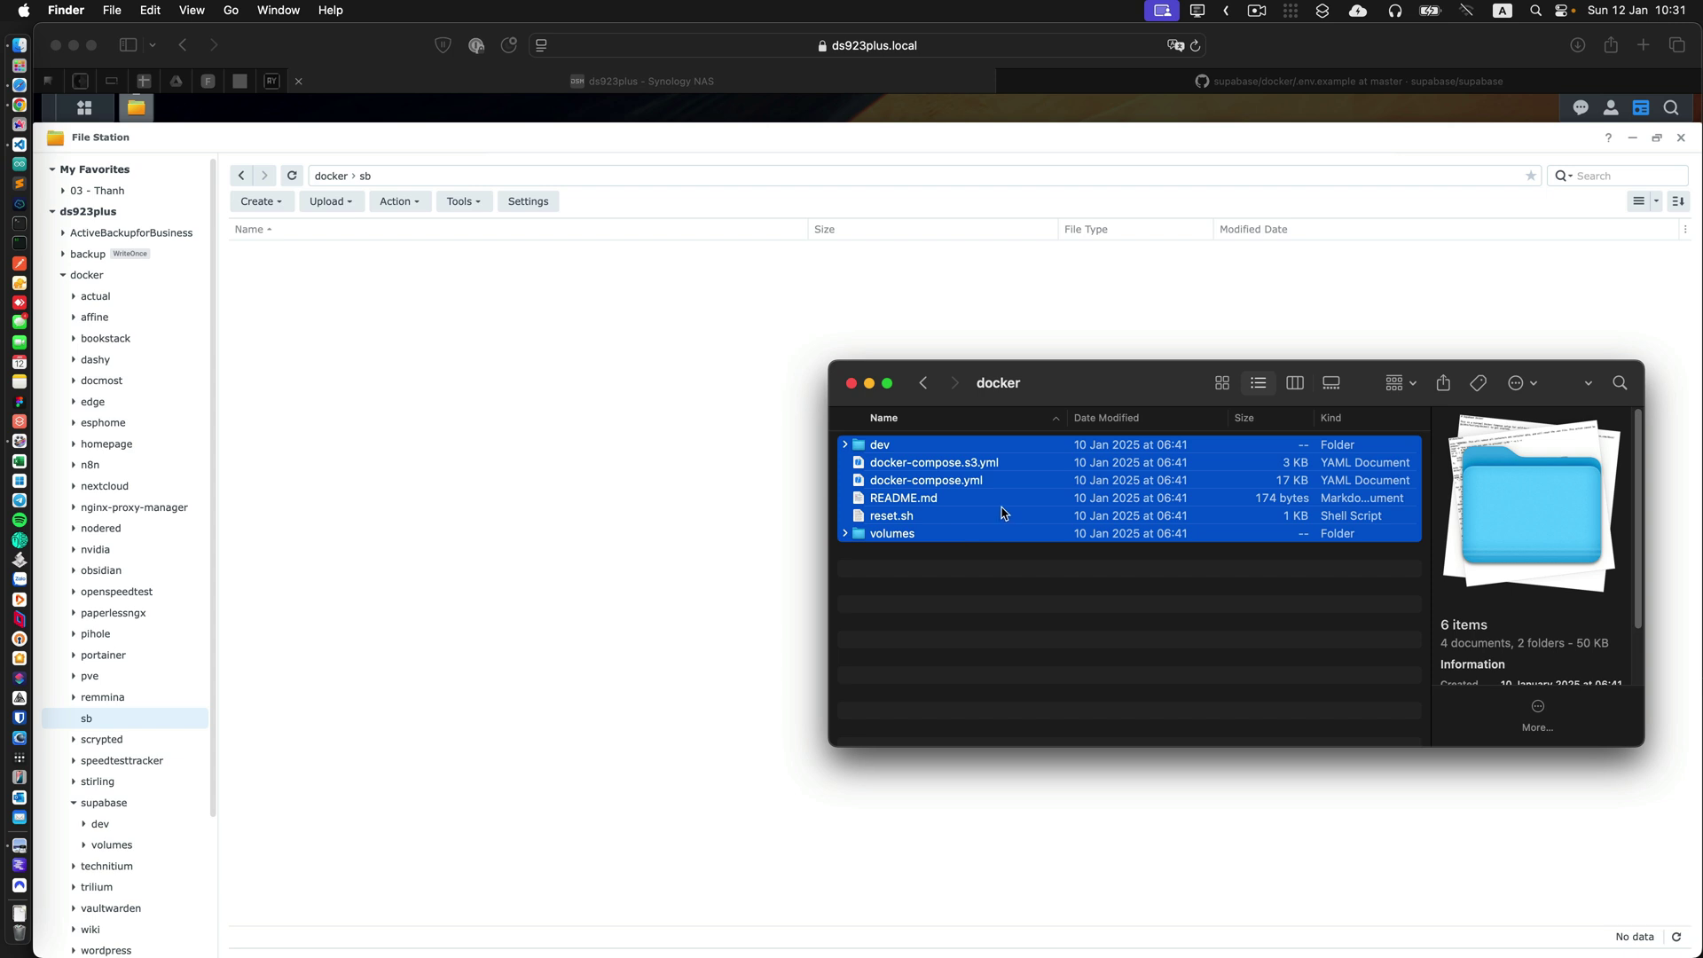
left_click_drag(1004, 511, 552, 532)
left_click(1020, 601)
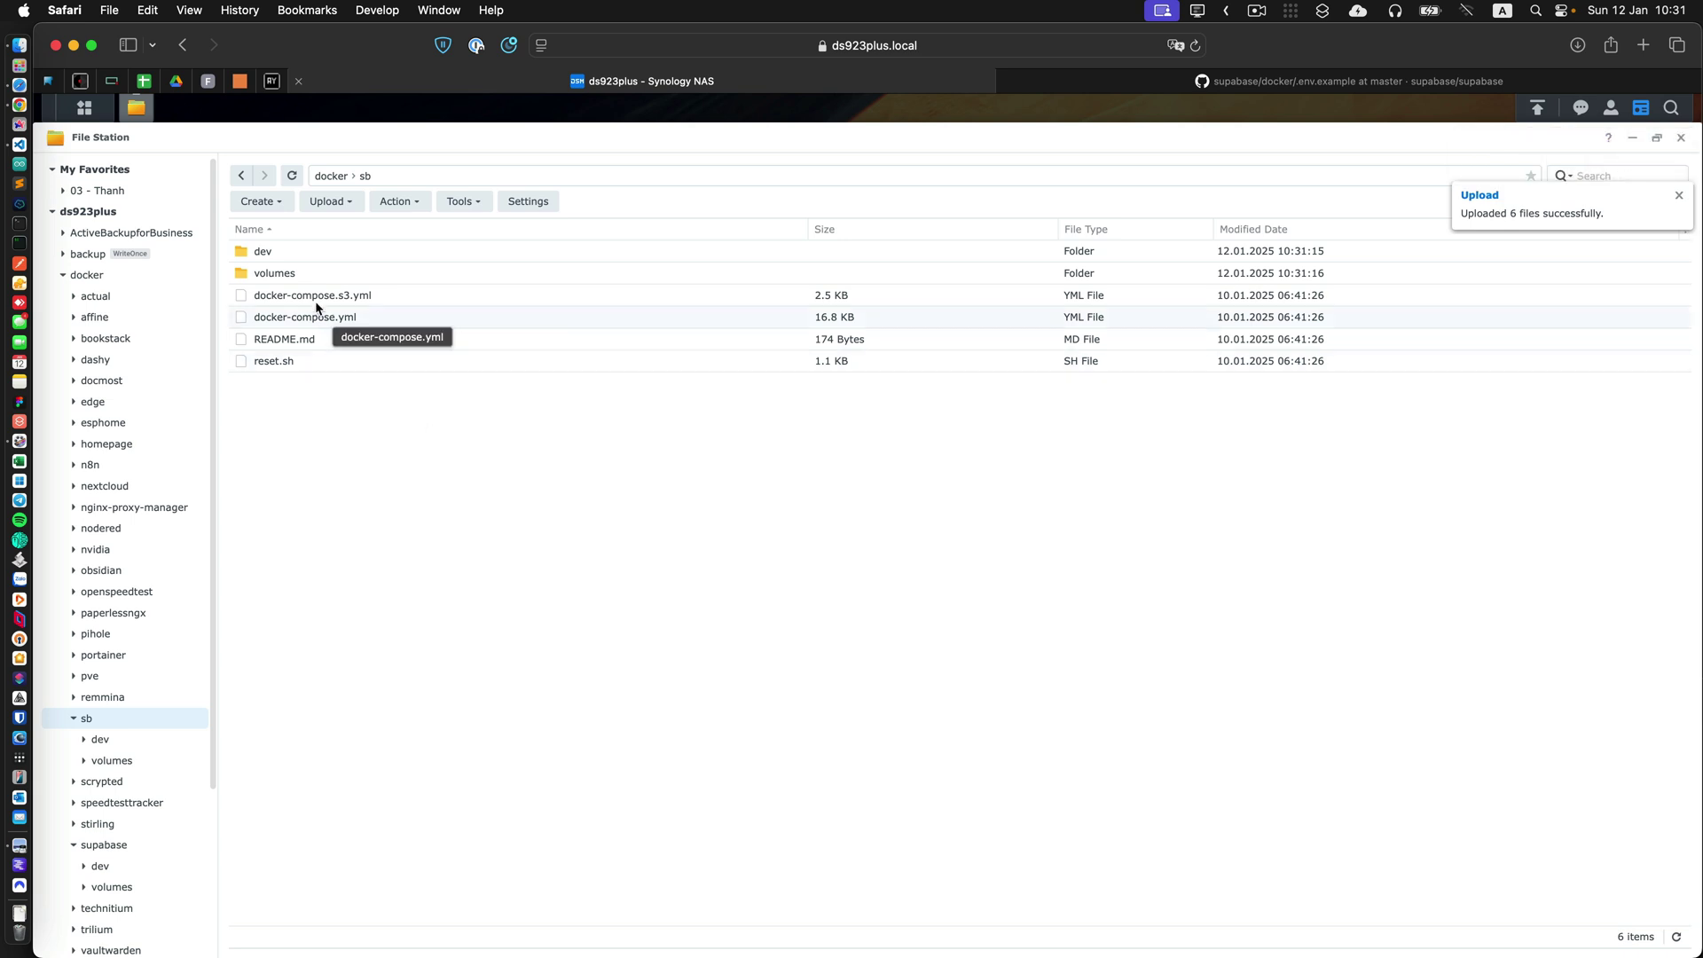
left_click(20, 144)
left_click(70, 112)
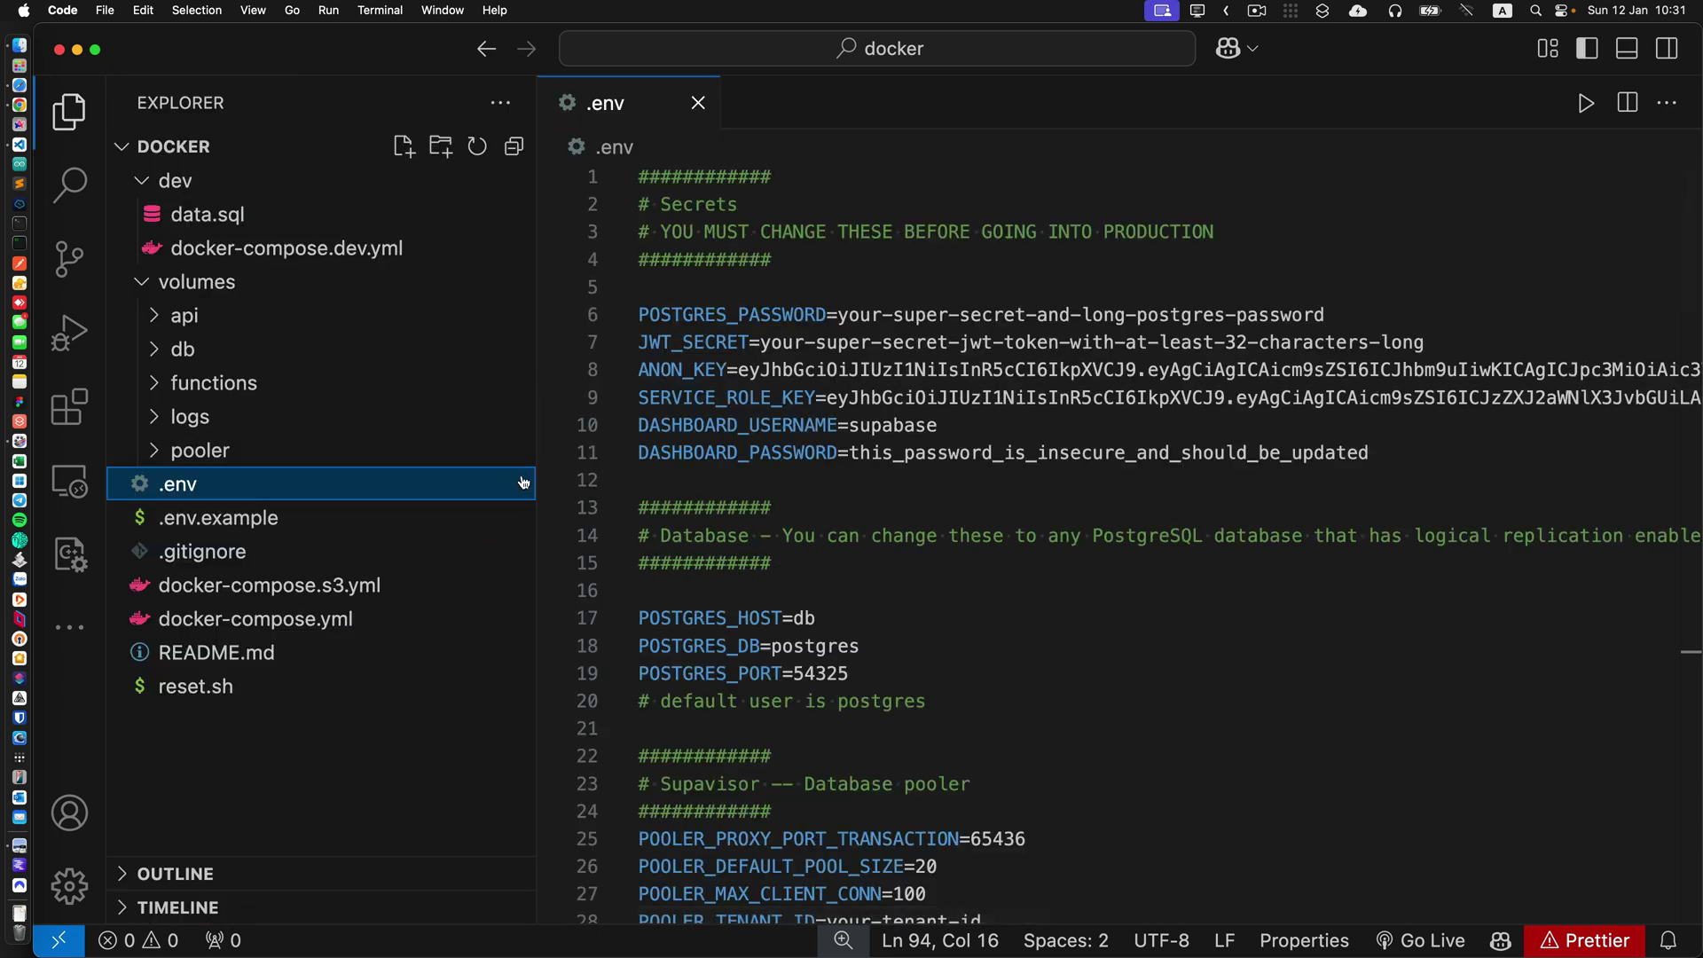
Rename .env to env in the VS Code Explorer, then go back to the NAS browser.
right_click(260, 486)
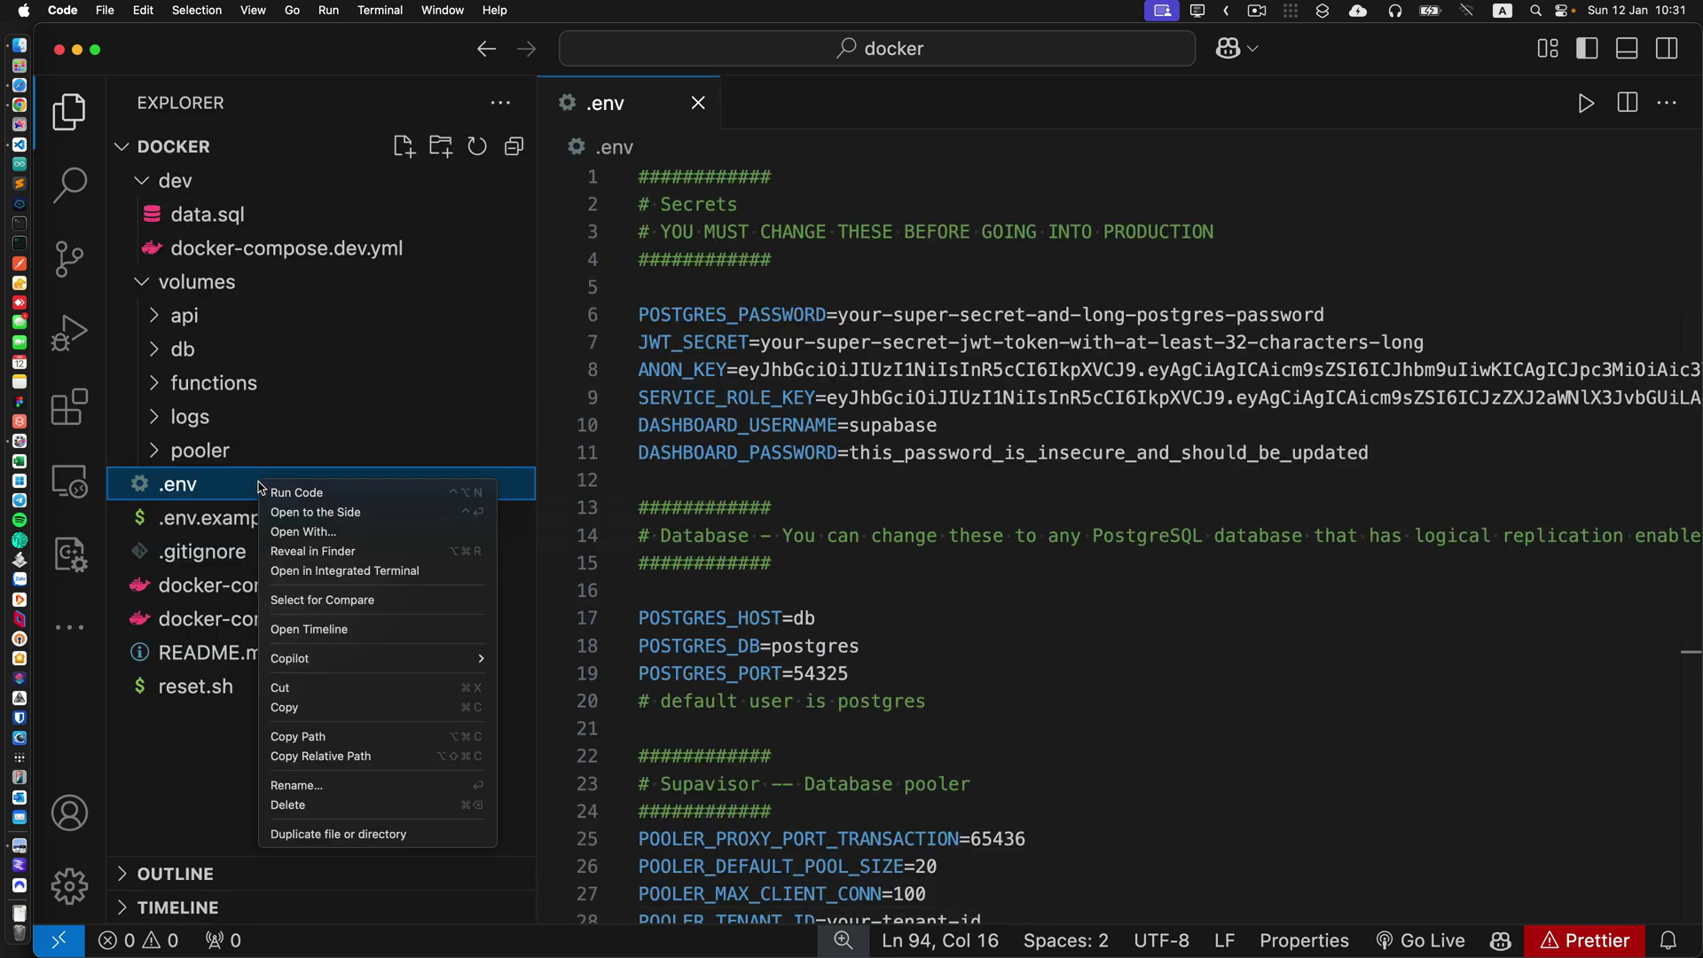
left_click(372, 785)
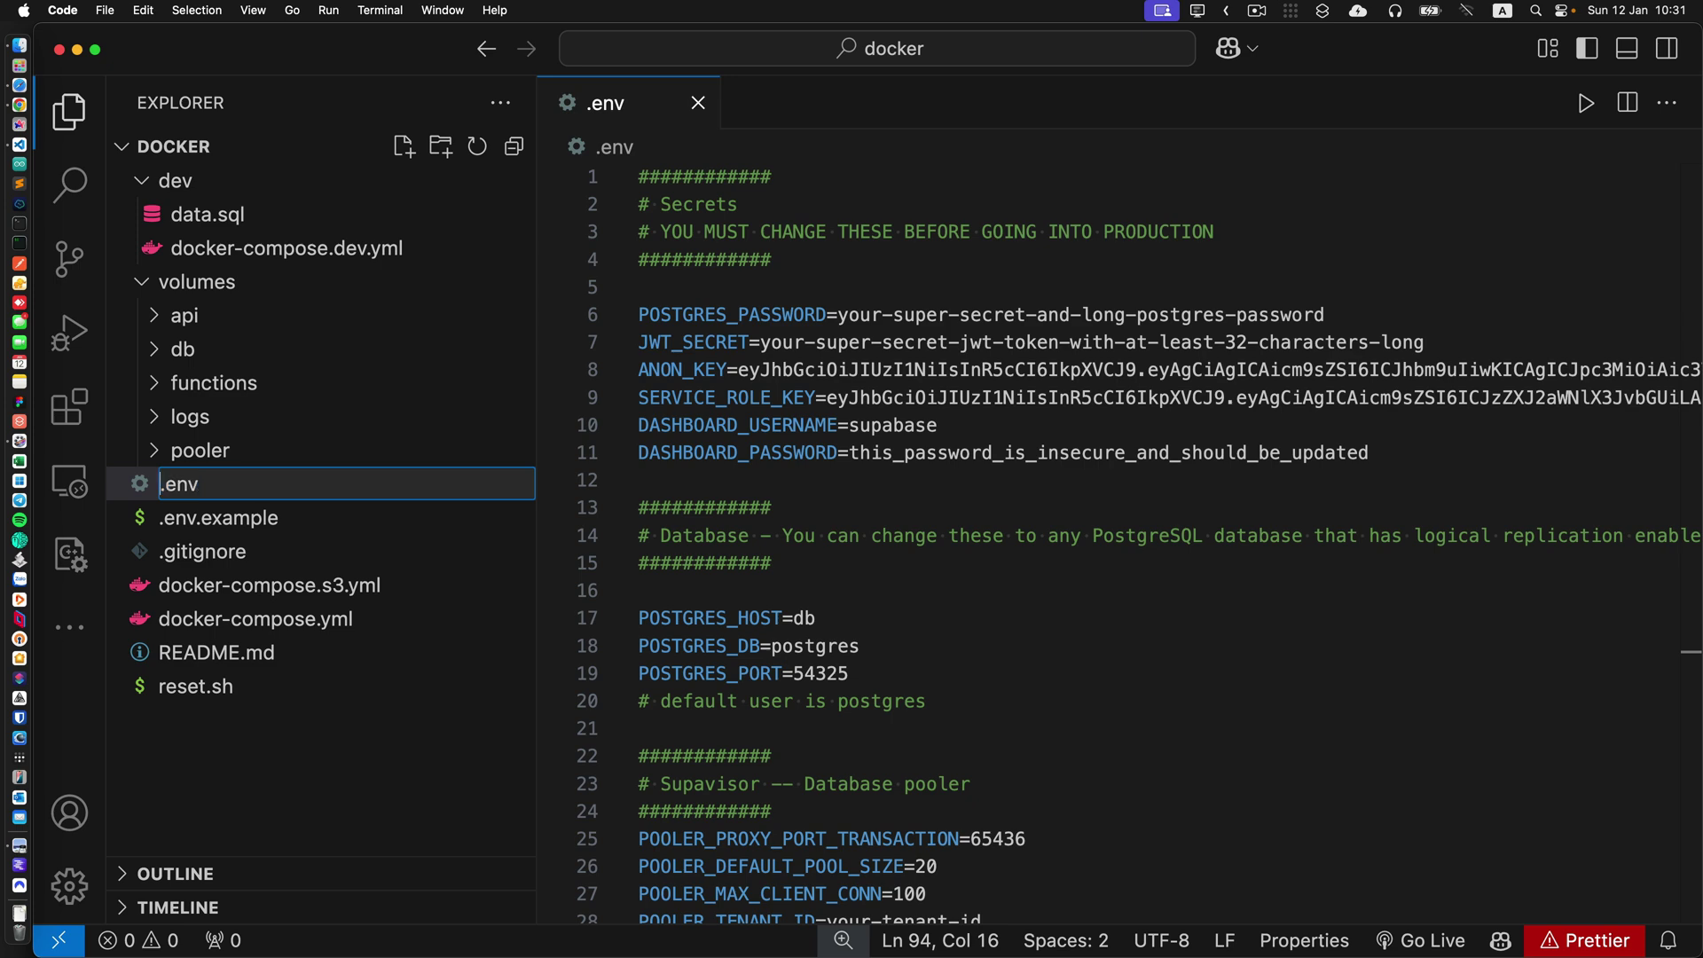
key("Delete")
key("Return")
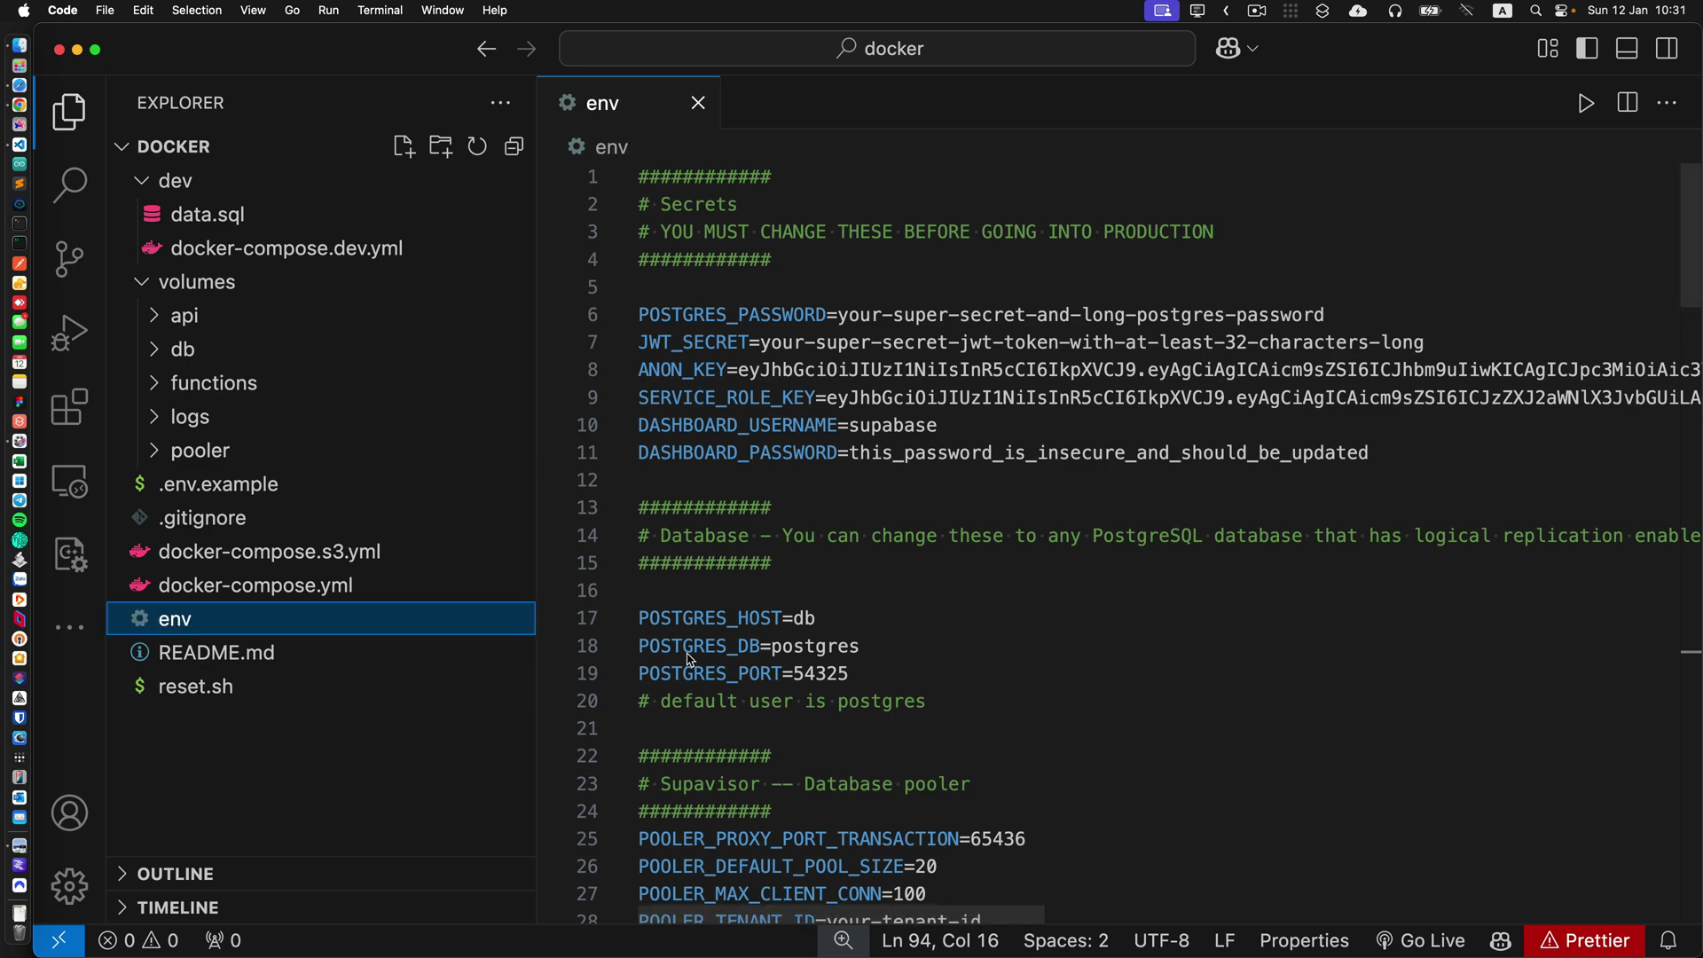
key("super+Tab")
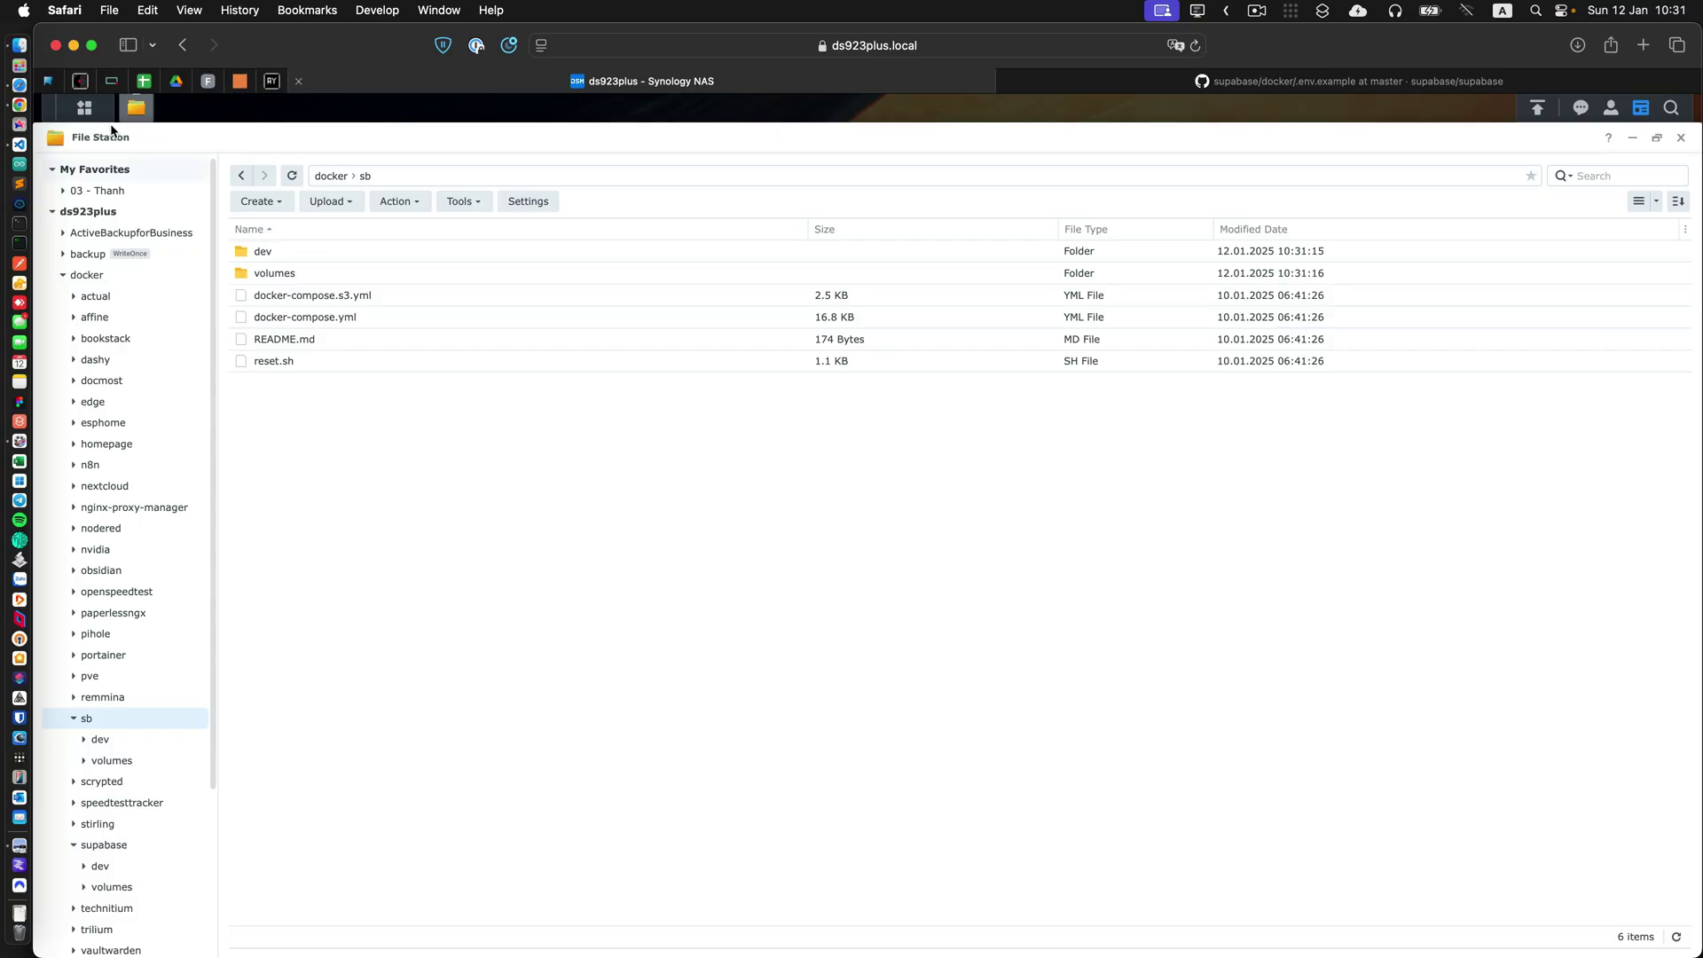
Upload only the env file into docker/sb, replacing any existing copy.
key("super+Tab")
left_click(943, 619)
left_click(905, 497)
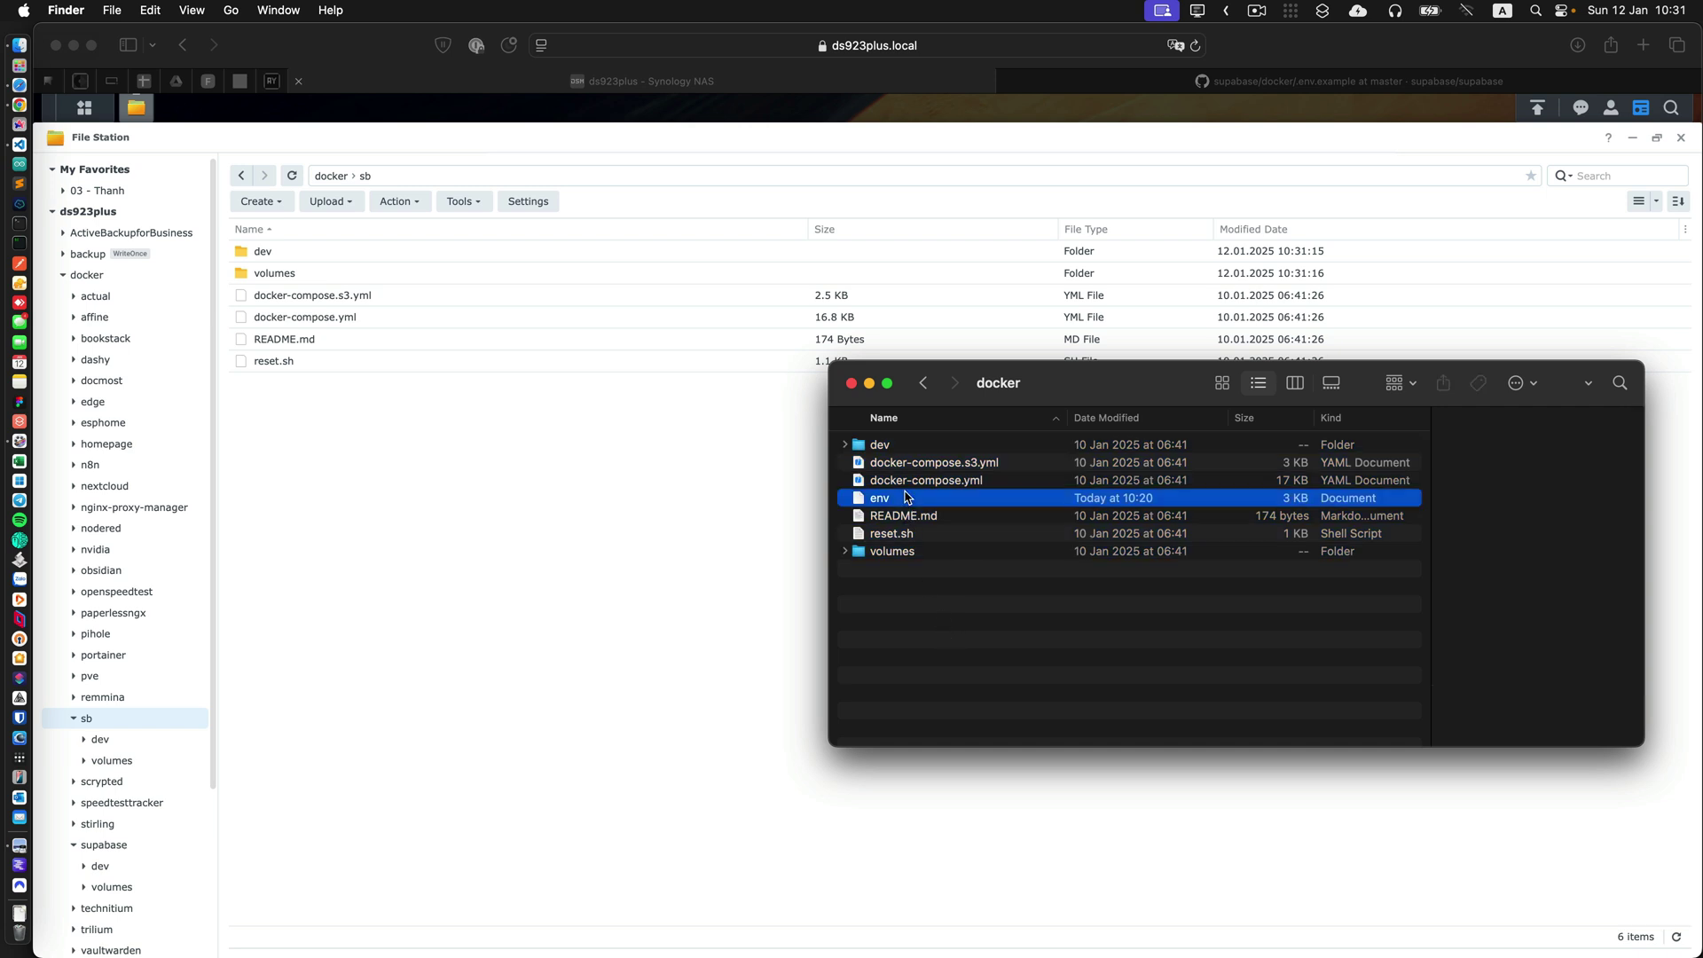
left_click_drag(905, 498, 513, 539)
left_click(628, 633)
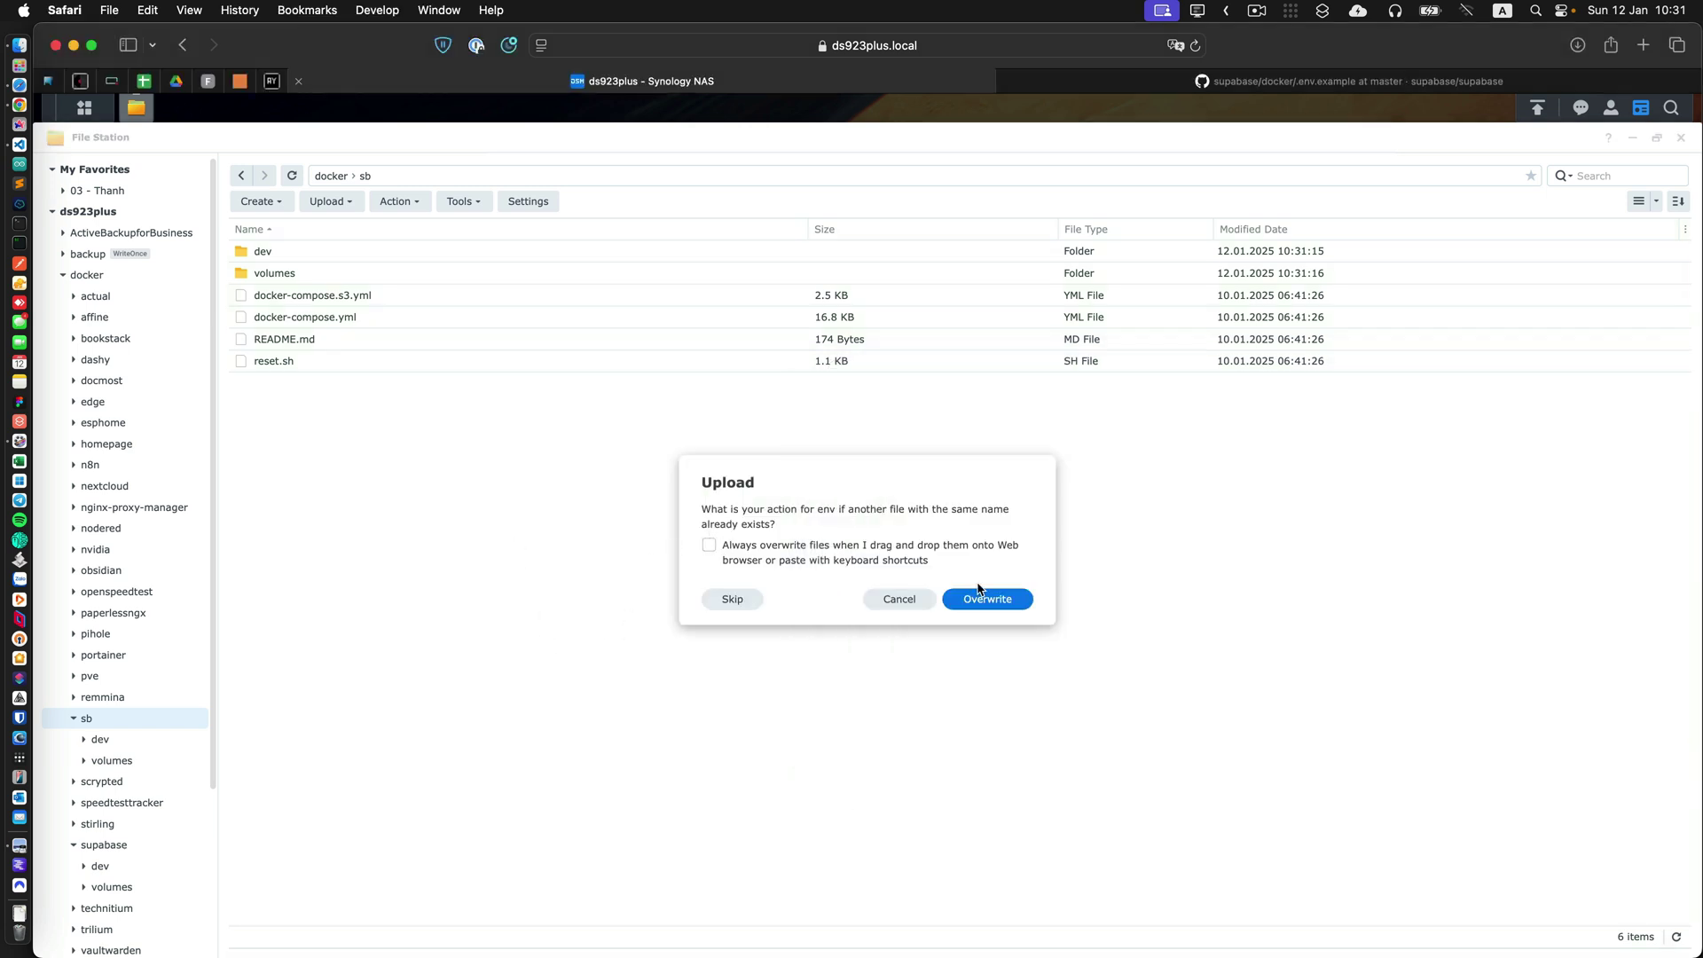
left_click(981, 598)
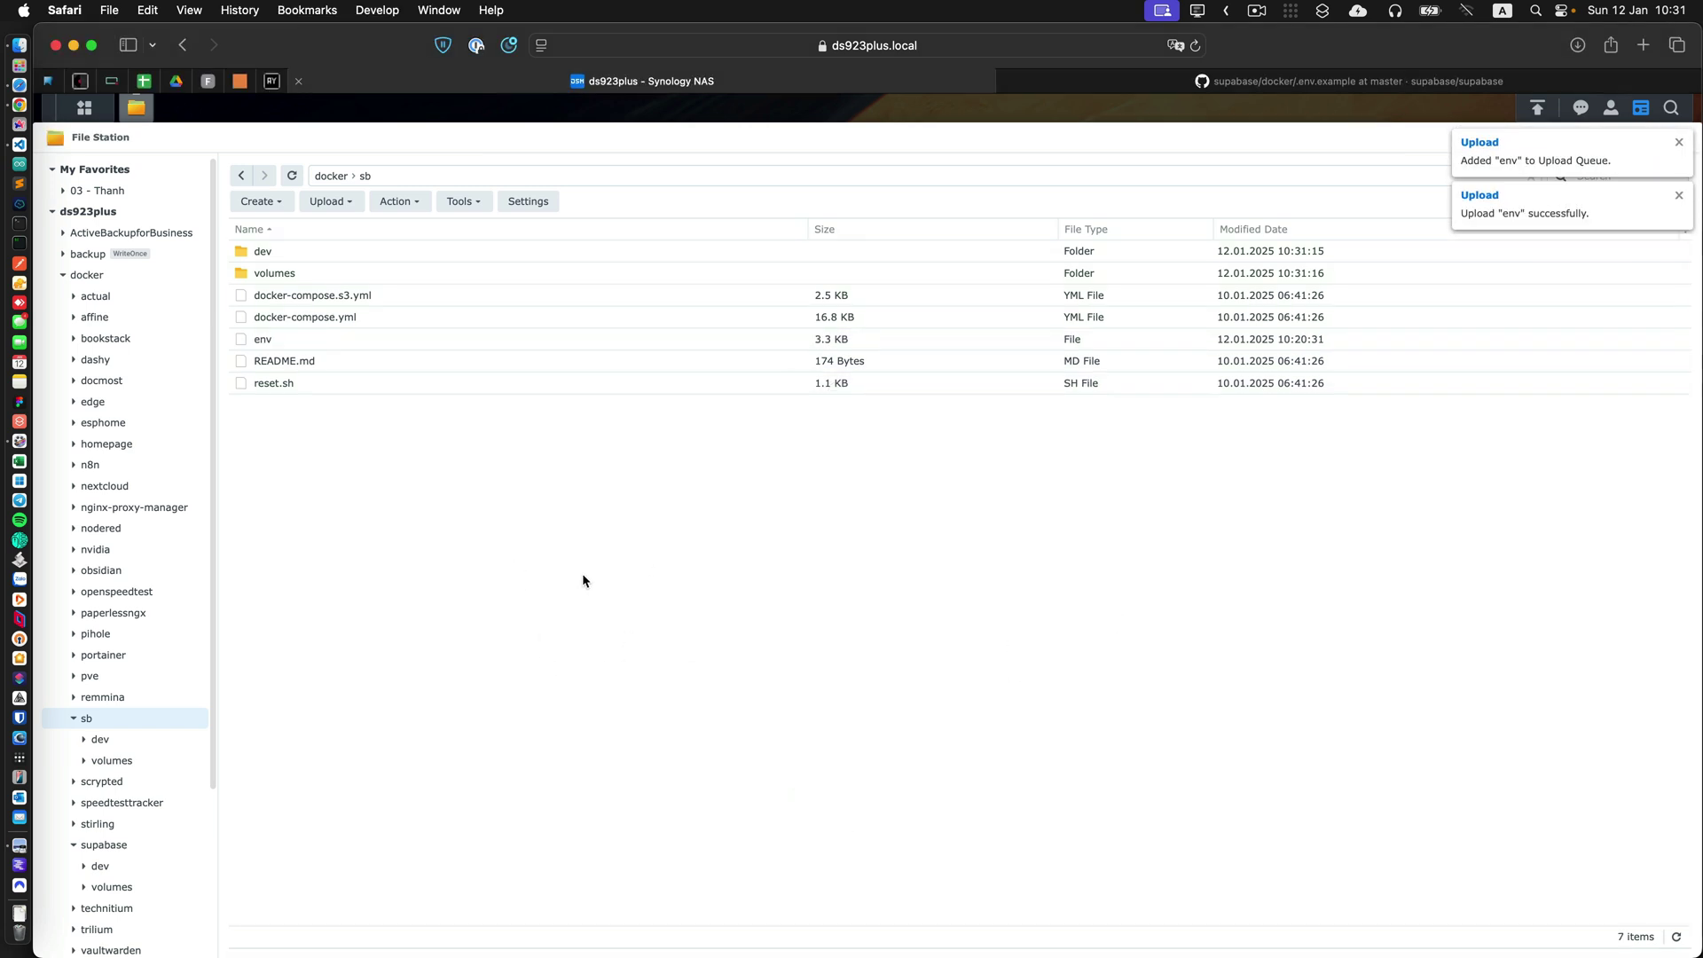
Rename the uploaded env file on the NAS to .env.
left_click(282, 339)
right_click(307, 338)
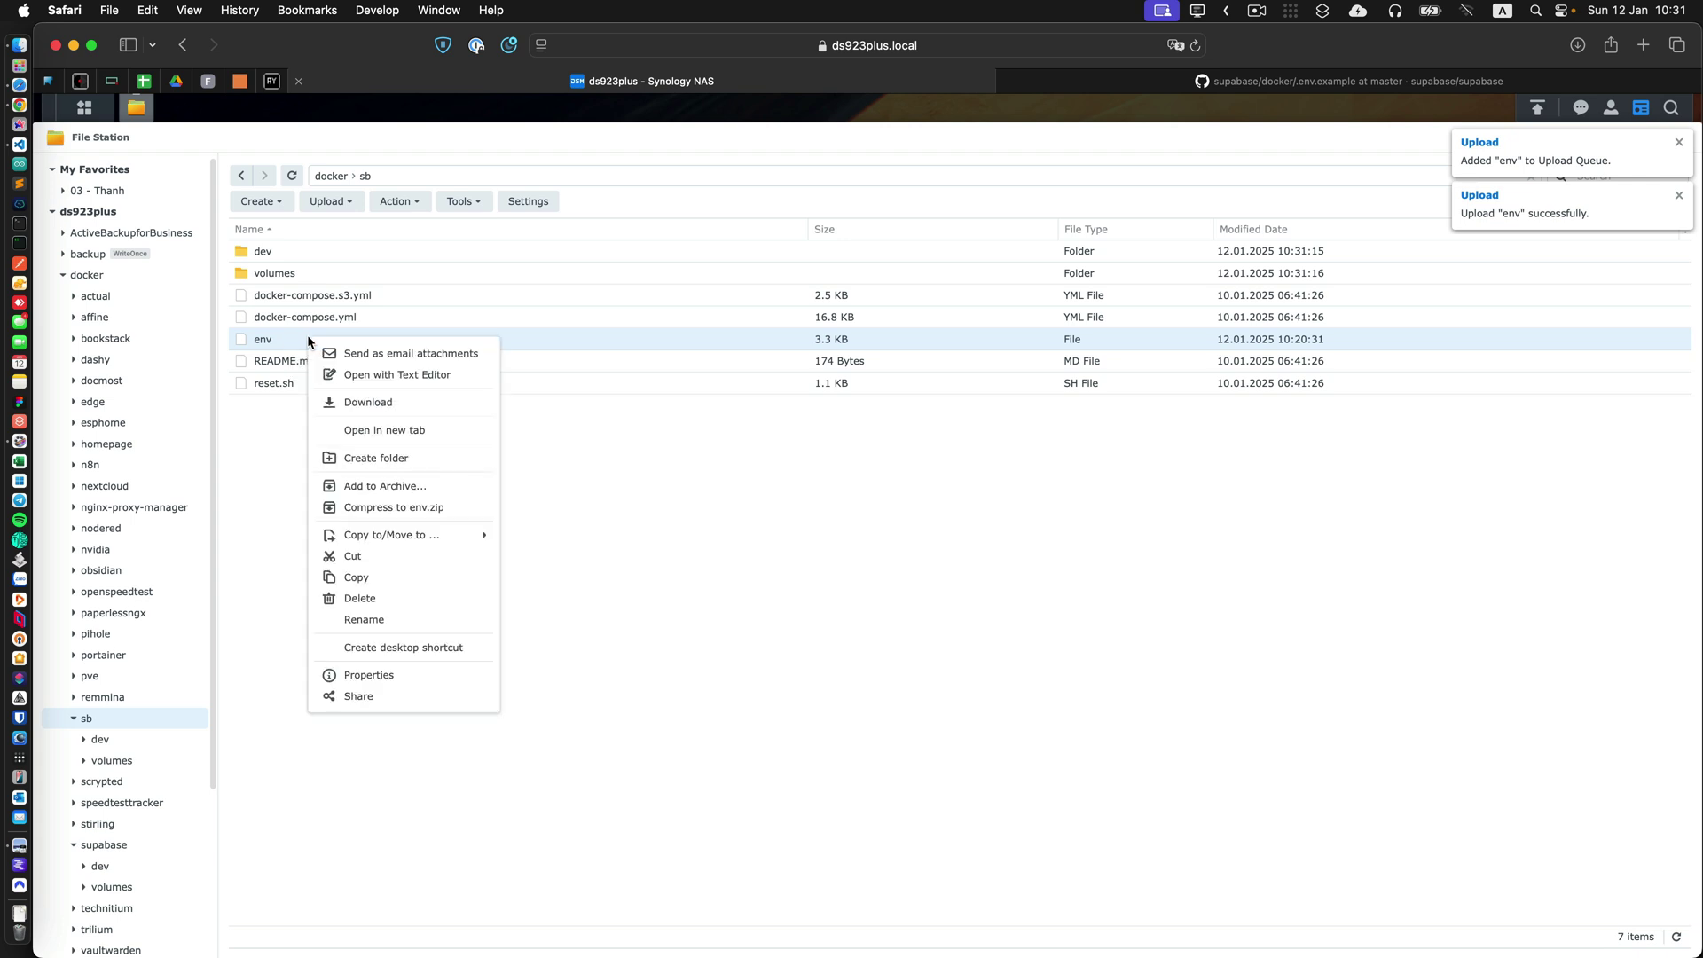
left_click(384, 619)
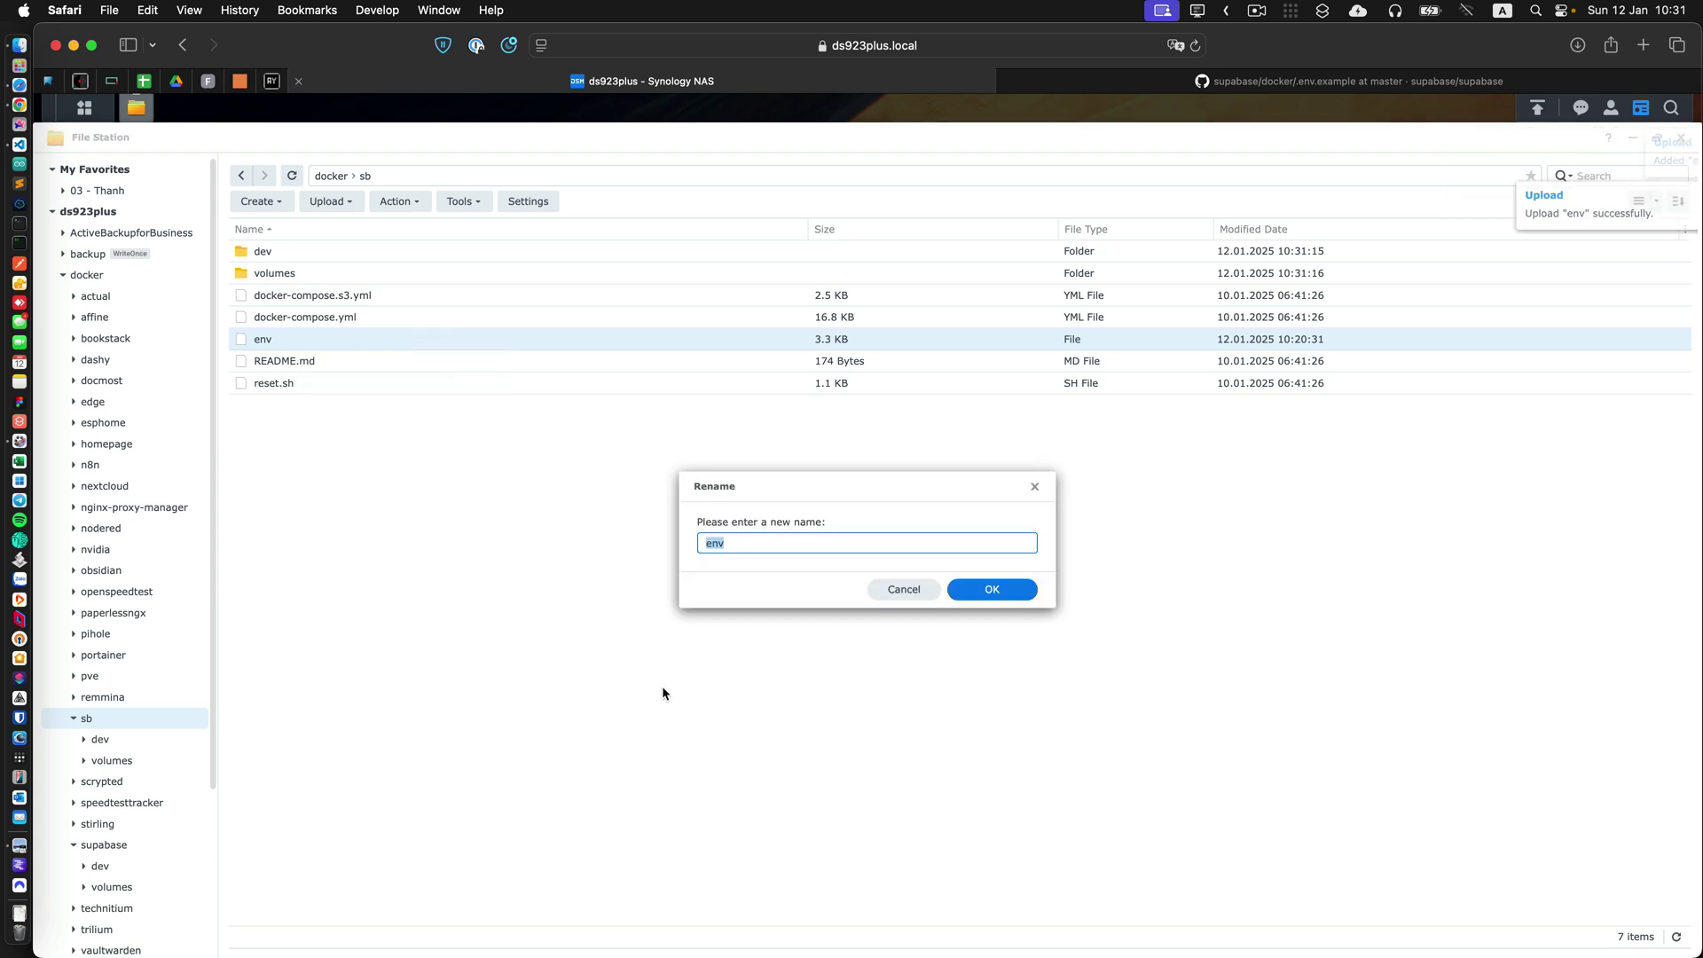
key("Left")
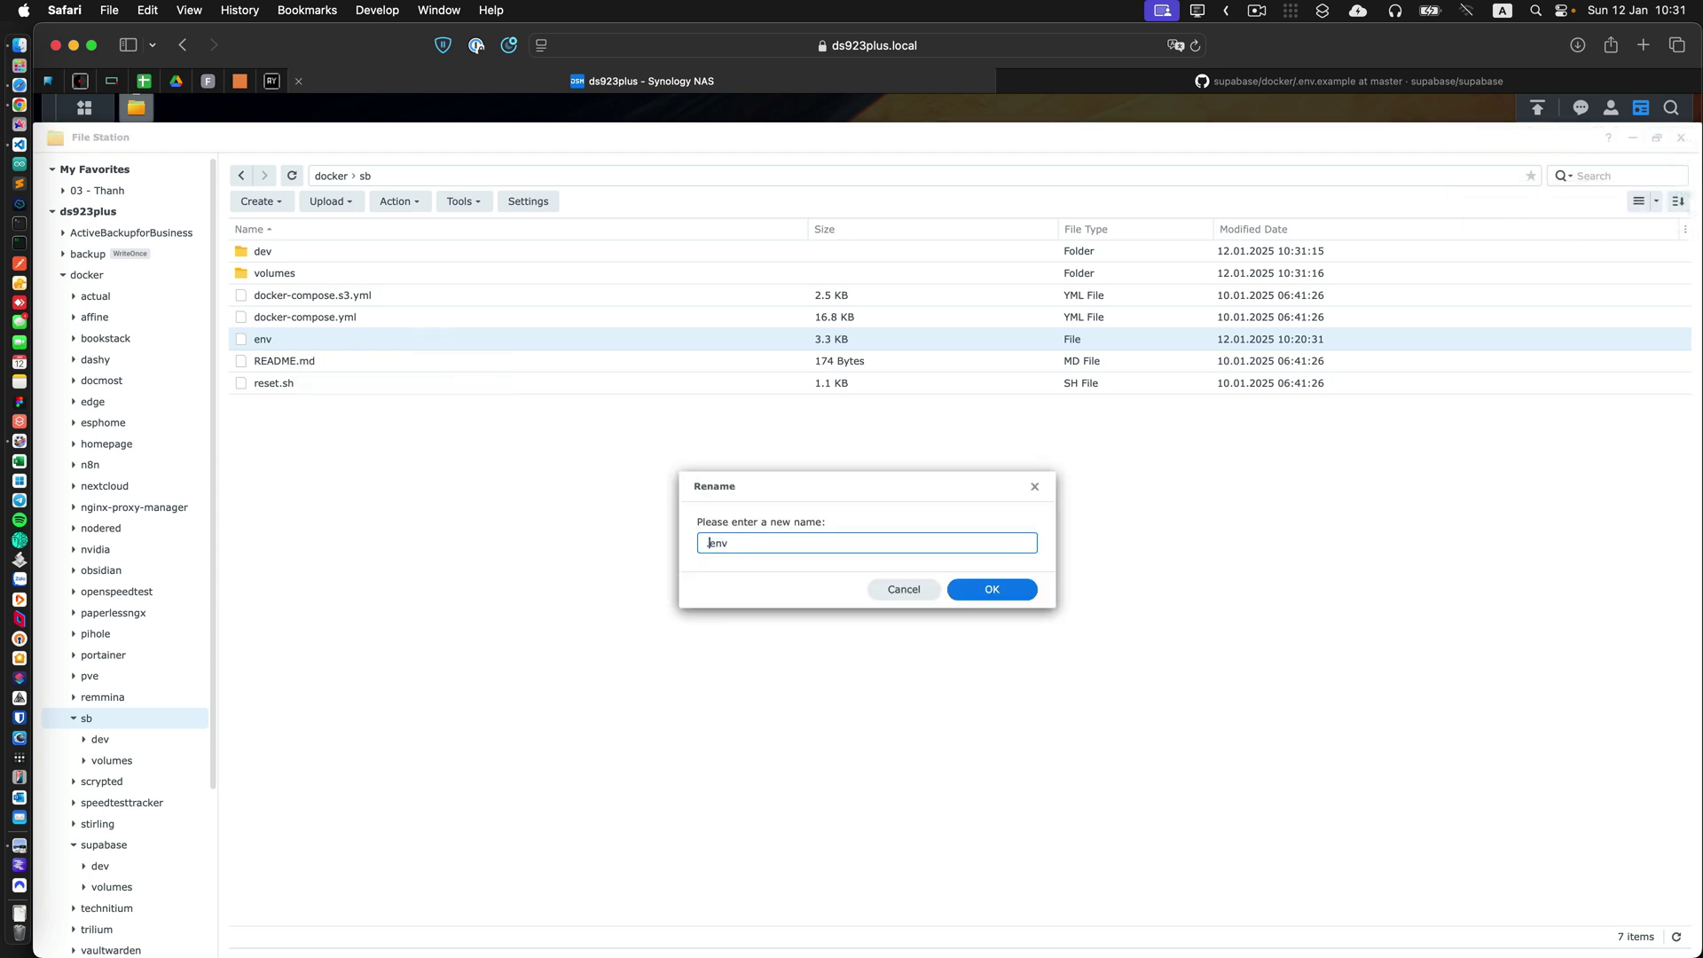
type(".")
left_click(1011, 591)
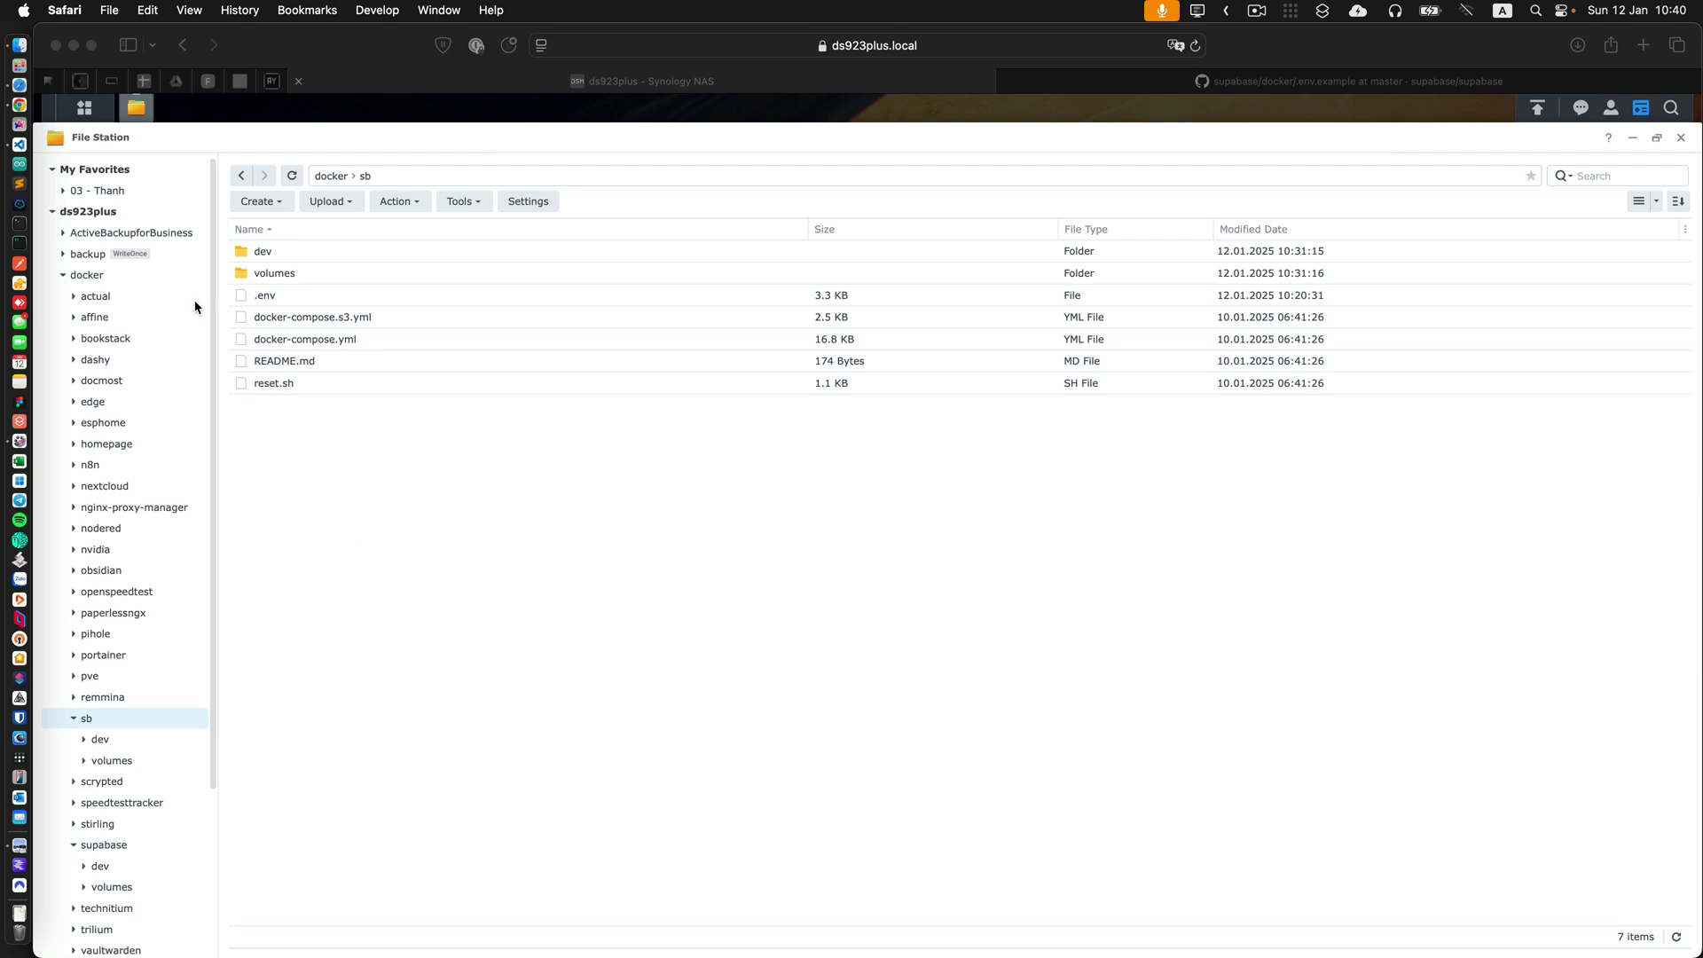
Launch Container Manager from the Main Menu and open its Project page showing portainer.
left_click(85, 114)
left_click(85, 114)
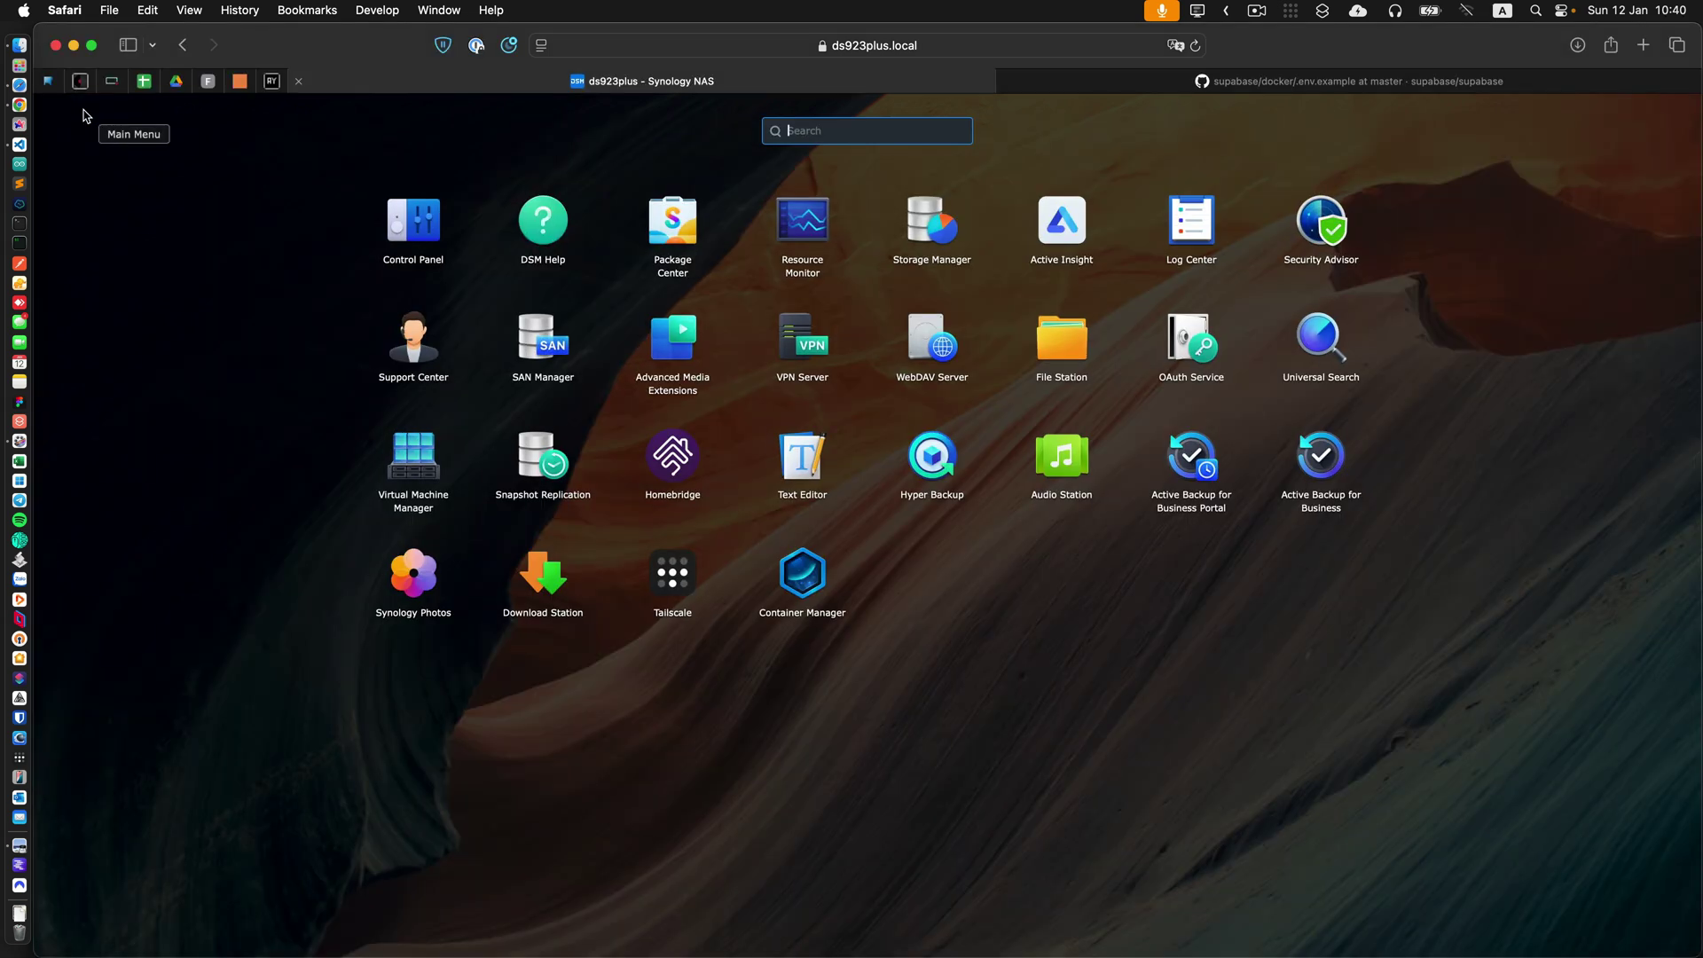
left_click(800, 586)
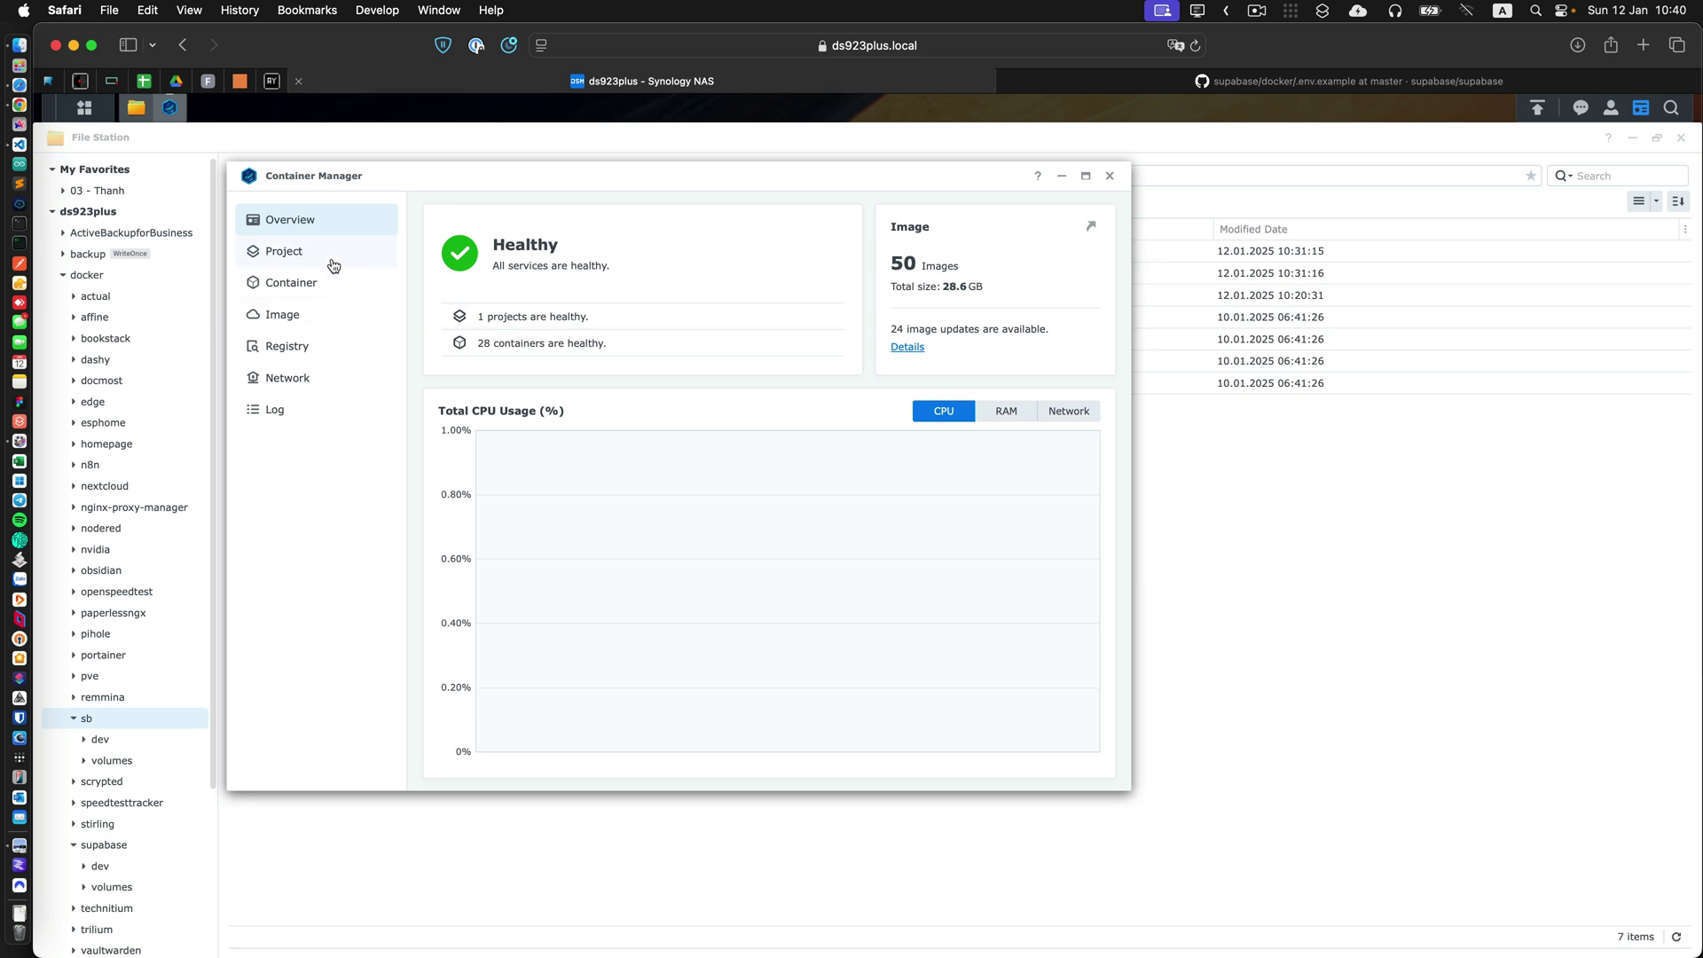
left_click(334, 265)
left_click_drag(505, 175, 704, 205)
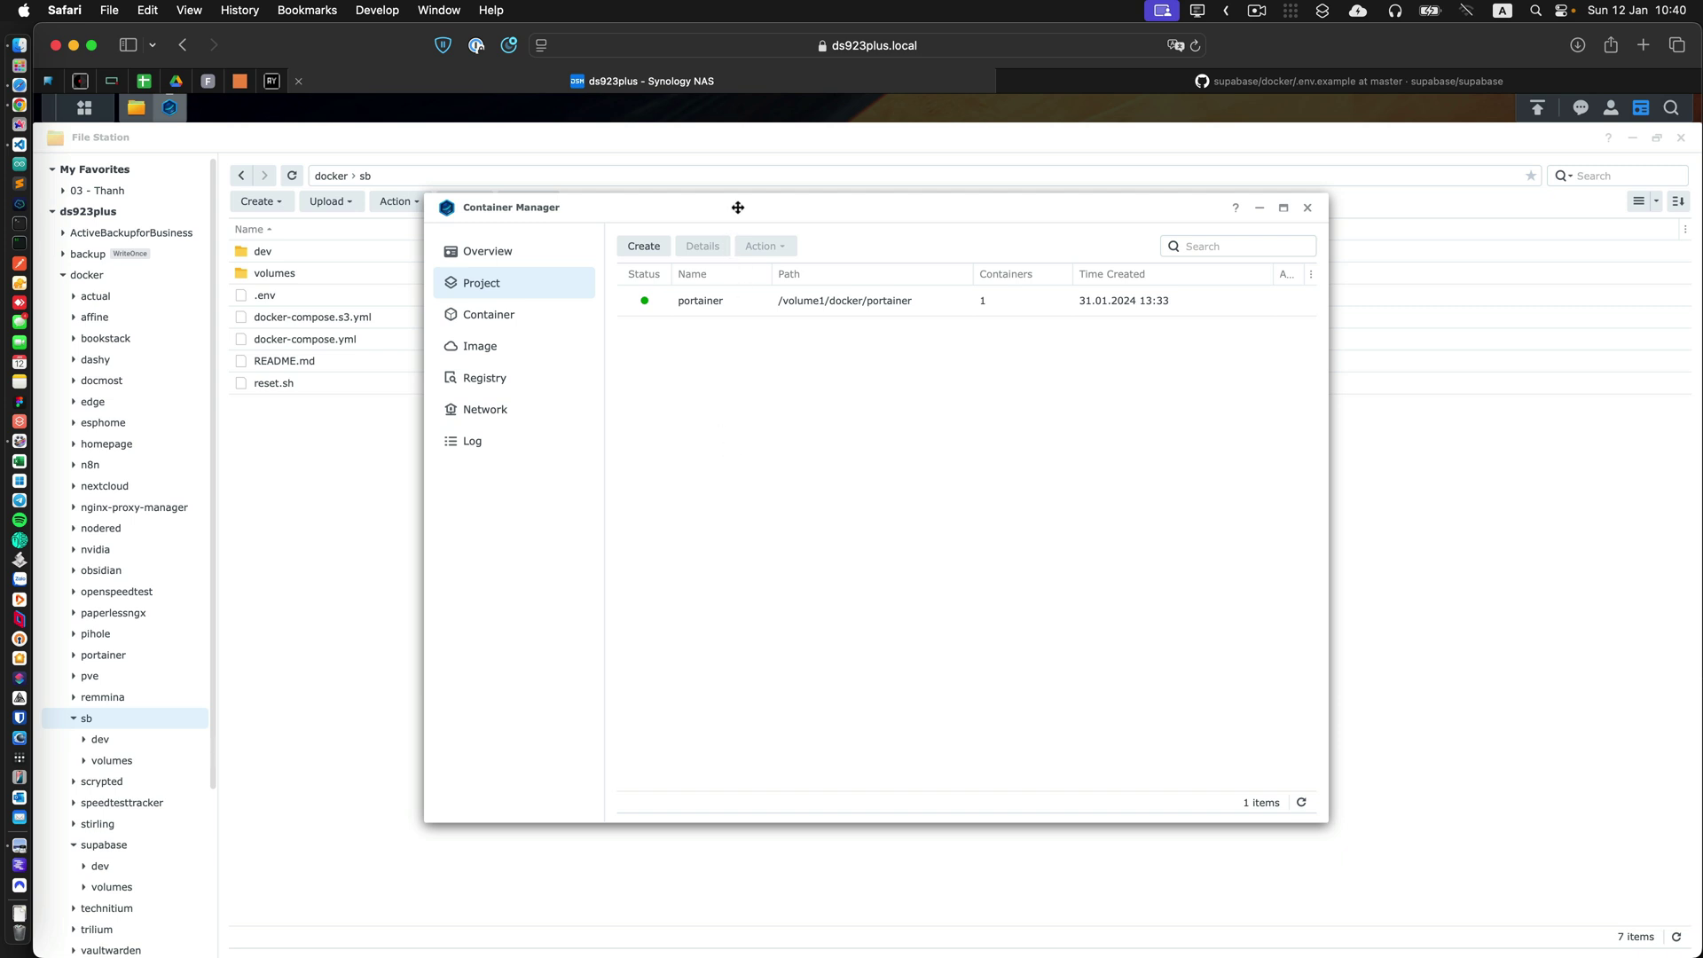
left_click_drag(737, 205, 742, 217)
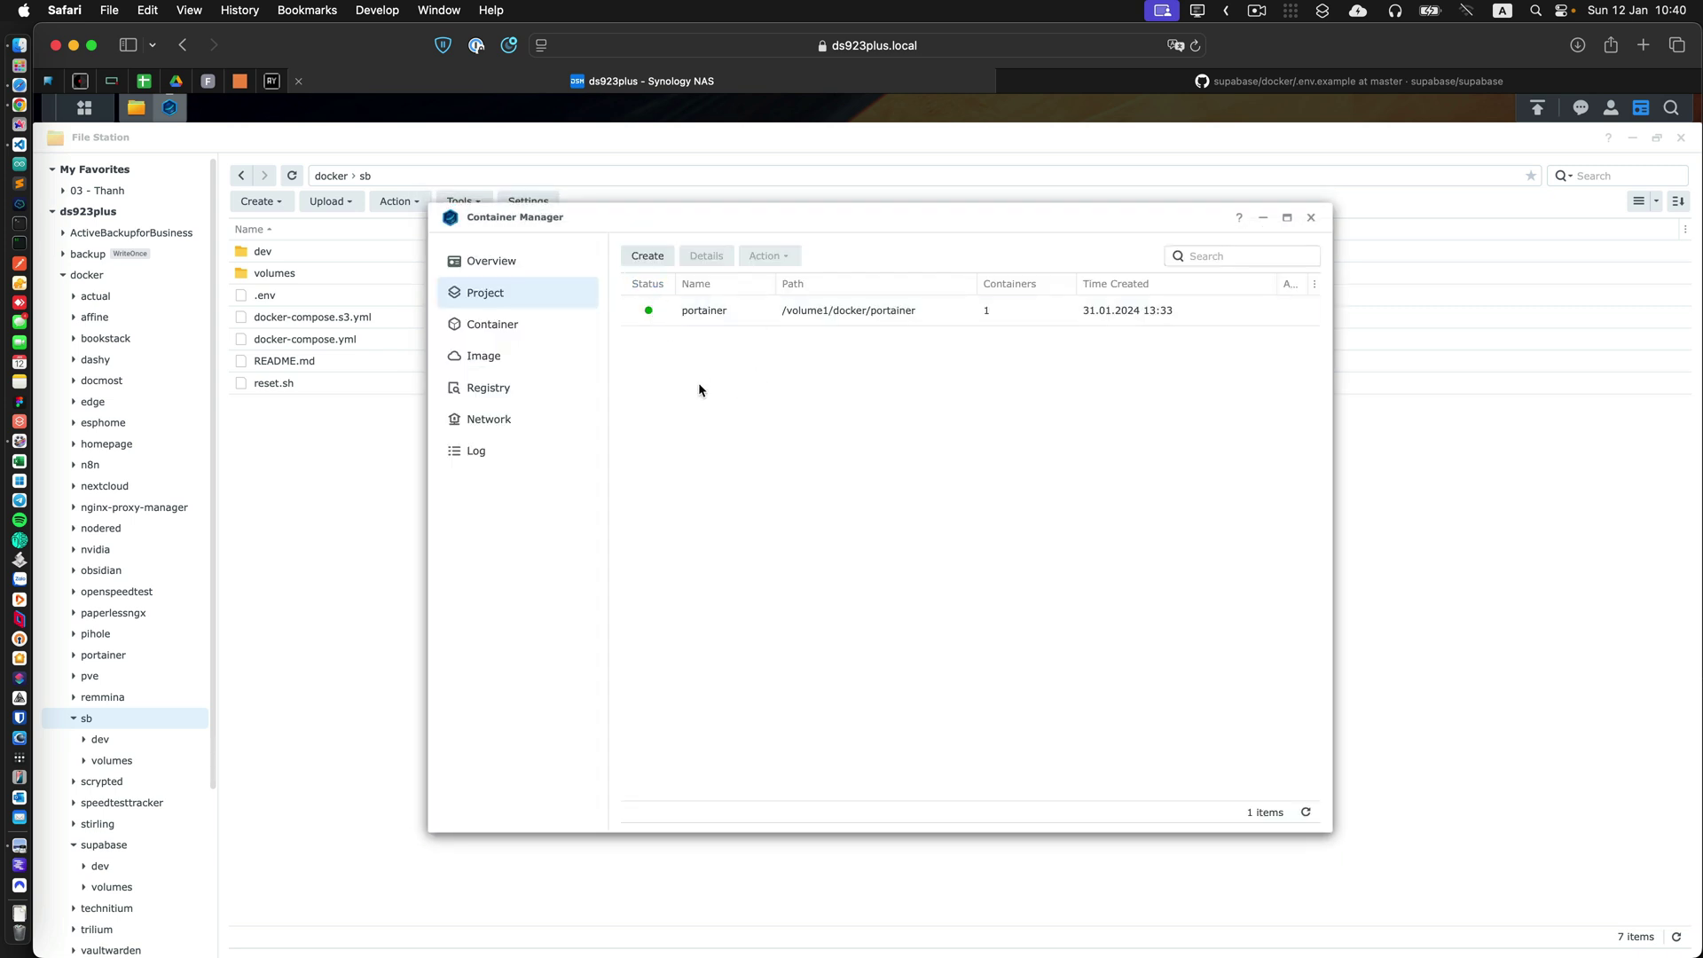
Start a new project named supabase with its path set to docker/sb.
left_click(647, 256)
left_click(837, 404)
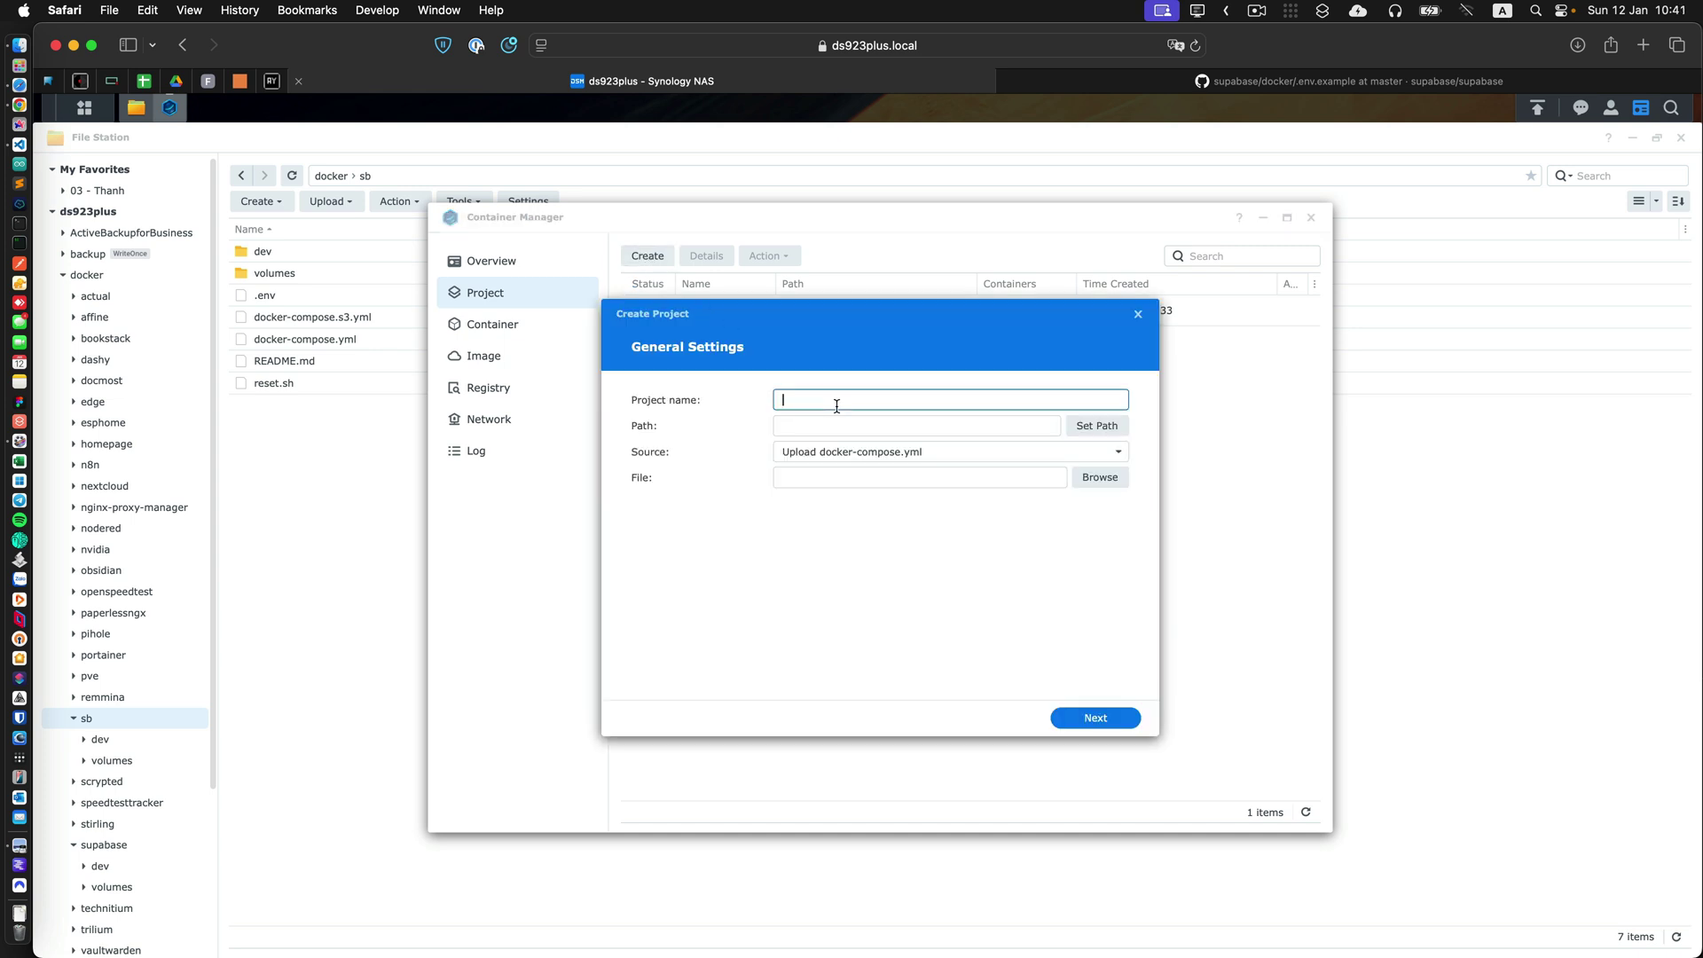
type("sb")
key("BackSpace")
type("supabase")
left_click(1098, 427)
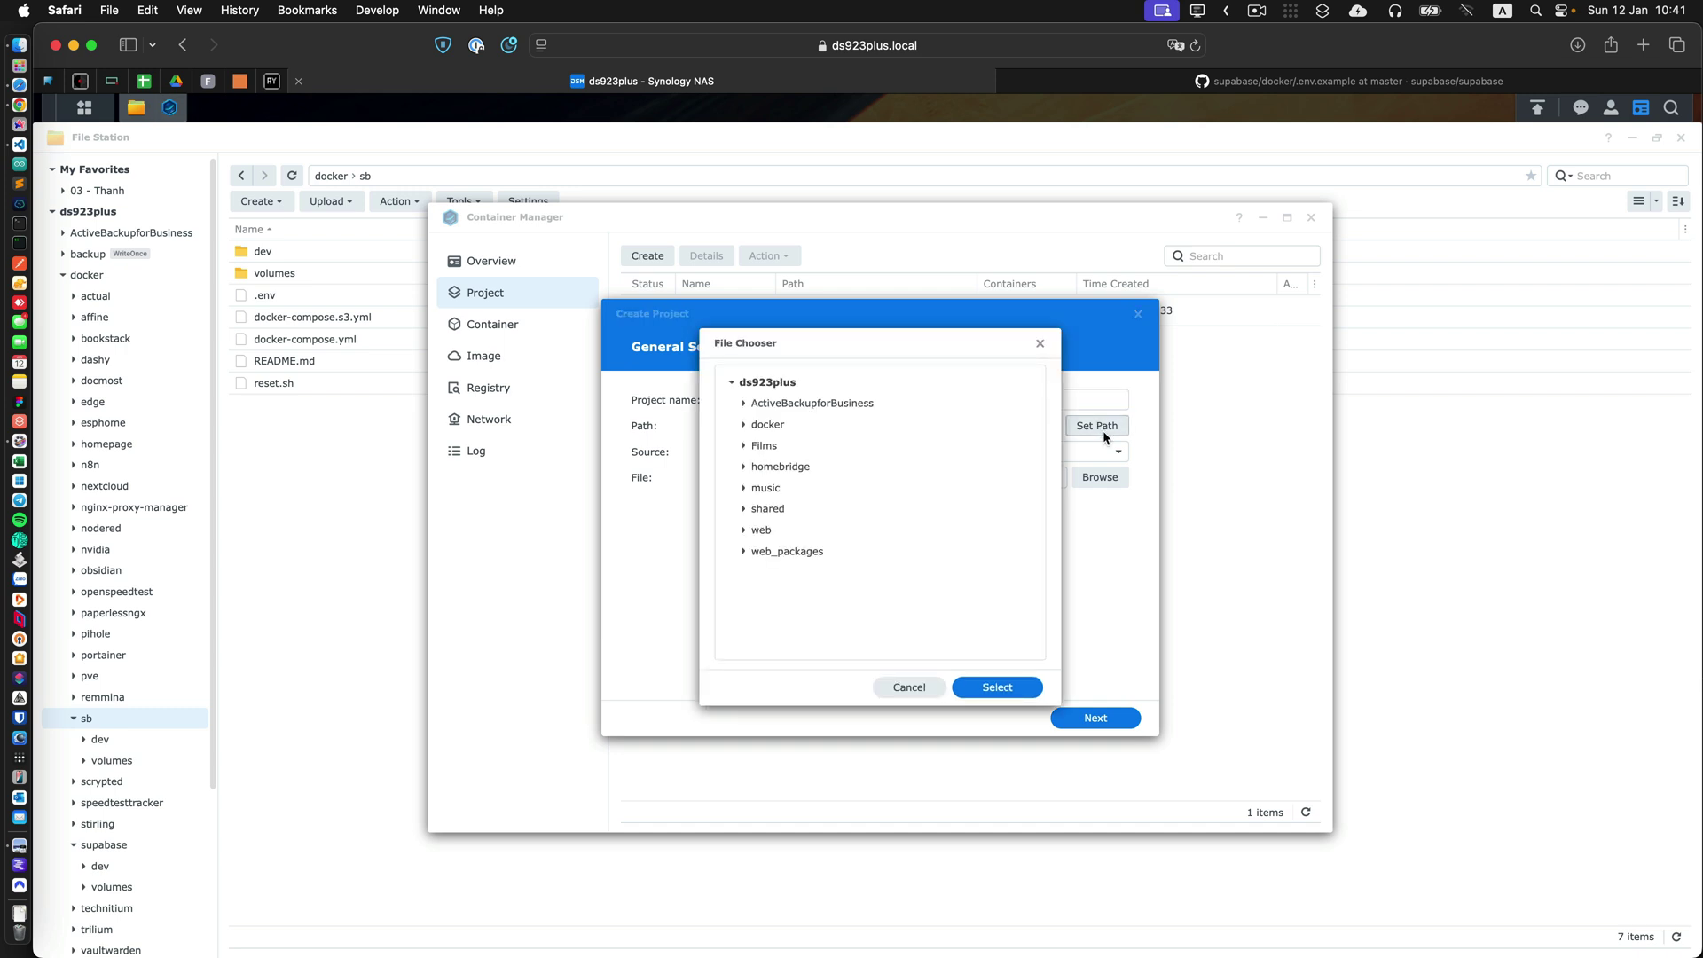
left_click(744, 424)
scroll(843, 549, "down", 1)
scroll(844, 549, "down", 5)
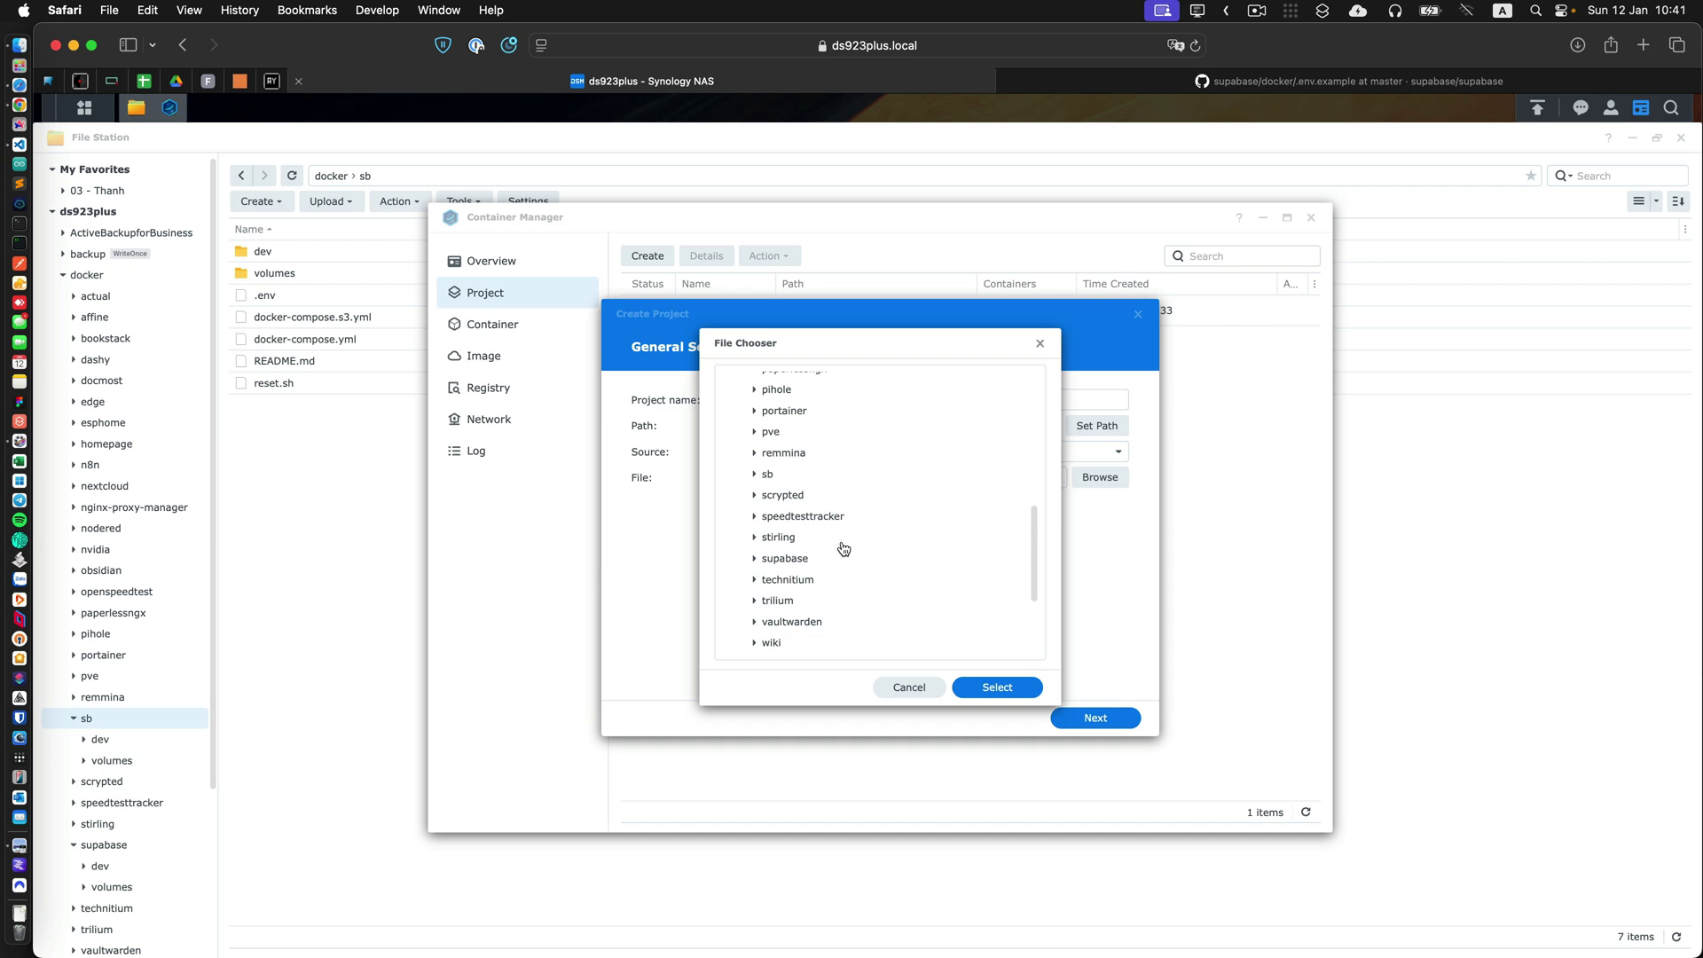
left_click(756, 474)
left_click(818, 483)
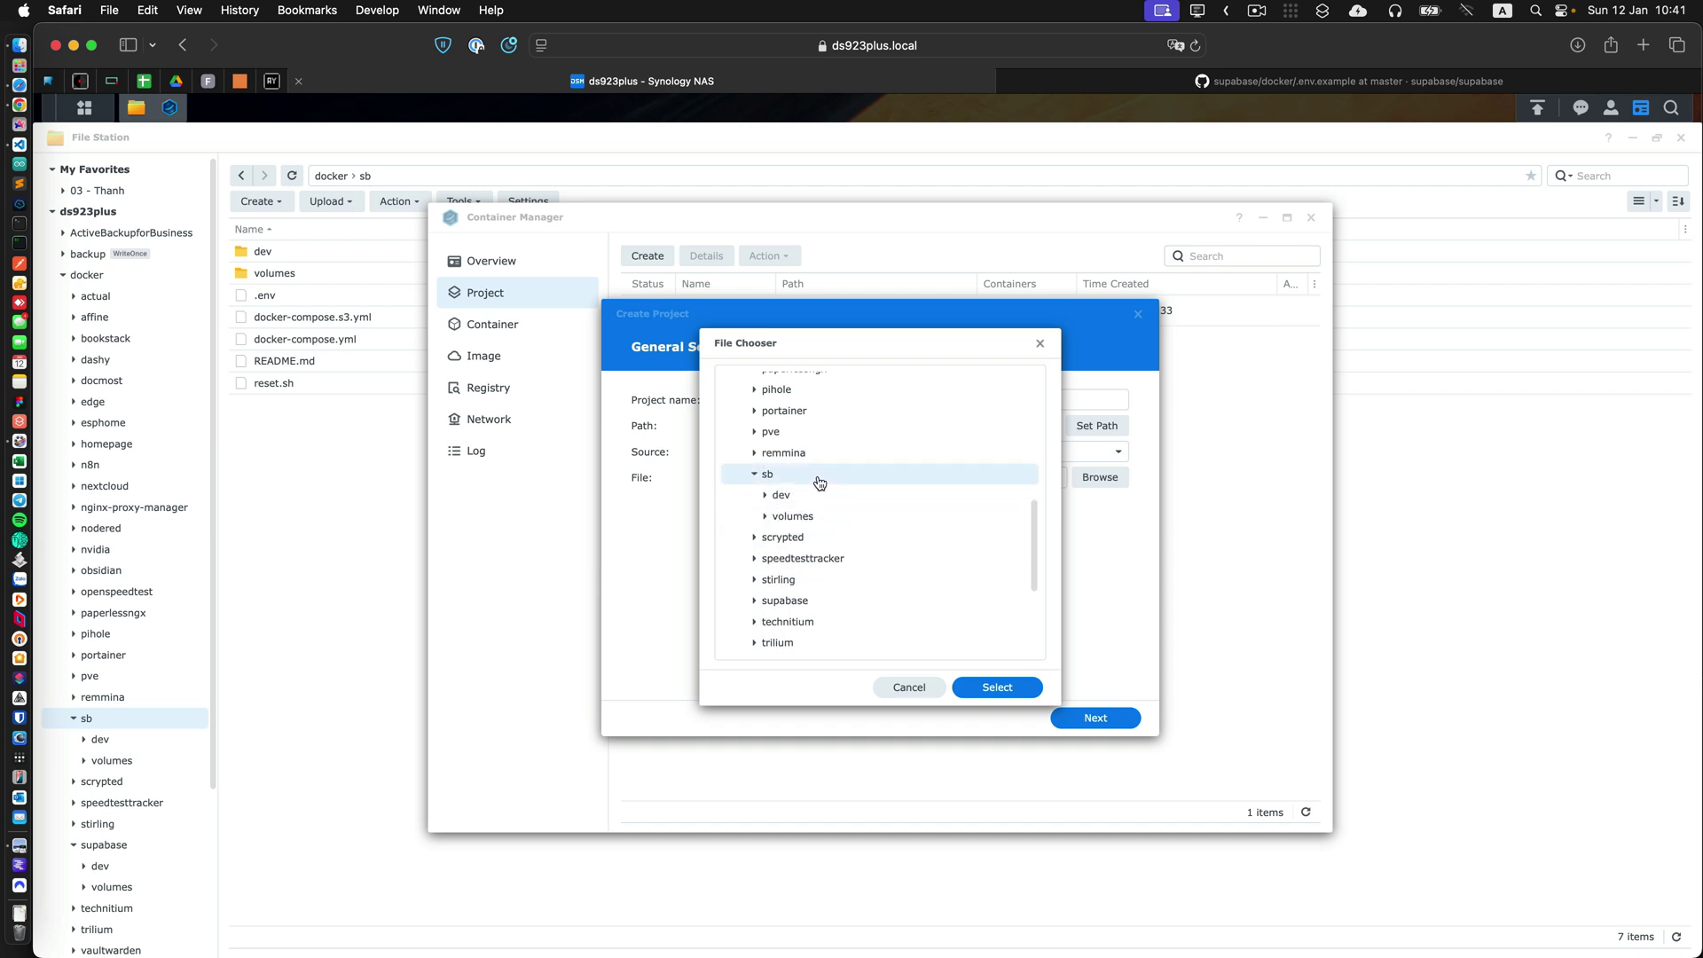
left_click(995, 688)
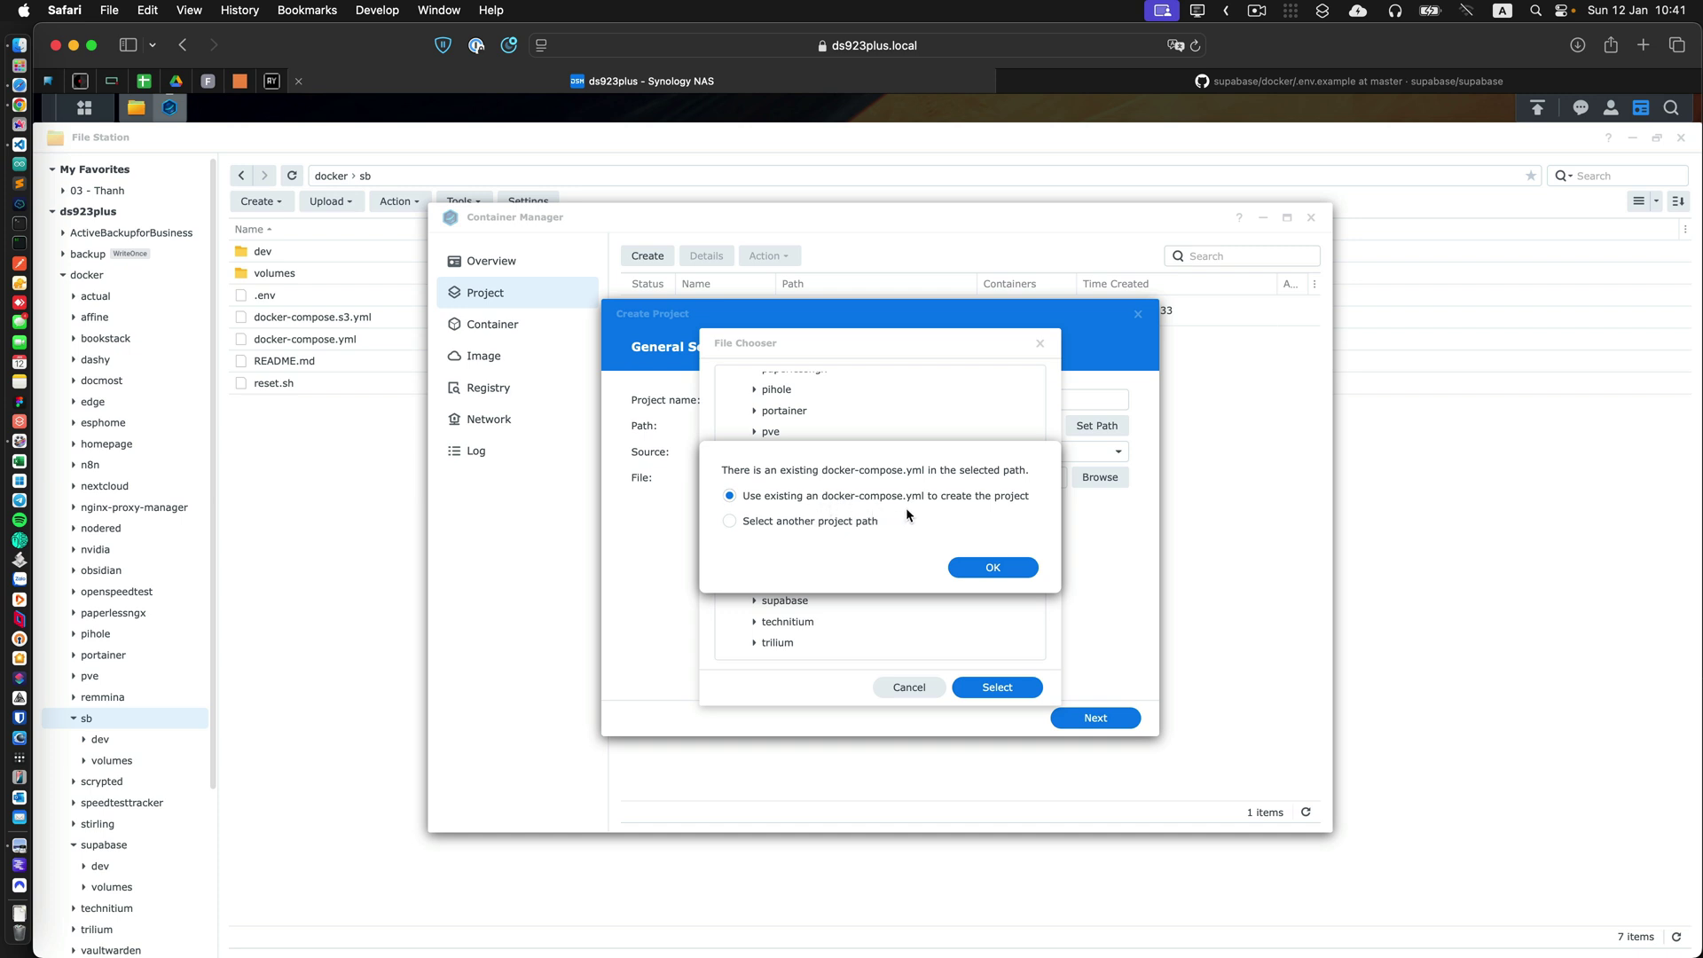
Use the existing docker-compose.yml, skip the remaining settings, and create and start the project.
left_click(1002, 575)
scroll(875, 612, "down", 10)
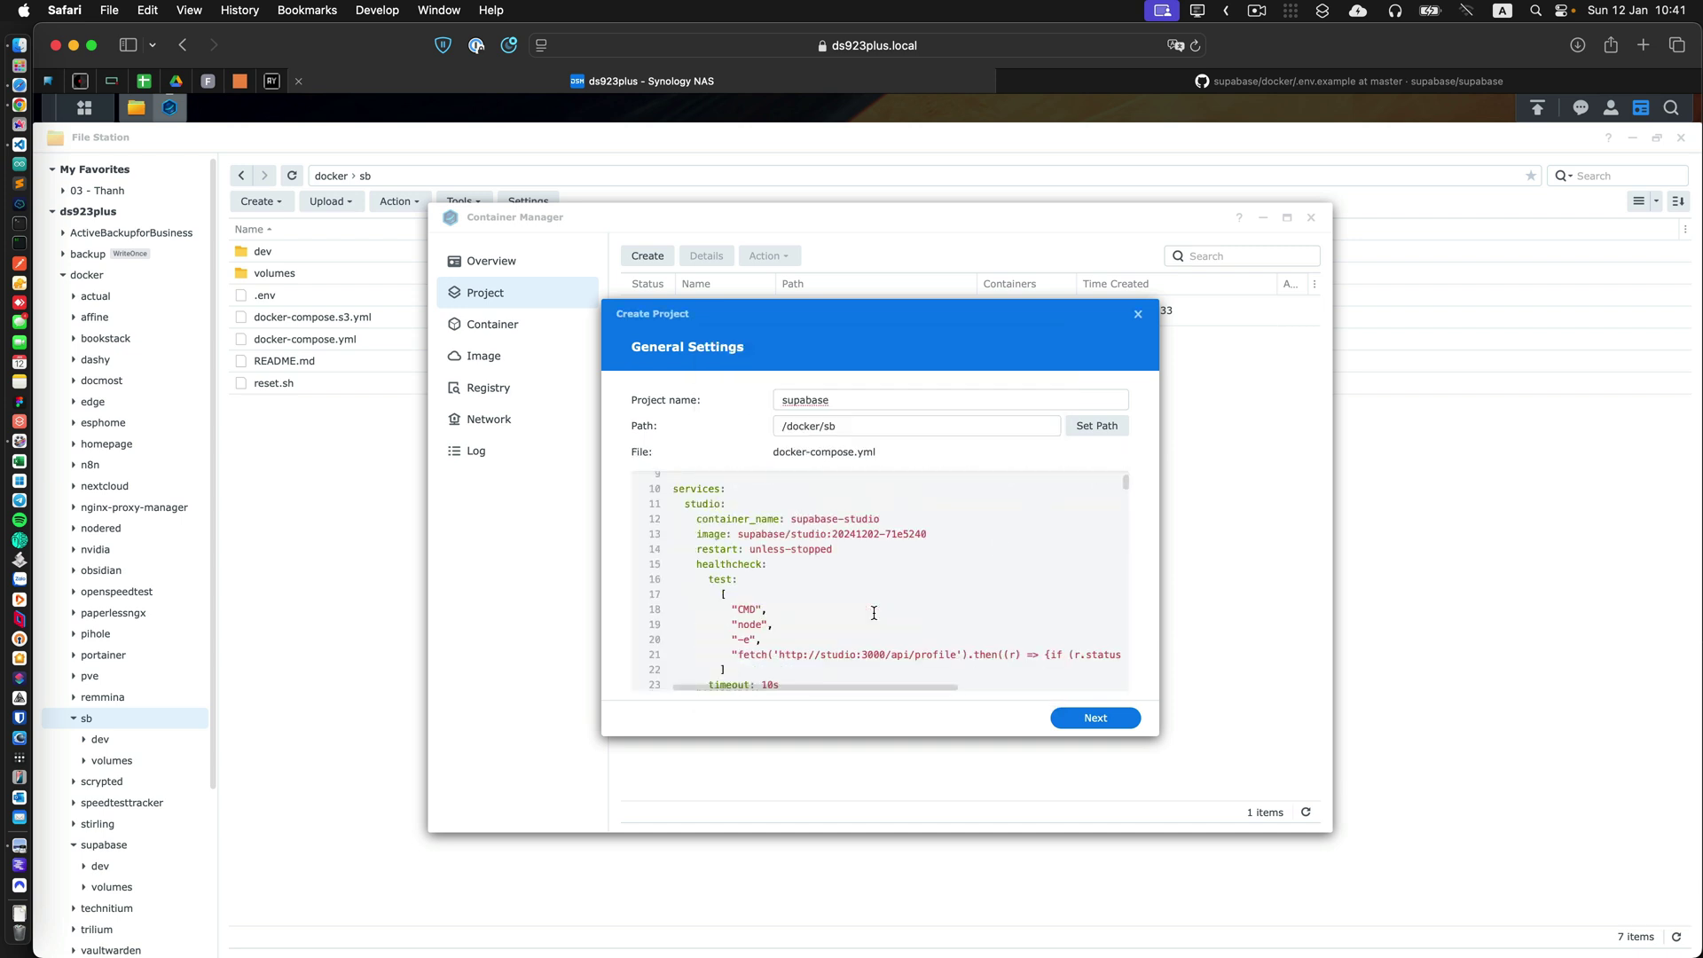
scroll(875, 612, "up", 10)
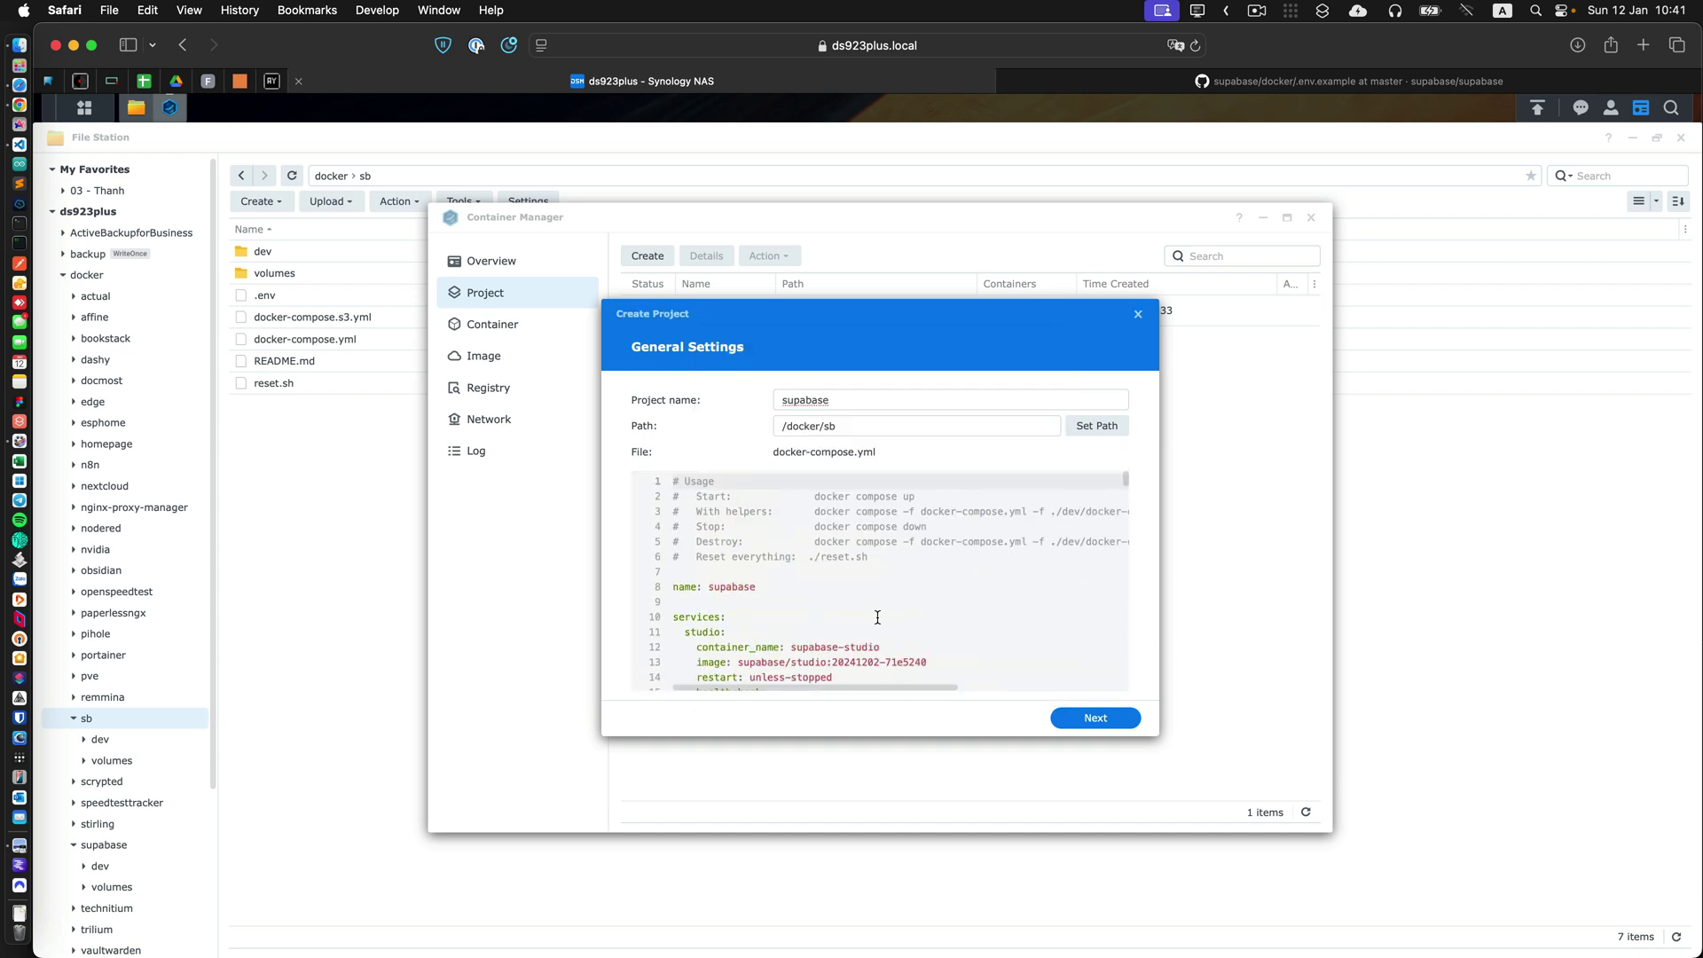
left_click(1098, 720)
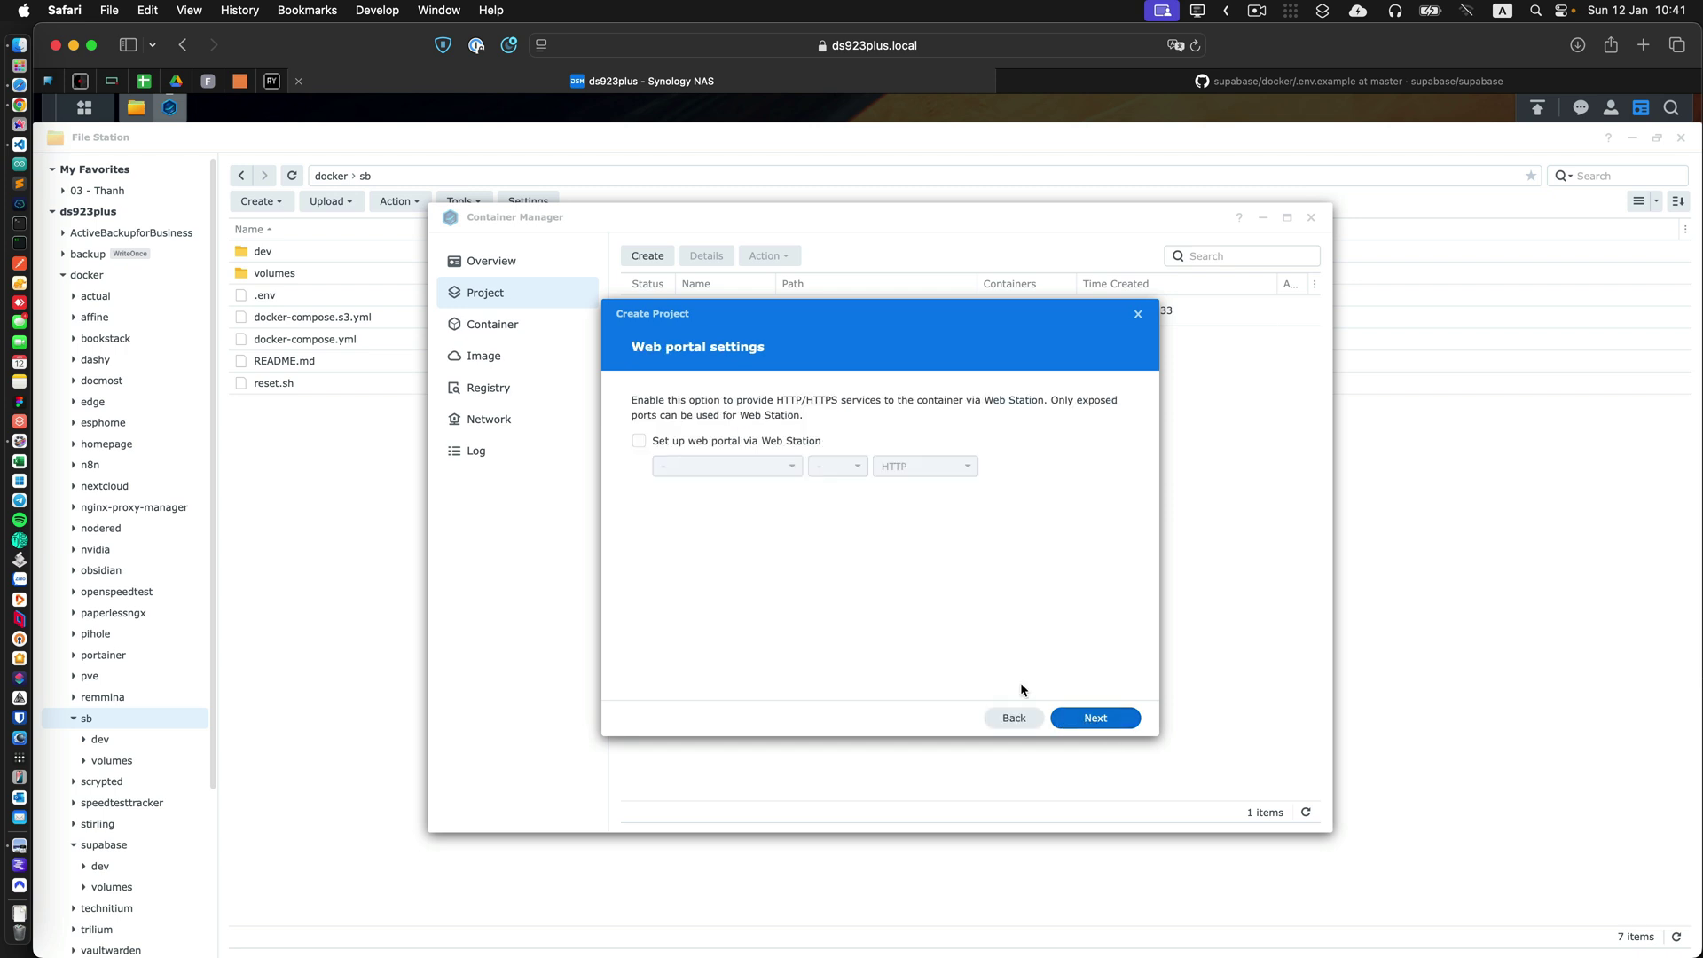
left_click(1113, 724)
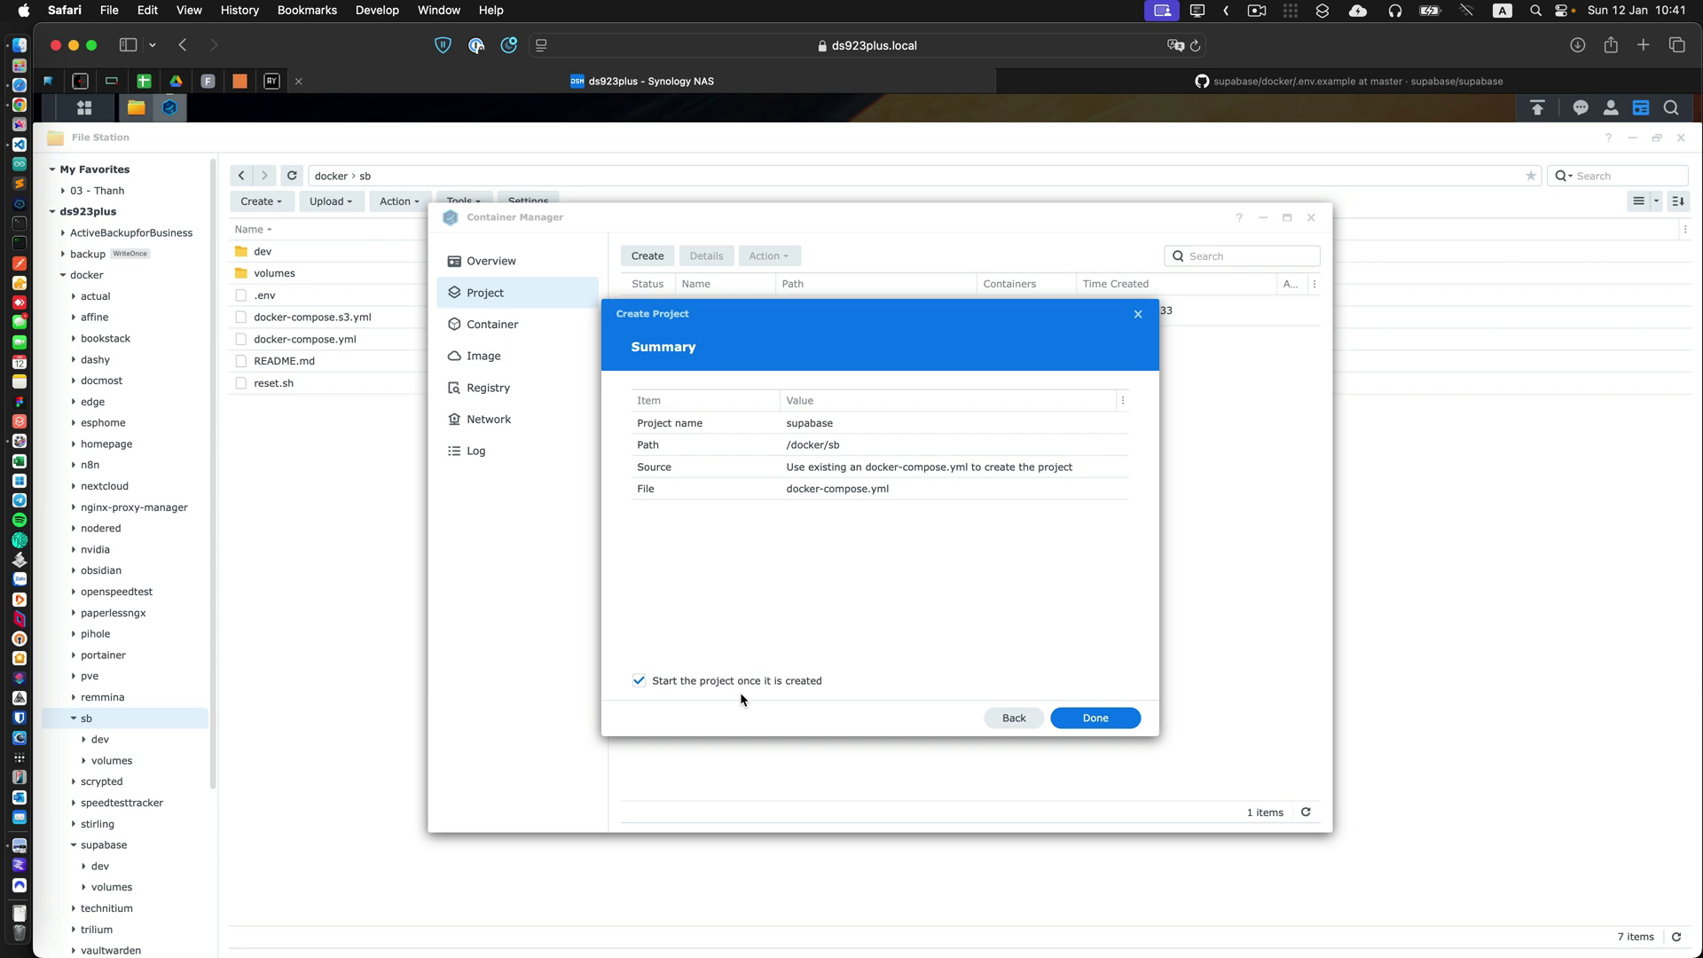
left_click(1101, 718)
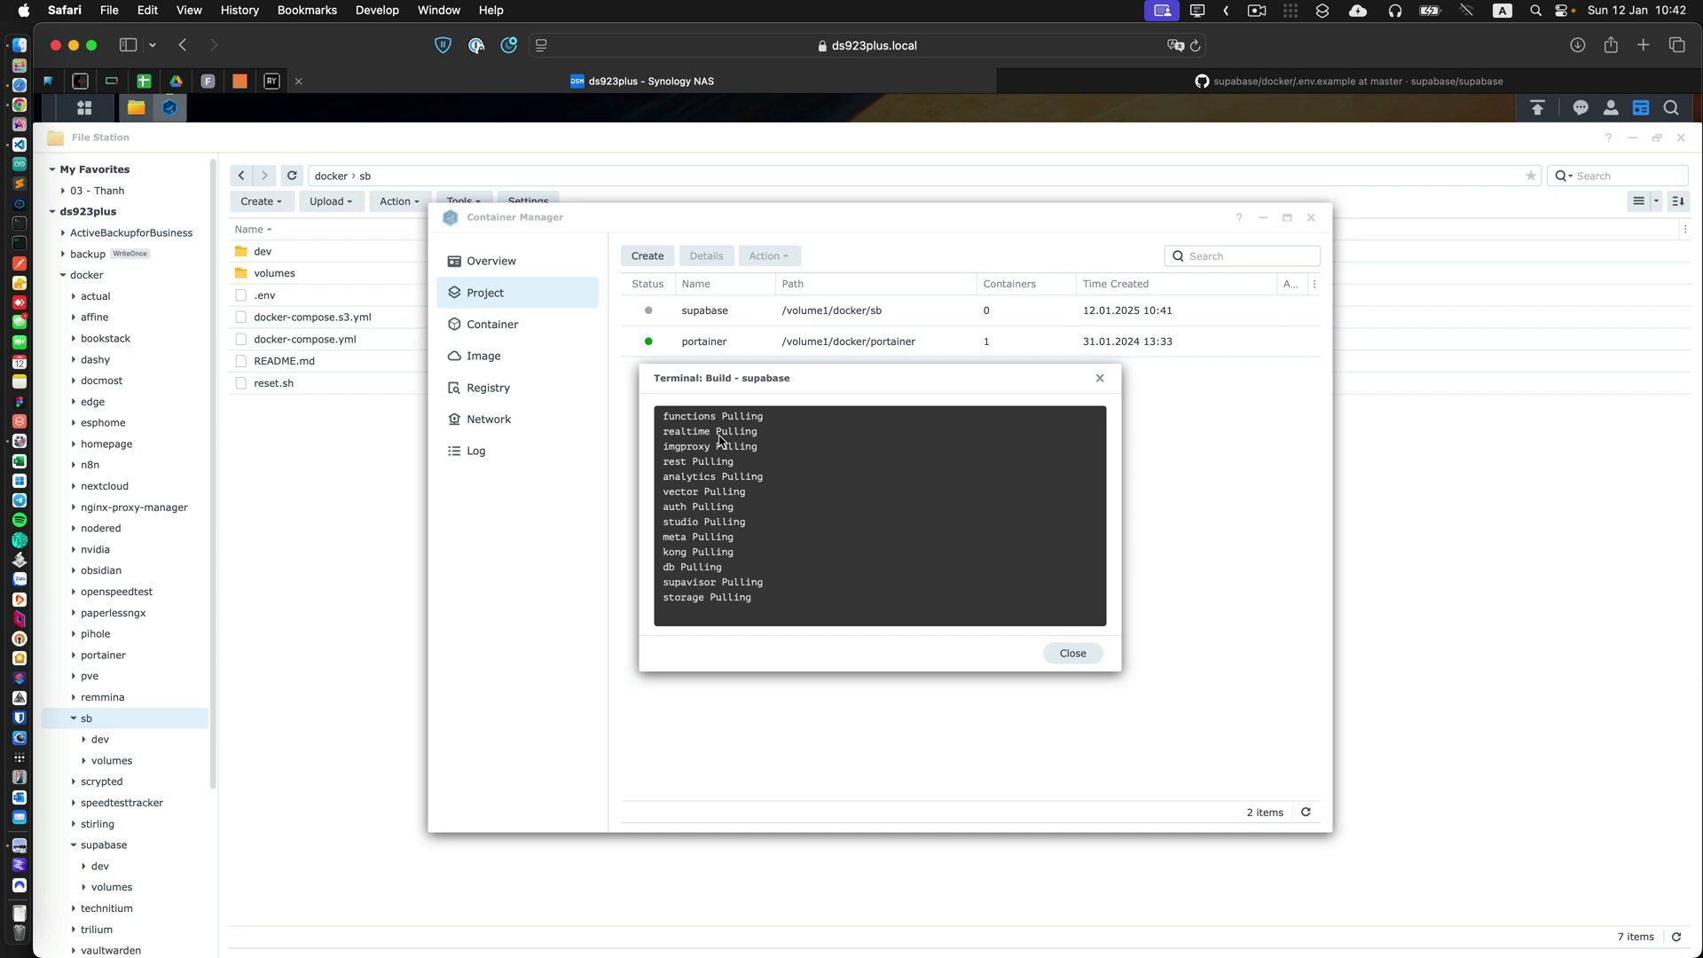
Watch the supabase build pull images and create 13 containers until it fails with a bind mount error.
left_click_drag(863, 377, 848, 424)
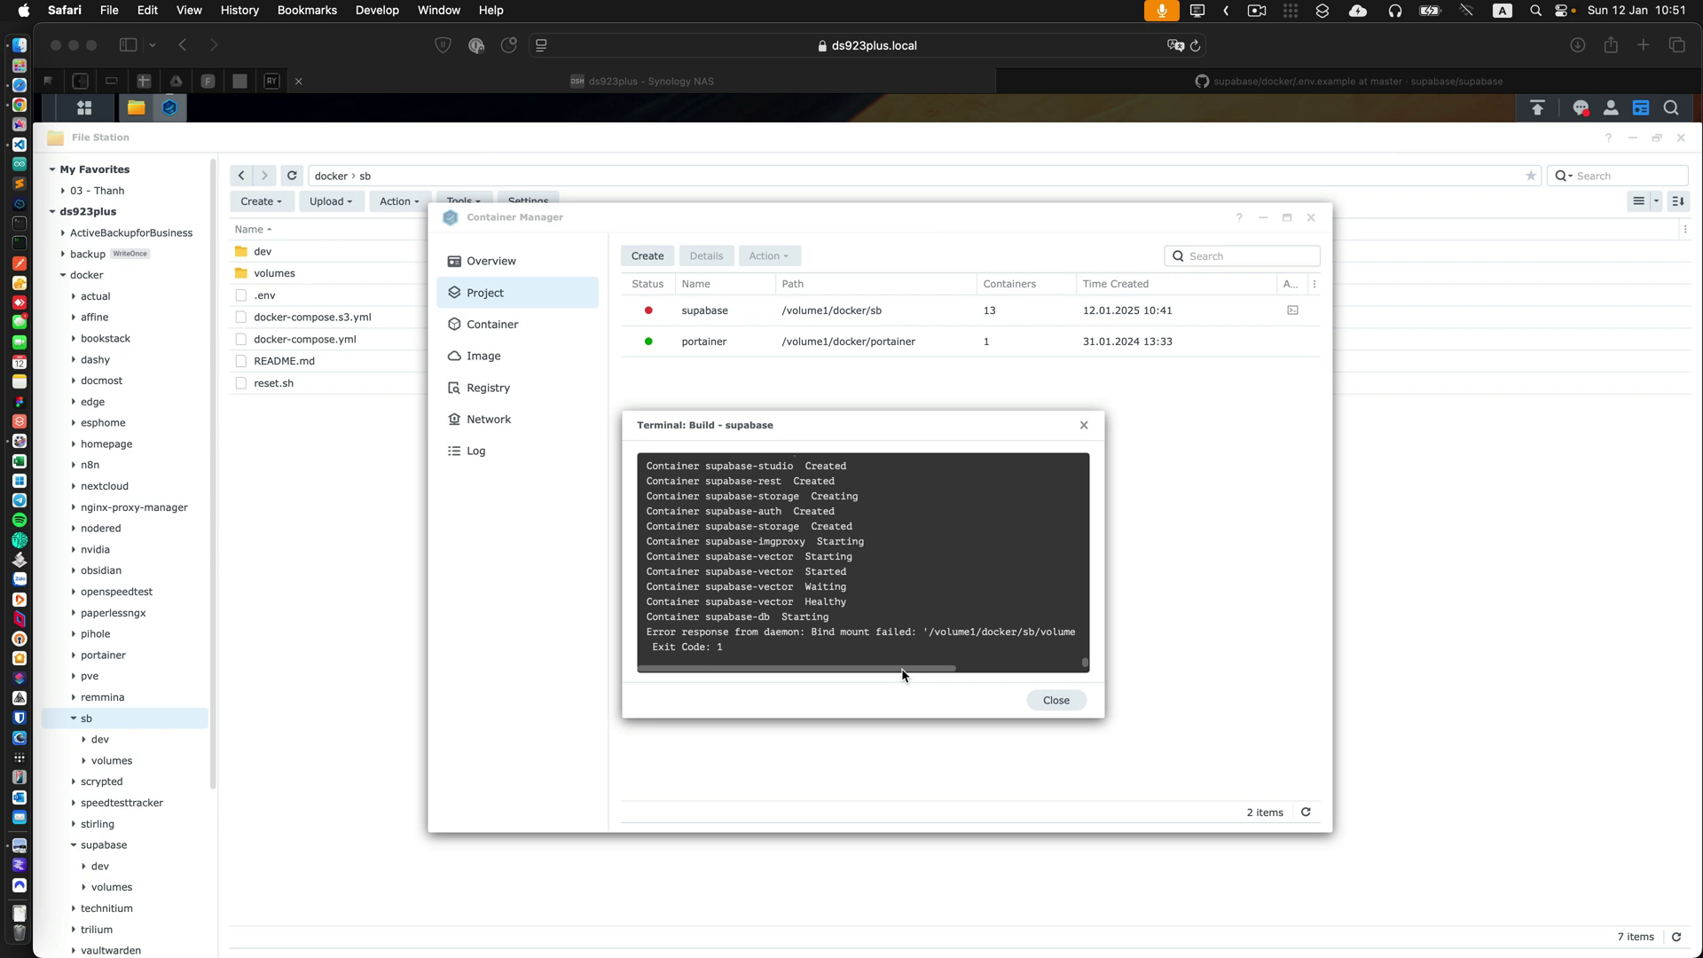
Review and close the failed supabase build output.
left_click(903, 674)
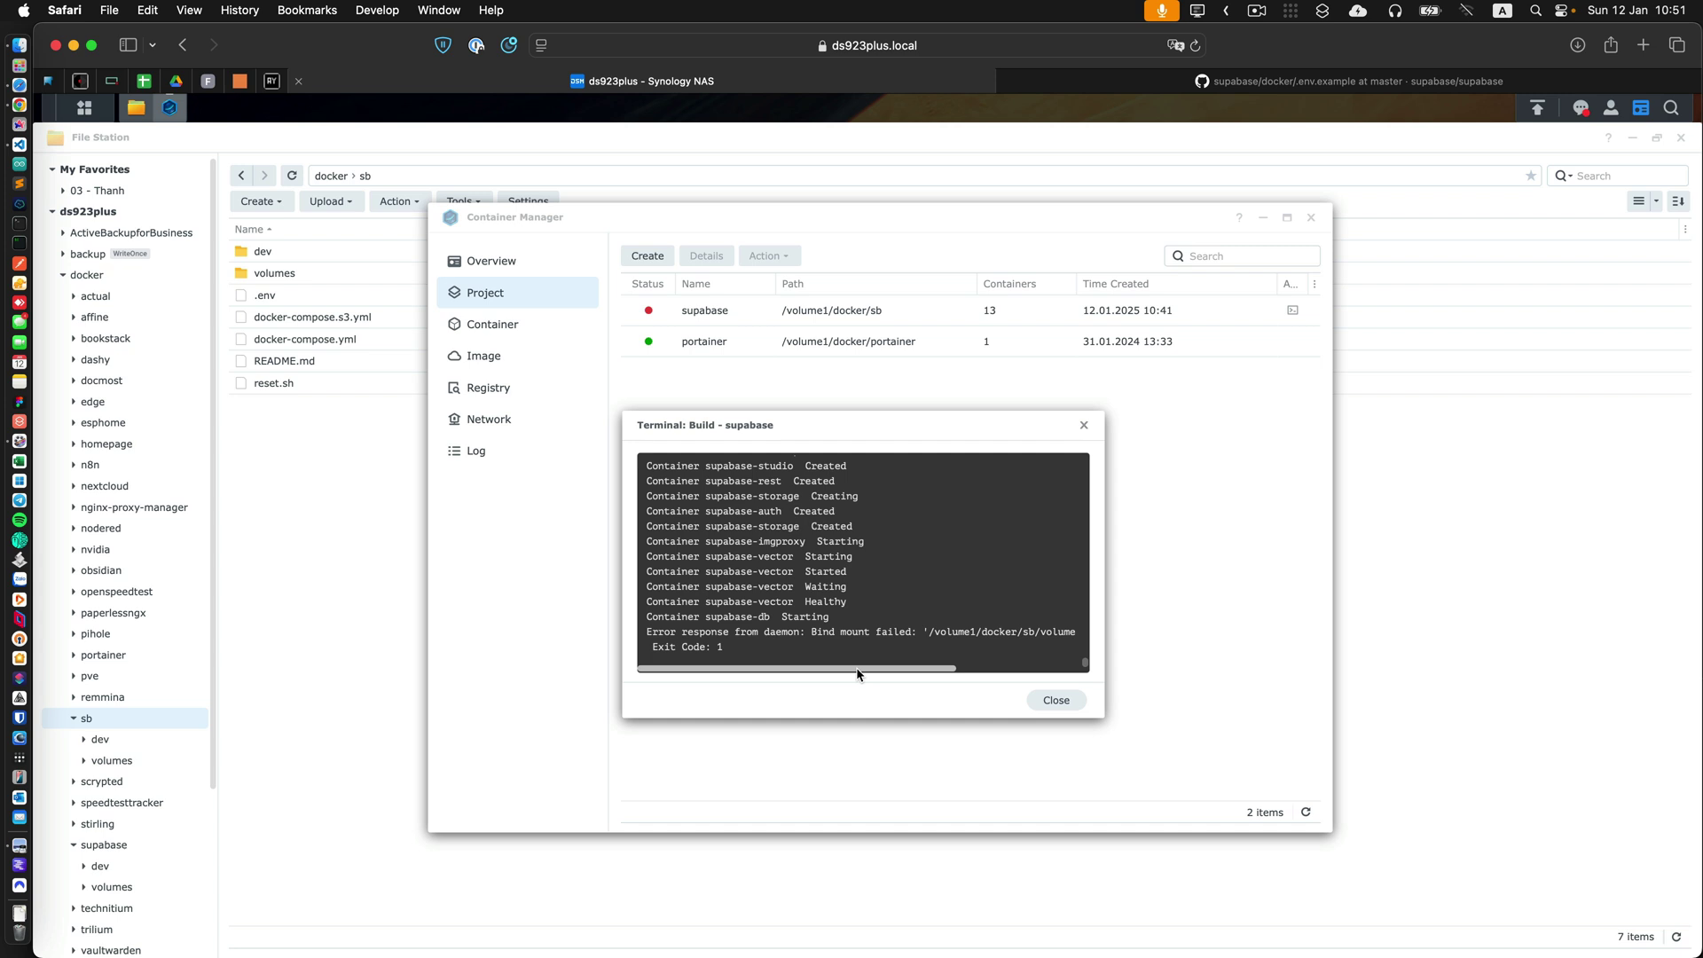
left_click_drag(837, 667, 982, 673)
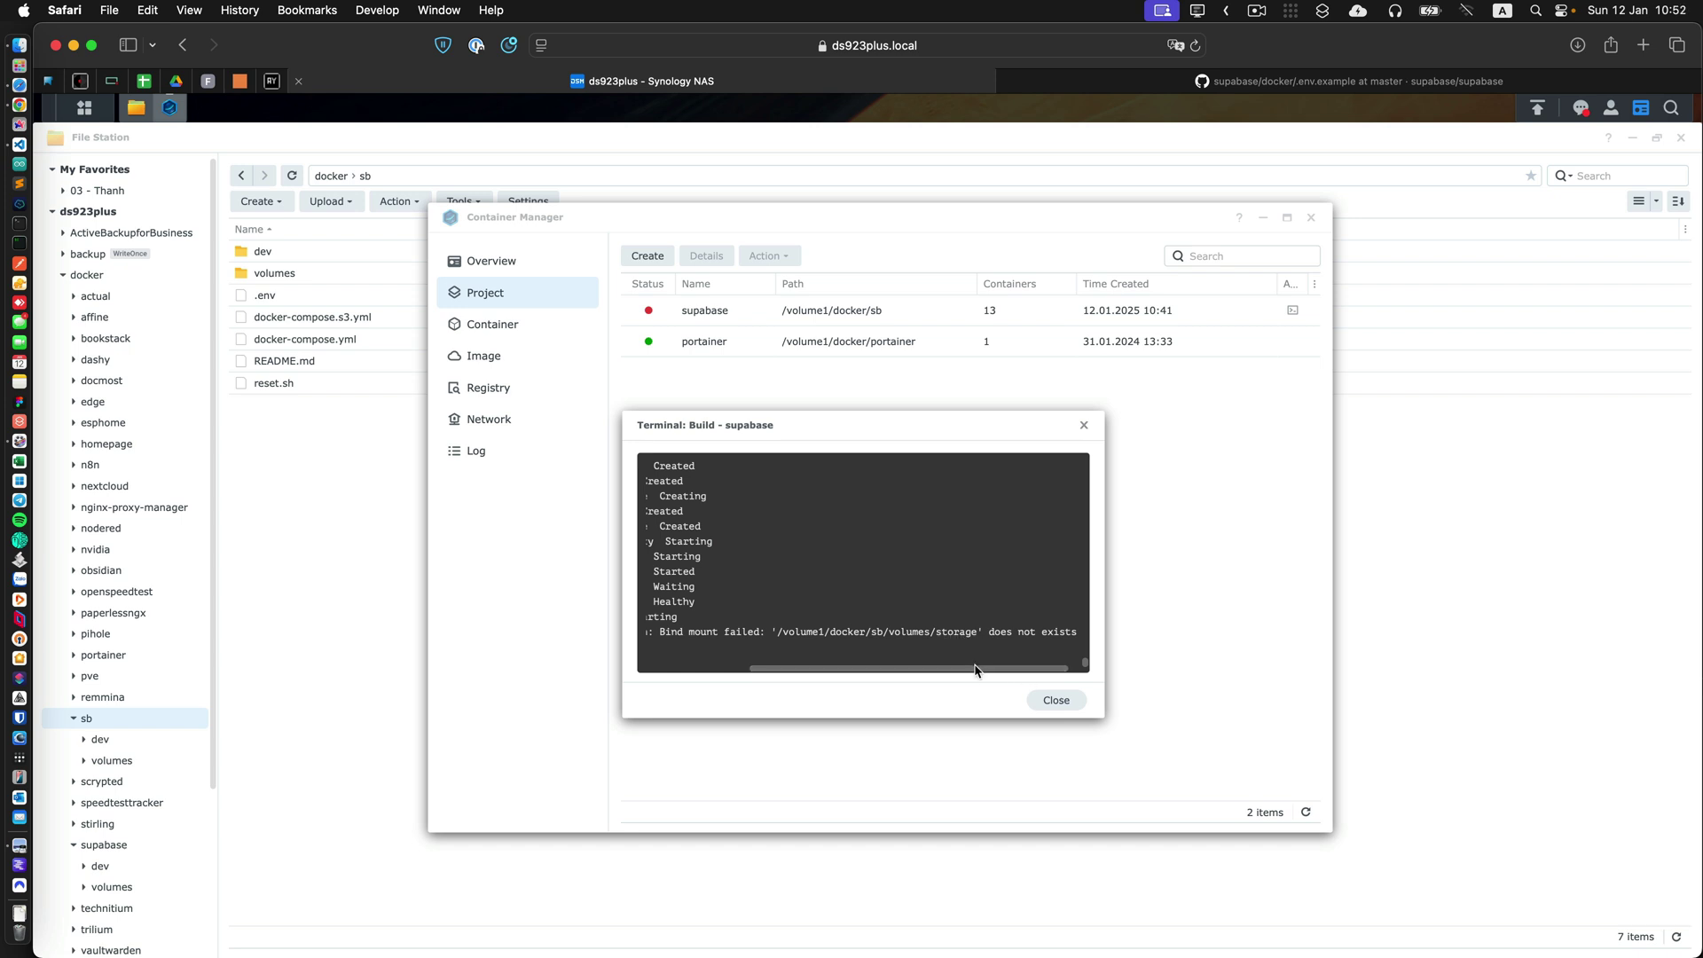
scroll(1029, 671, "left", 3)
scroll(1029, 670, "right", 3)
left_click(1055, 701)
Create a 'storage' folder in docker/sb/volumes, then return to Container Manager.
left_click(406, 558)
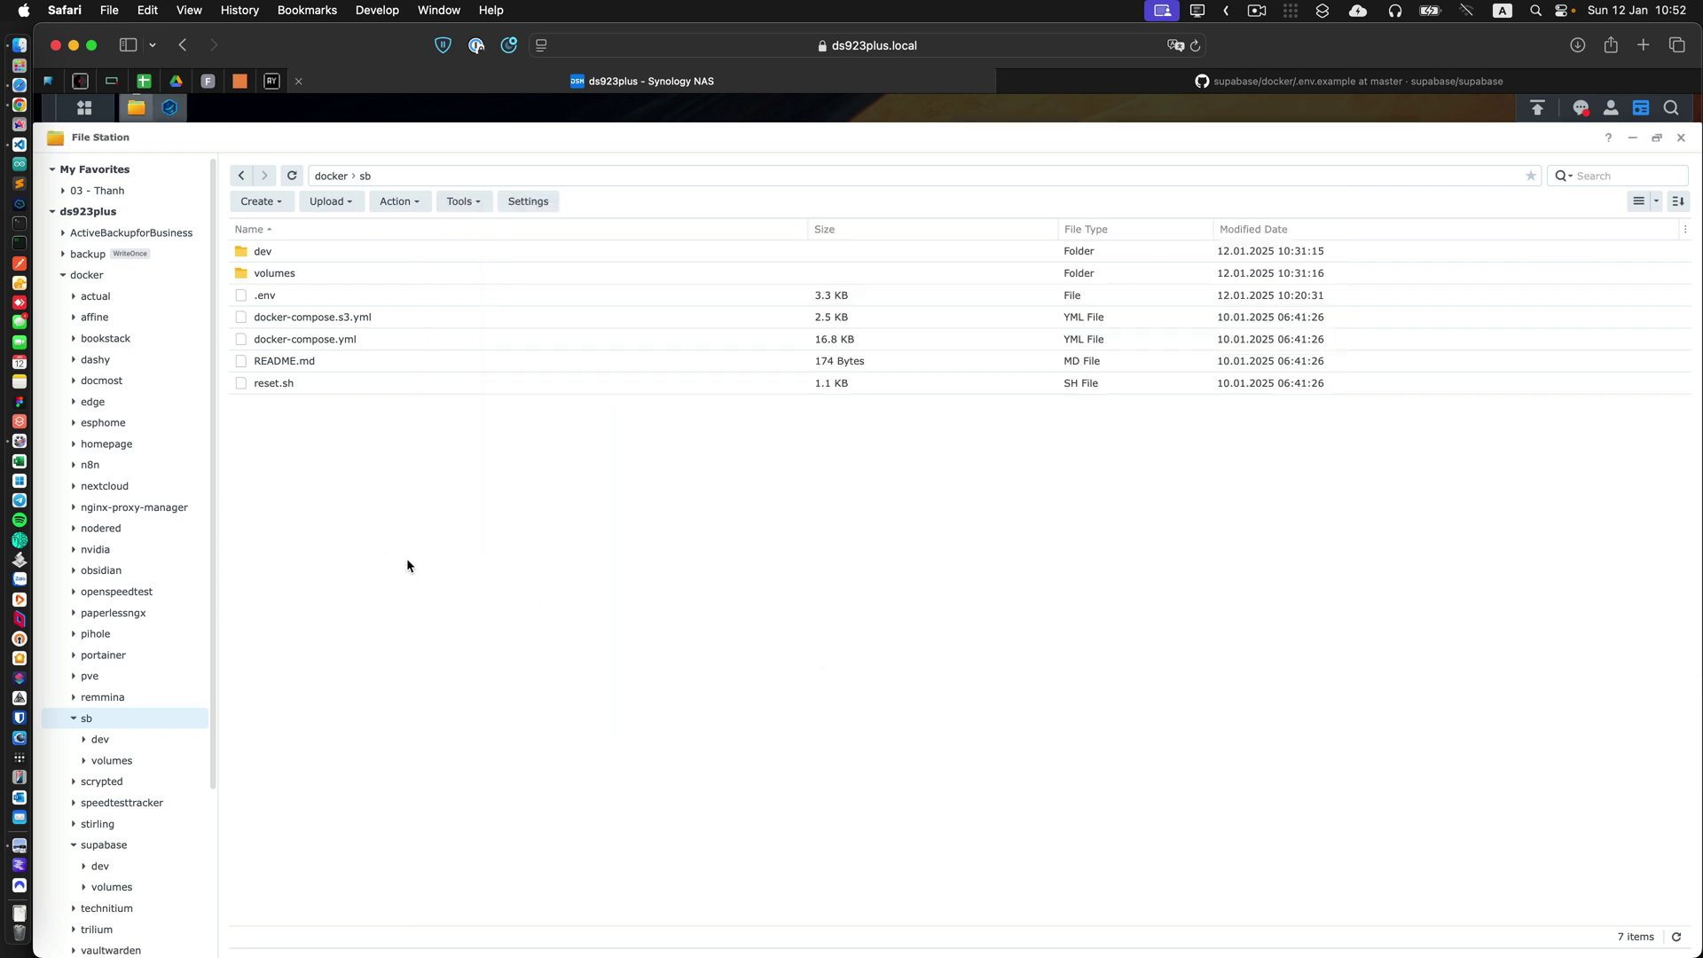
double_click(316, 274)
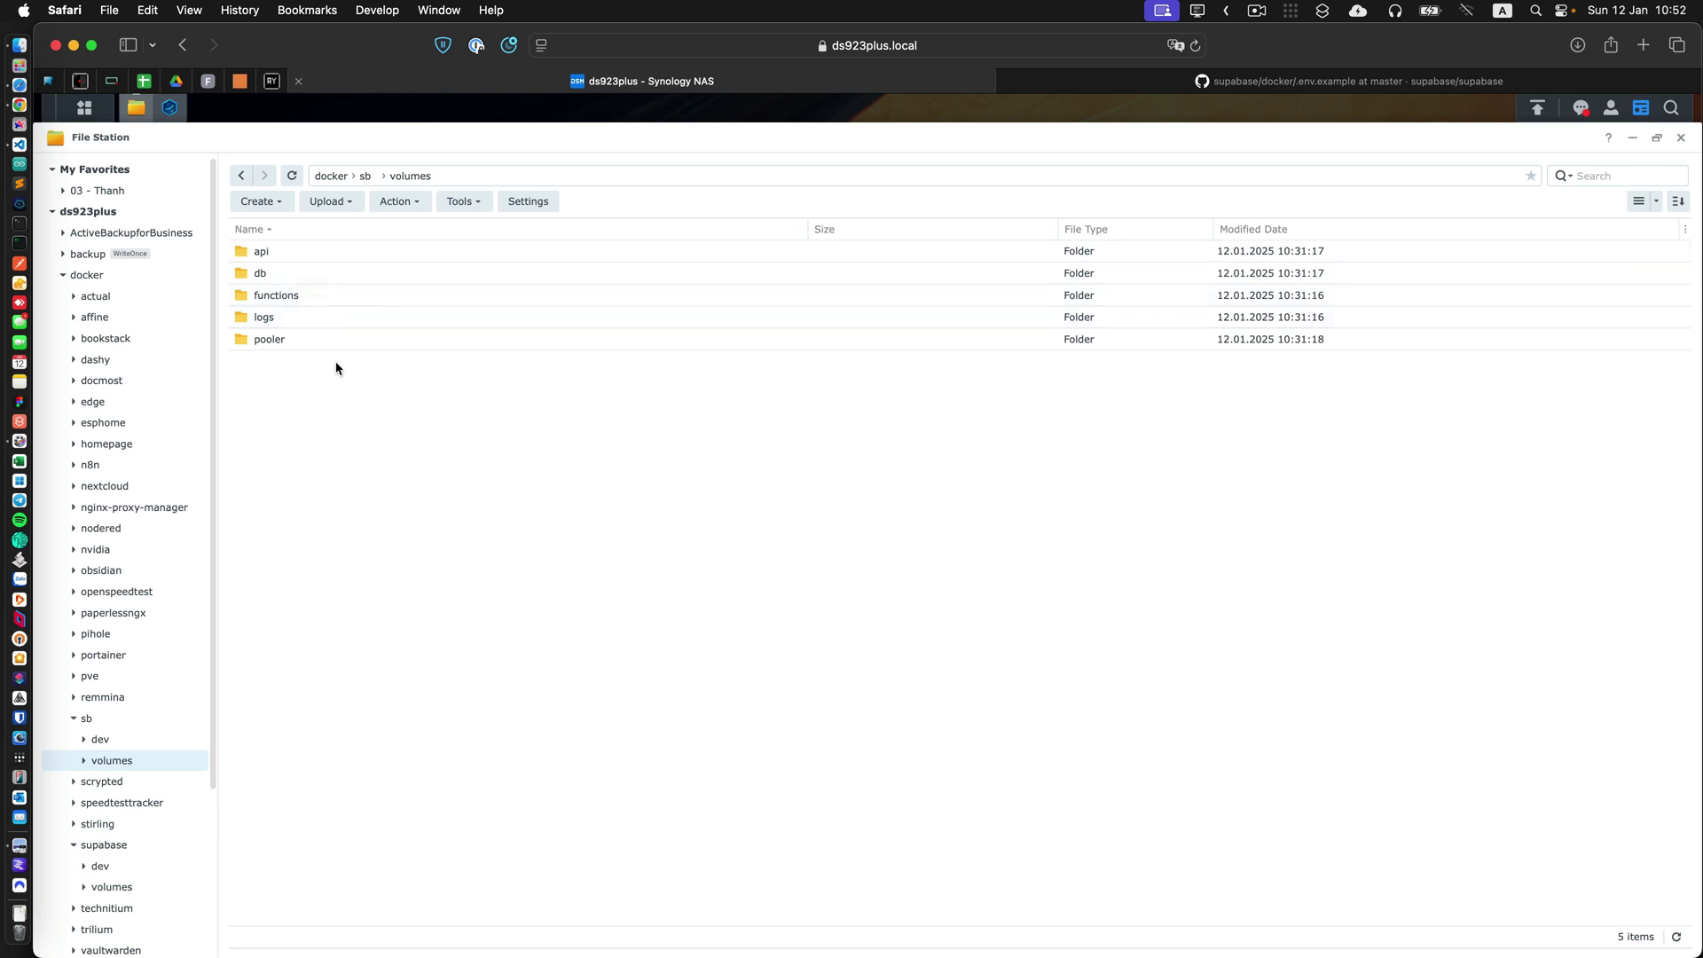
left_click(280, 202)
left_click(287, 231)
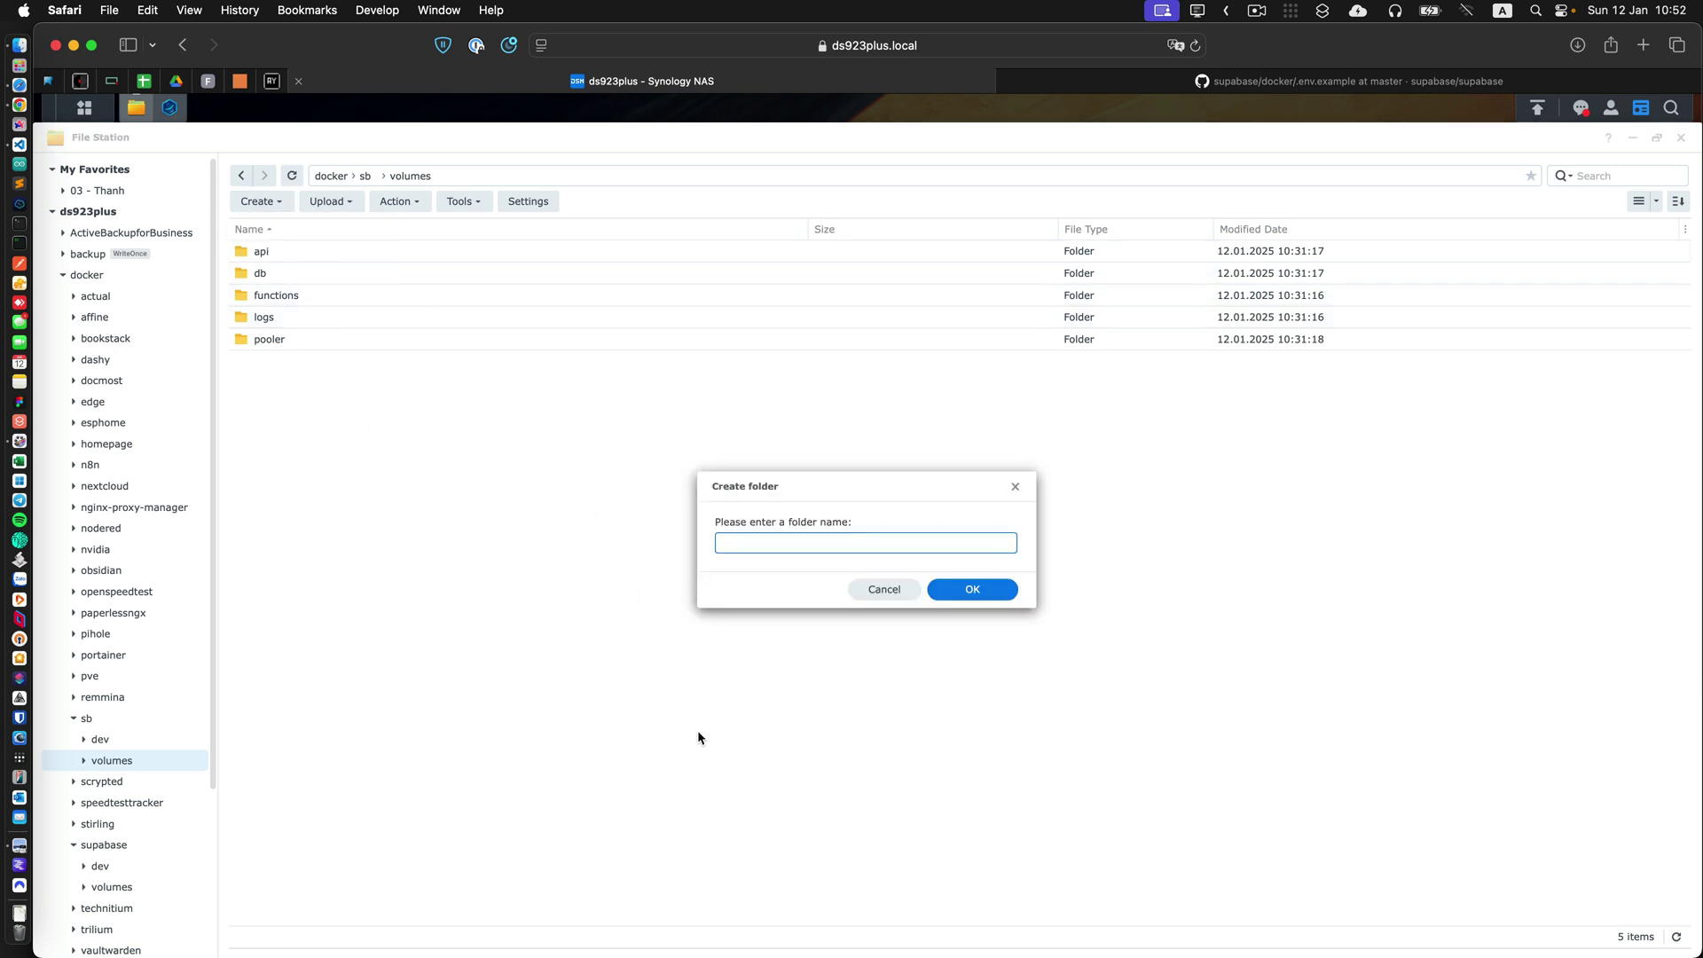
type("storage")
left_click(973, 589)
left_click(170, 108)
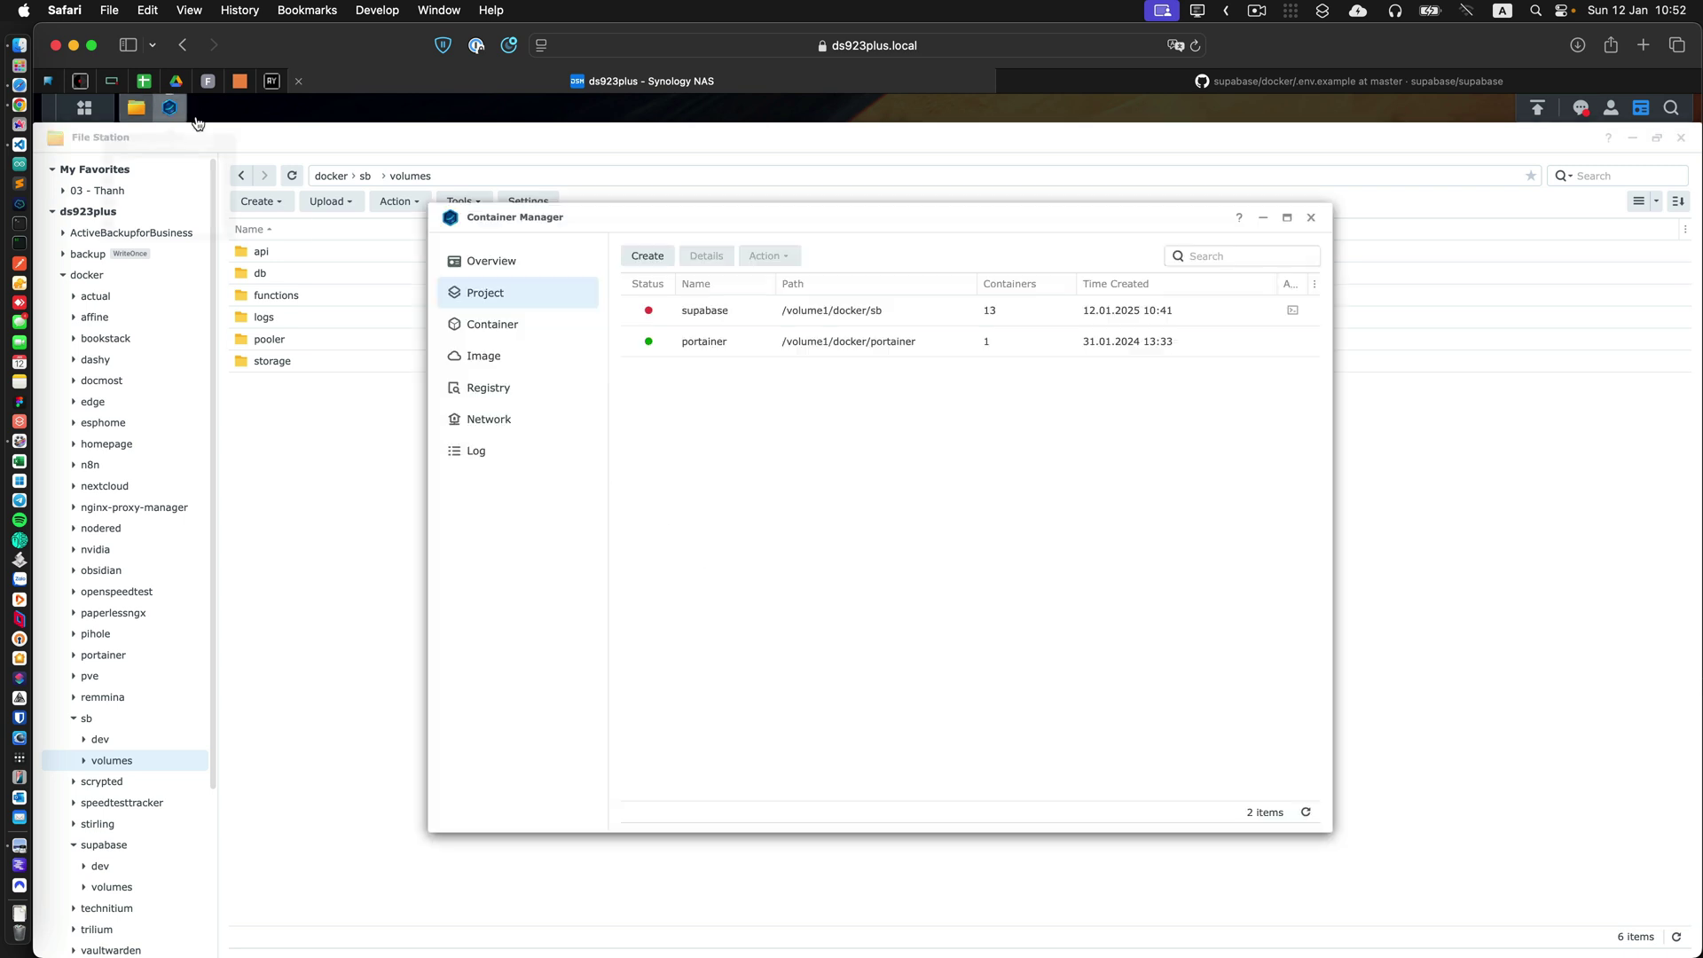
Rebuild supabase and read the log's missing path /volume1/docker/sb/volumes/db/data.
right_click(754, 316)
left_click(804, 332)
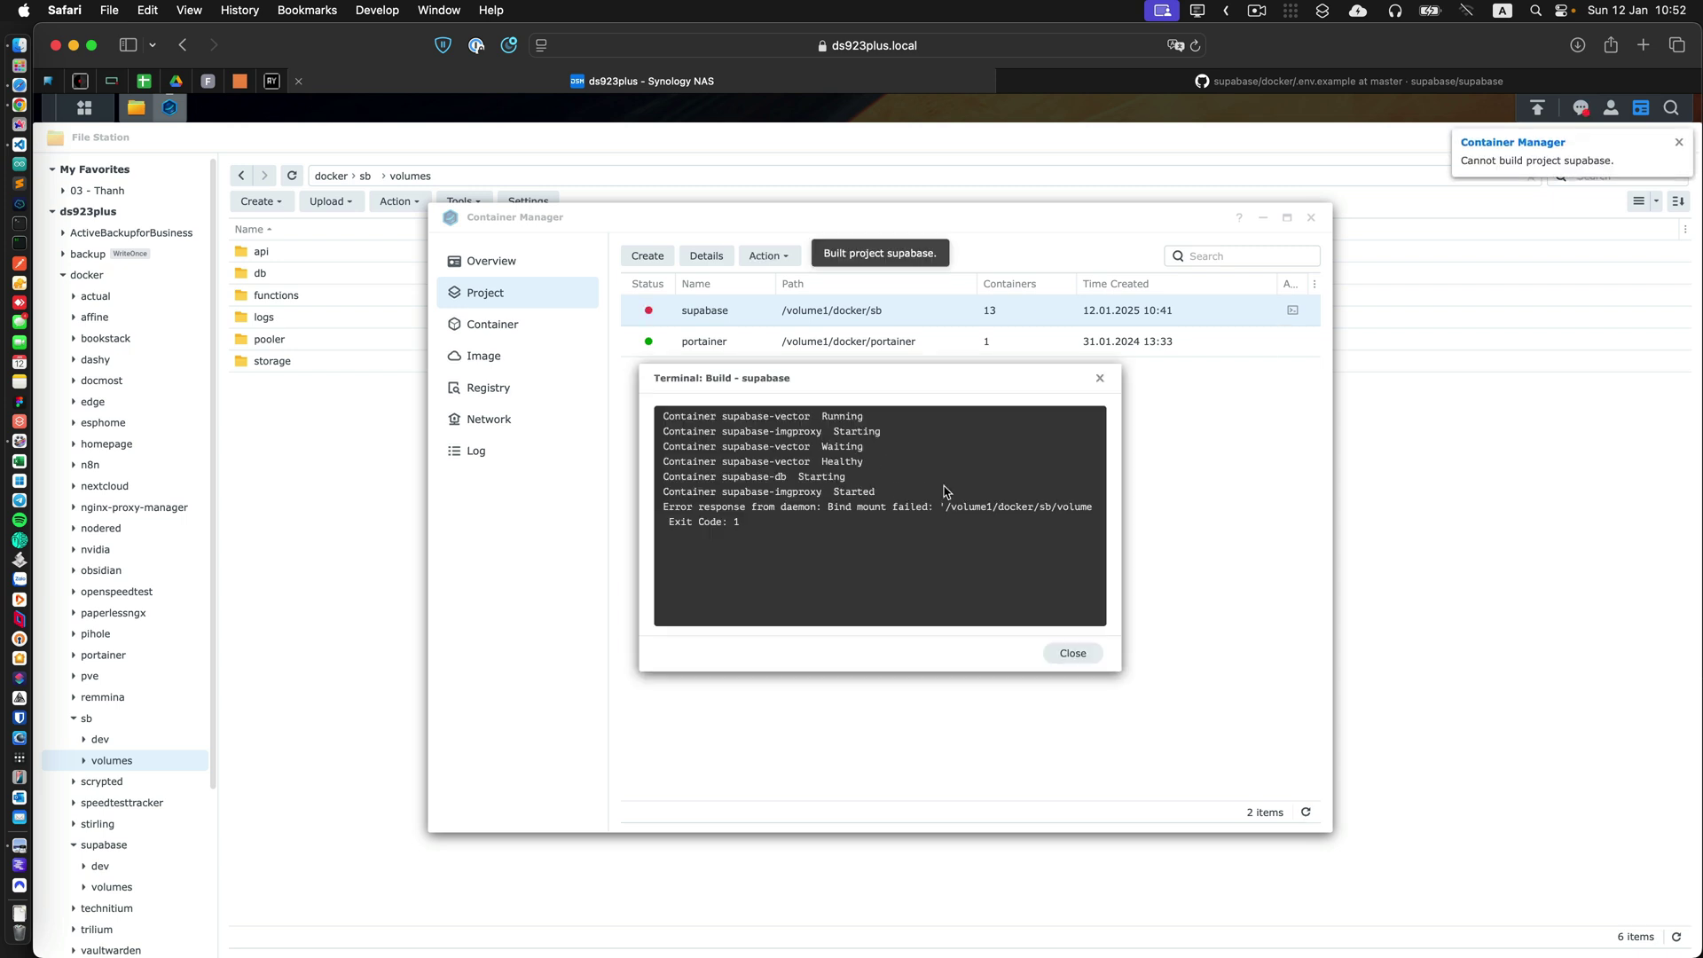
scroll(1064, 511, "right", 3)
scroll(1084, 512, "right", 2)
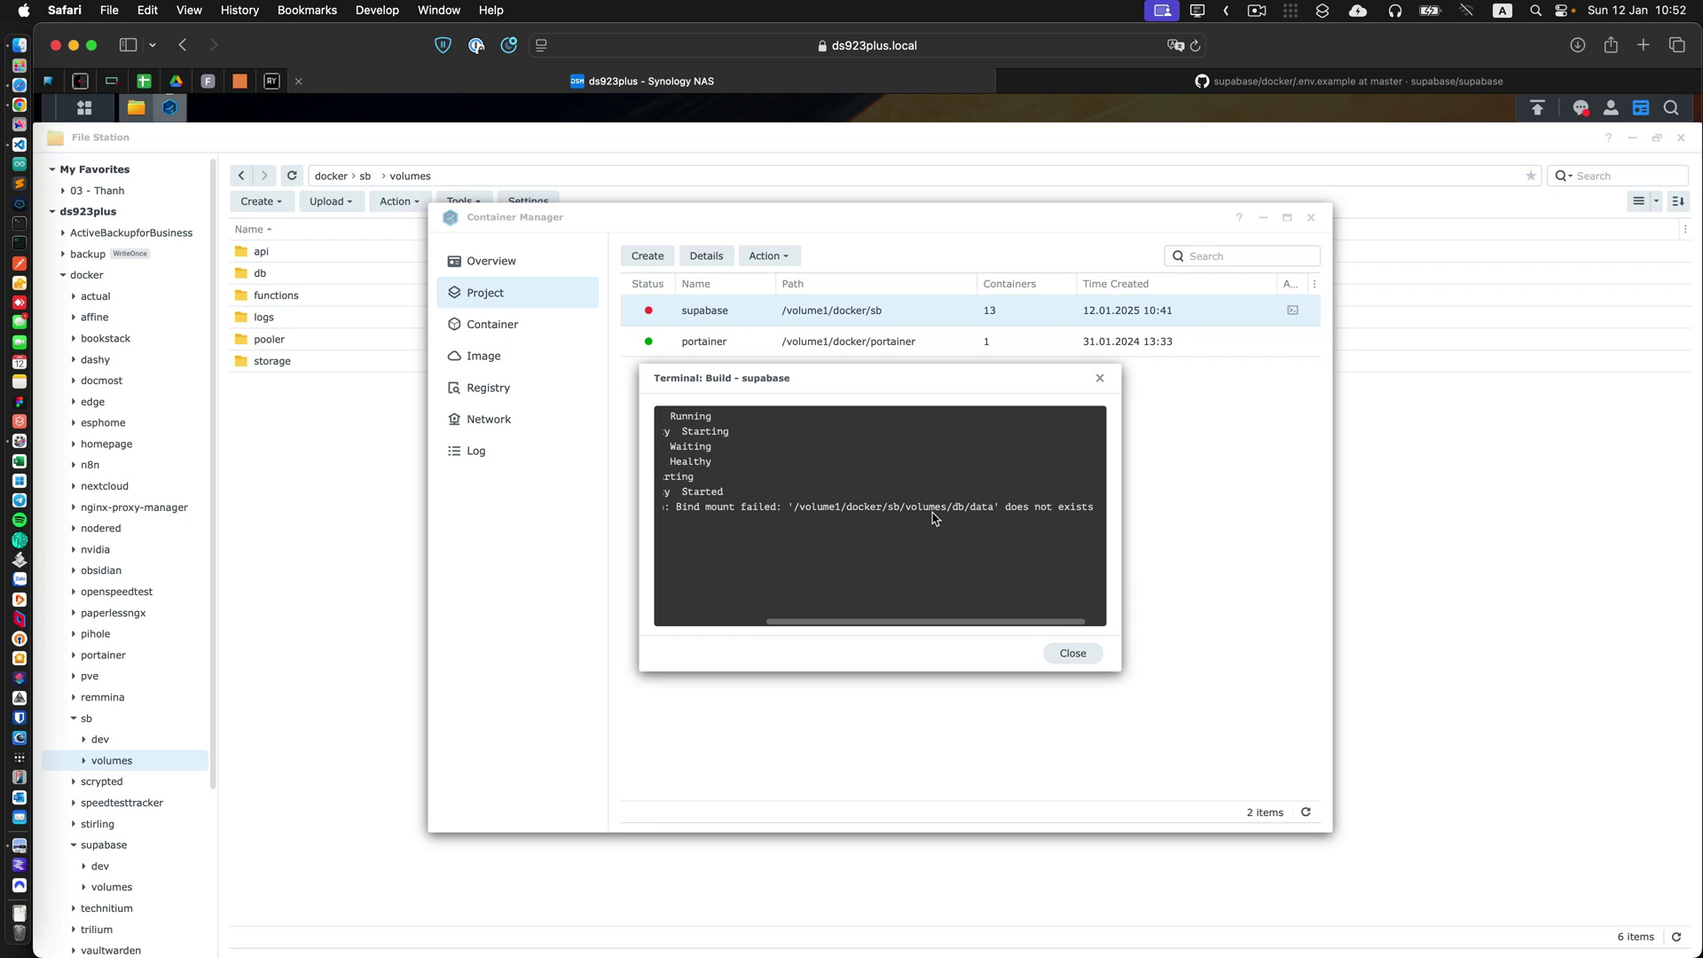
Open volumes/db in File Station and add a new 'data' folder there.
left_click(291, 310)
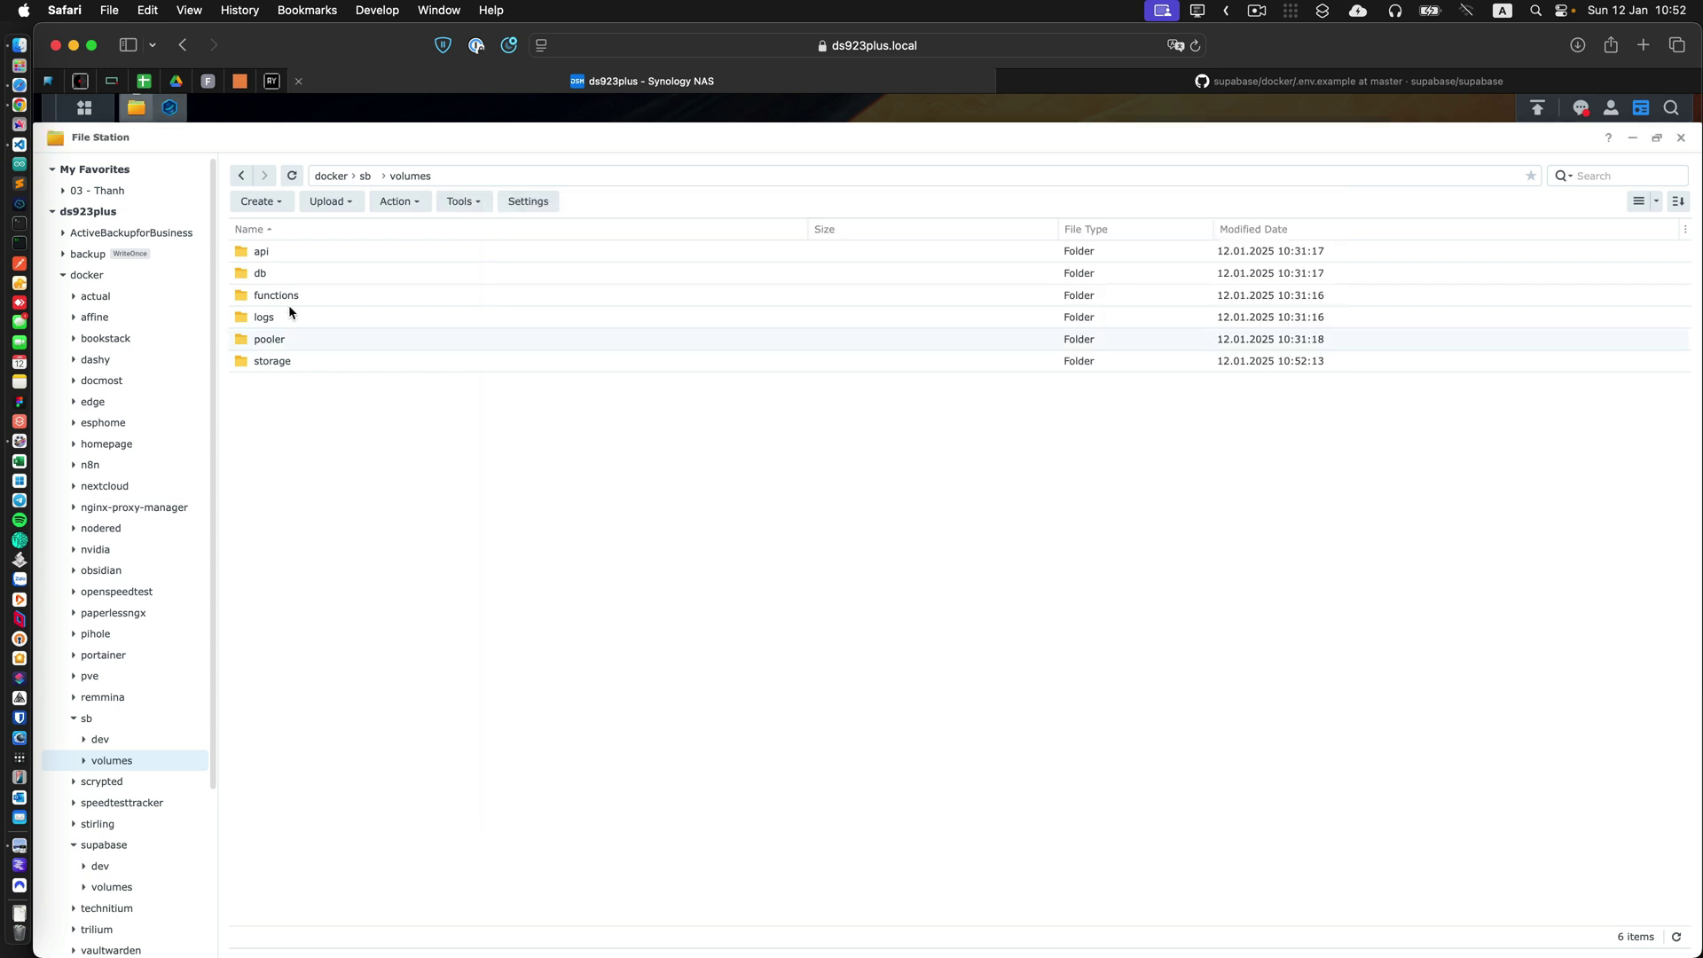
double_click(295, 272)
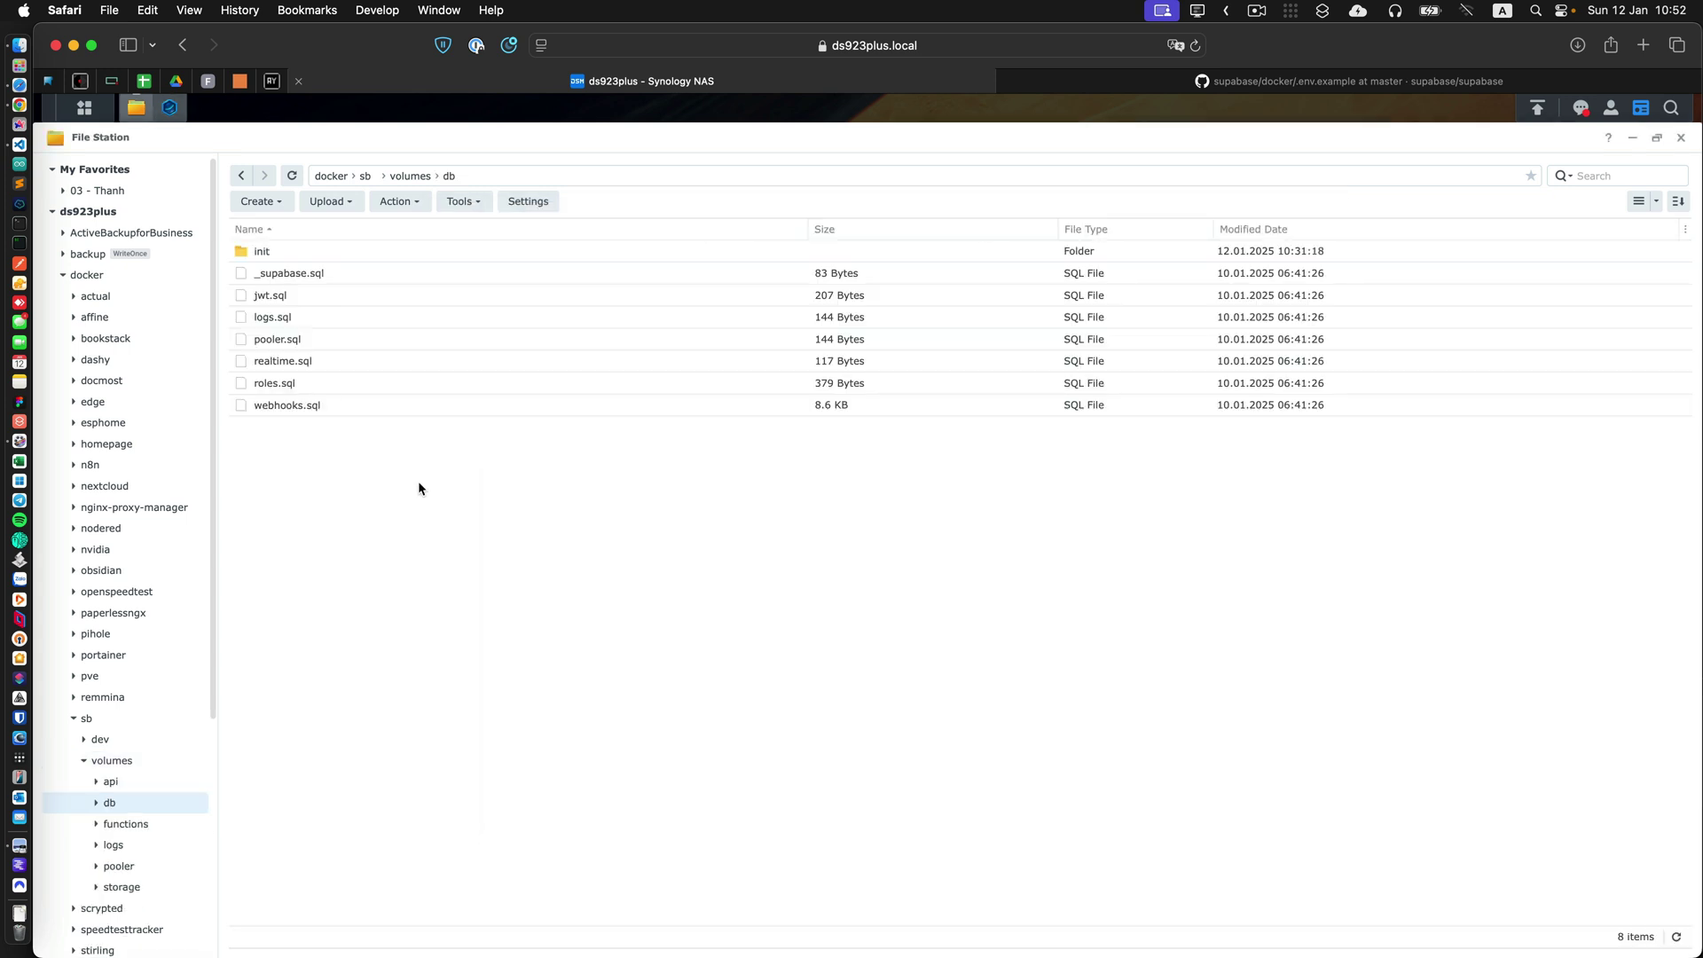
left_click(261, 202)
left_click(275, 229)
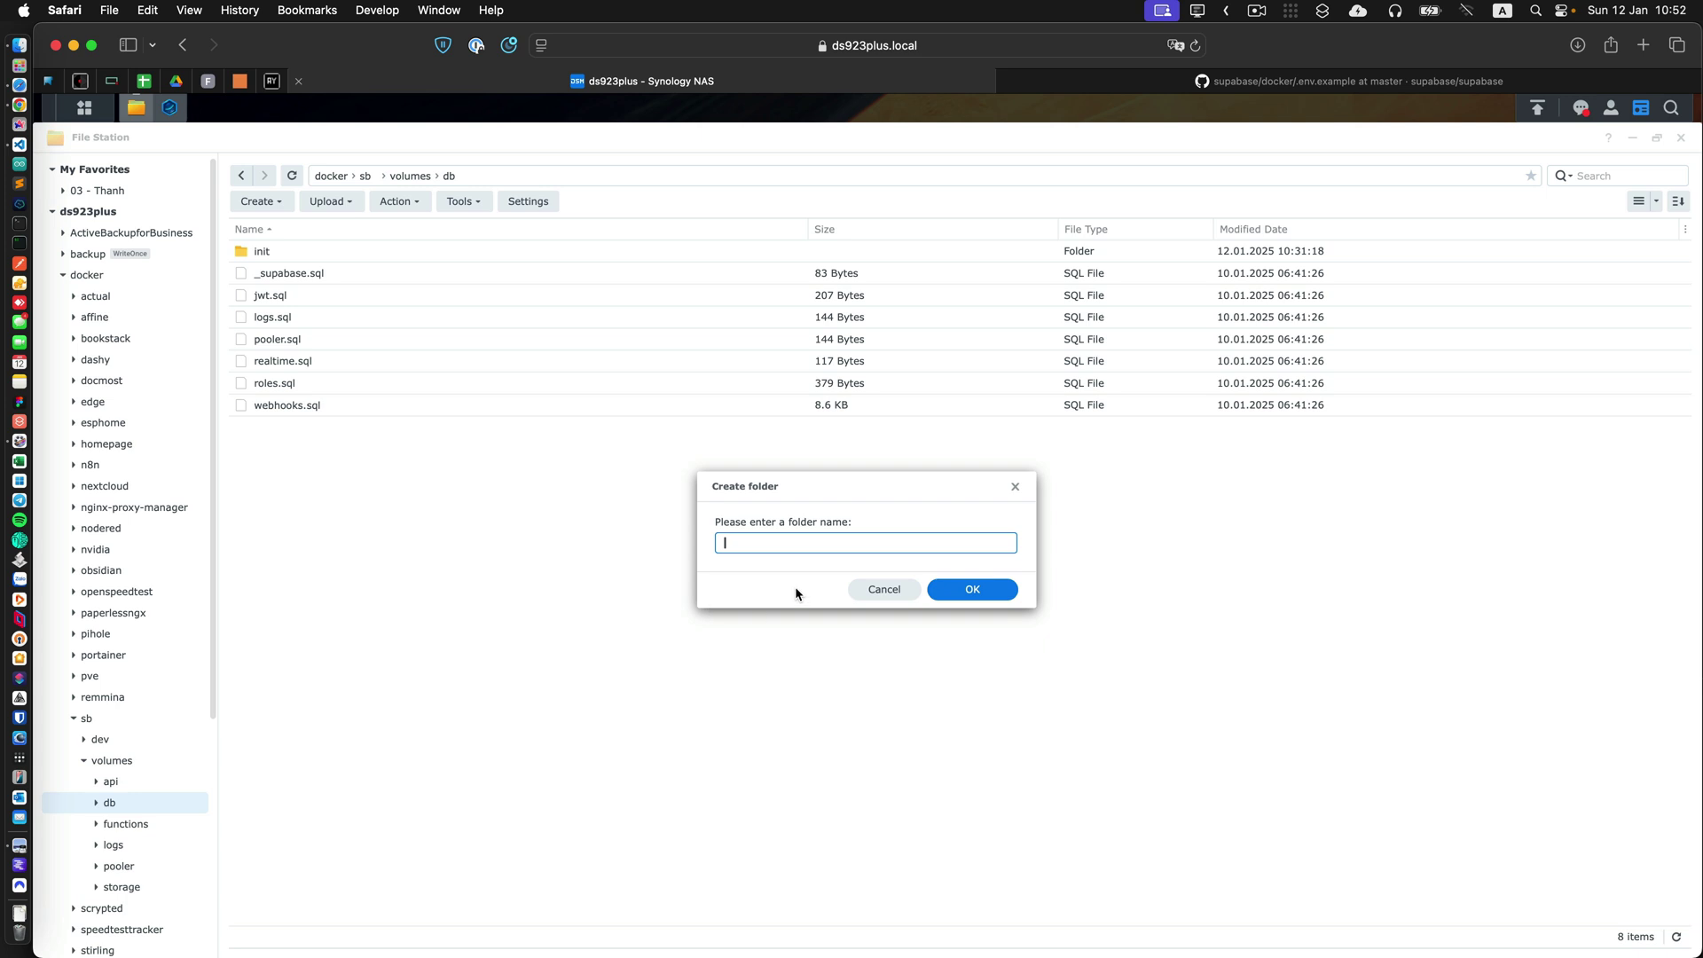
type("data")
left_click(965, 589)
left_click(910, 652)
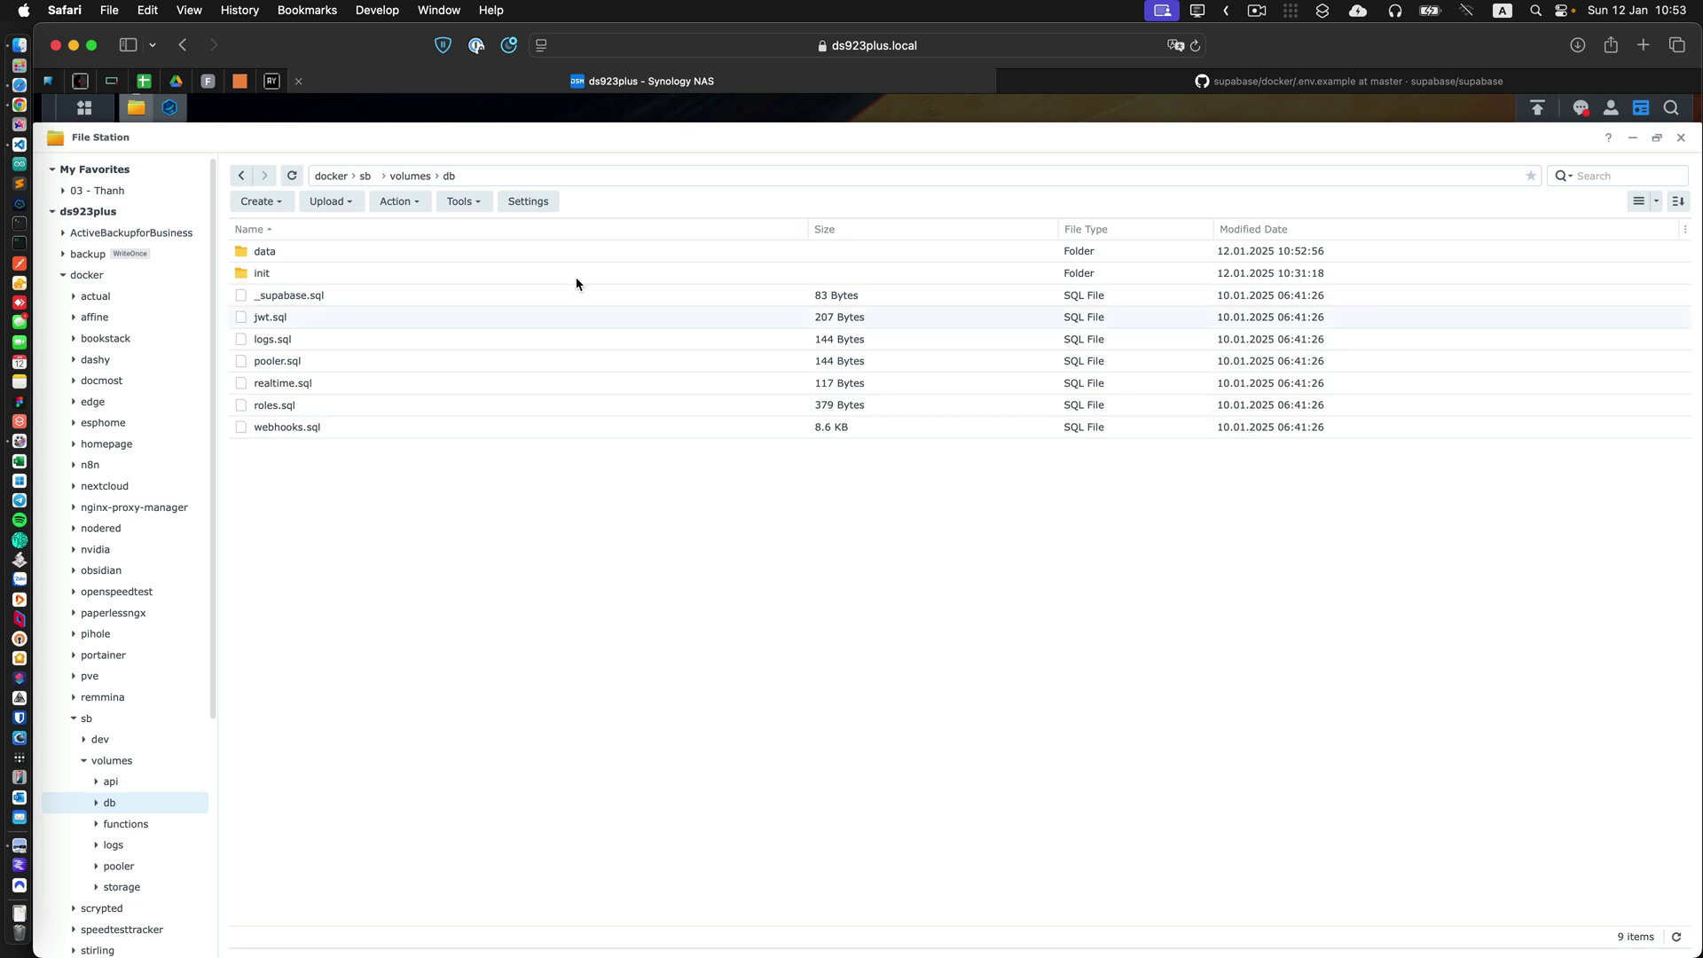
Dismiss the old failed output and rebuild the supabase project until the log shows Exit Code: 0.
left_click(172, 110)
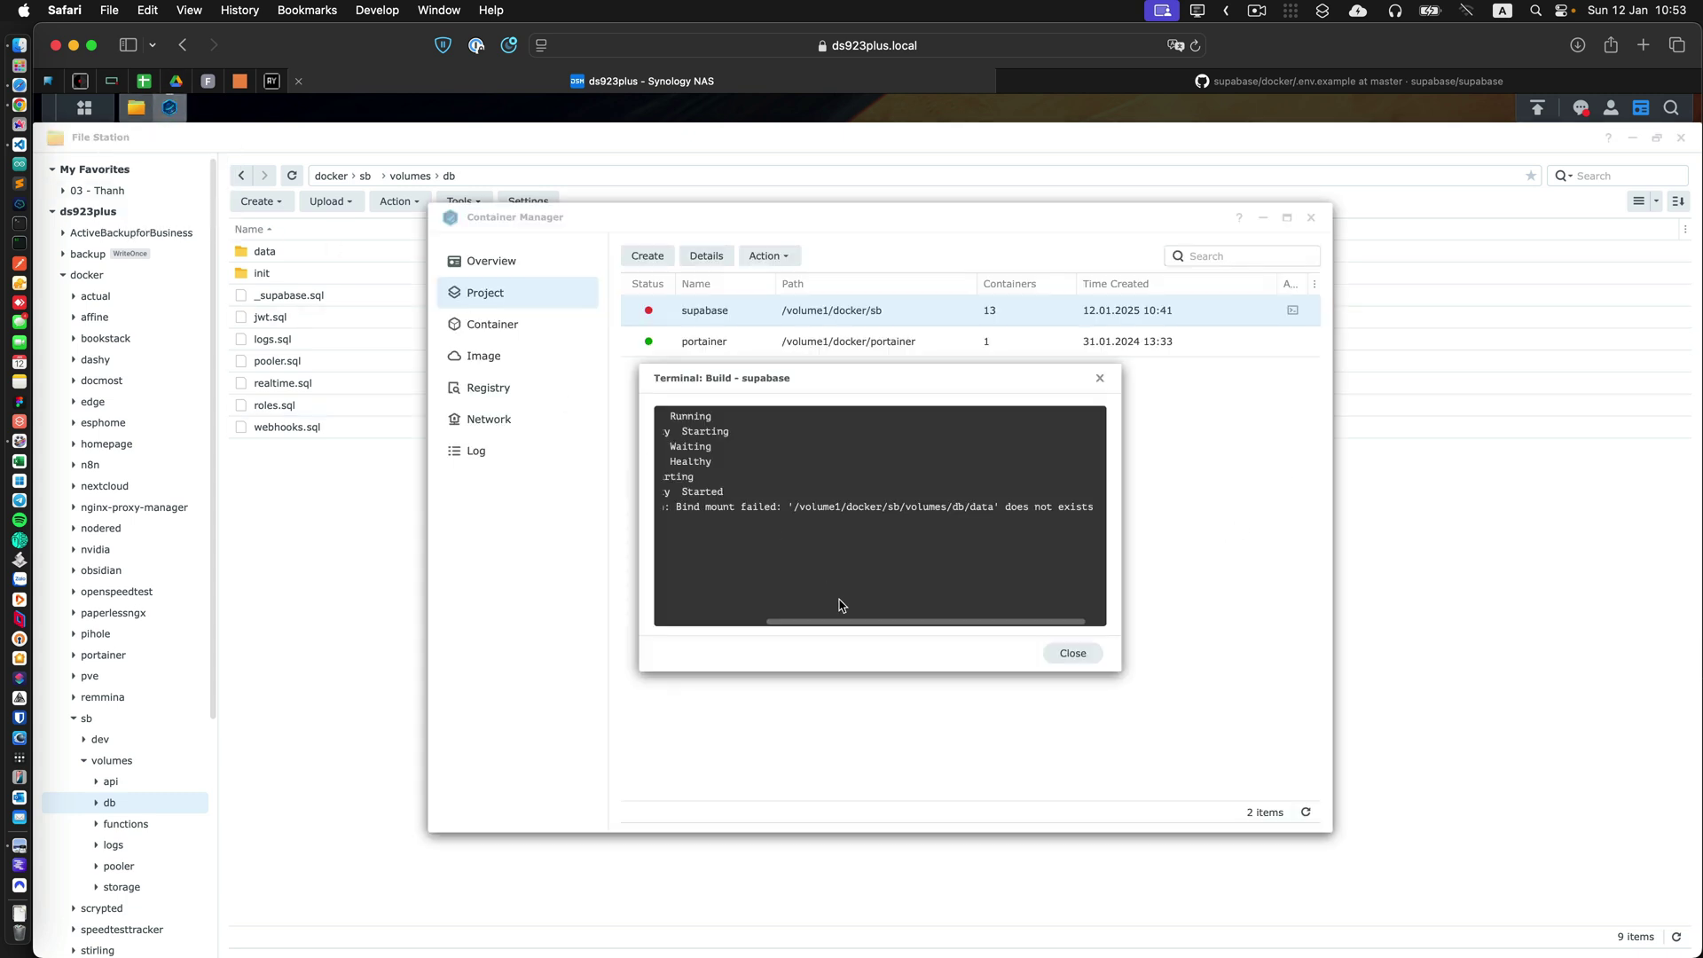
left_click(1047, 656)
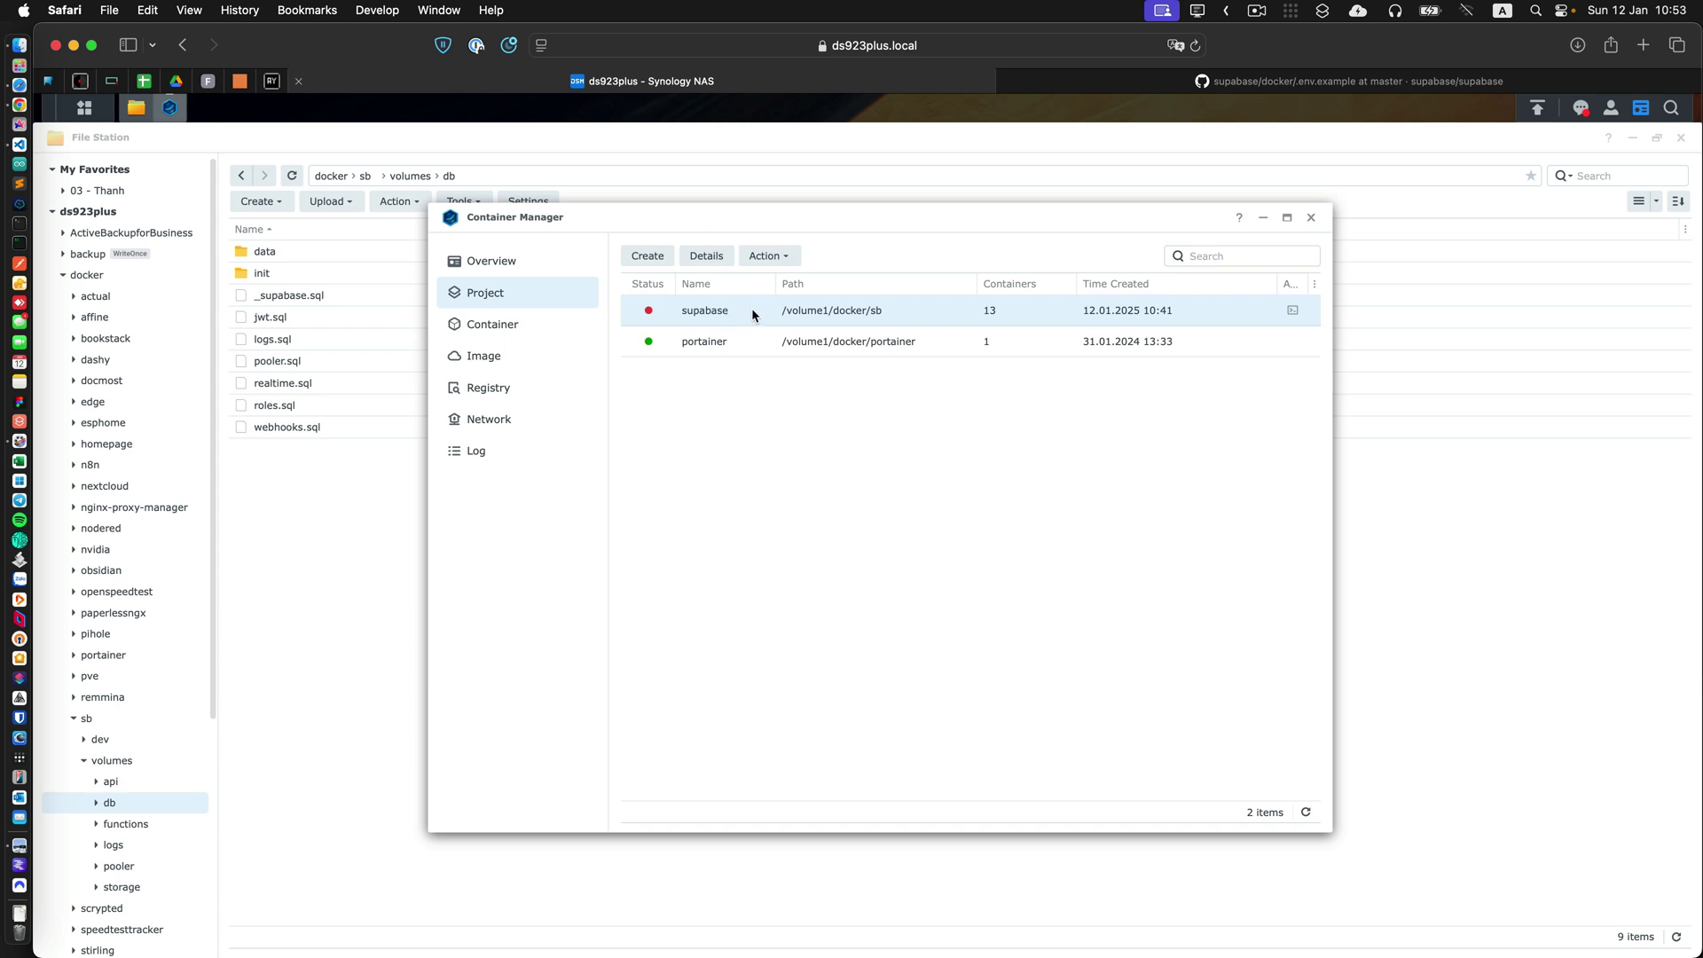
right_click(781, 306)
left_click(800, 327)
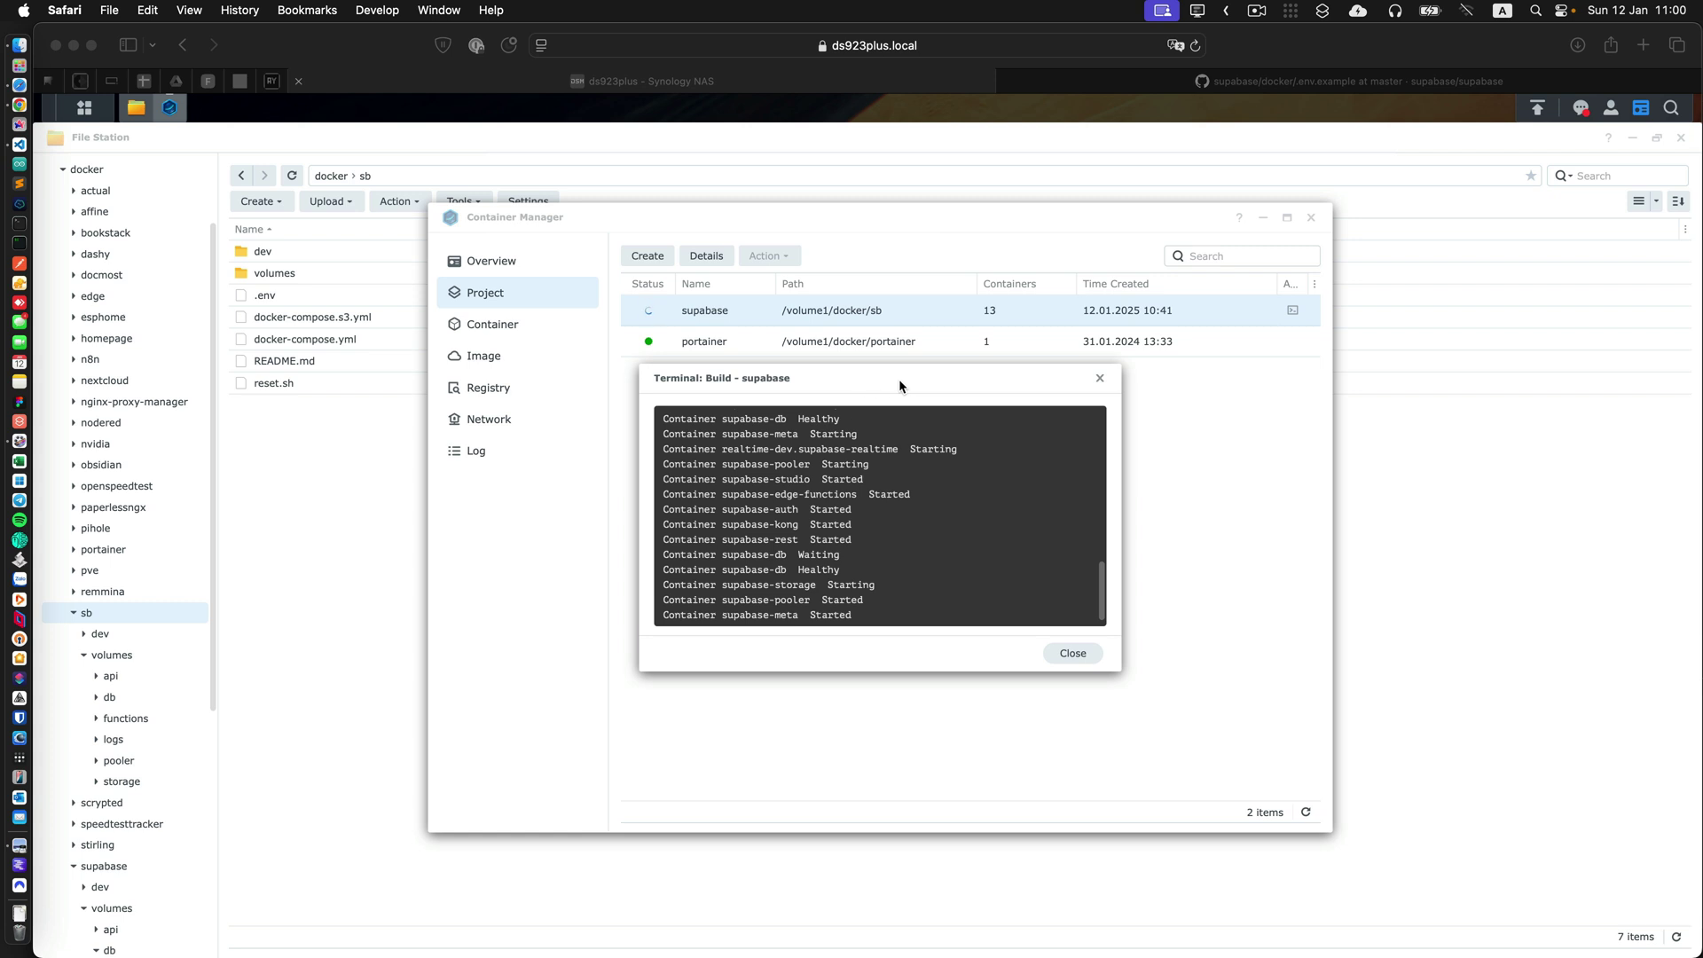
left_click(1099, 577)
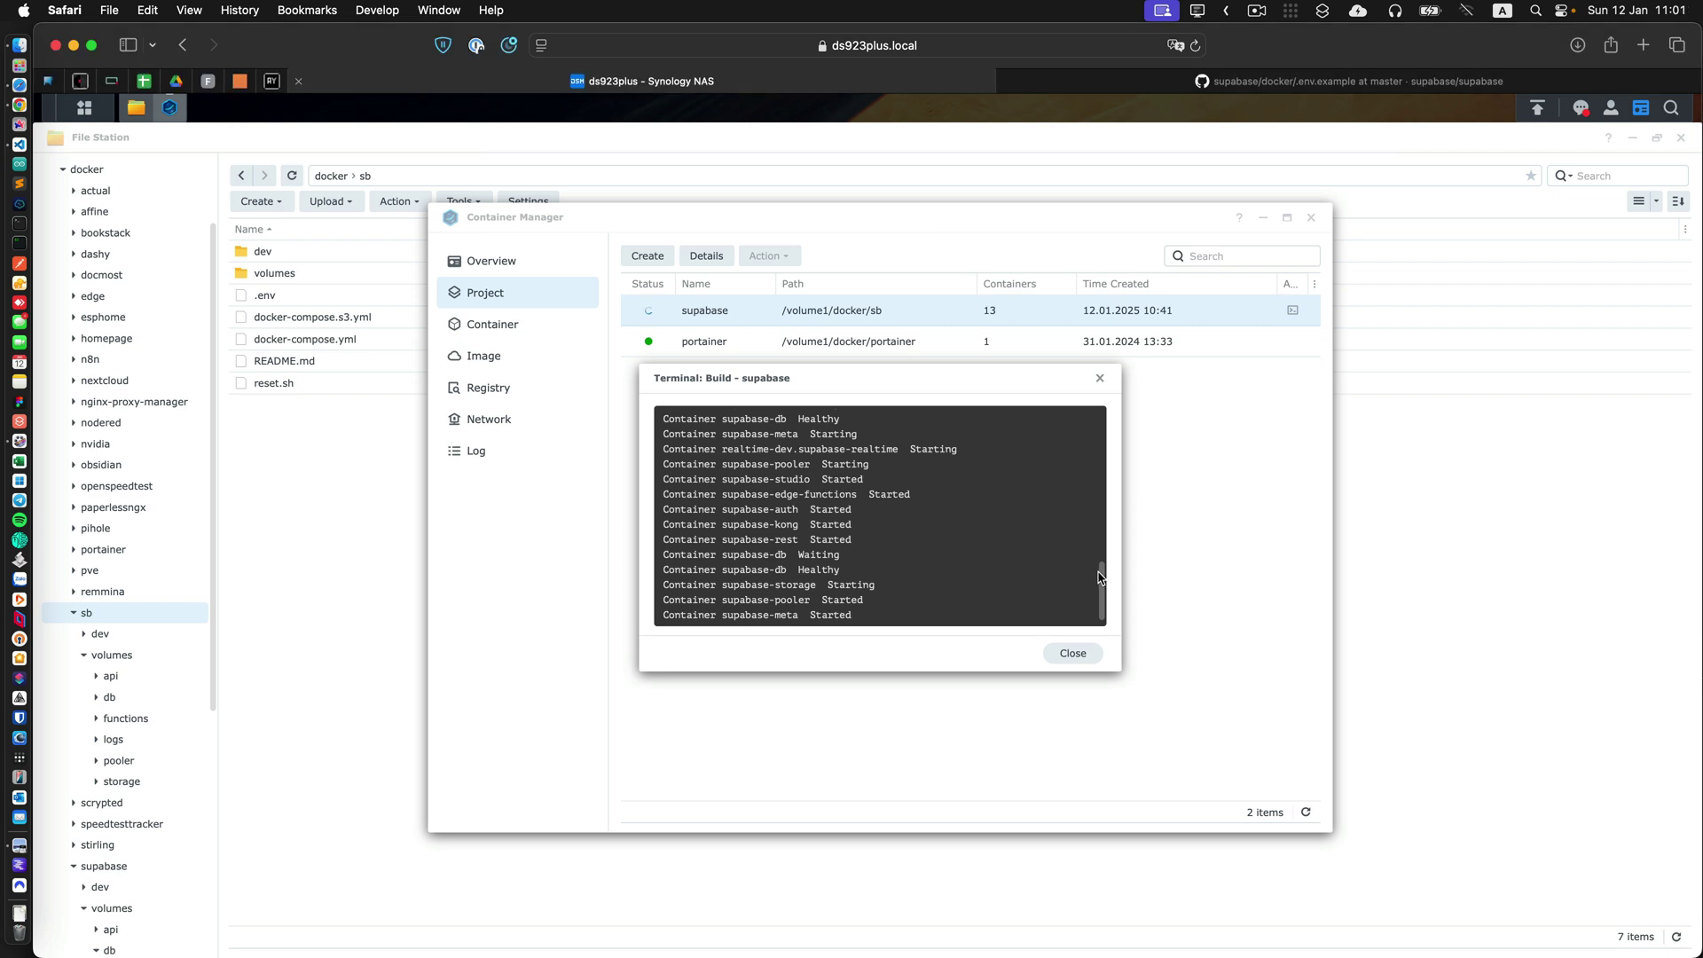
scroll(1098, 577, "up", 3)
scroll(1097, 599, "down", 3)
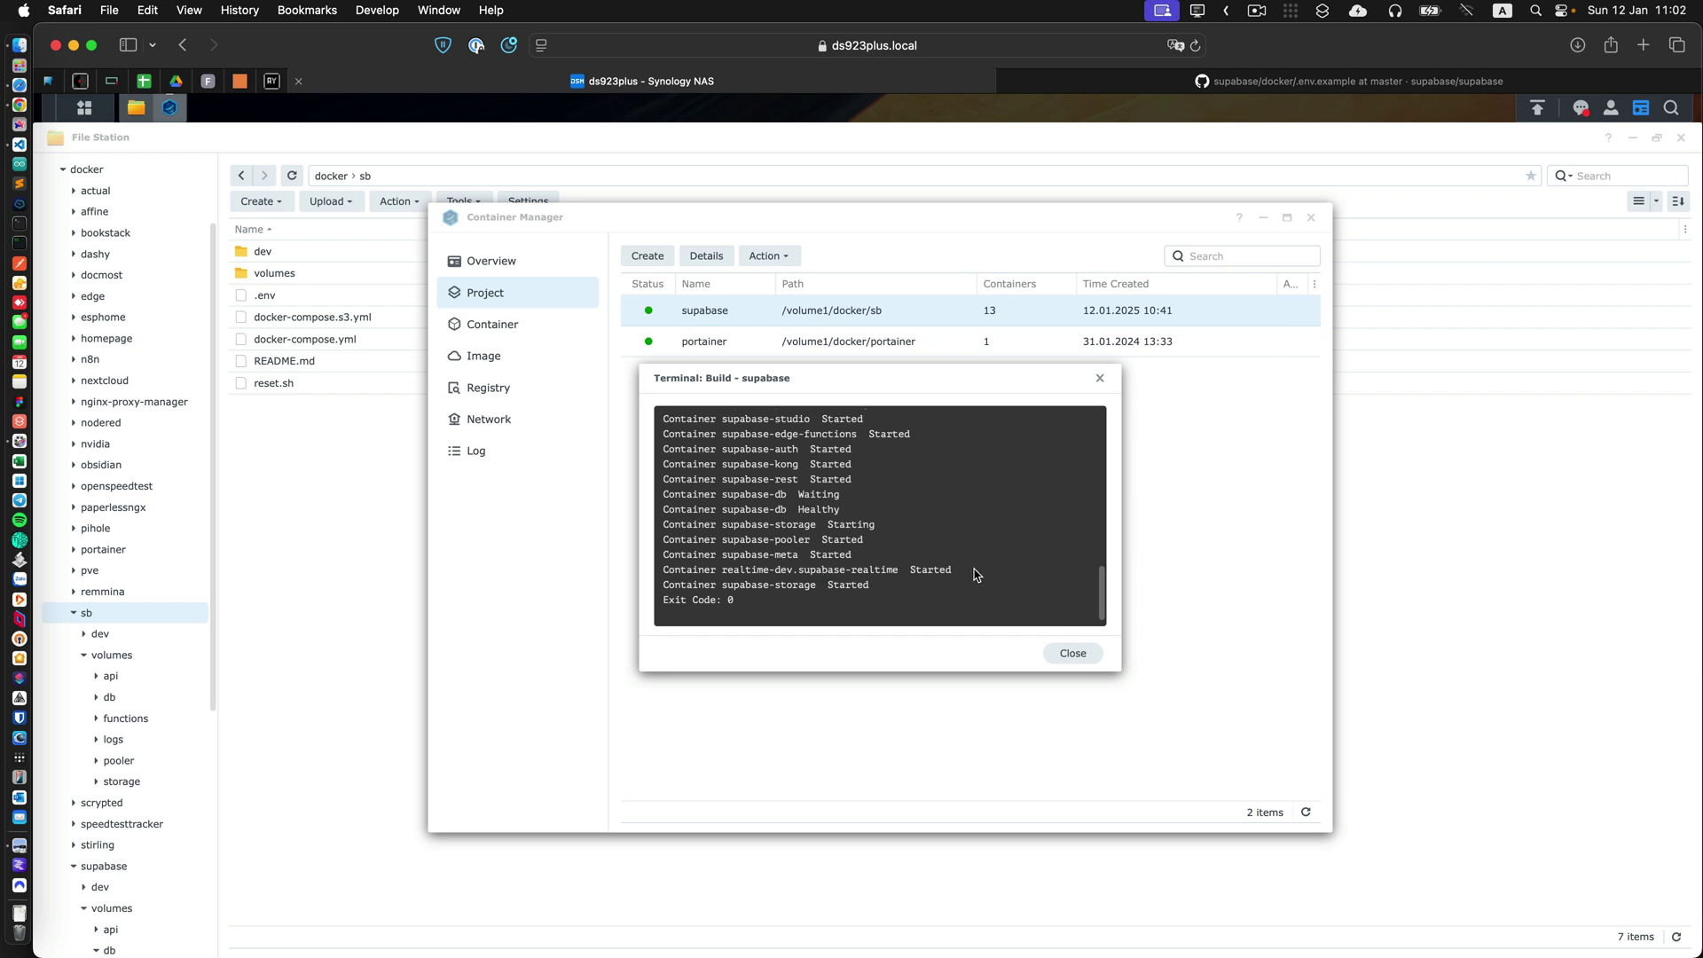
left_click(1072, 653)
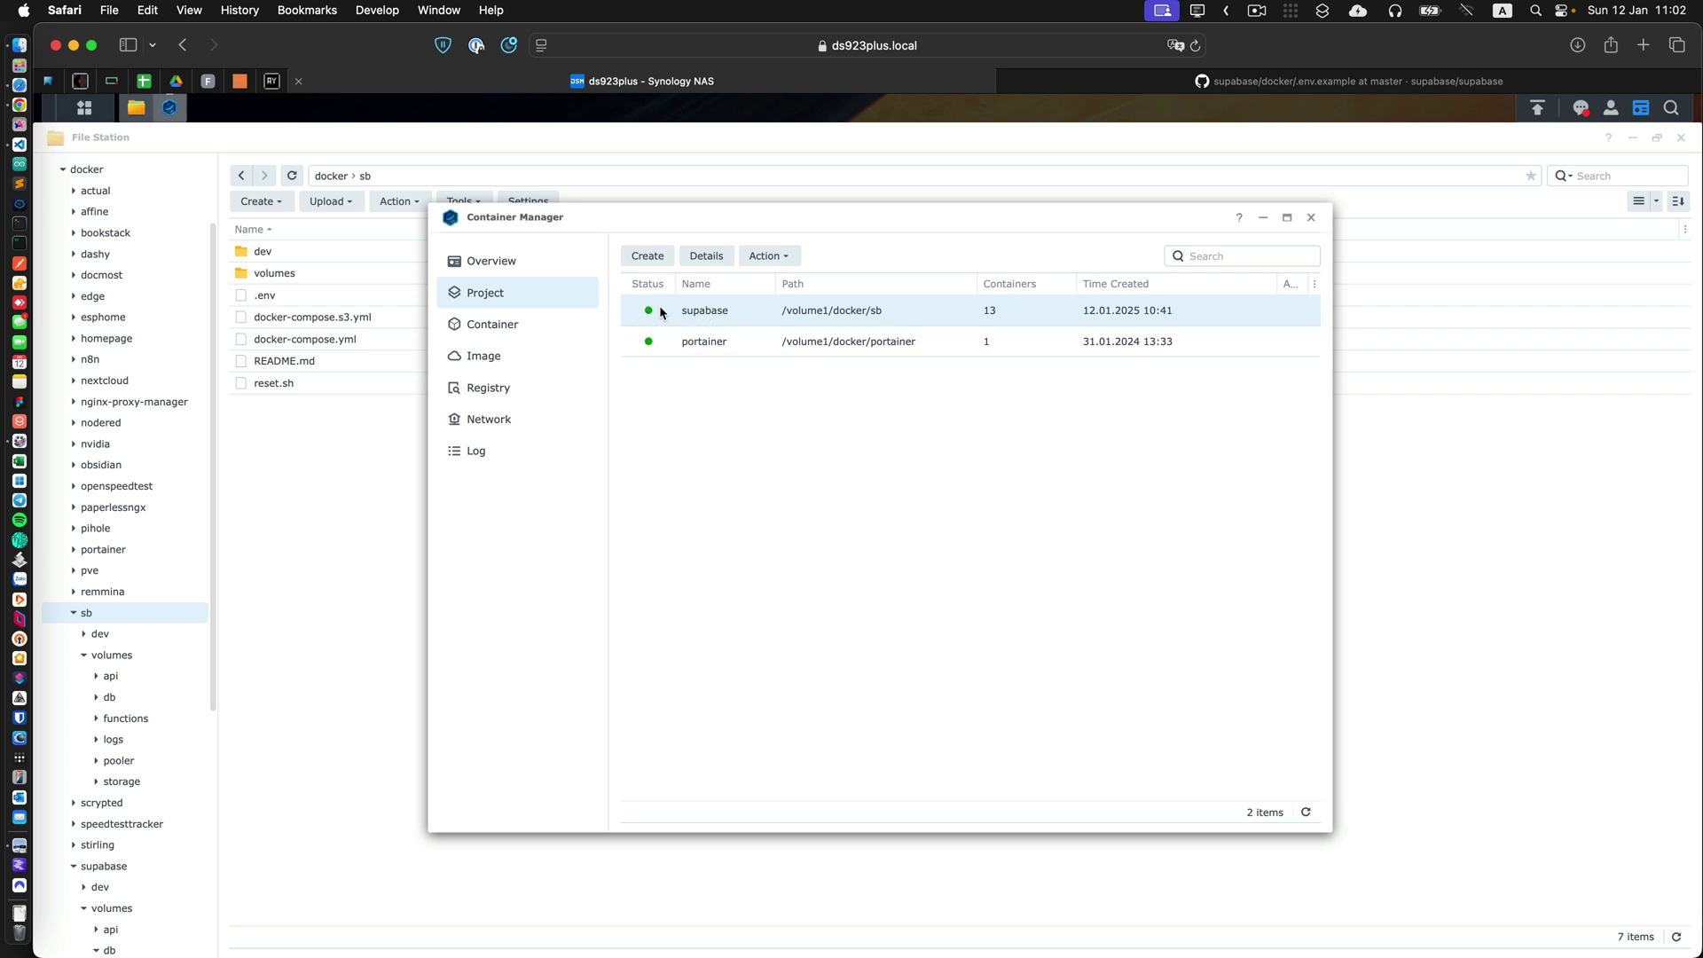
Open the supabase project's containers, inspect supabase-storage's empty log, and return to the Containers list.
double_click(705, 310)
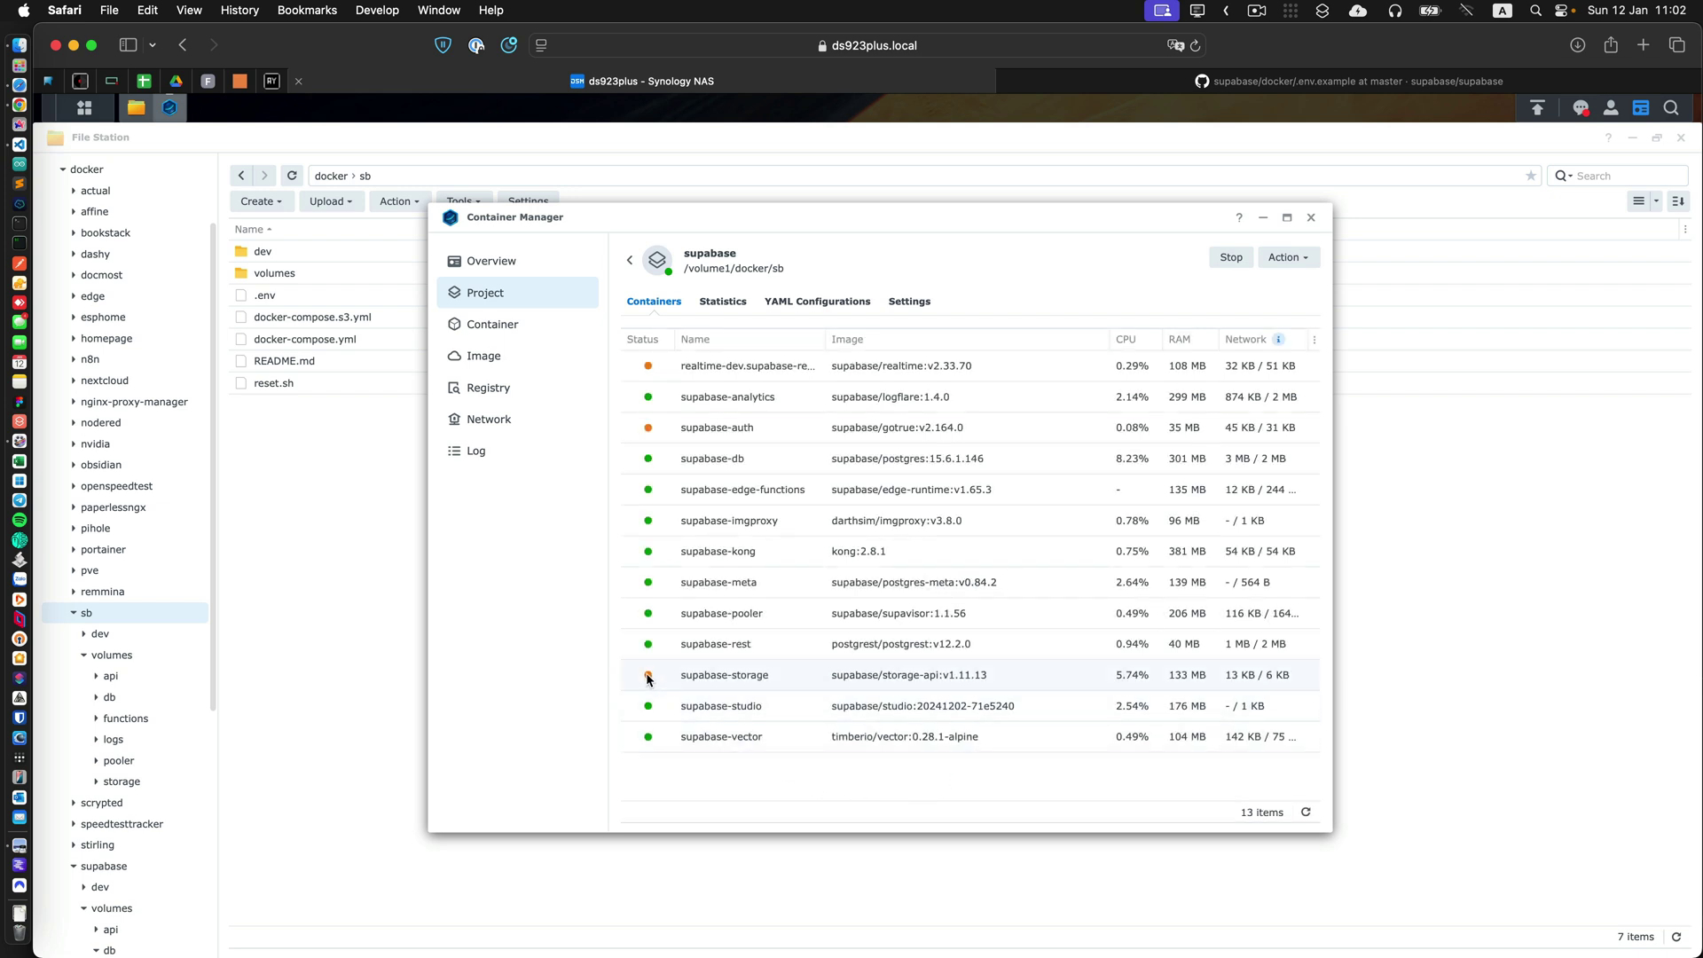
mouse_move(649, 678)
left_click(725, 676)
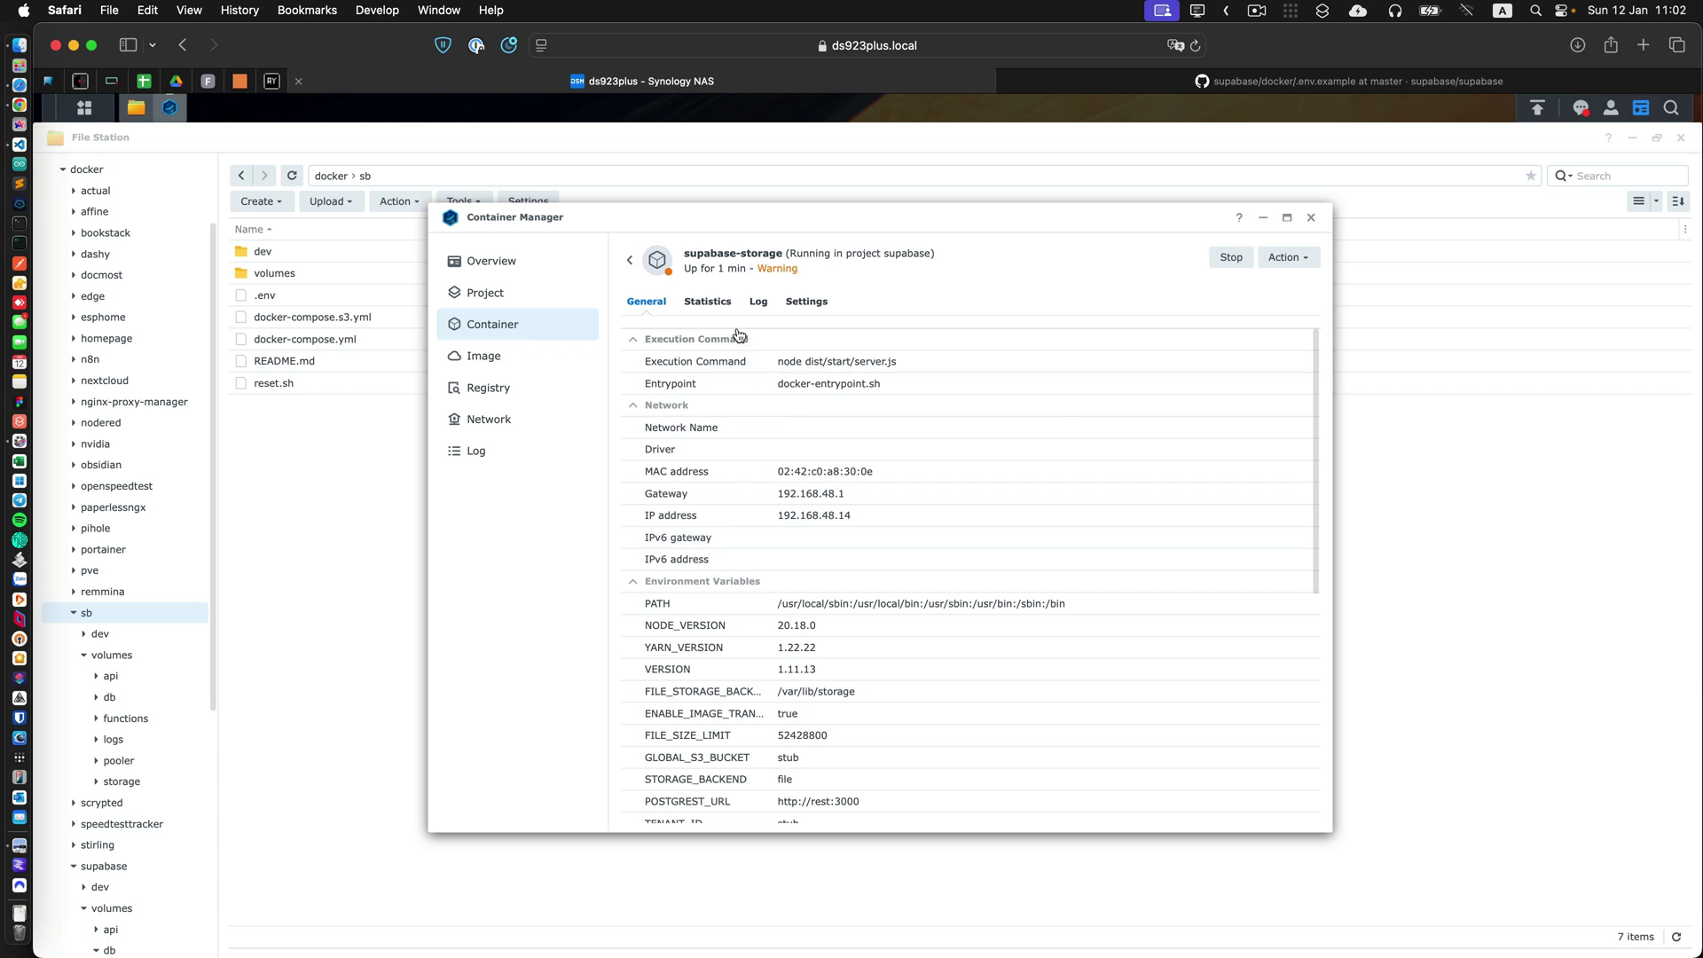
left_click(757, 302)
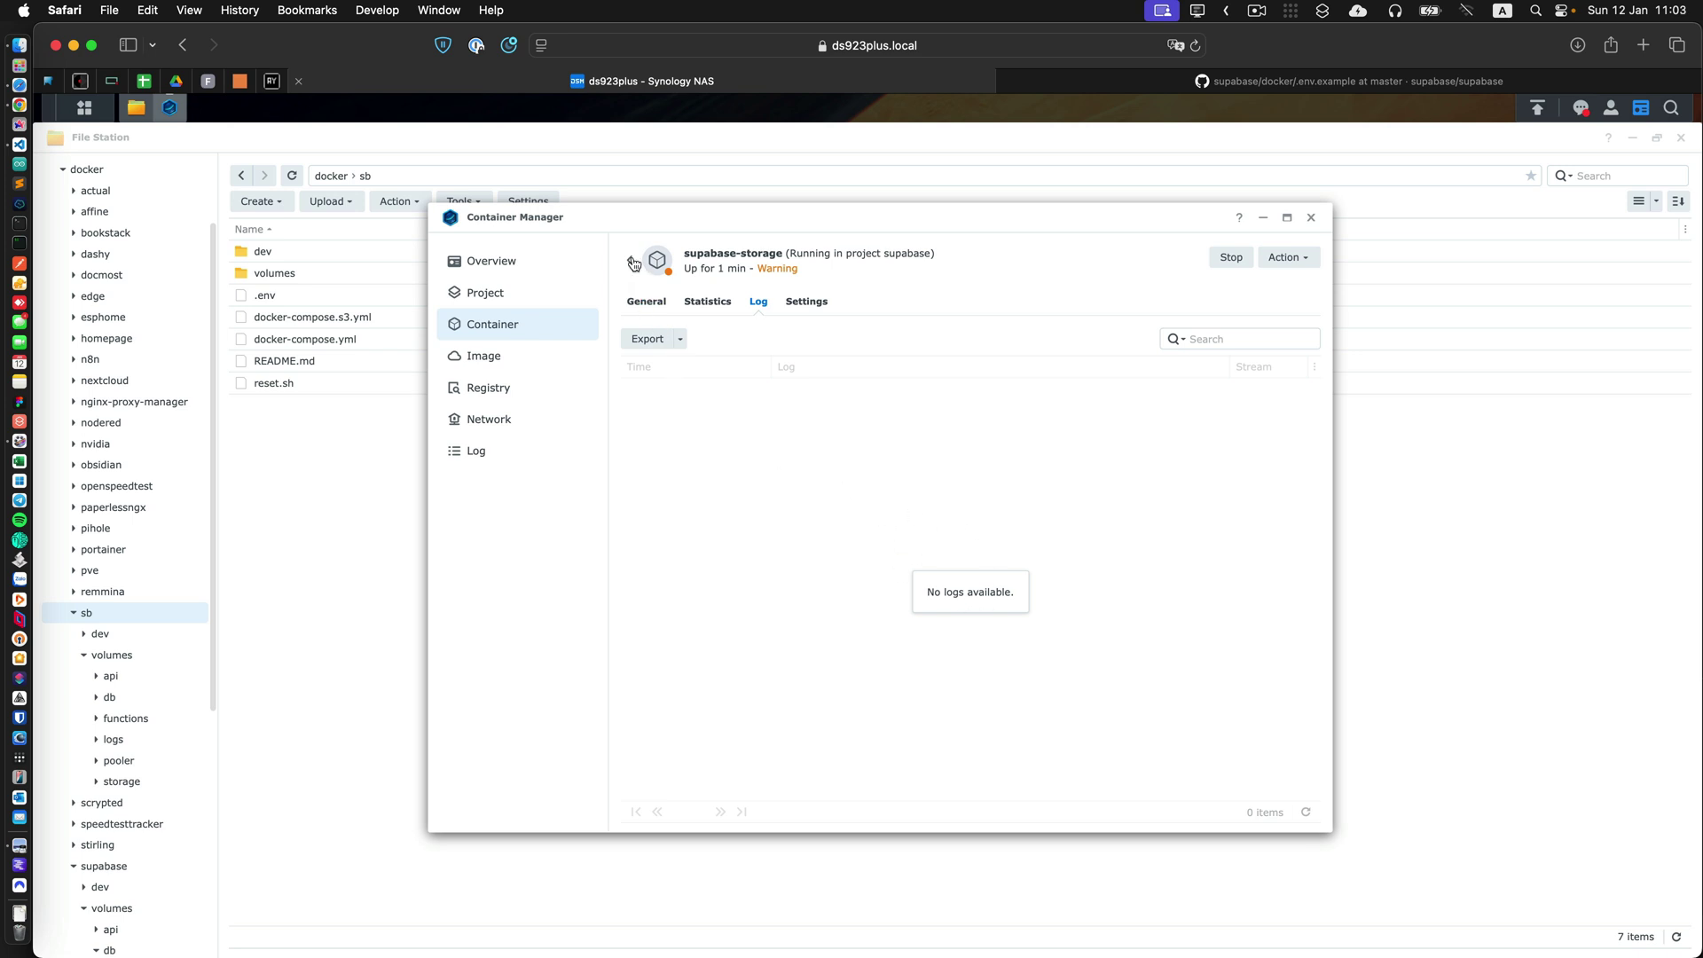
left_click(630, 260)
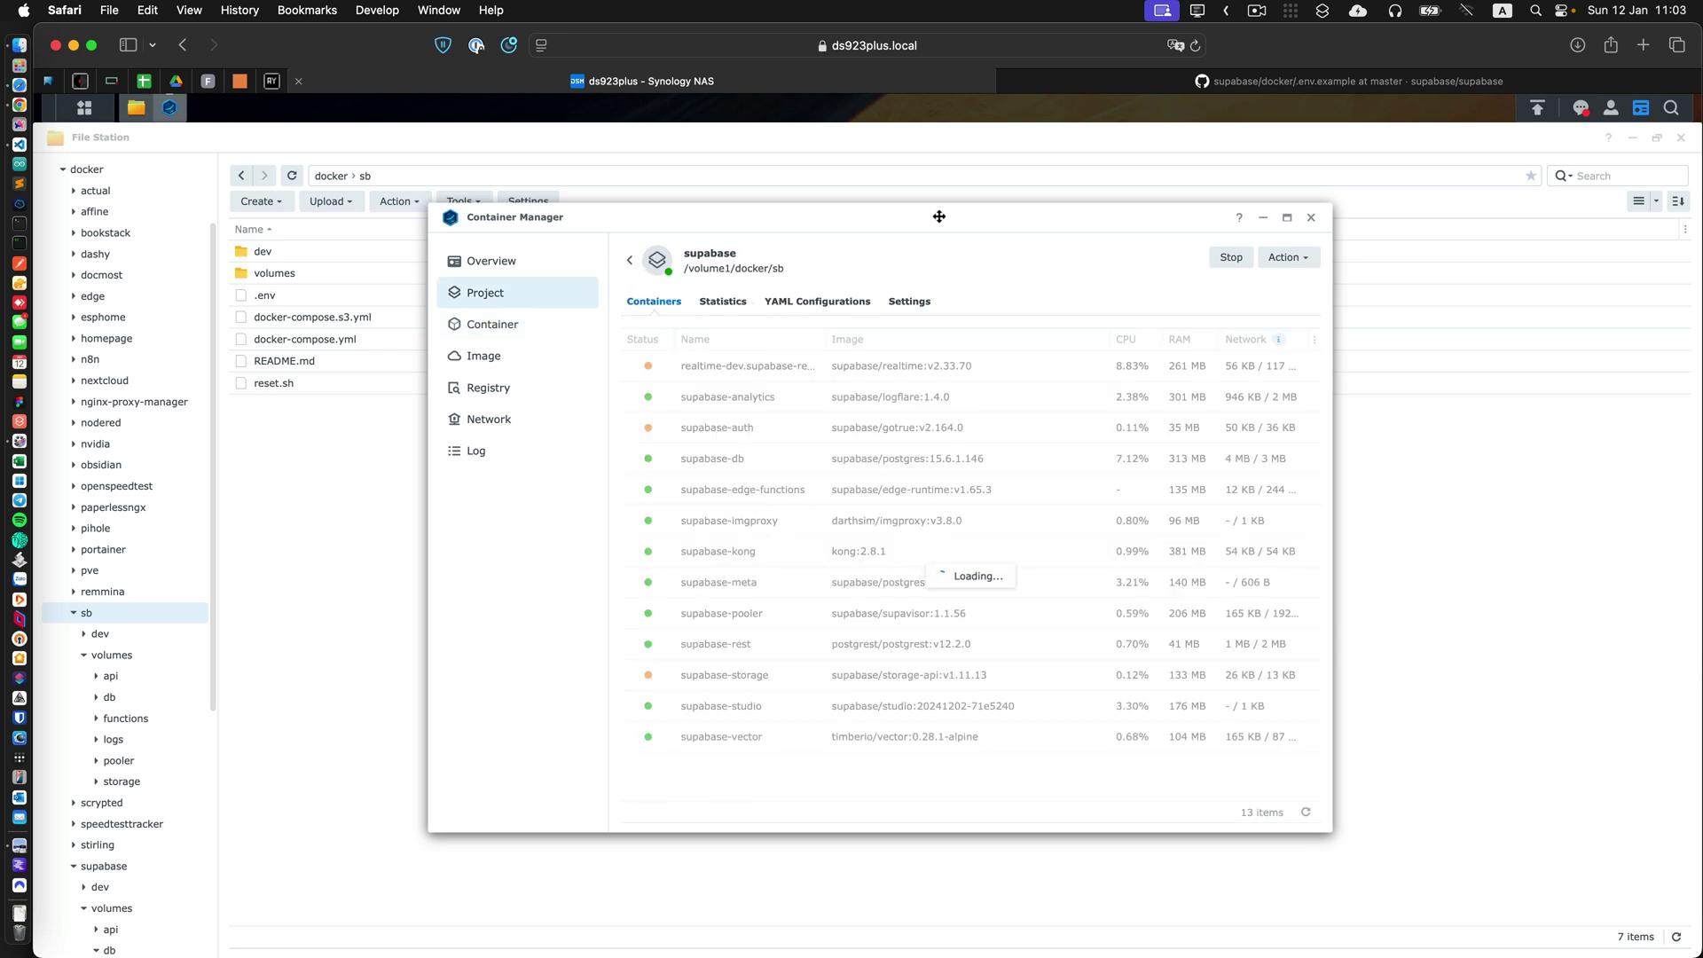
left_click_drag(937, 216, 914, 217)
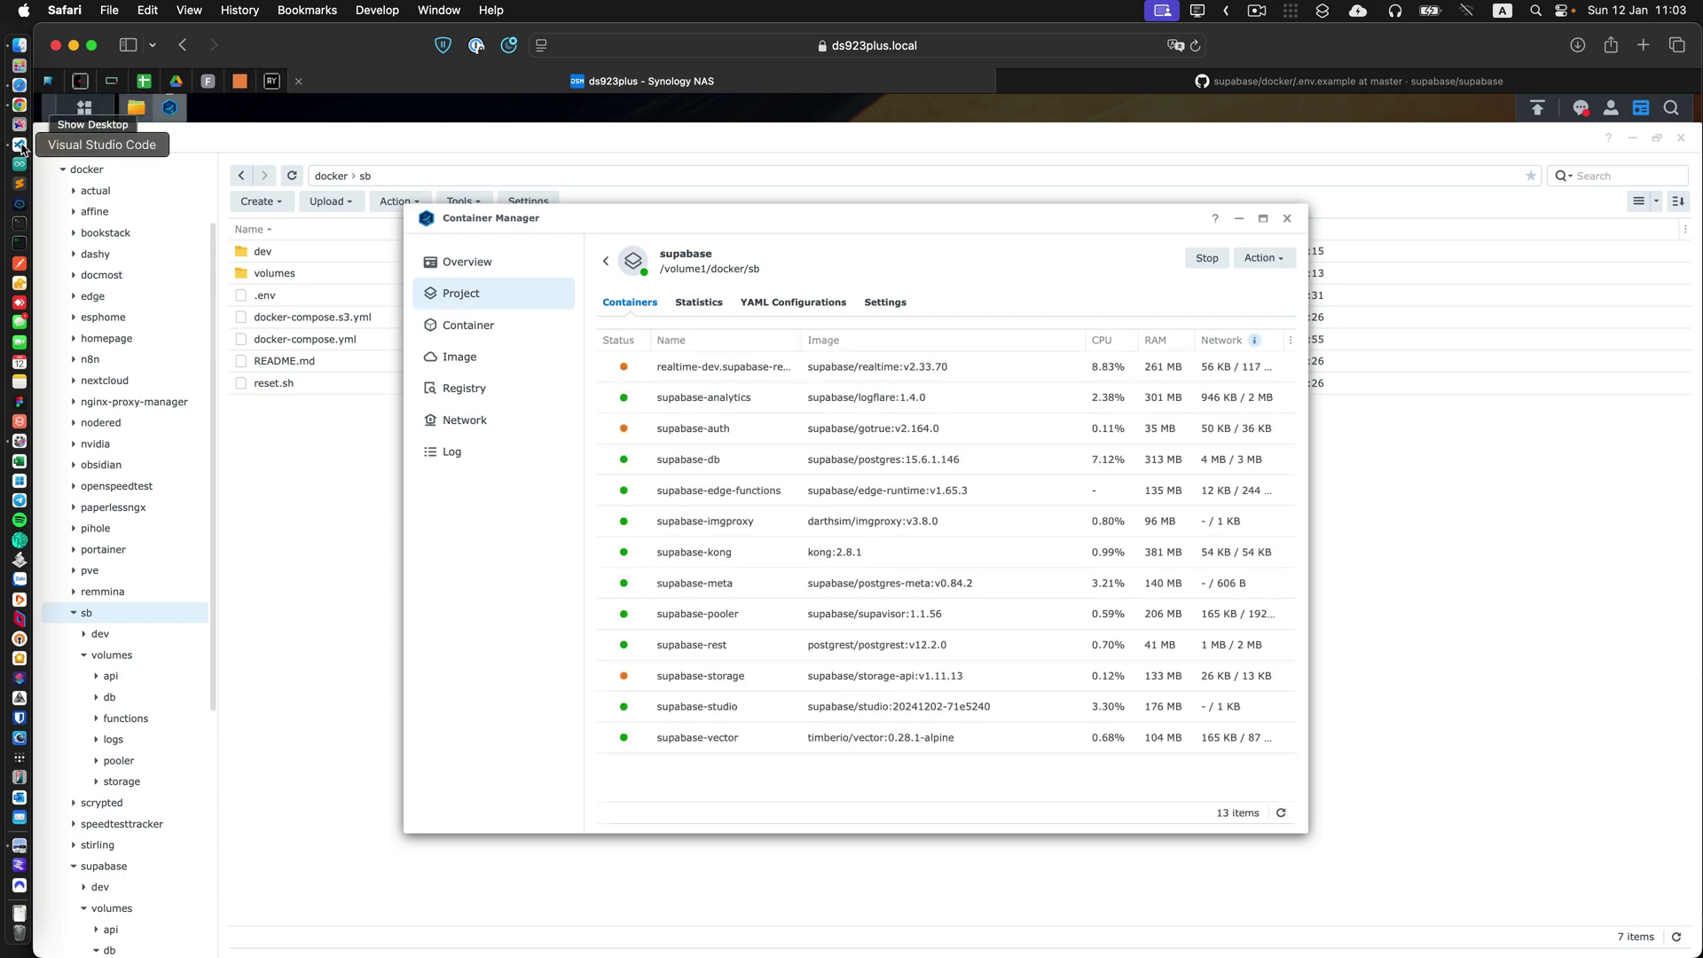
left_click(19, 143)
scroll(1114, 566, "down", 3)
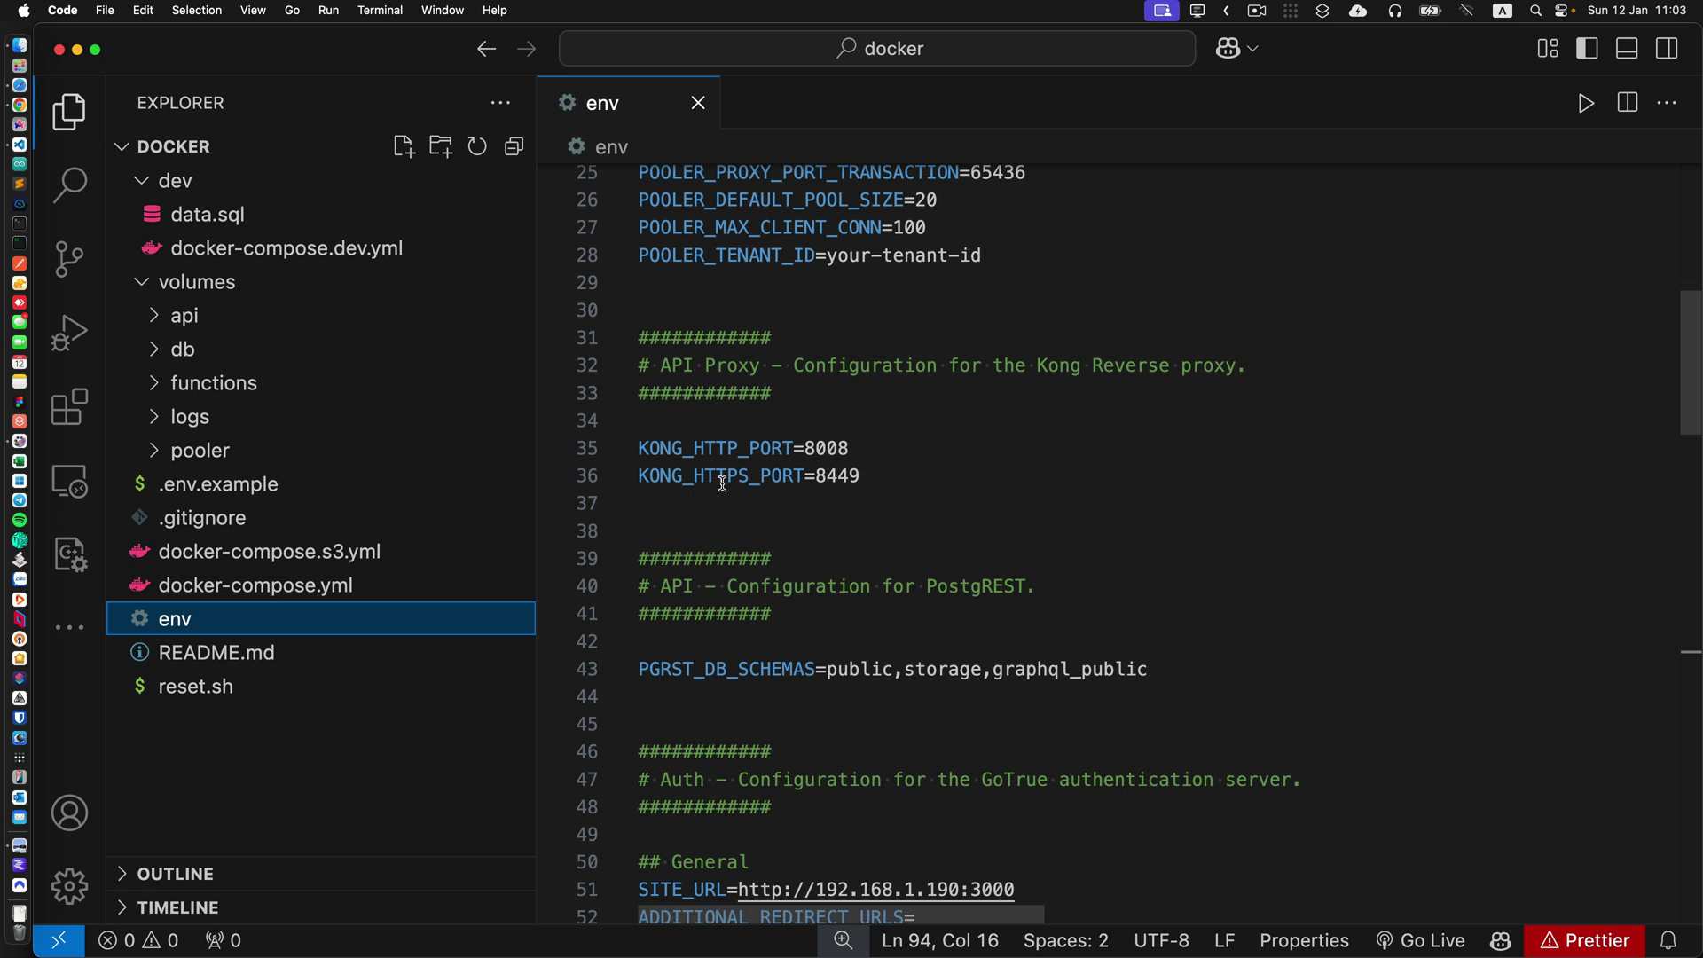
double_click(848, 476)
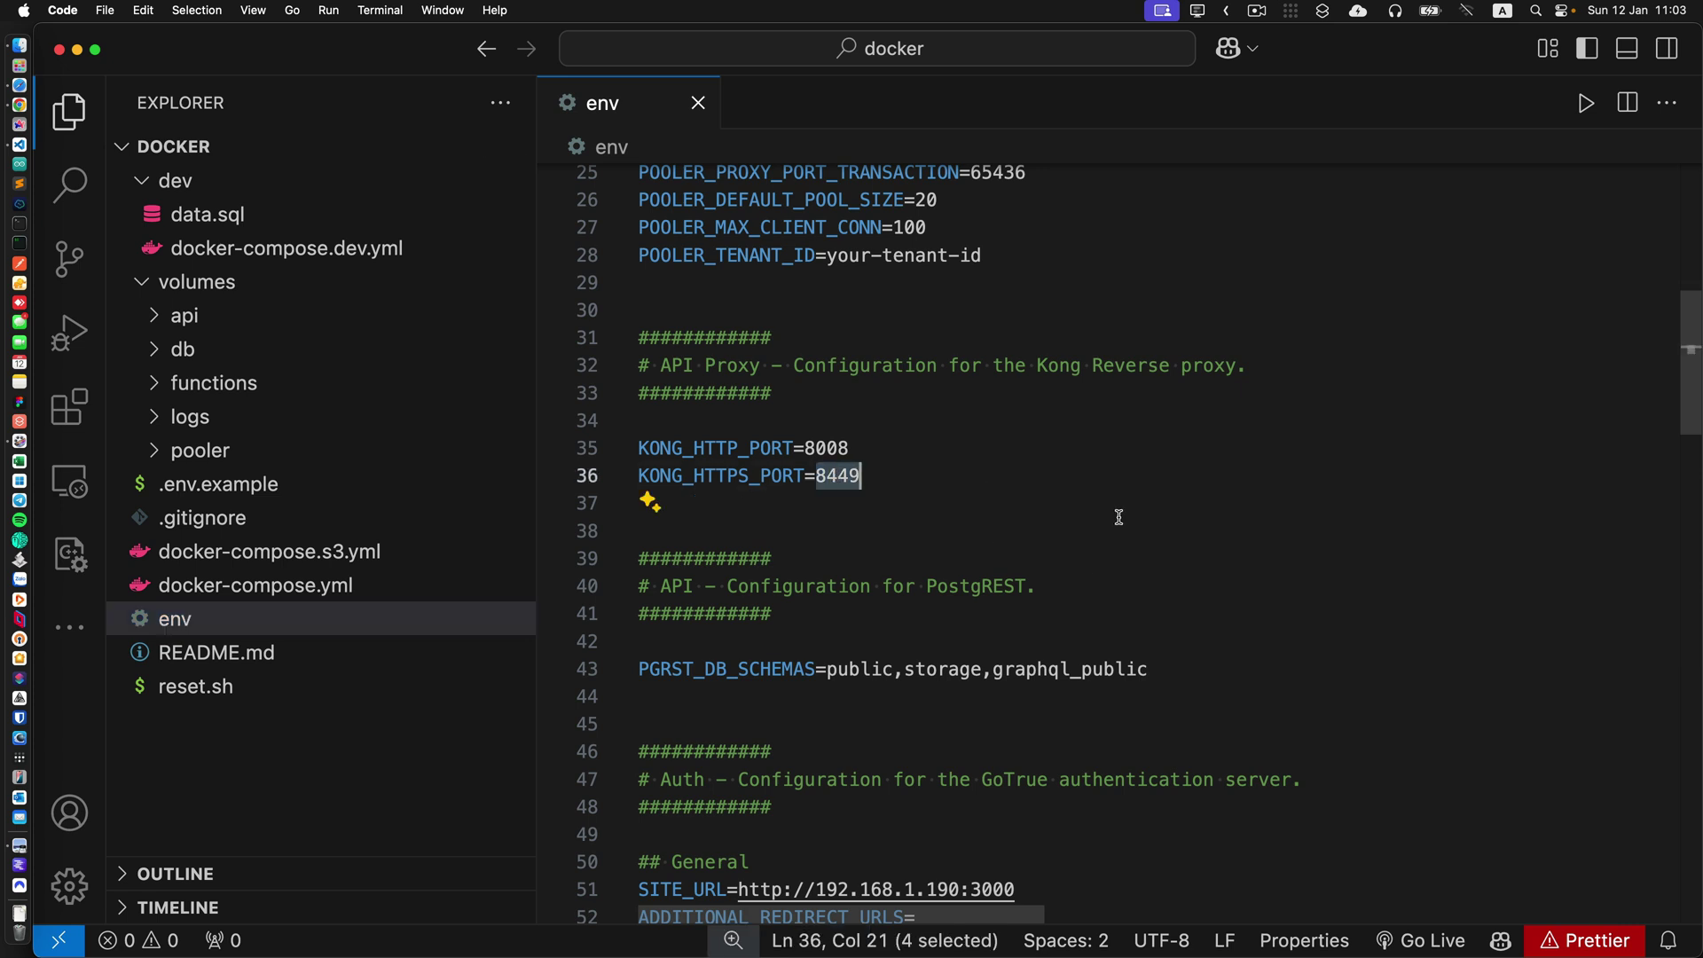
left_click(20, 85)
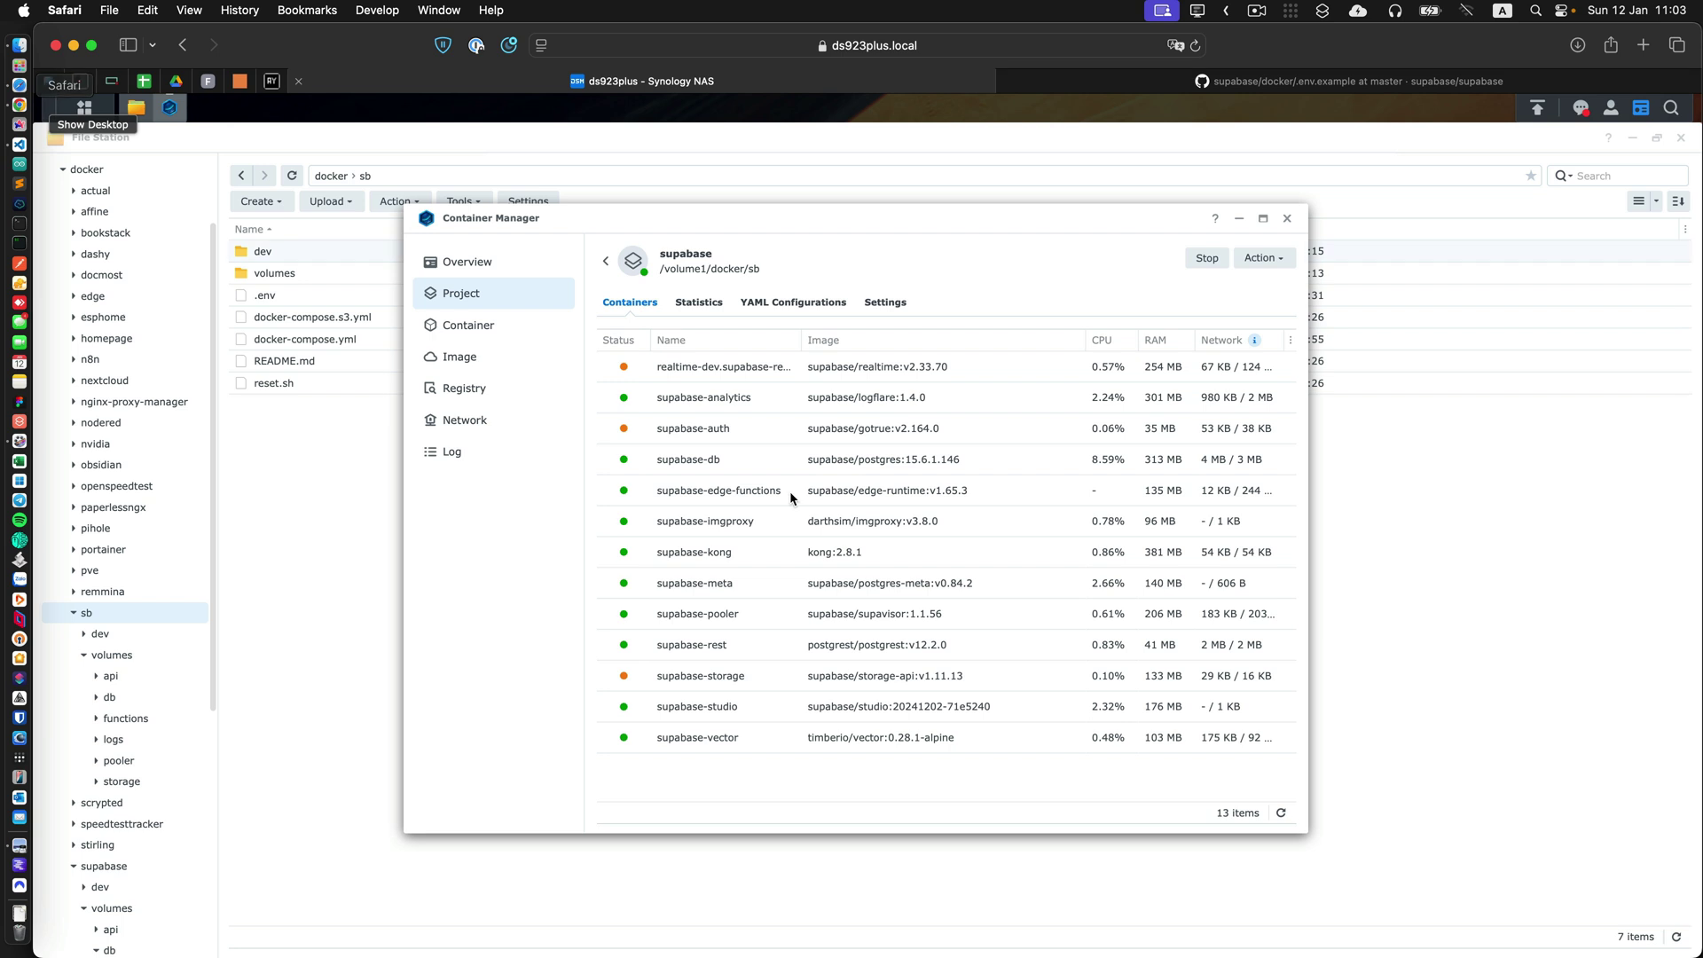
key("super+t")
type("1")
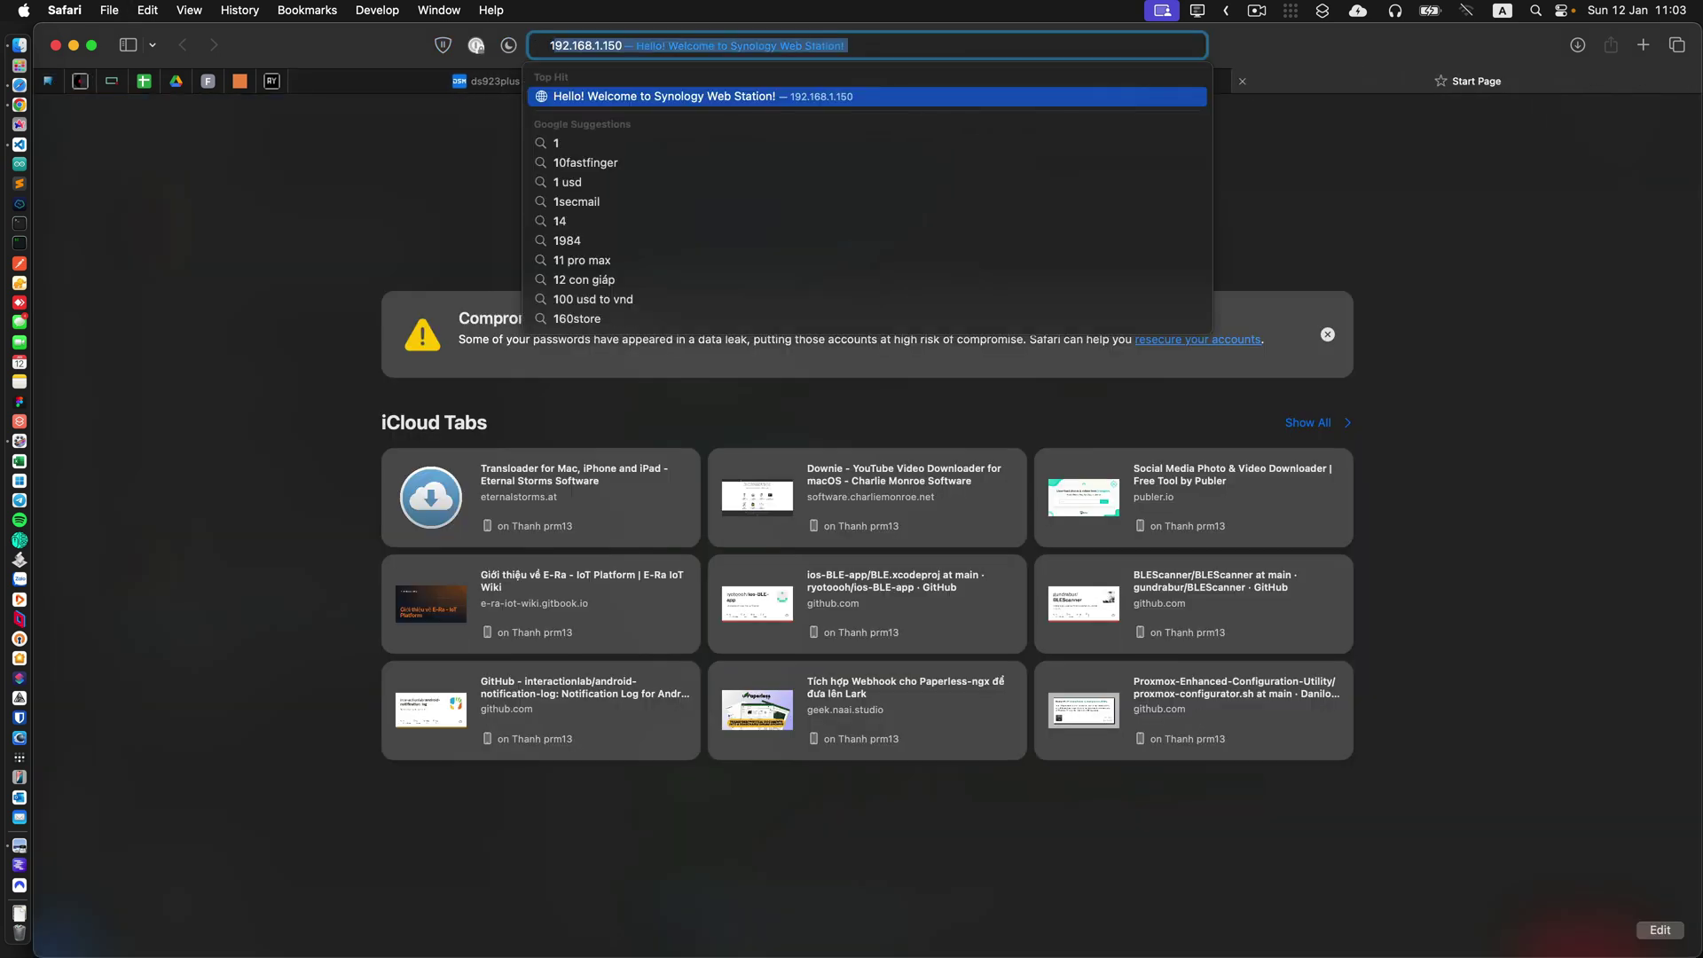
type("92.168.1.1")
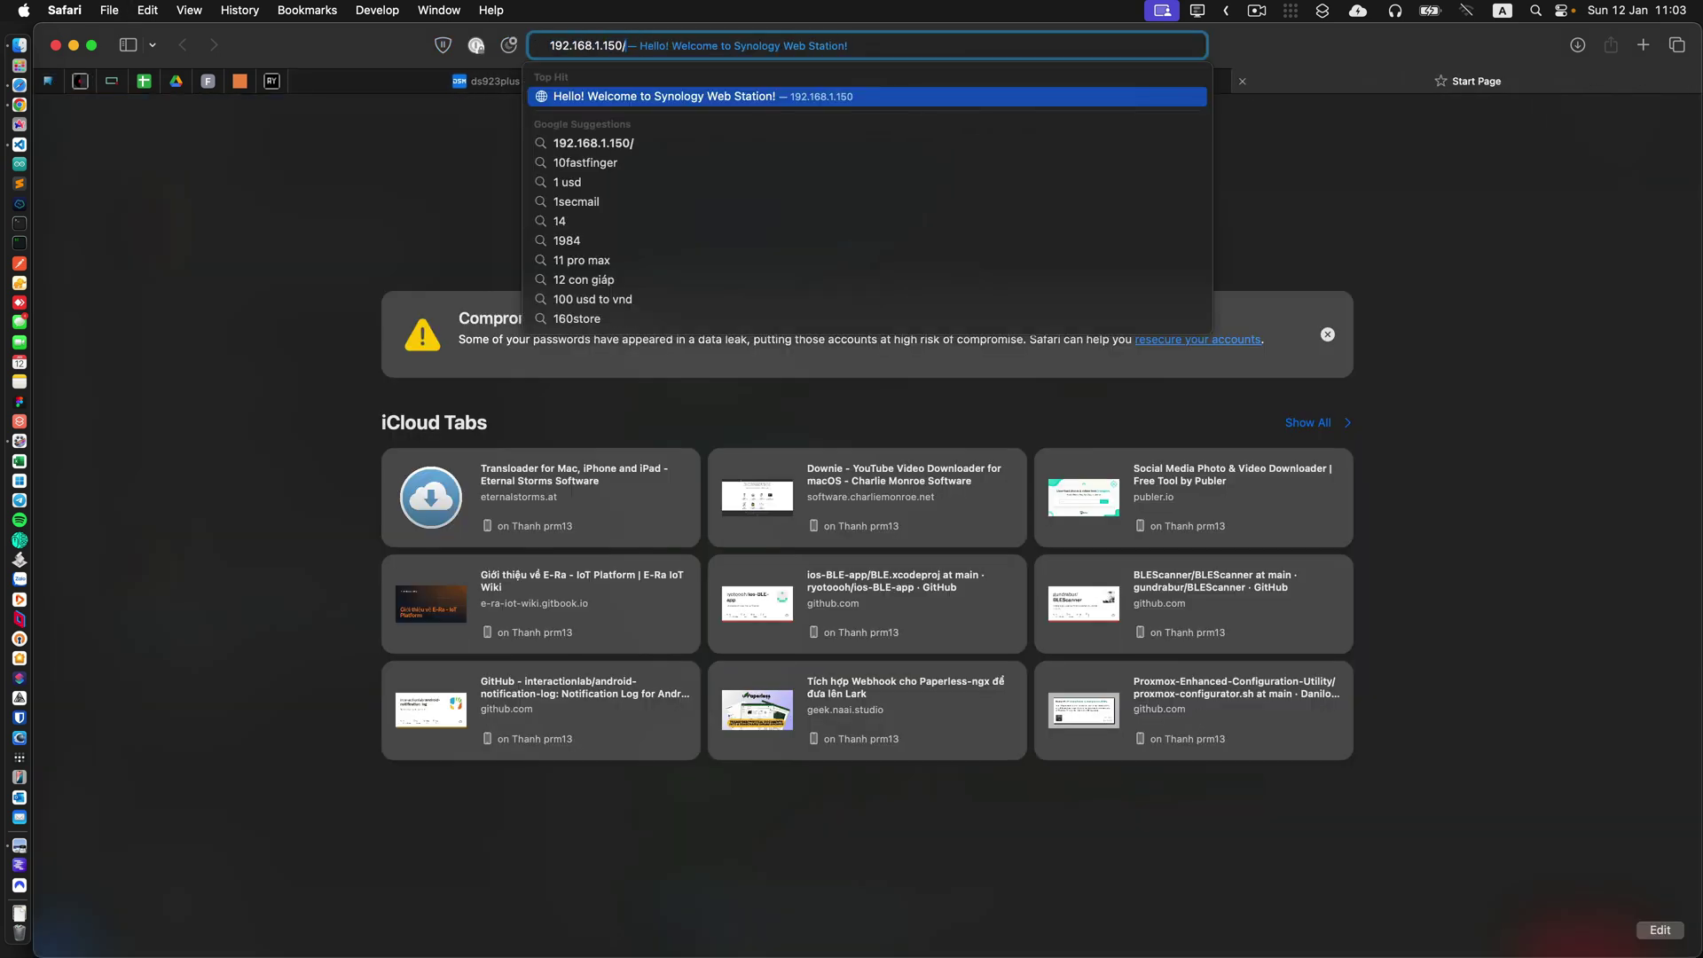
type("90:8449")
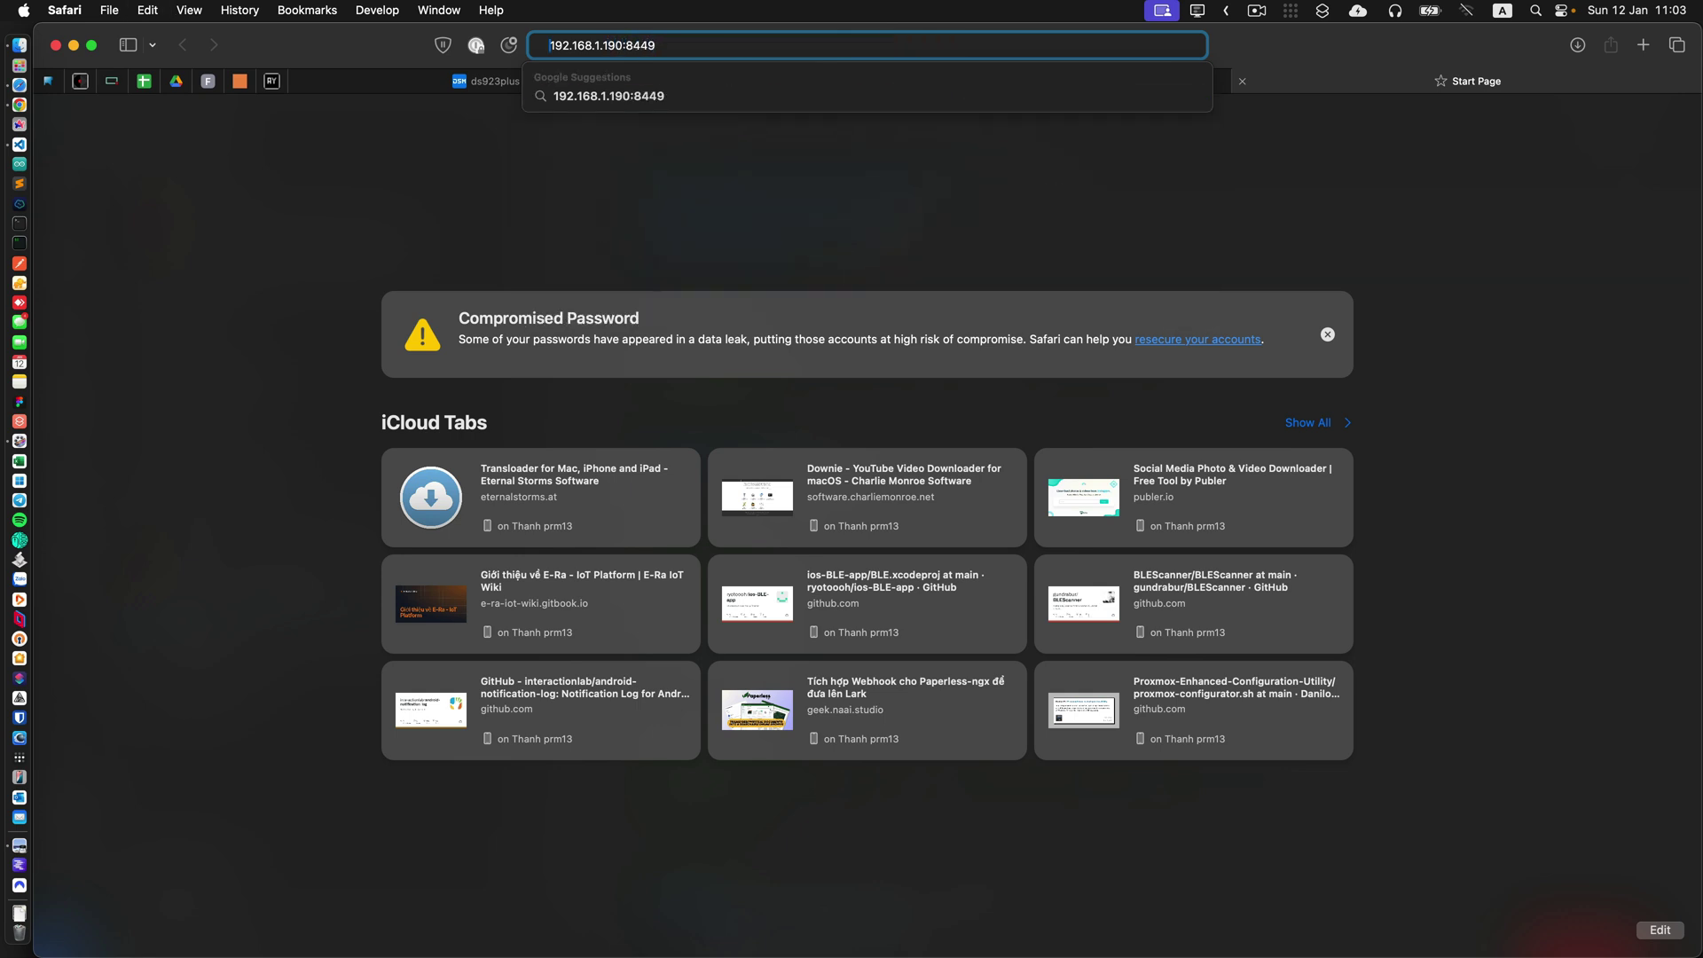
type("https://")
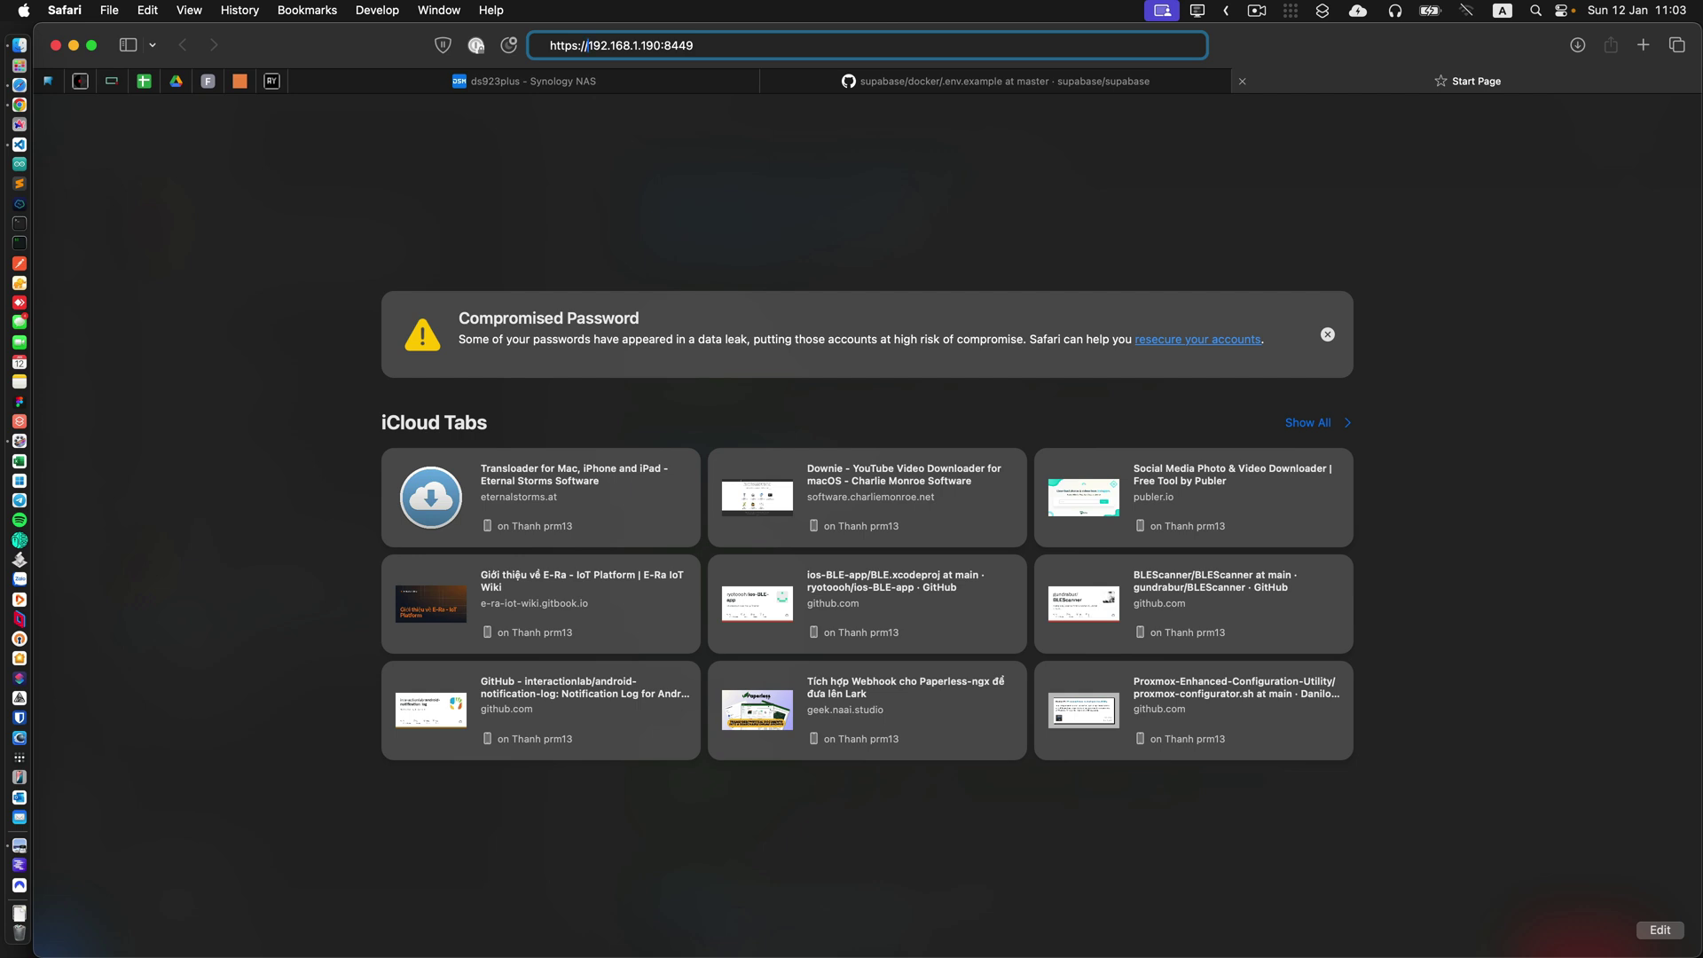
key("Return")
Bypass the 'Not Private' certificate warning and visit the Supabase site anyway.
left_click(981, 356)
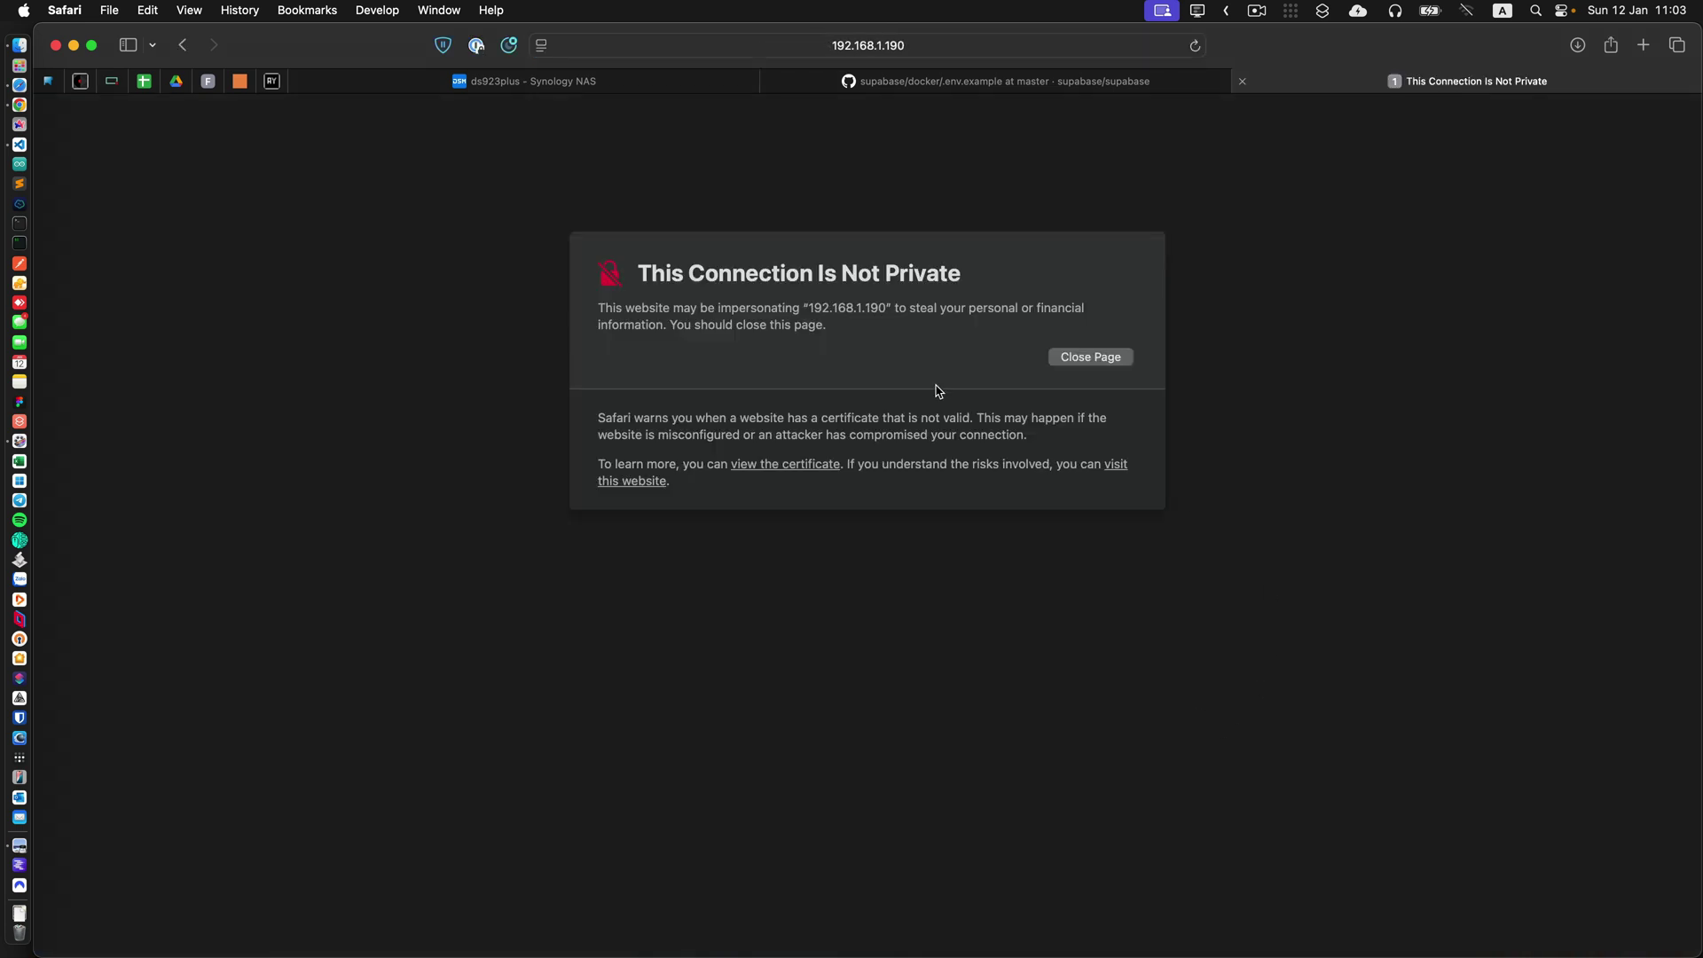
left_click(630, 490)
left_click(923, 557)
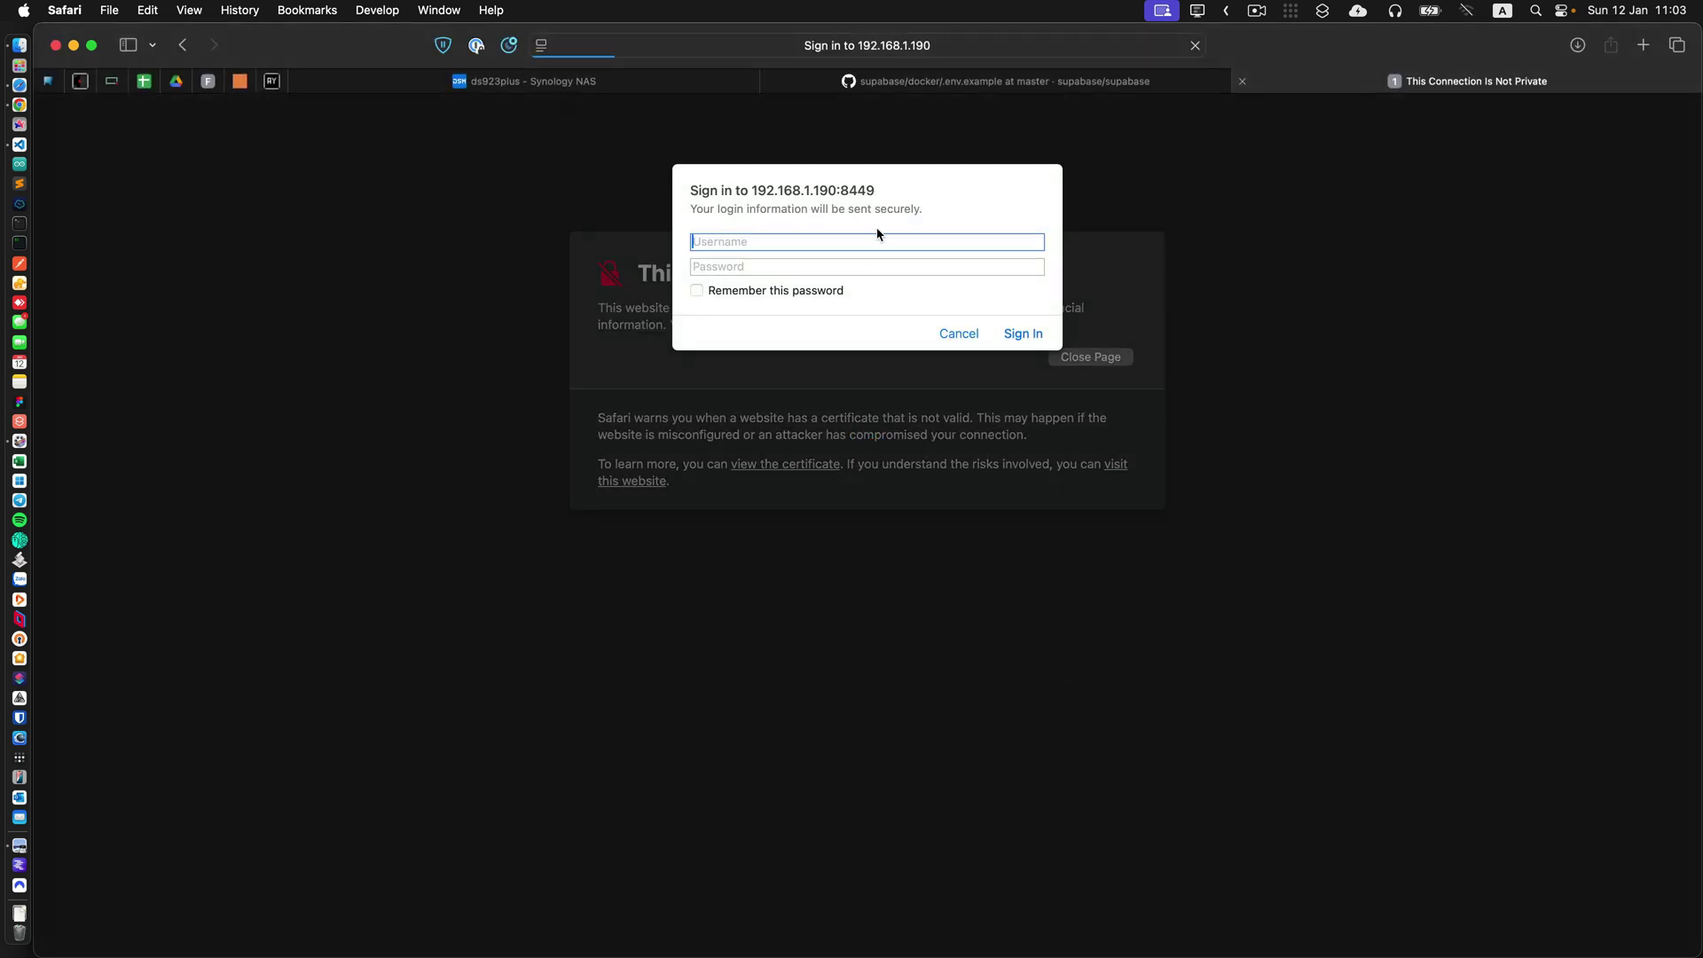
Tick Remember and paste the DASHBOARD_USERNAME value from the env file into the sign-in dialog.
left_click(715, 295)
key("super+Tab")
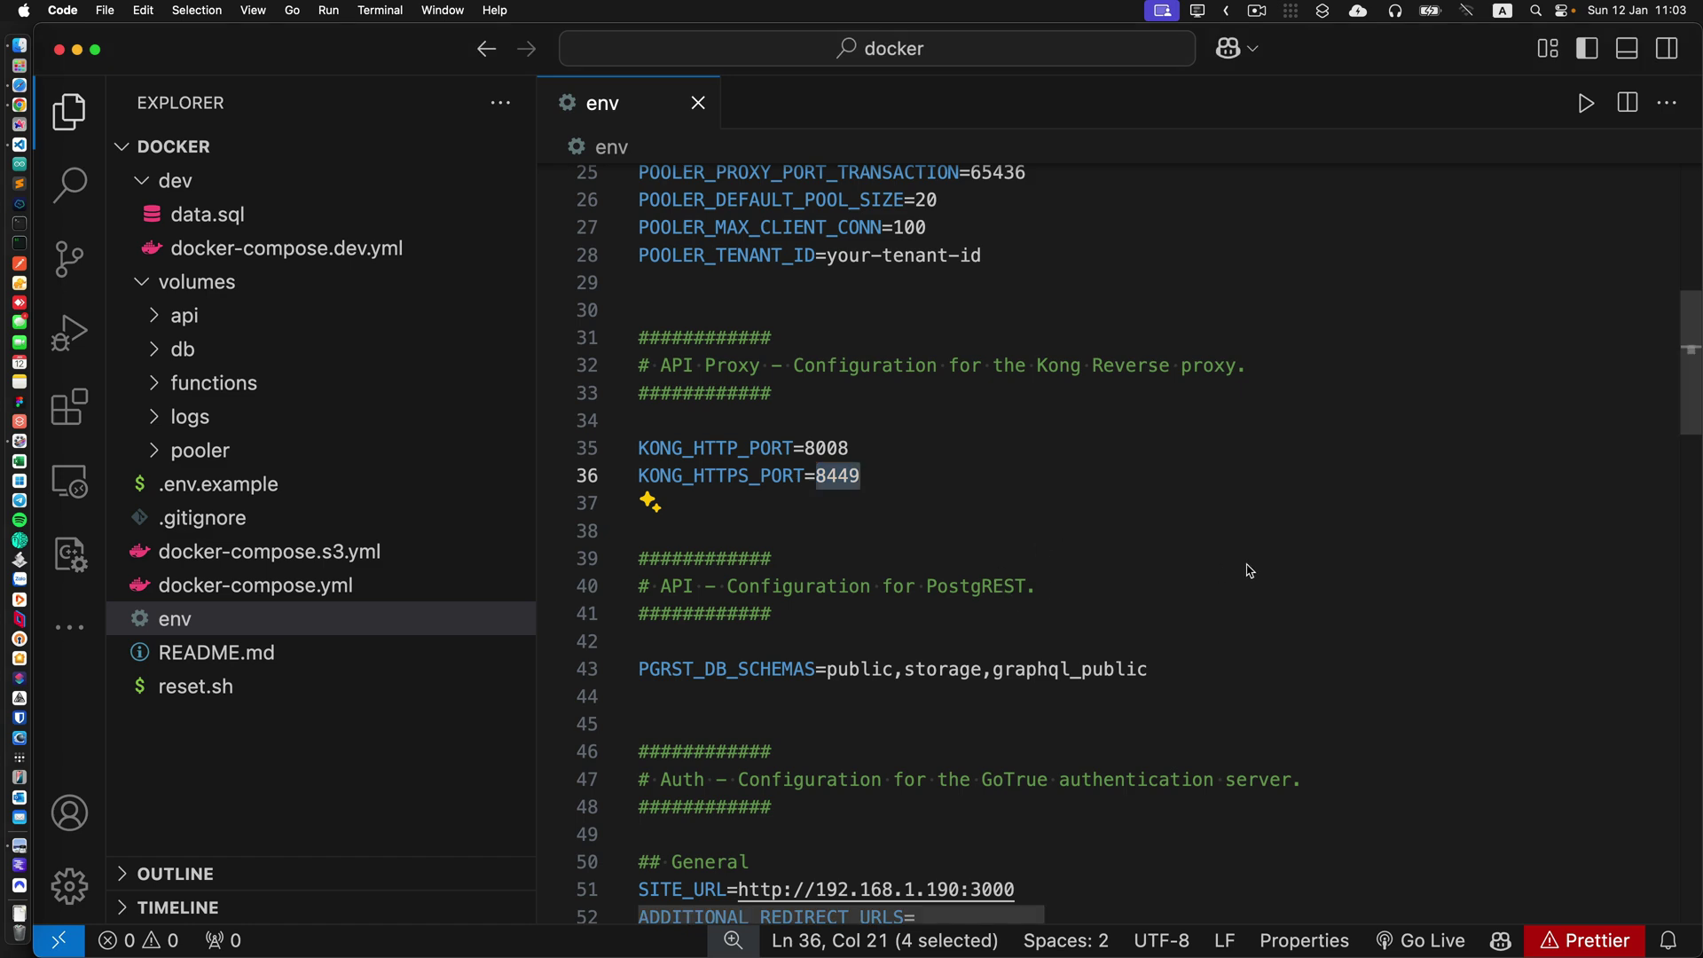
scroll(1250, 571, "up", 8)
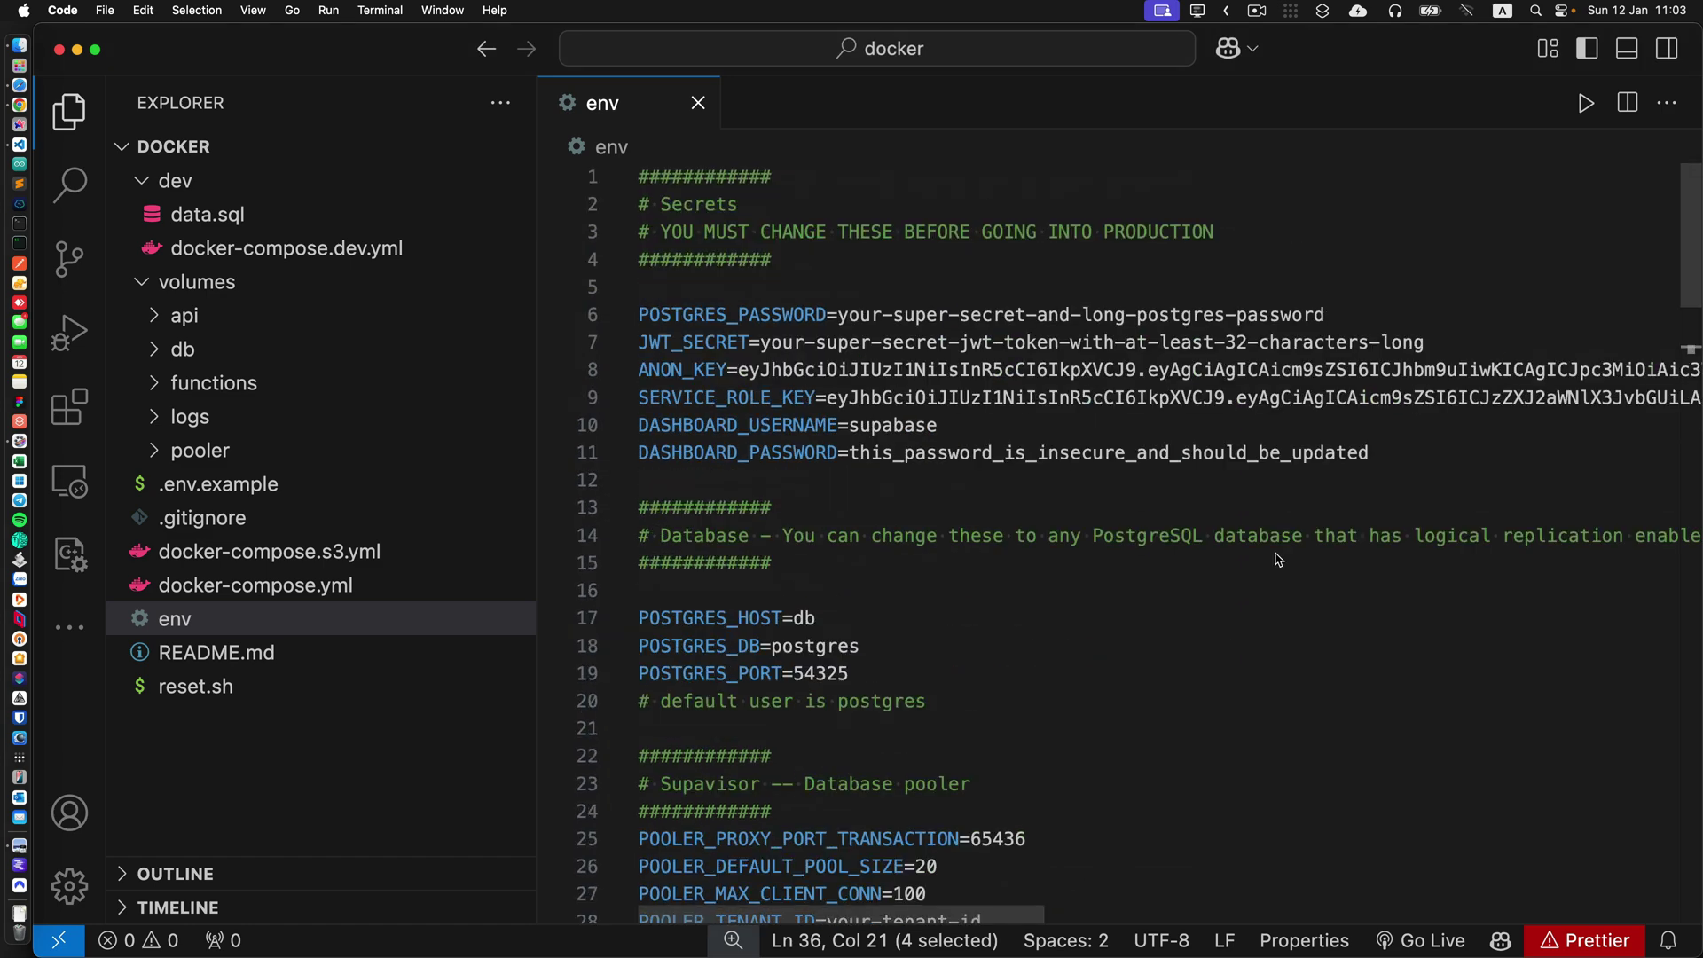
double_click(899, 434)
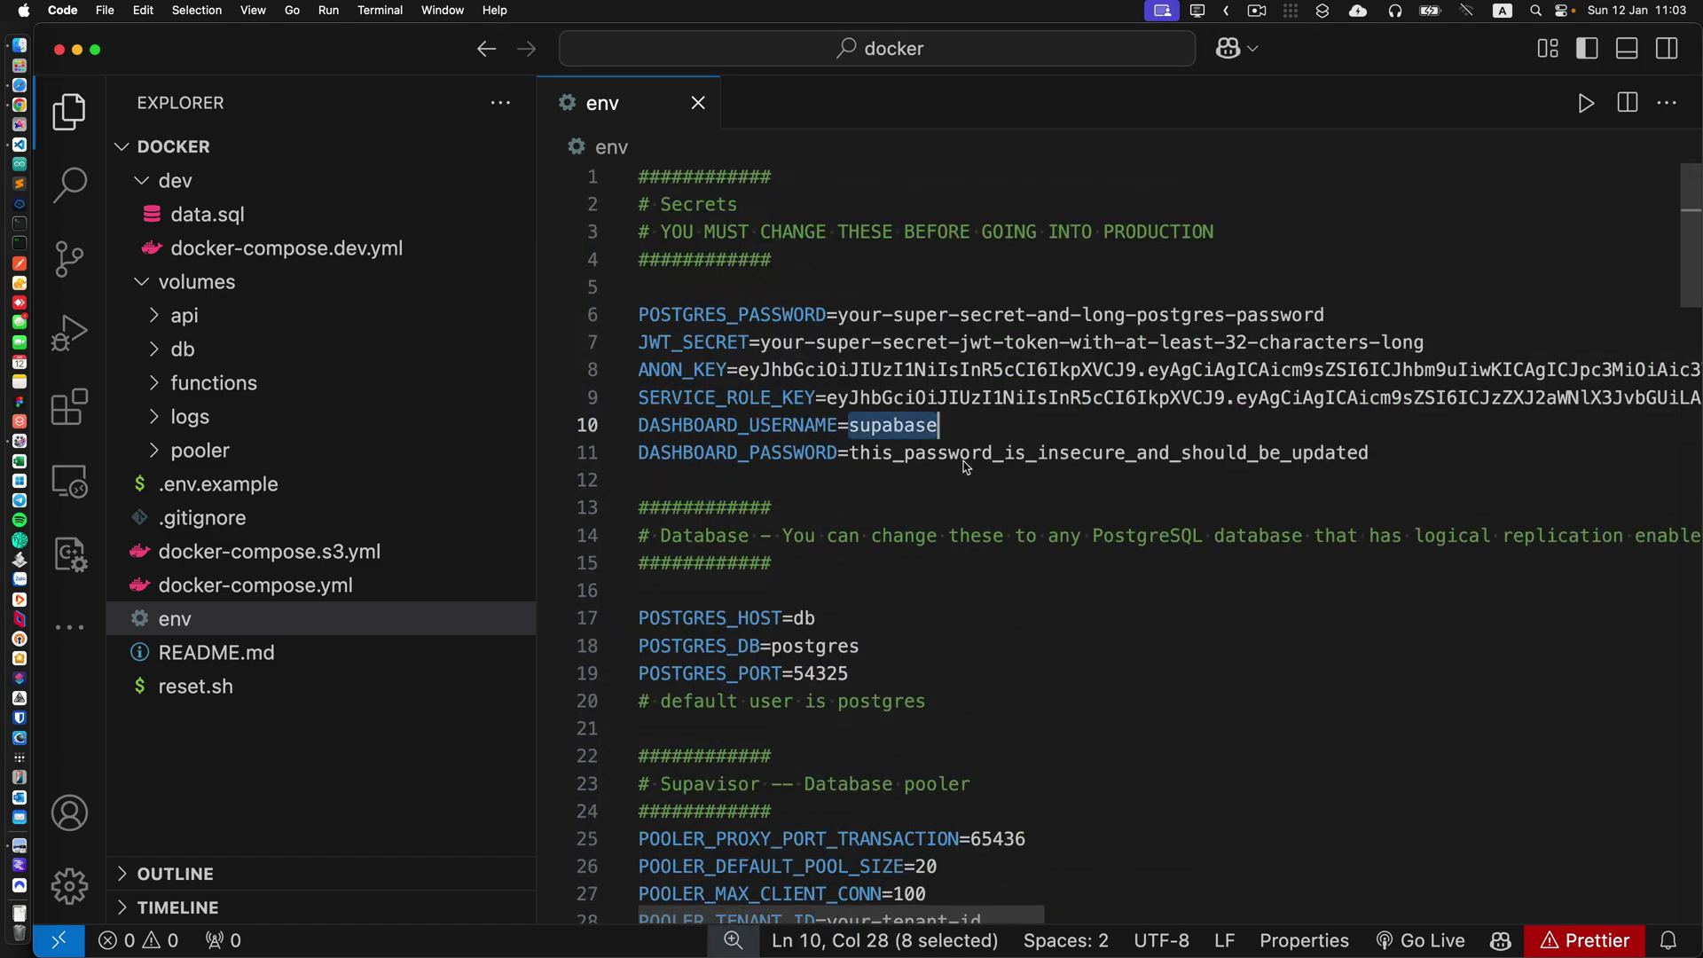
key("super+c")
key("super+Tab")
key("super+v")
Paste the DASHBOARD_PASSWORD value from the env file into the password field and sign in.
key("super+Tab")
double_click(995, 455)
key("super+c")
key("super+Tab")
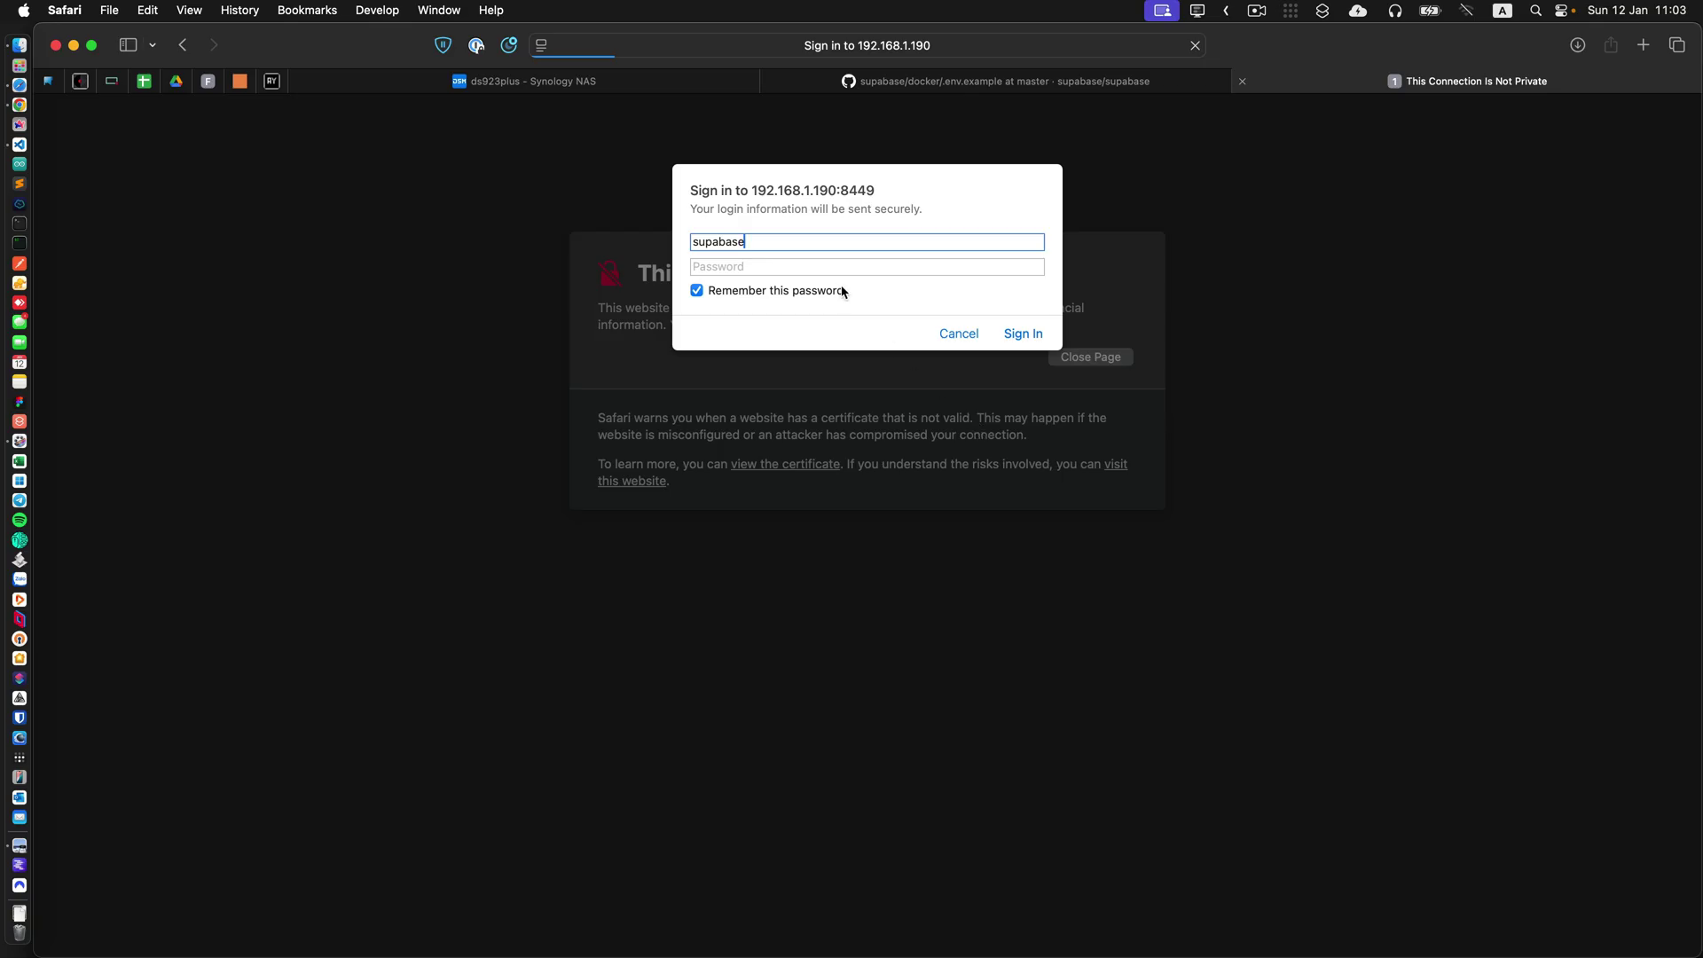
key("Tab")
key("super+v")
left_click(1023, 334)
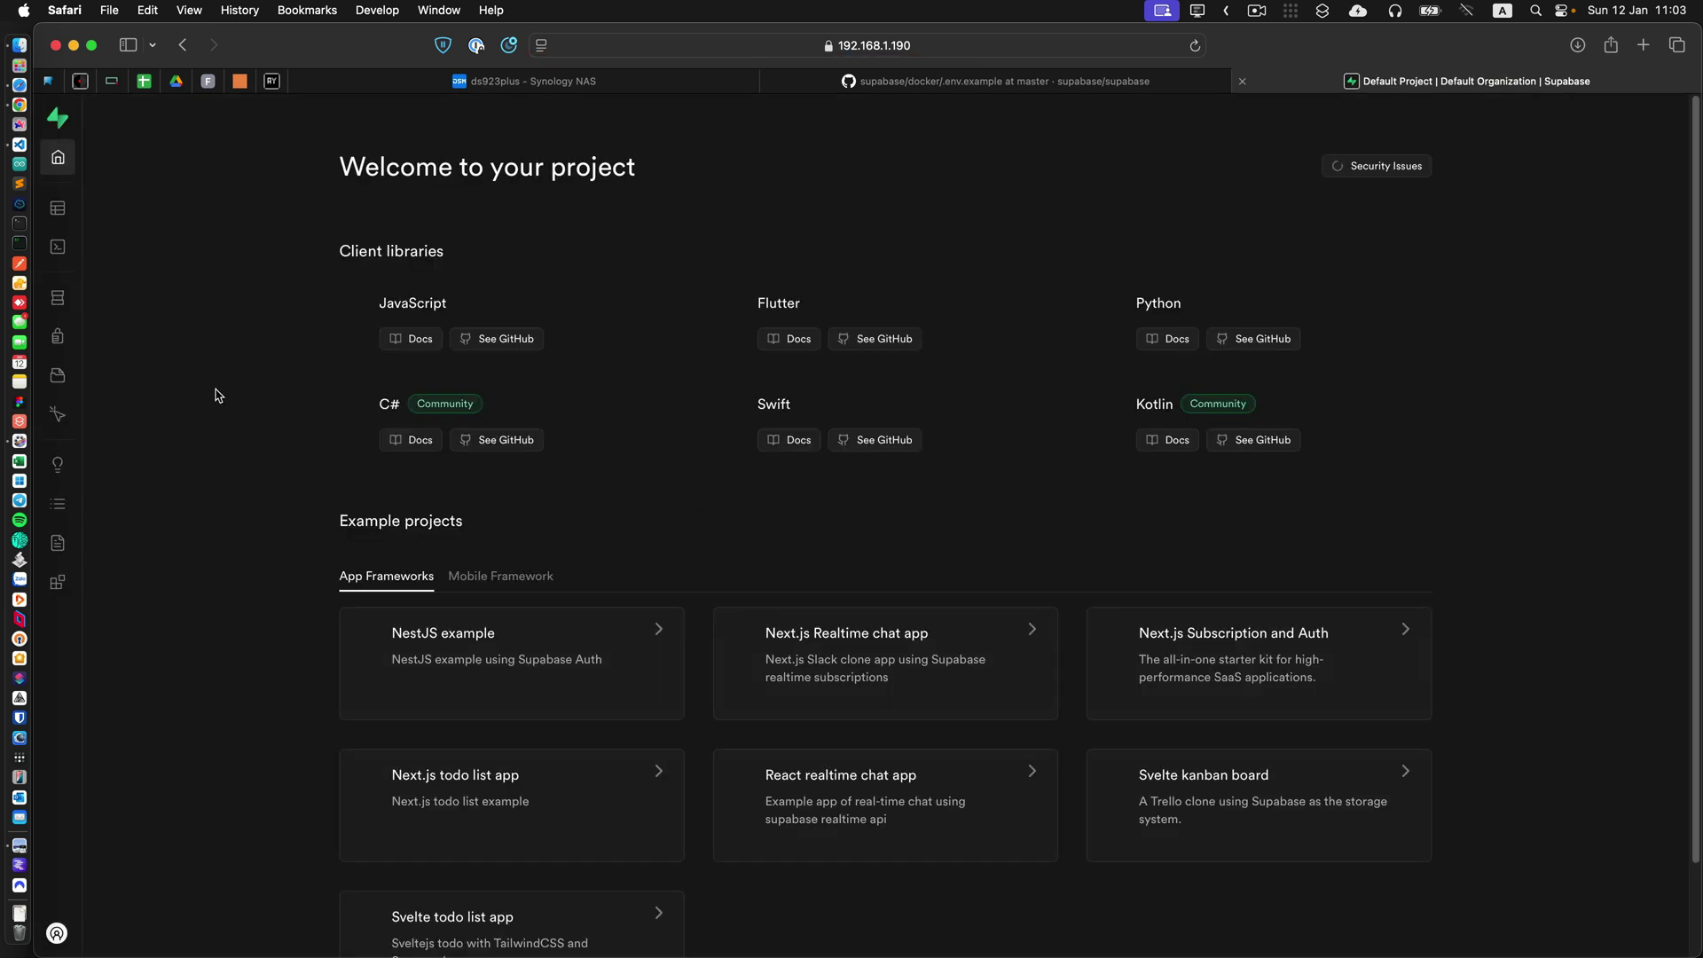
Run the SQL Editor's PostgreSQL 15.6 version query, visit Database and Authentication, then return to Table Editor.
left_click(84, 211)
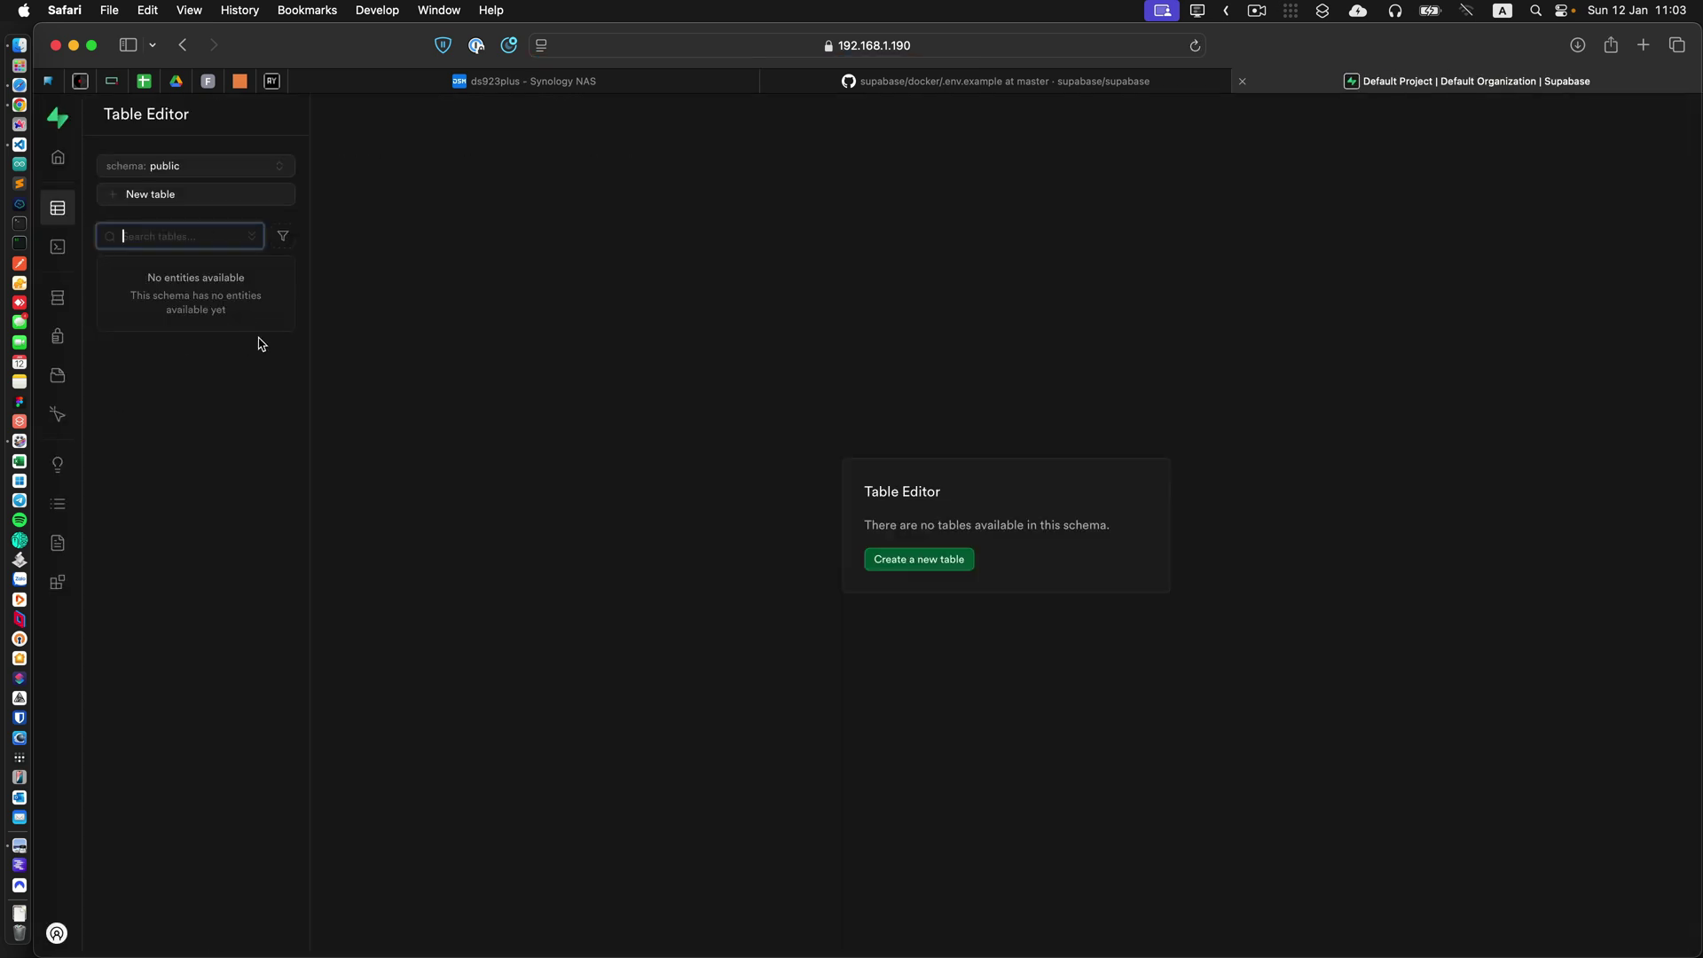
left_click(62, 248)
left_click(1071, 636)
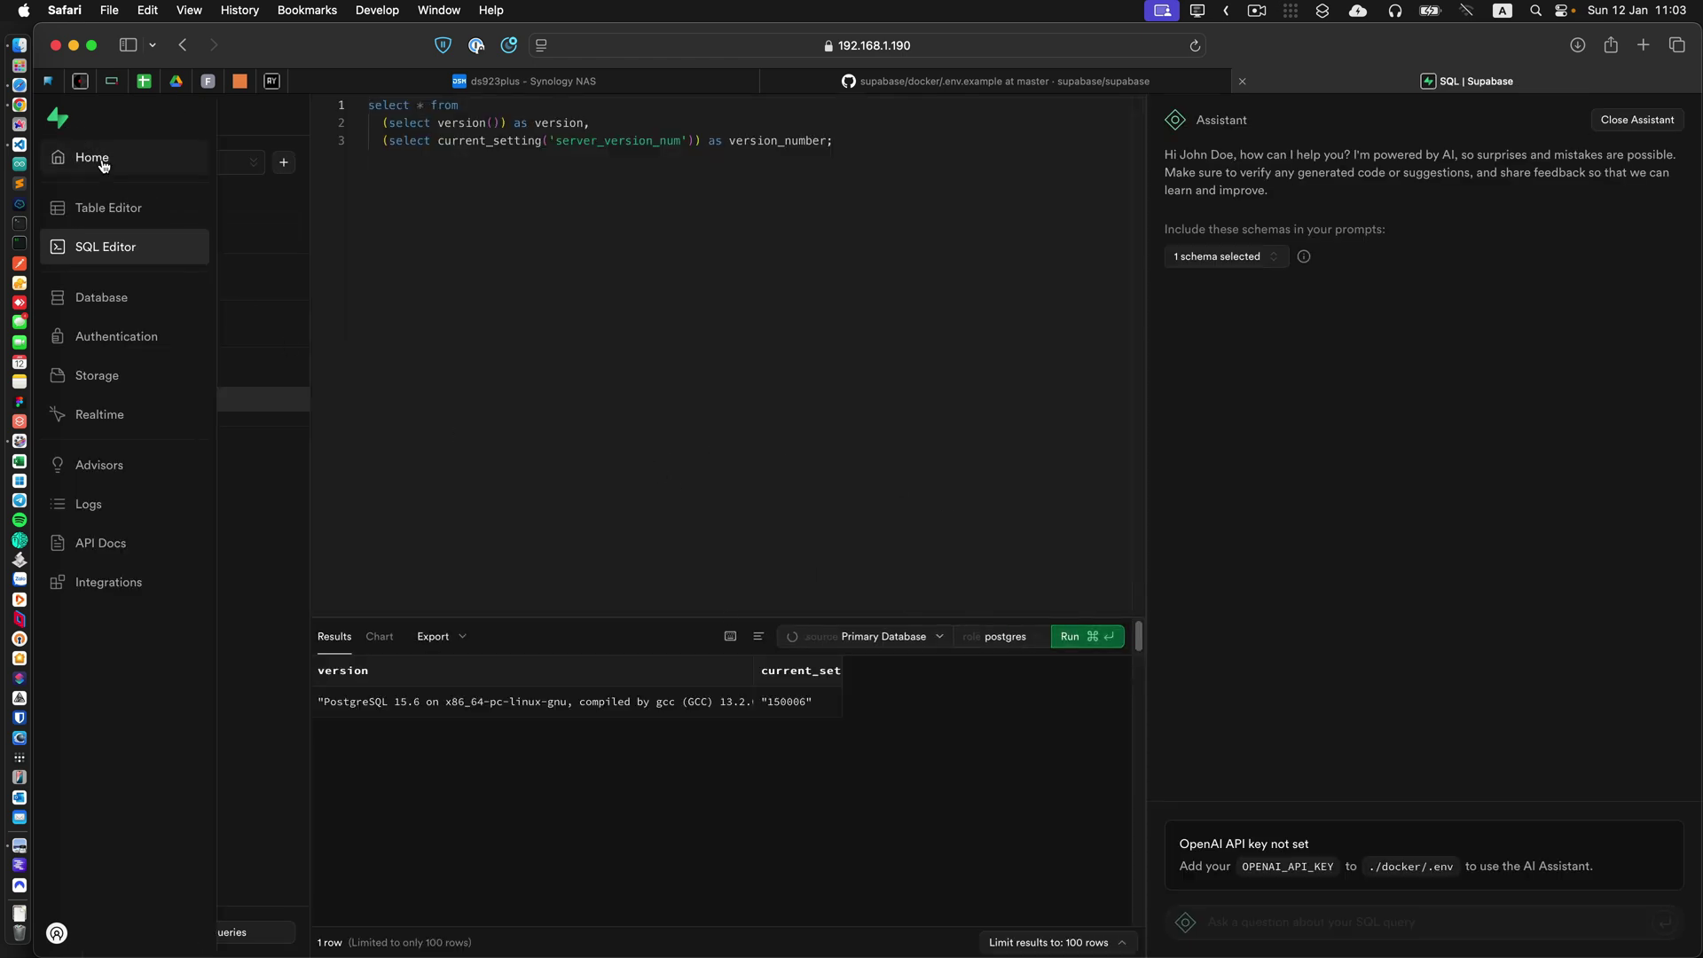
left_click(97, 160)
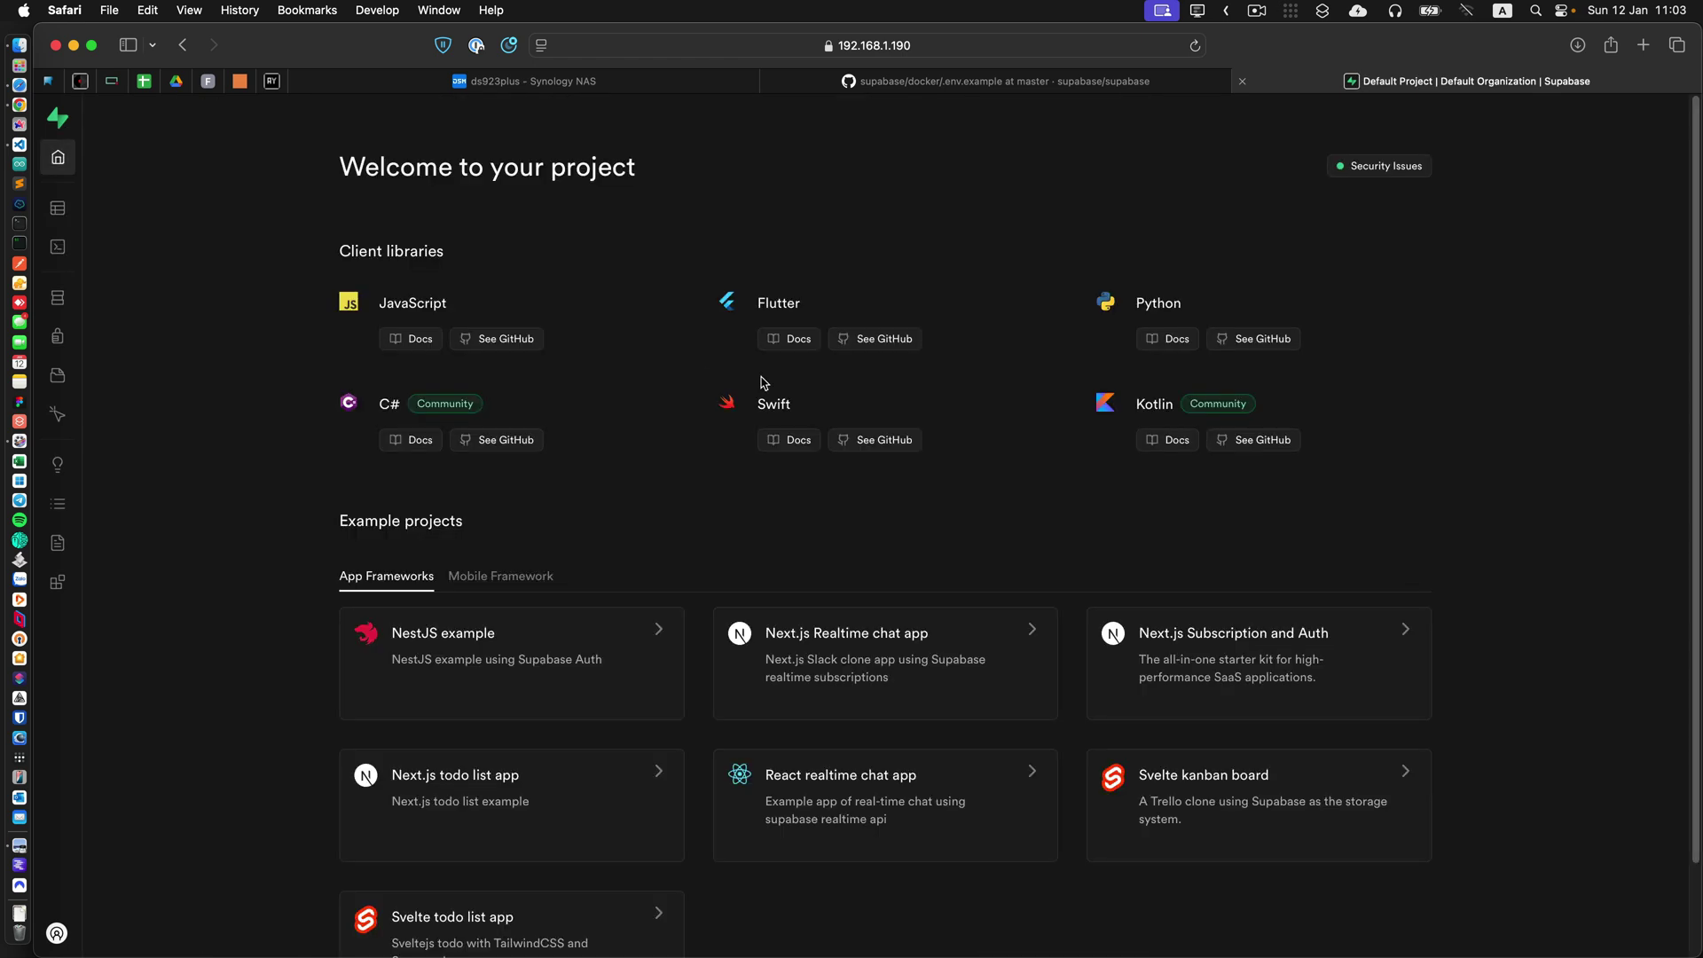
left_click(65, 308)
left_click(108, 339)
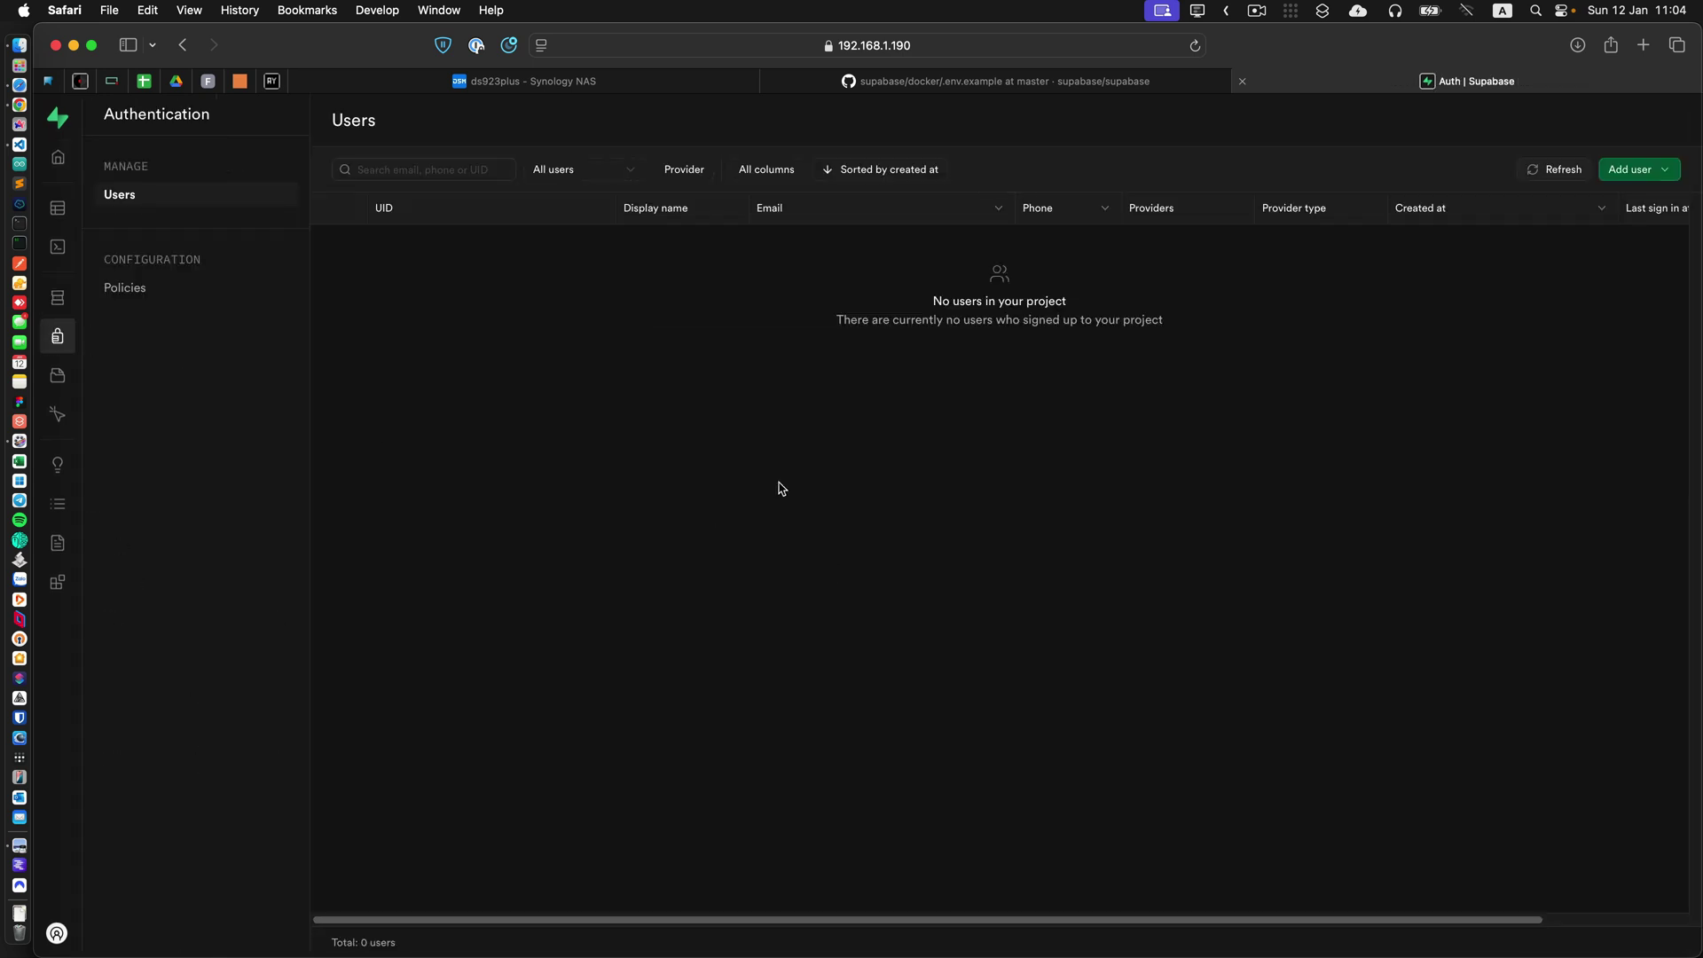
left_click(82, 211)
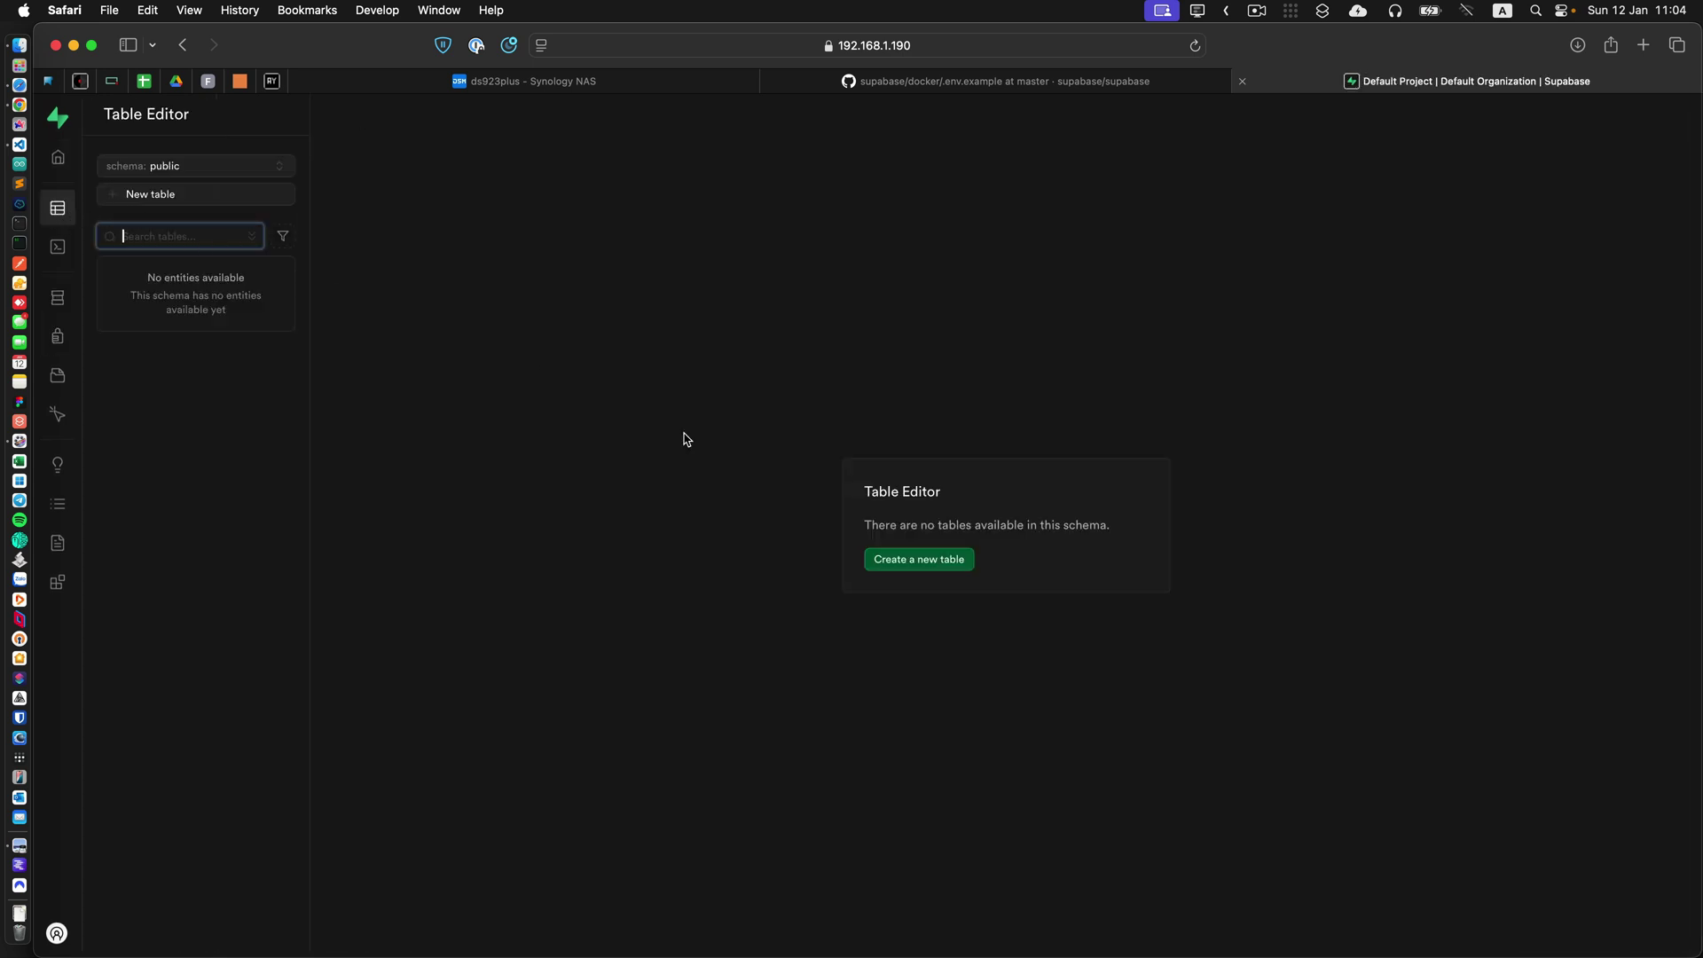
Start a new table named Test_table and begin its description.
left_click(930, 570)
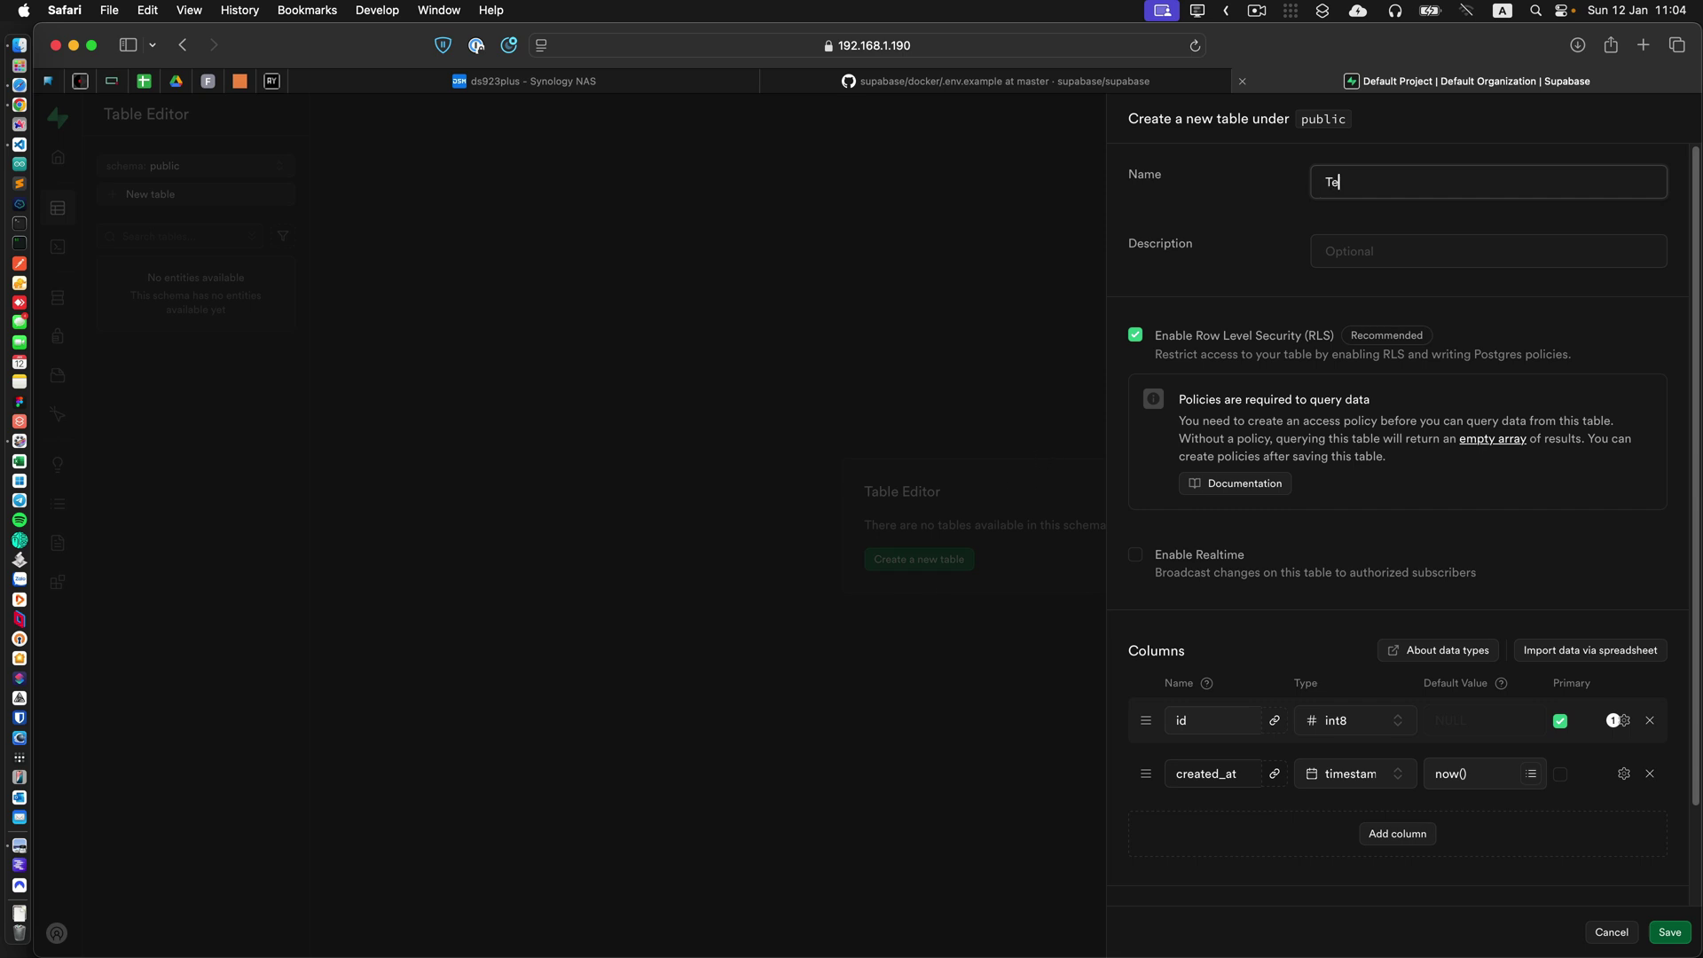
type("Test_table")
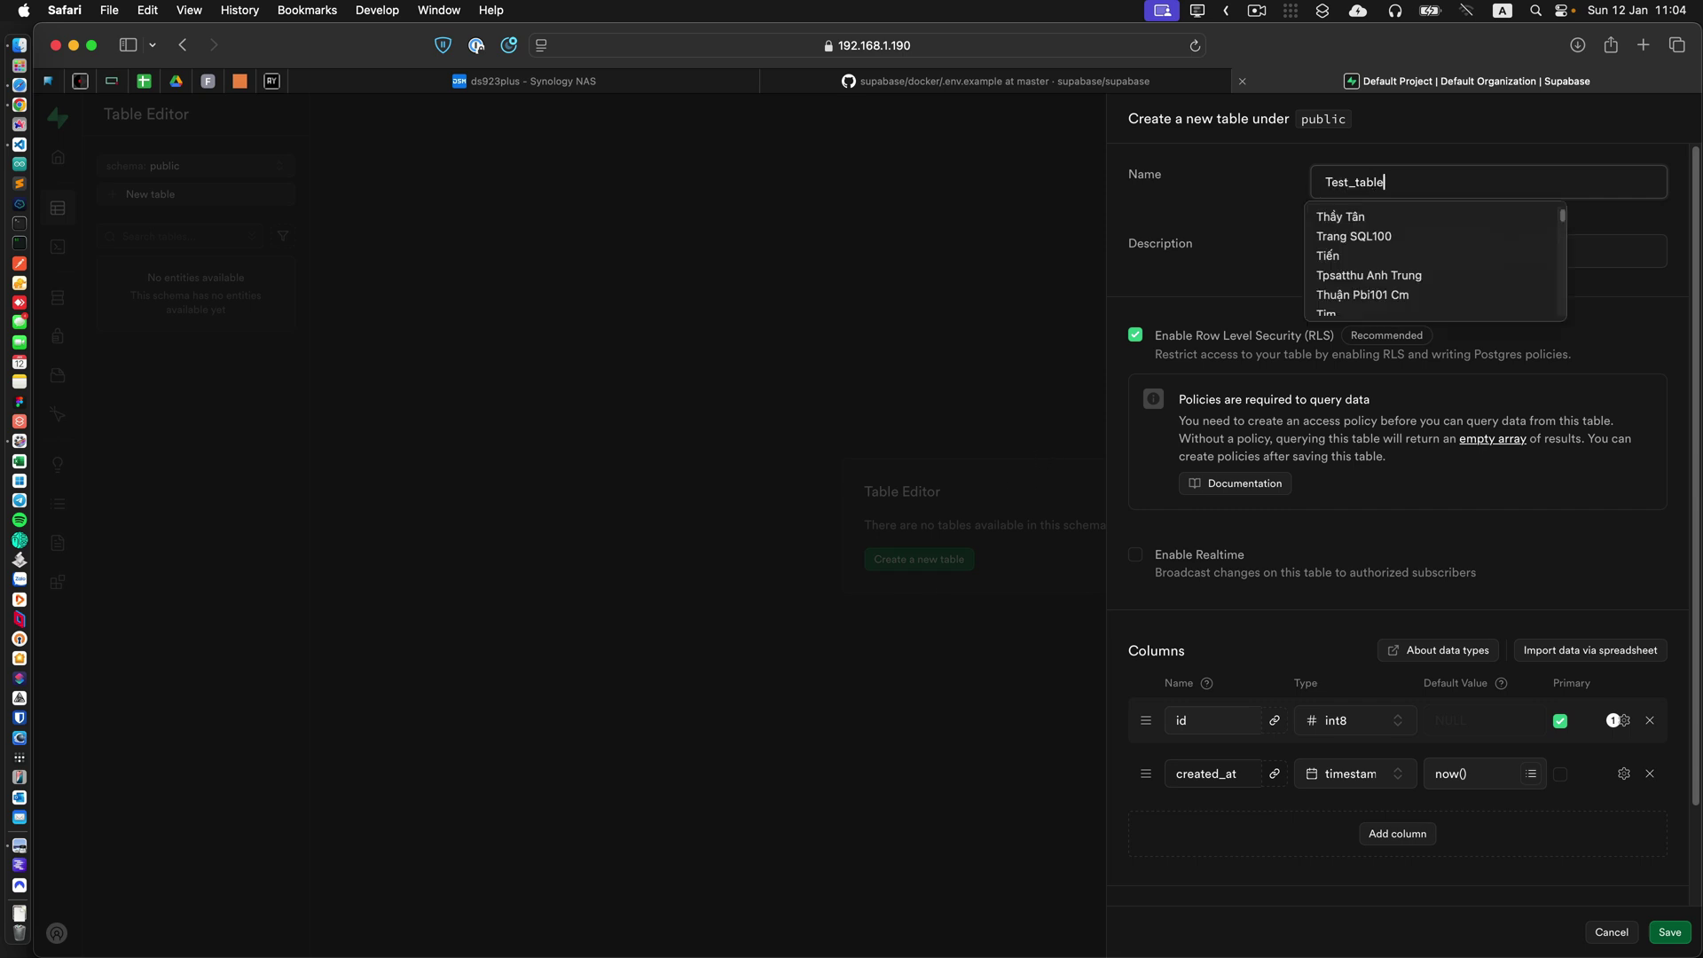
key("Tab")
type("Th")
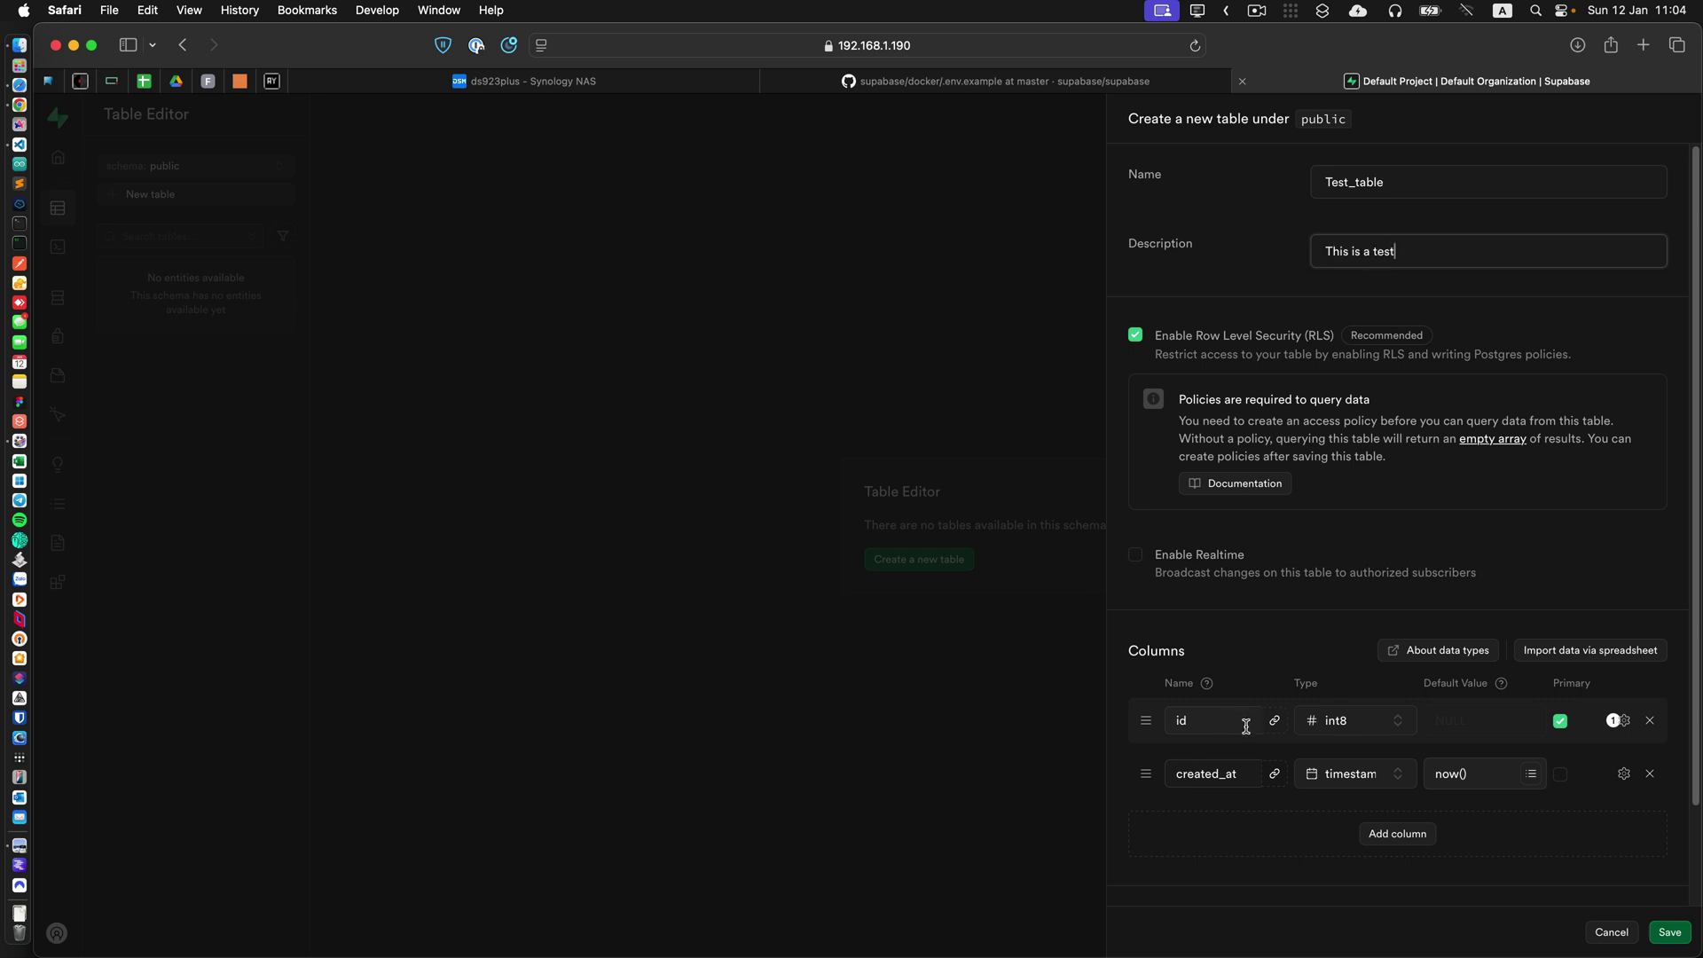
Add a json column named test, save the table, and cancel the discard-changes prompt.
left_click(1409, 835)
left_click(1209, 814)
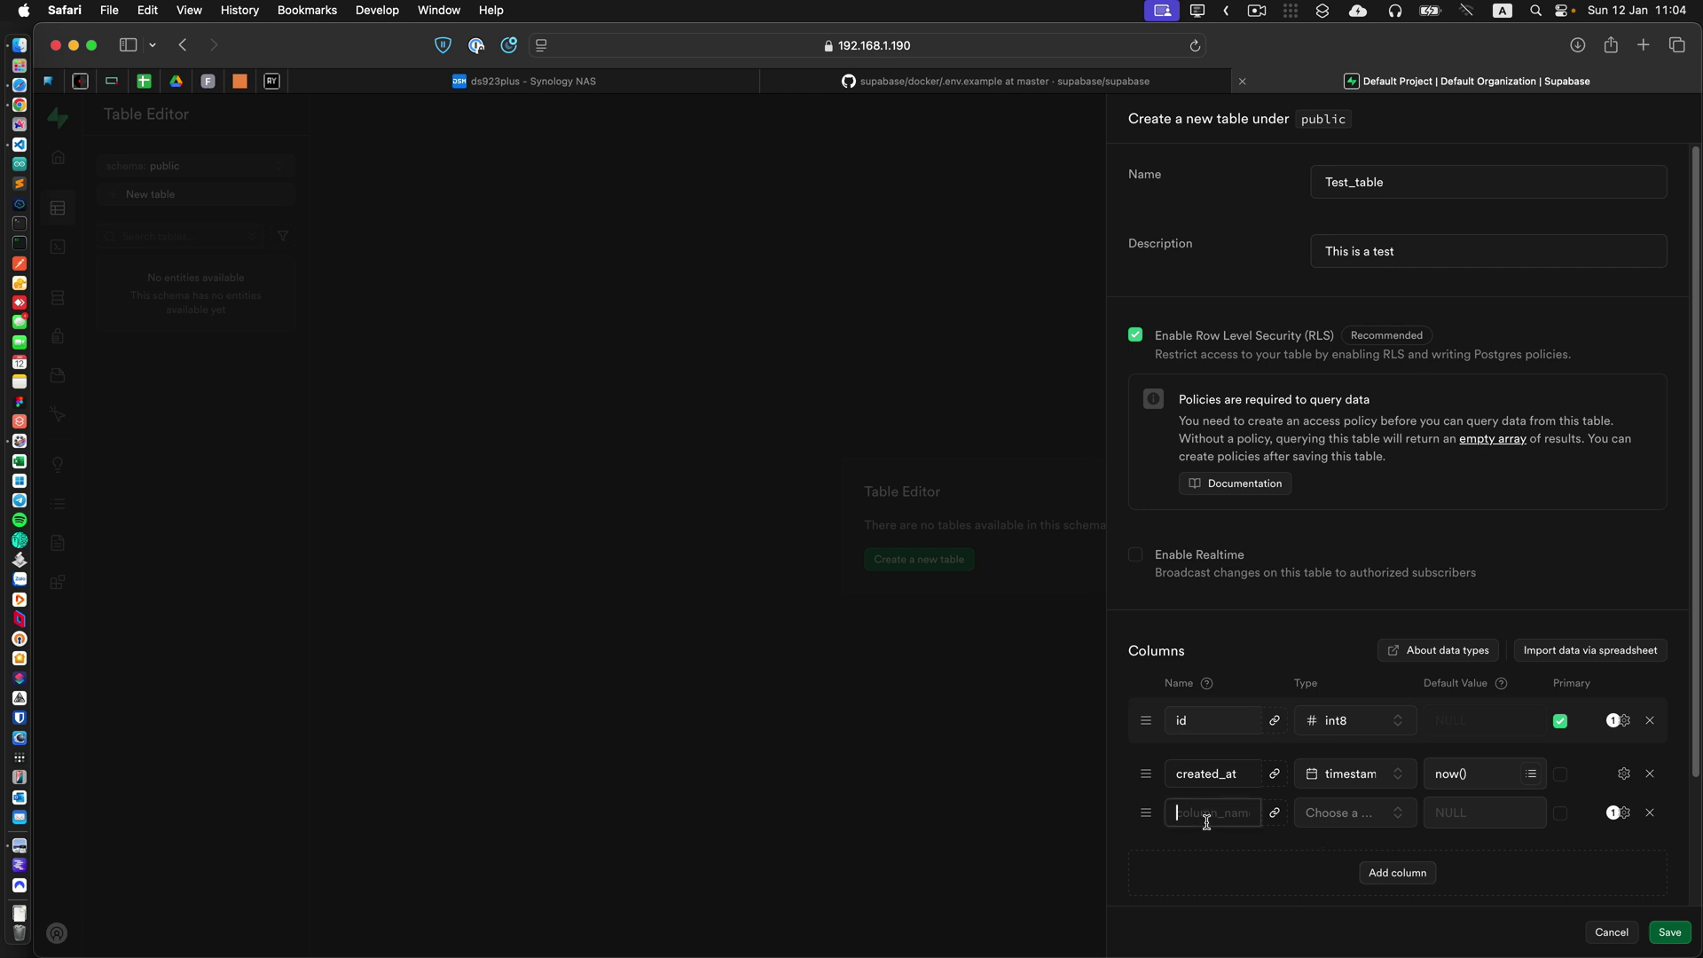
type("test")
left_click(1362, 818)
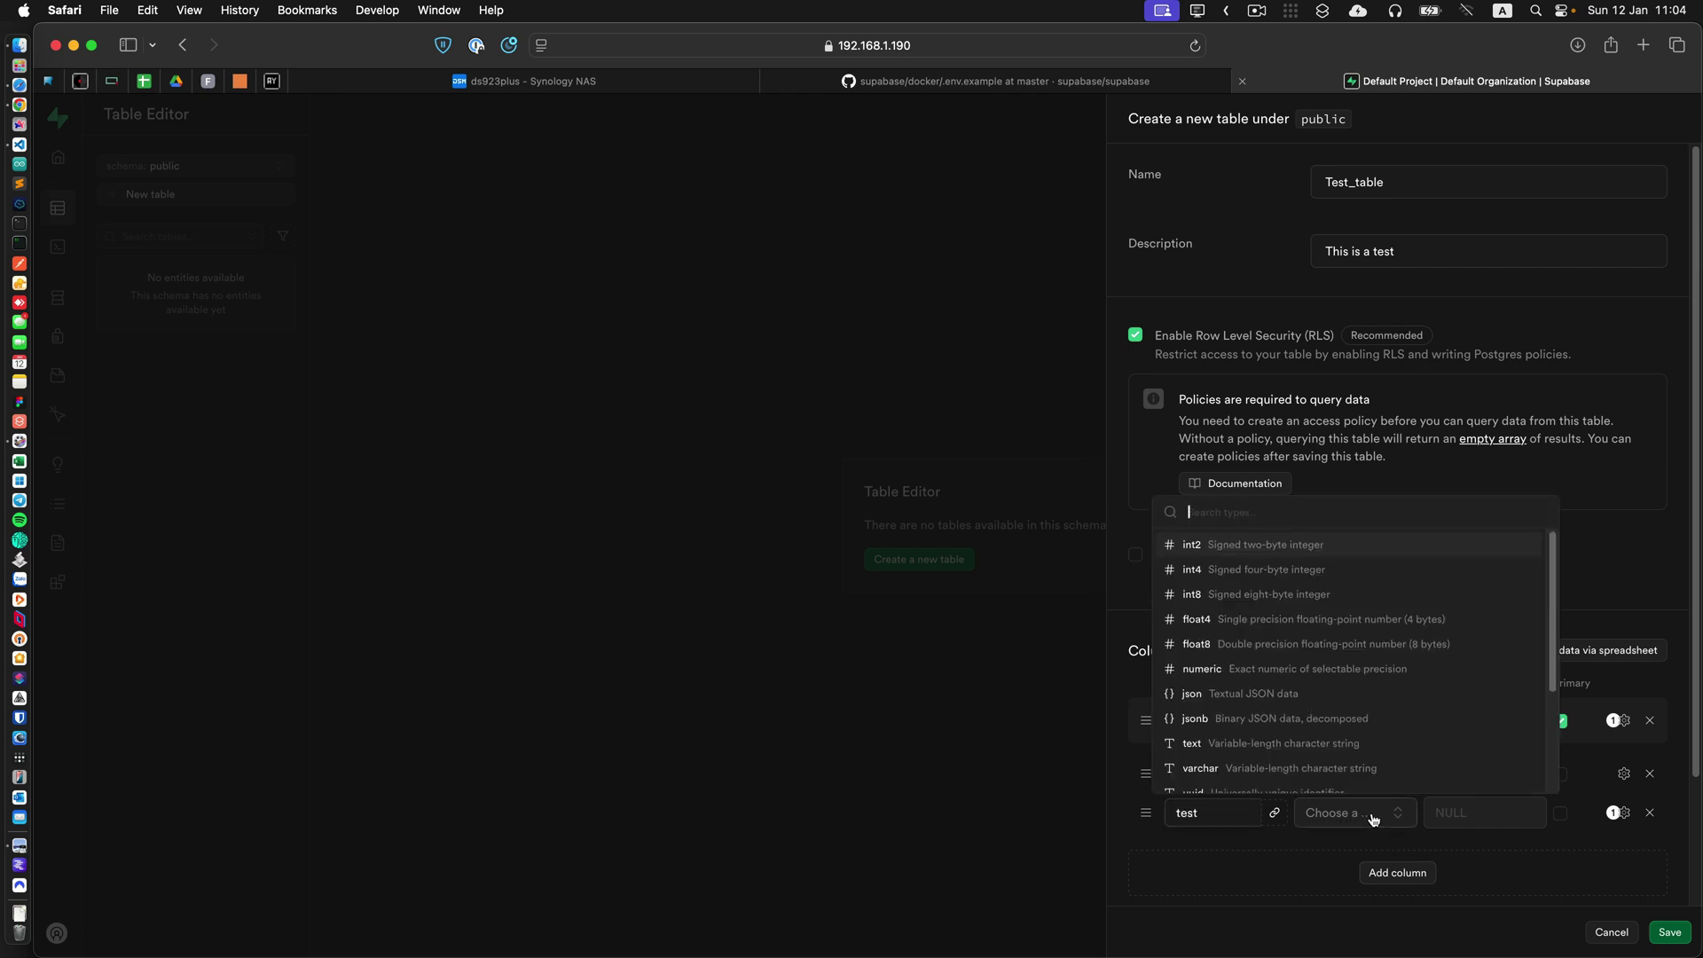
left_click(1233, 693)
left_click(1440, 809)
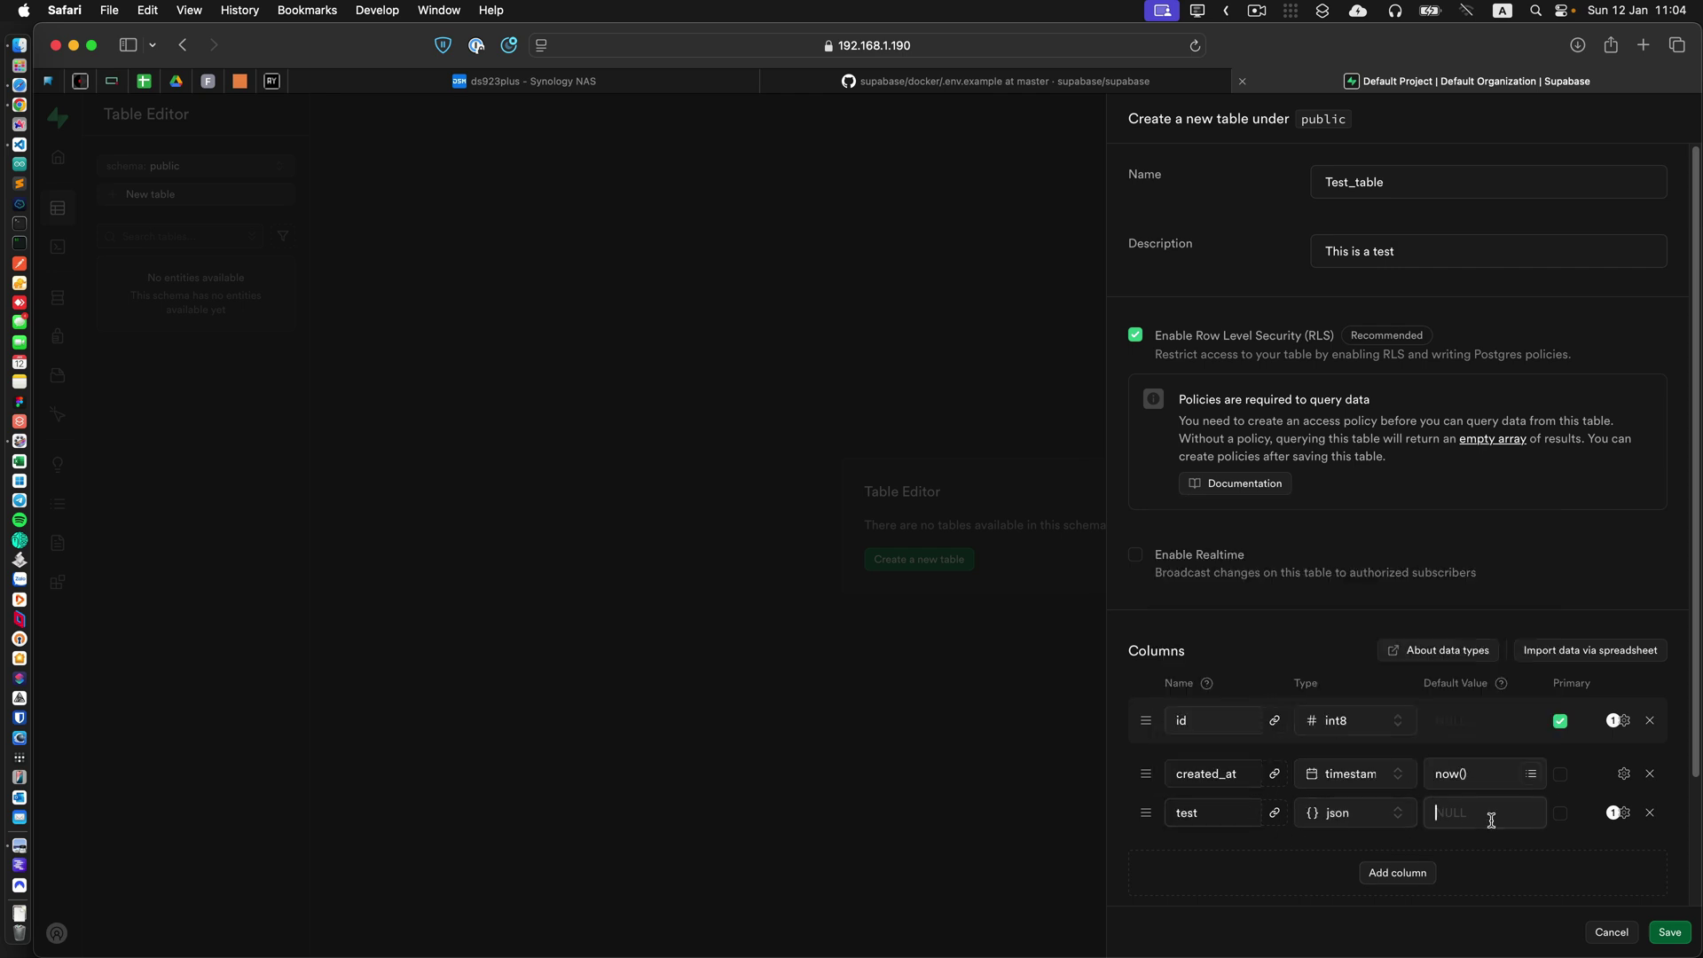
left_click(1670, 932)
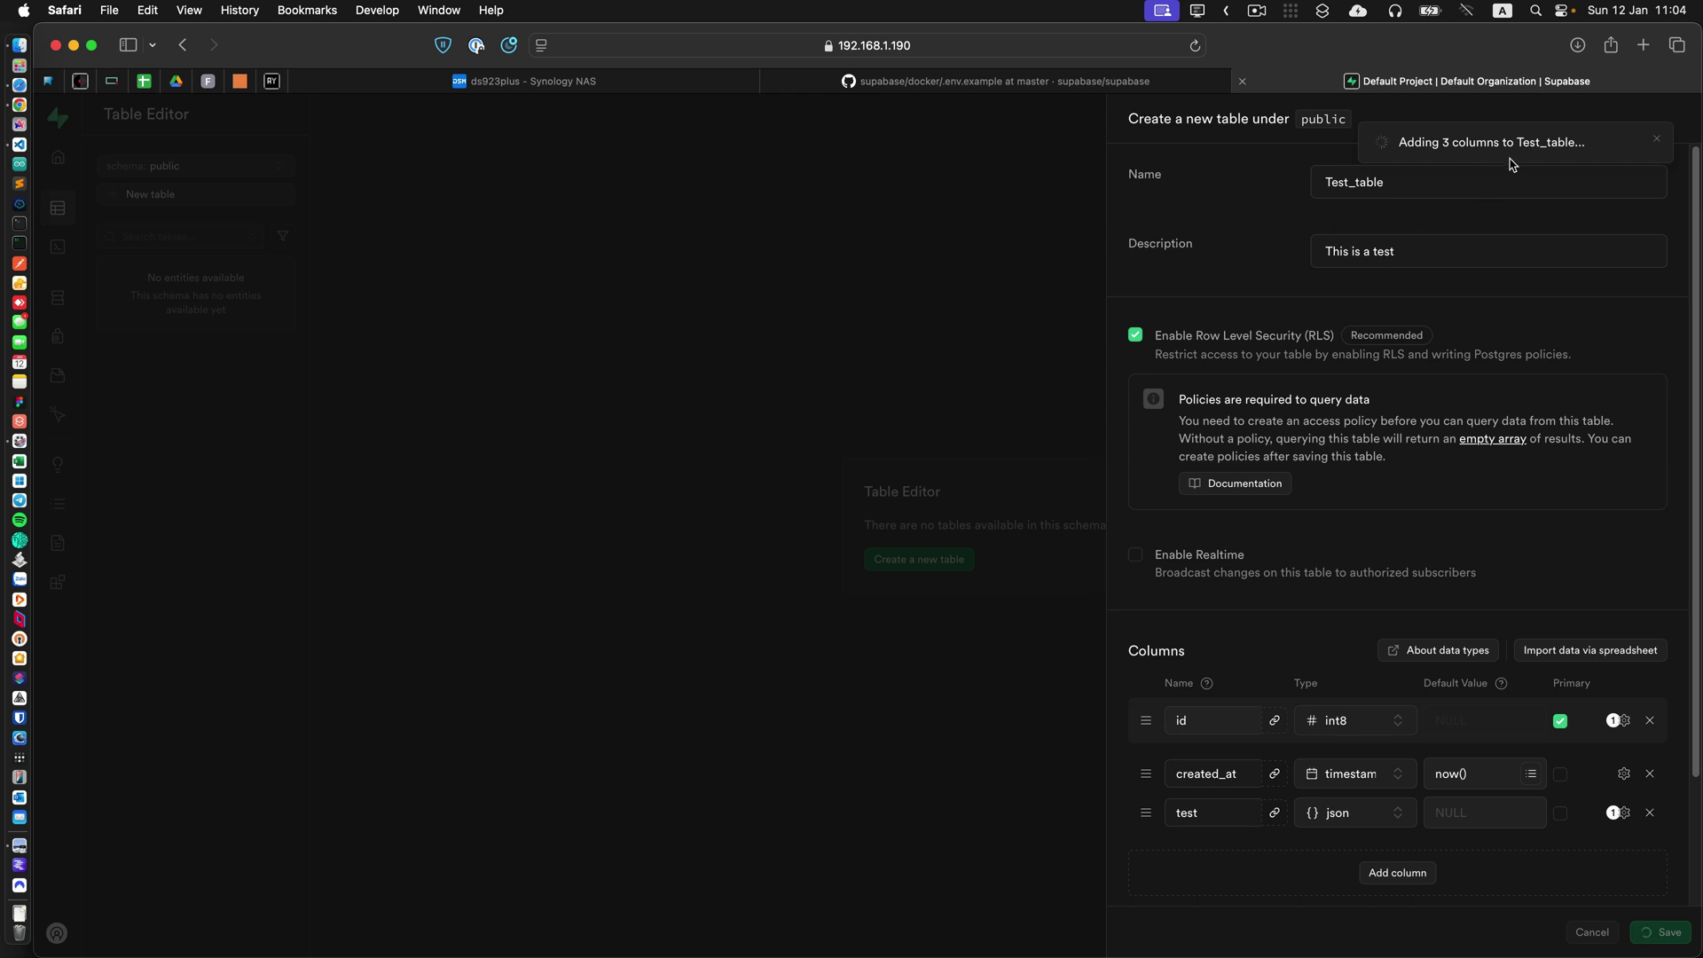
left_click(784, 371)
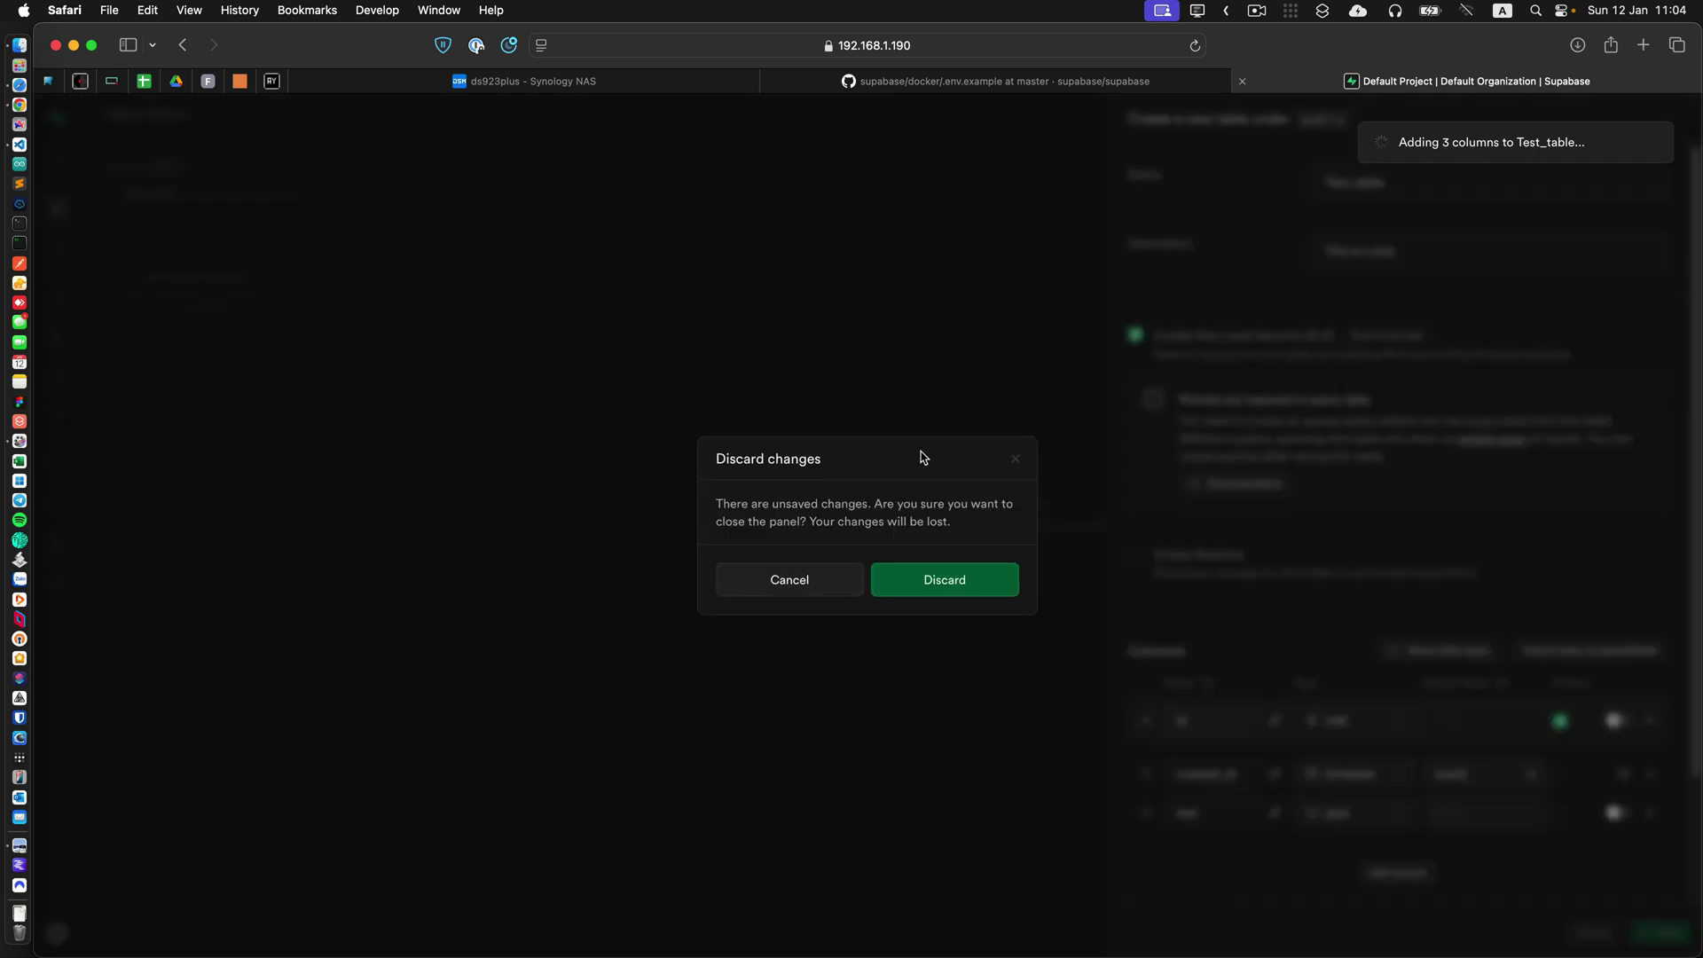
left_click(798, 581)
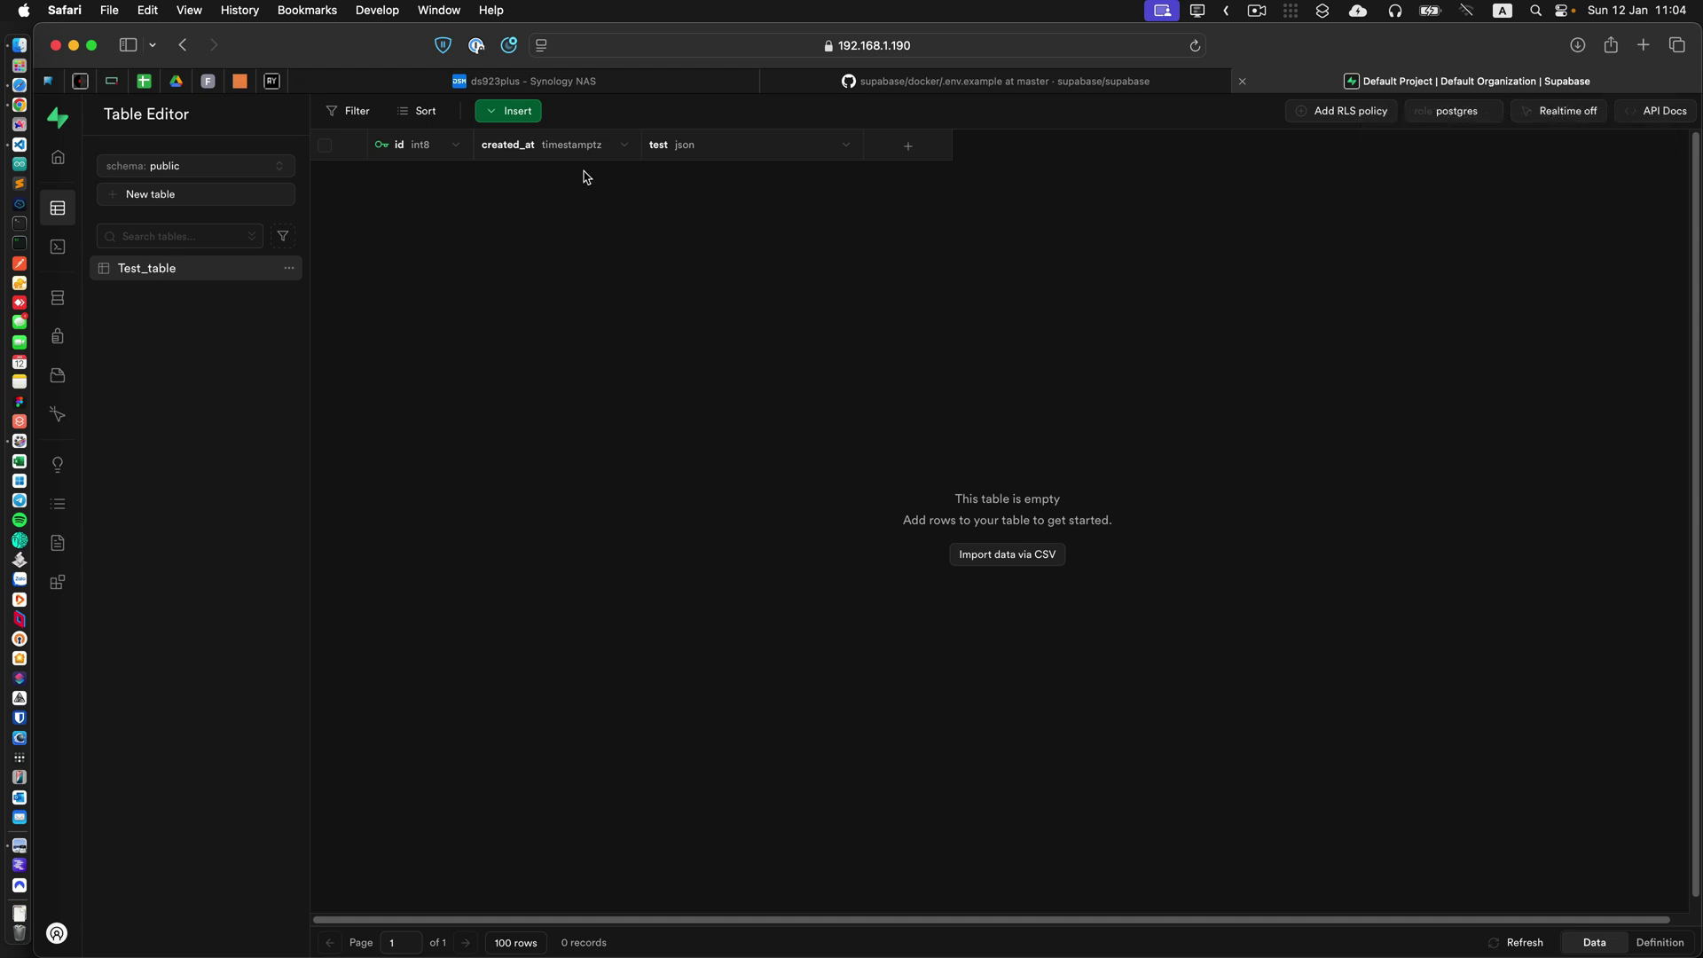
Insert a Test_table row with test set to {"test":"ok"}, then return to the Synology NAS tab.
left_click(525, 115)
left_click(553, 152)
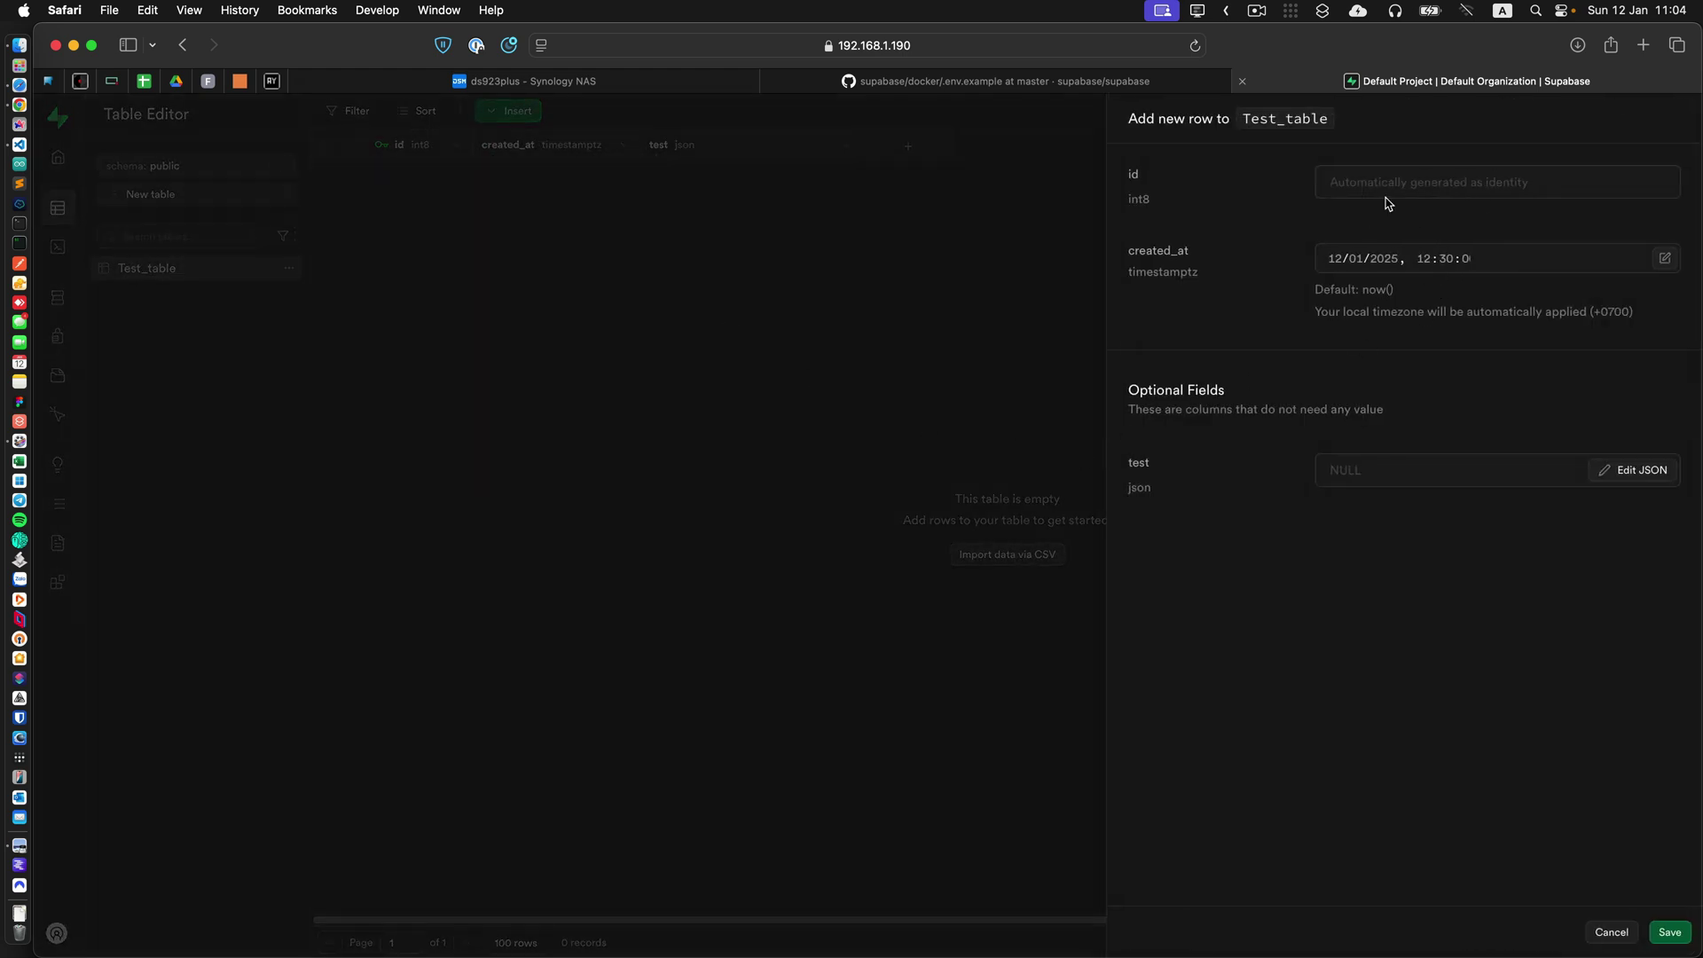
left_click(1378, 474)
left_click(1639, 471)
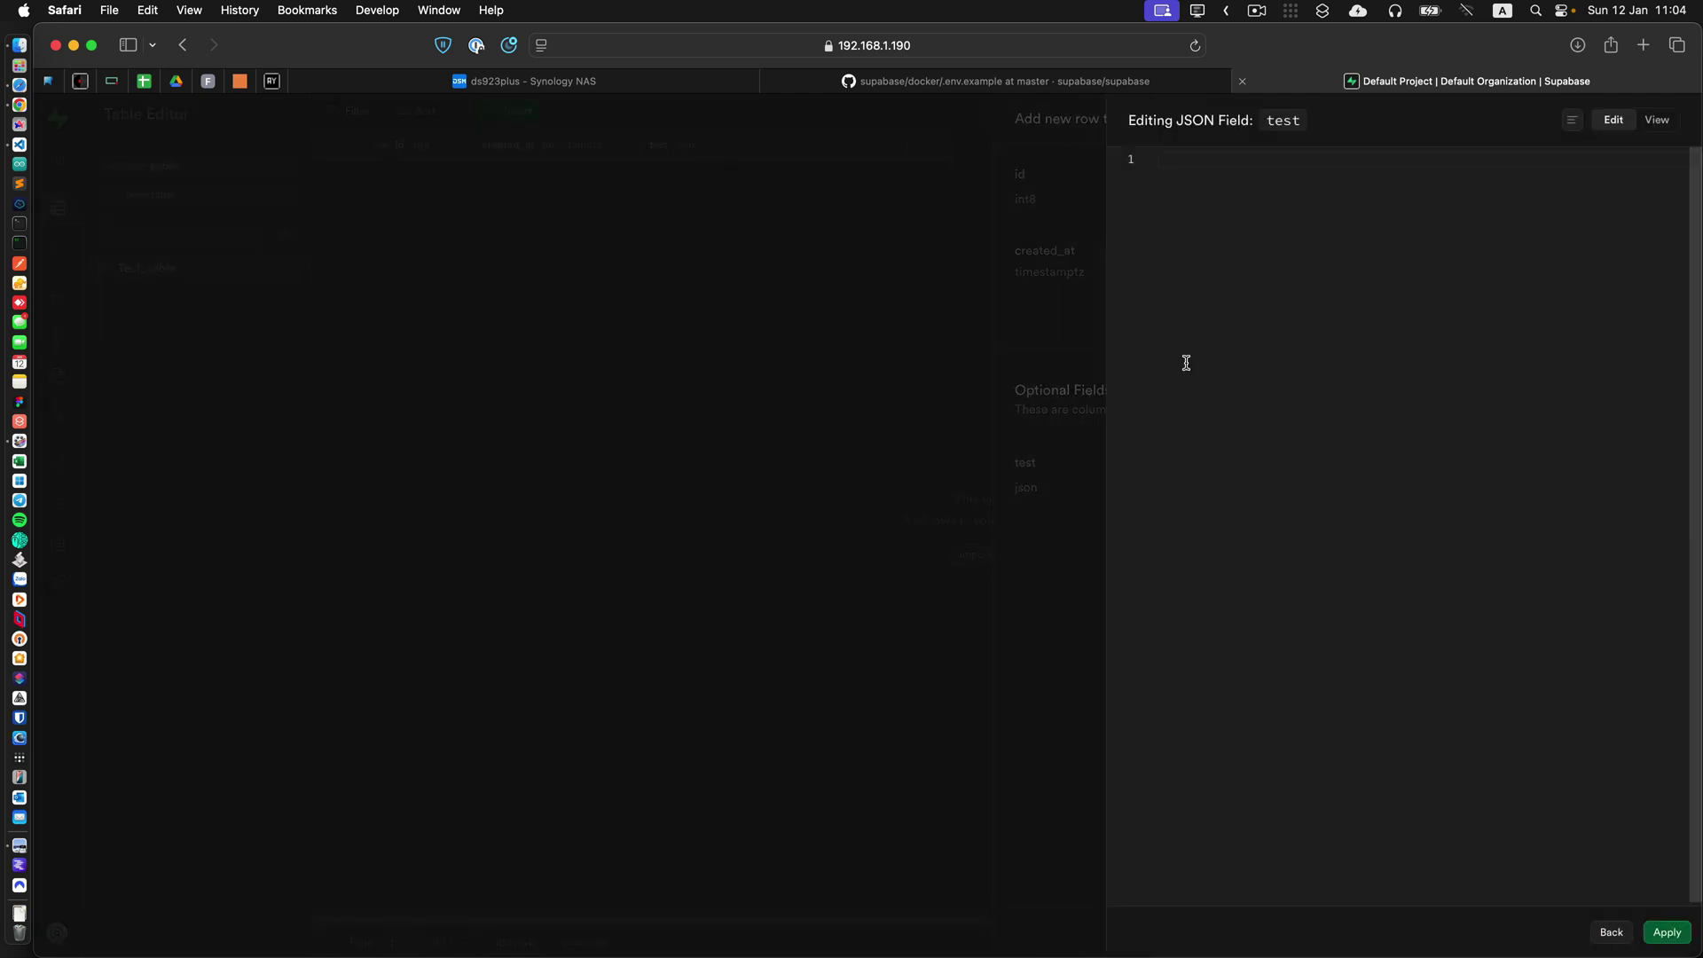
type("{\"test\": \"ok")
left_click(1667, 932)
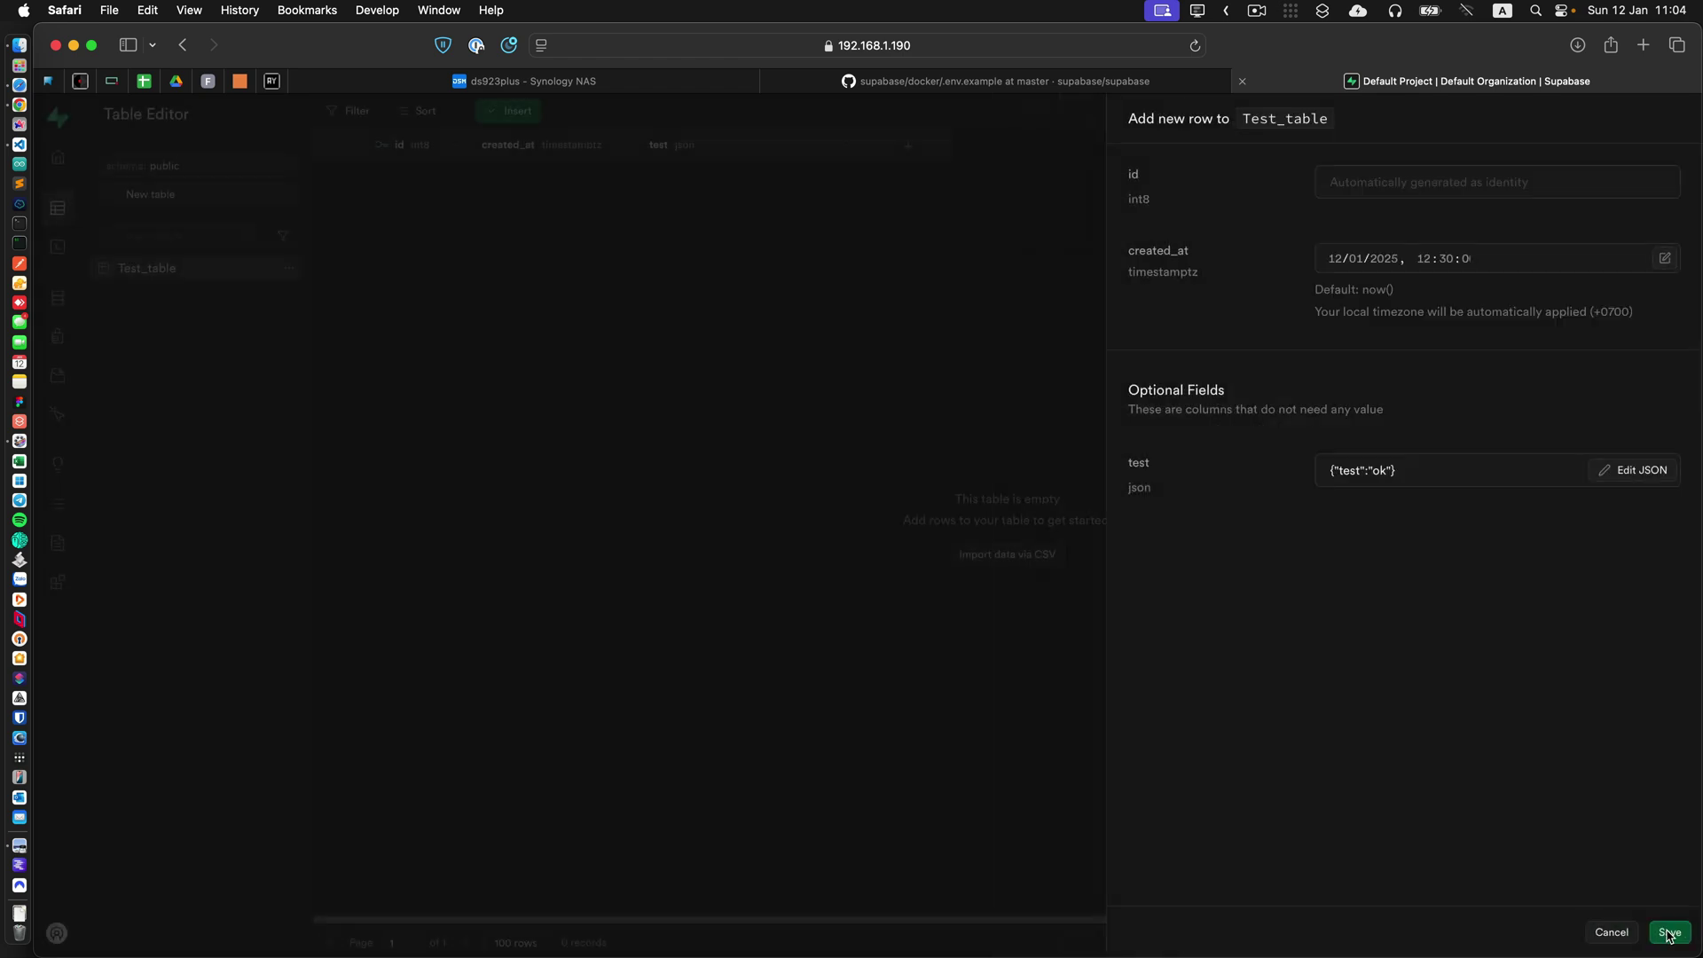
left_click(1669, 931)
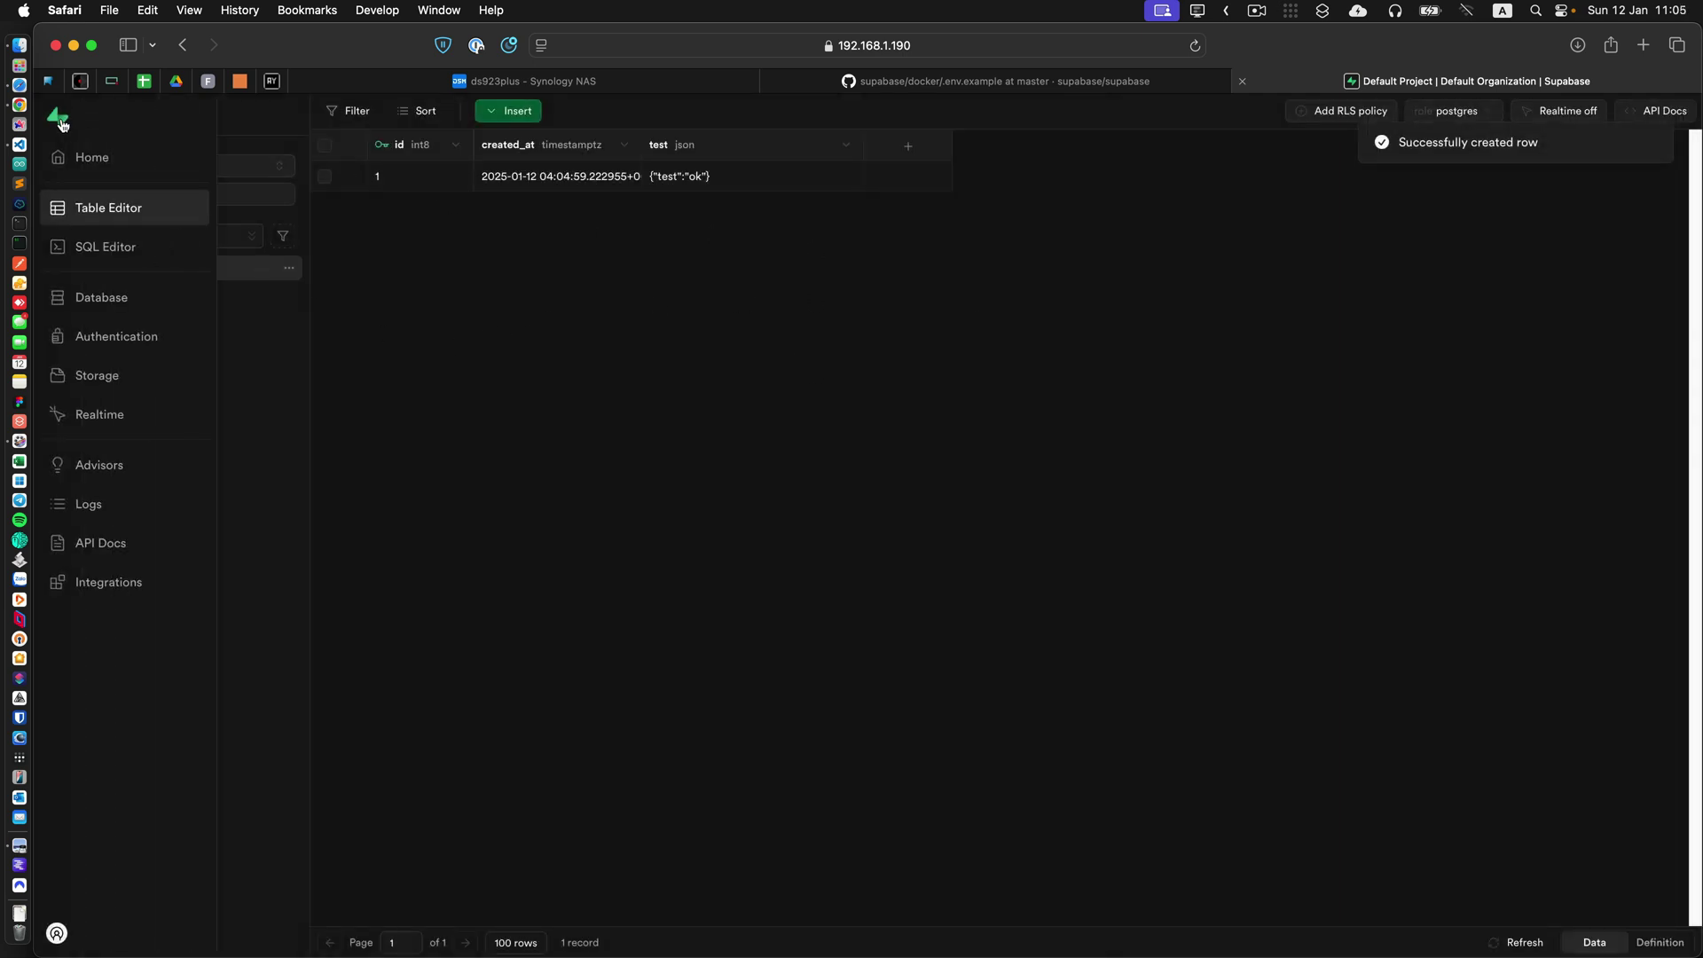
left_click(76, 156)
left_click(641, 87)
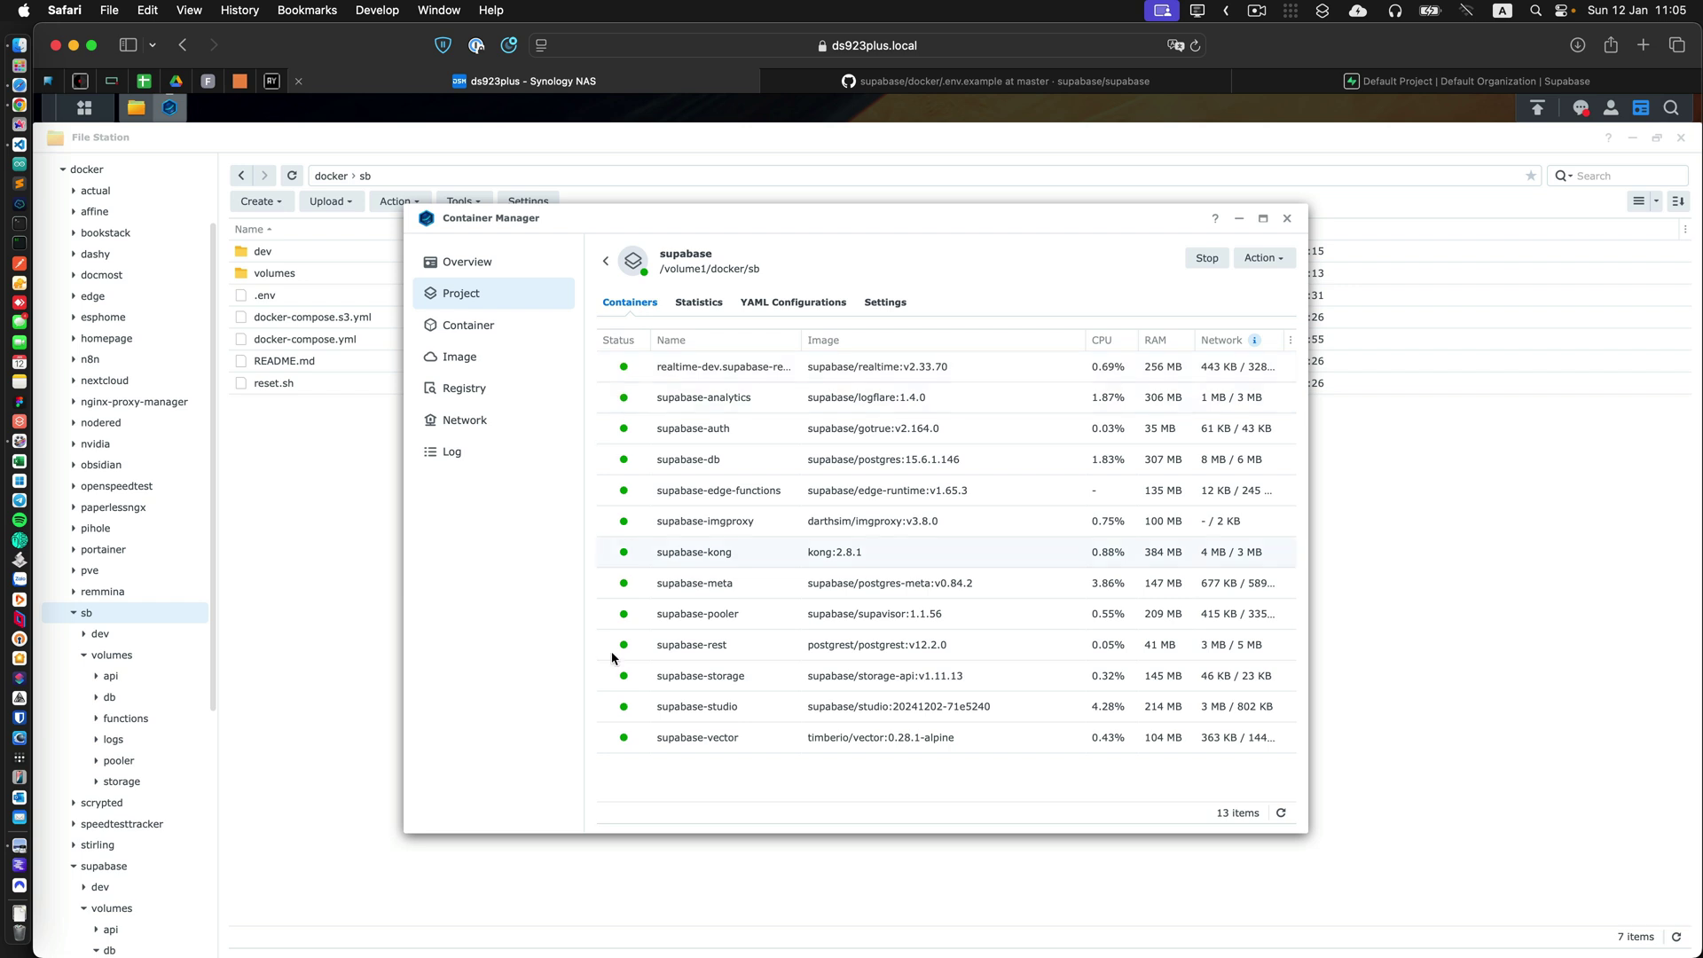
Return from the supabase containers view to the Project list.
left_click(607, 266)
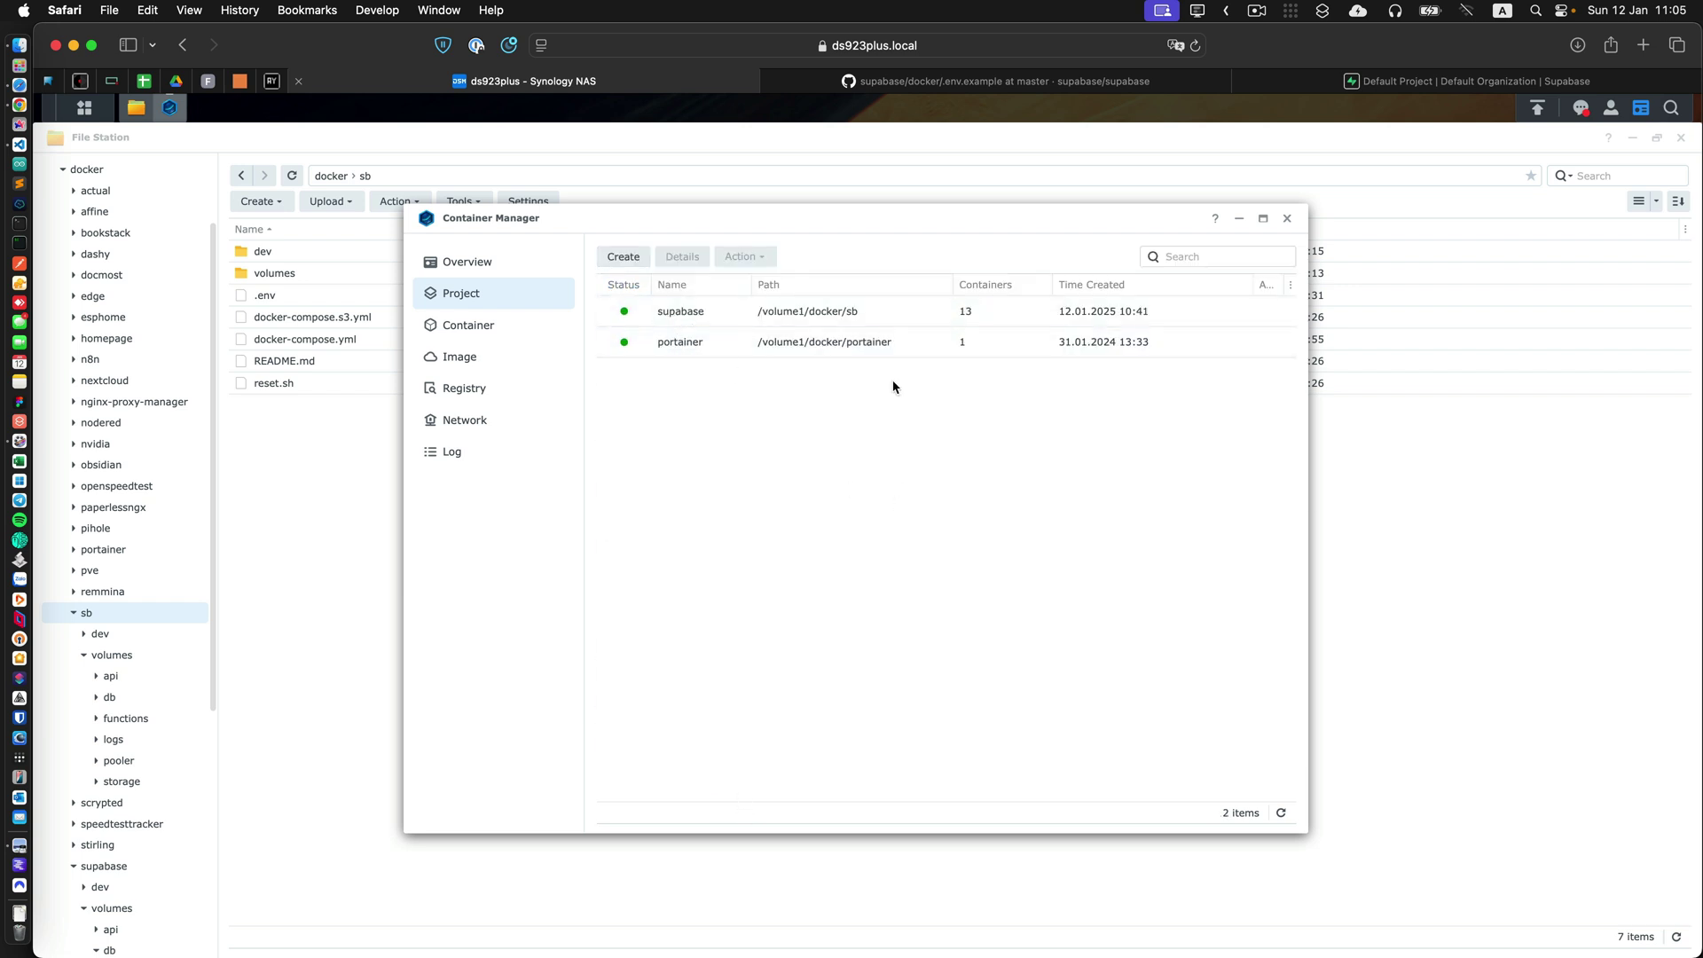